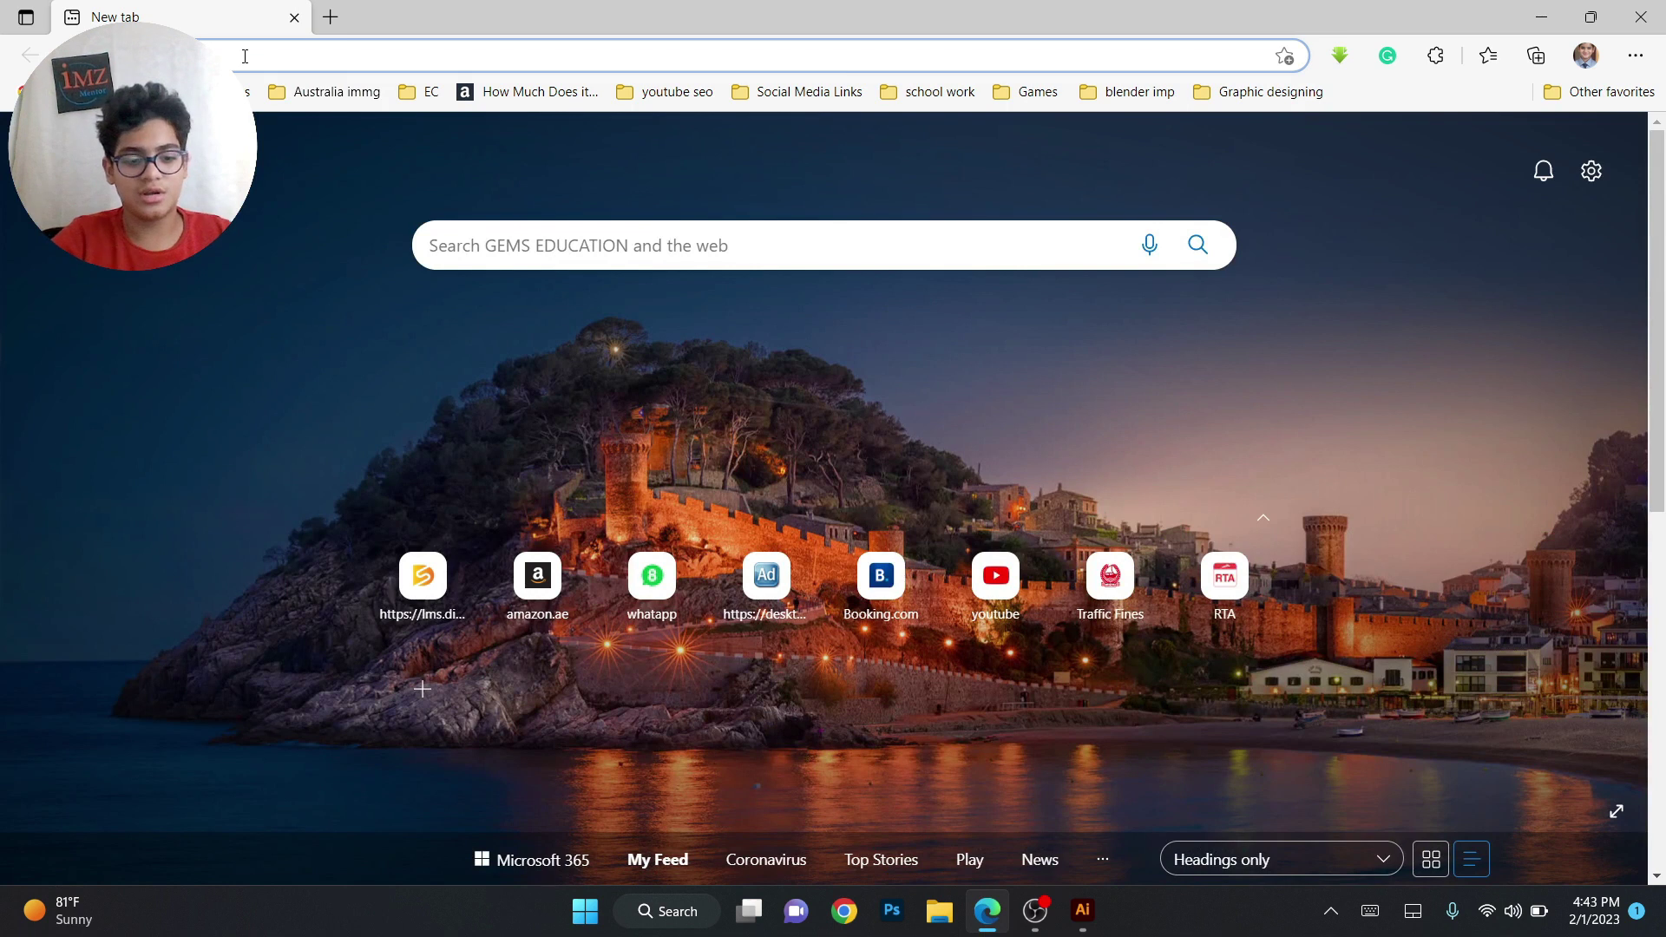
Search the web for "Flyer size" and look up the standard flyer dimensions
text(FI)
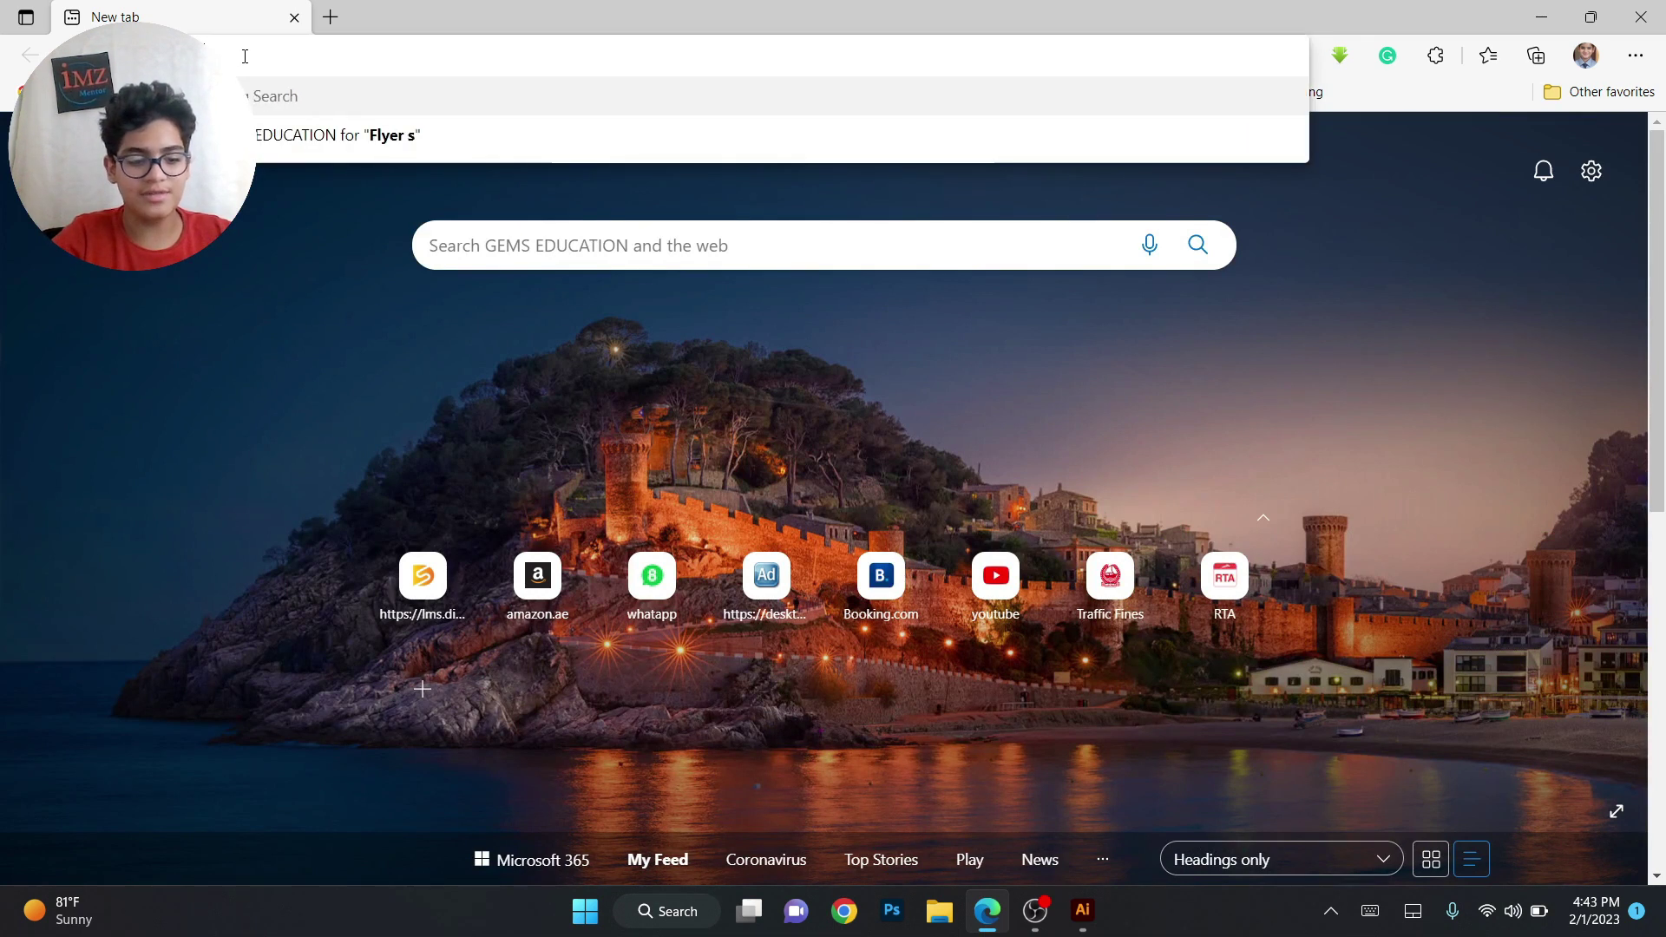
key(Return)
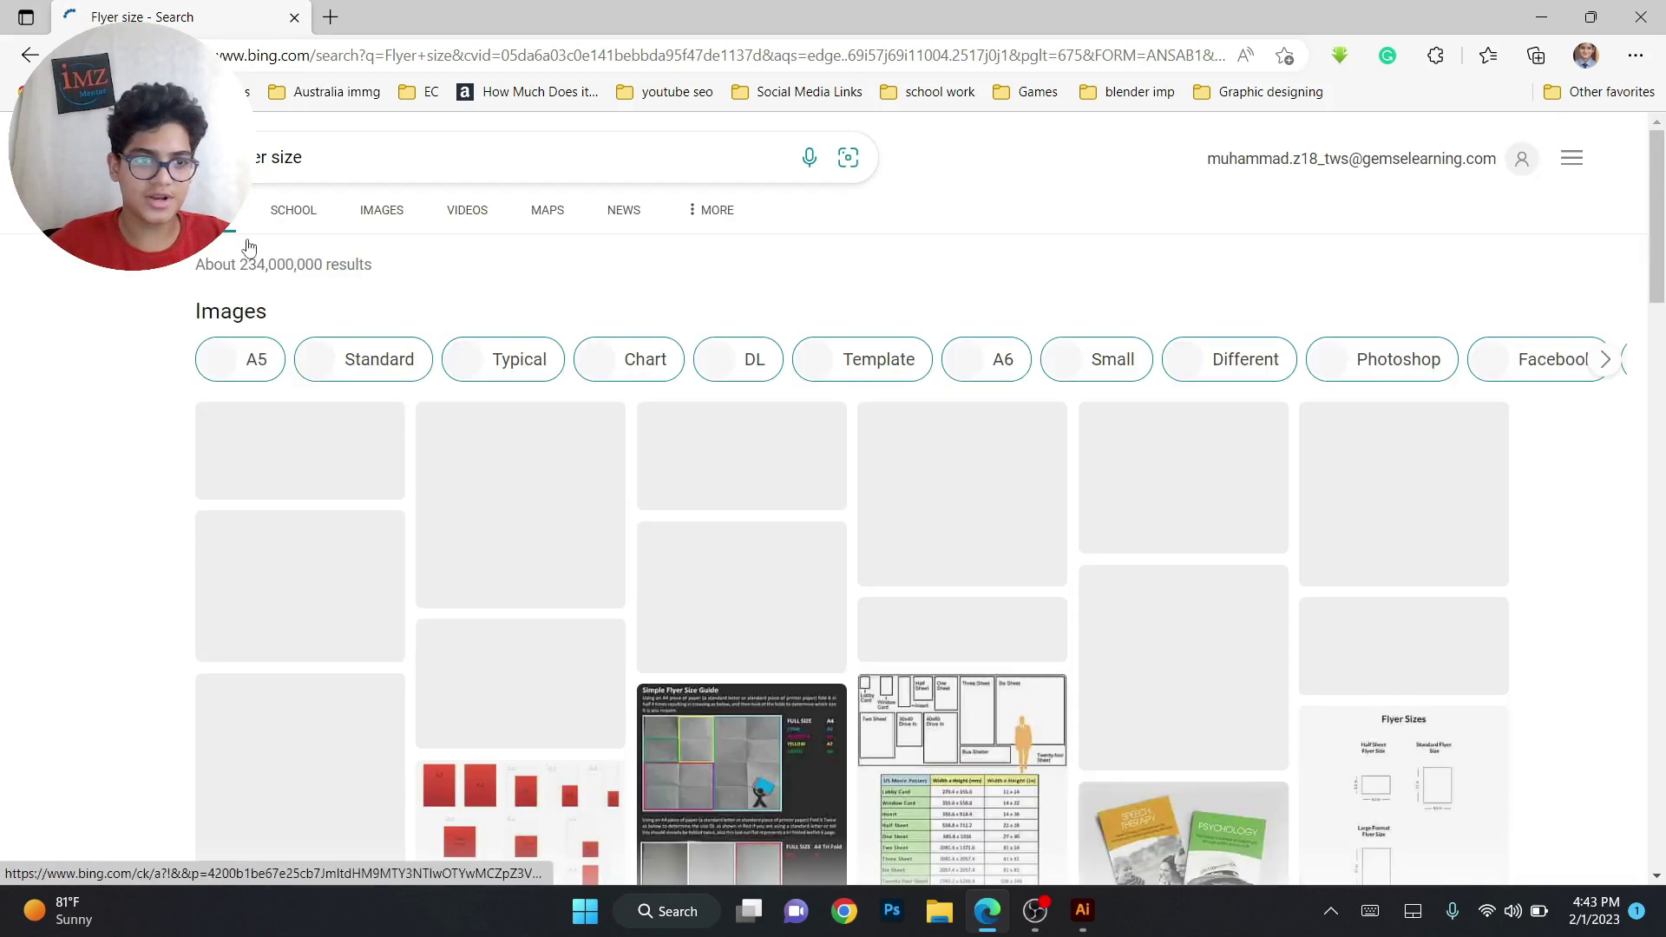
scroll(516, 334, down, 4)
scroll(508, 313, down, 4)
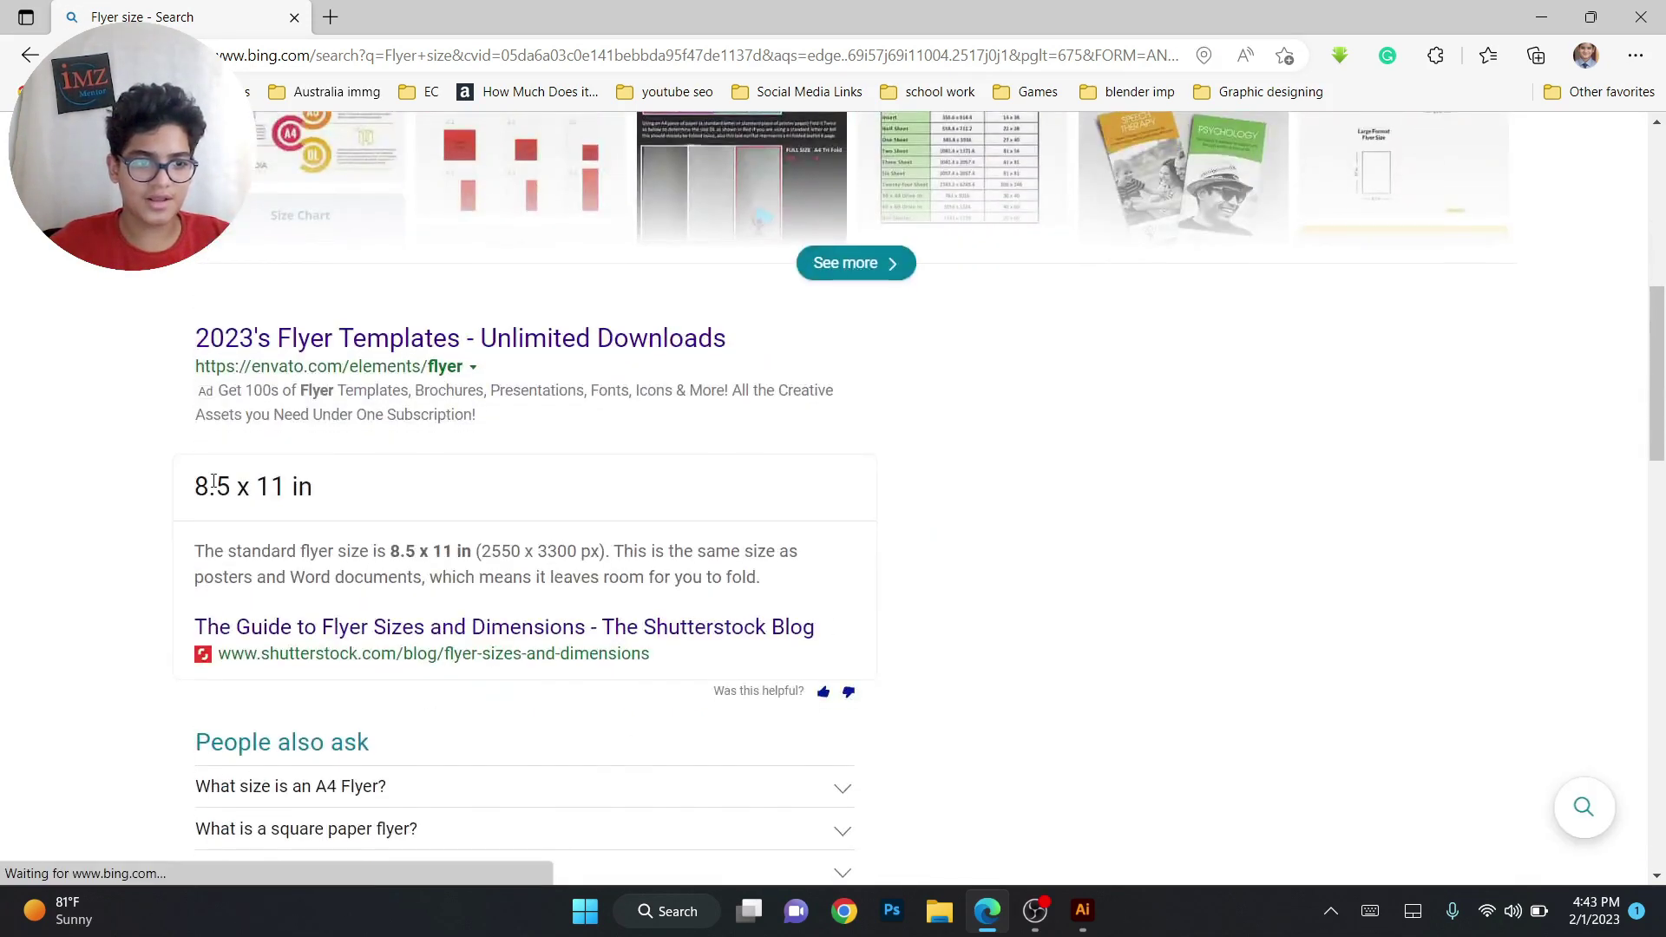
drag(270, 490, 301, 489)
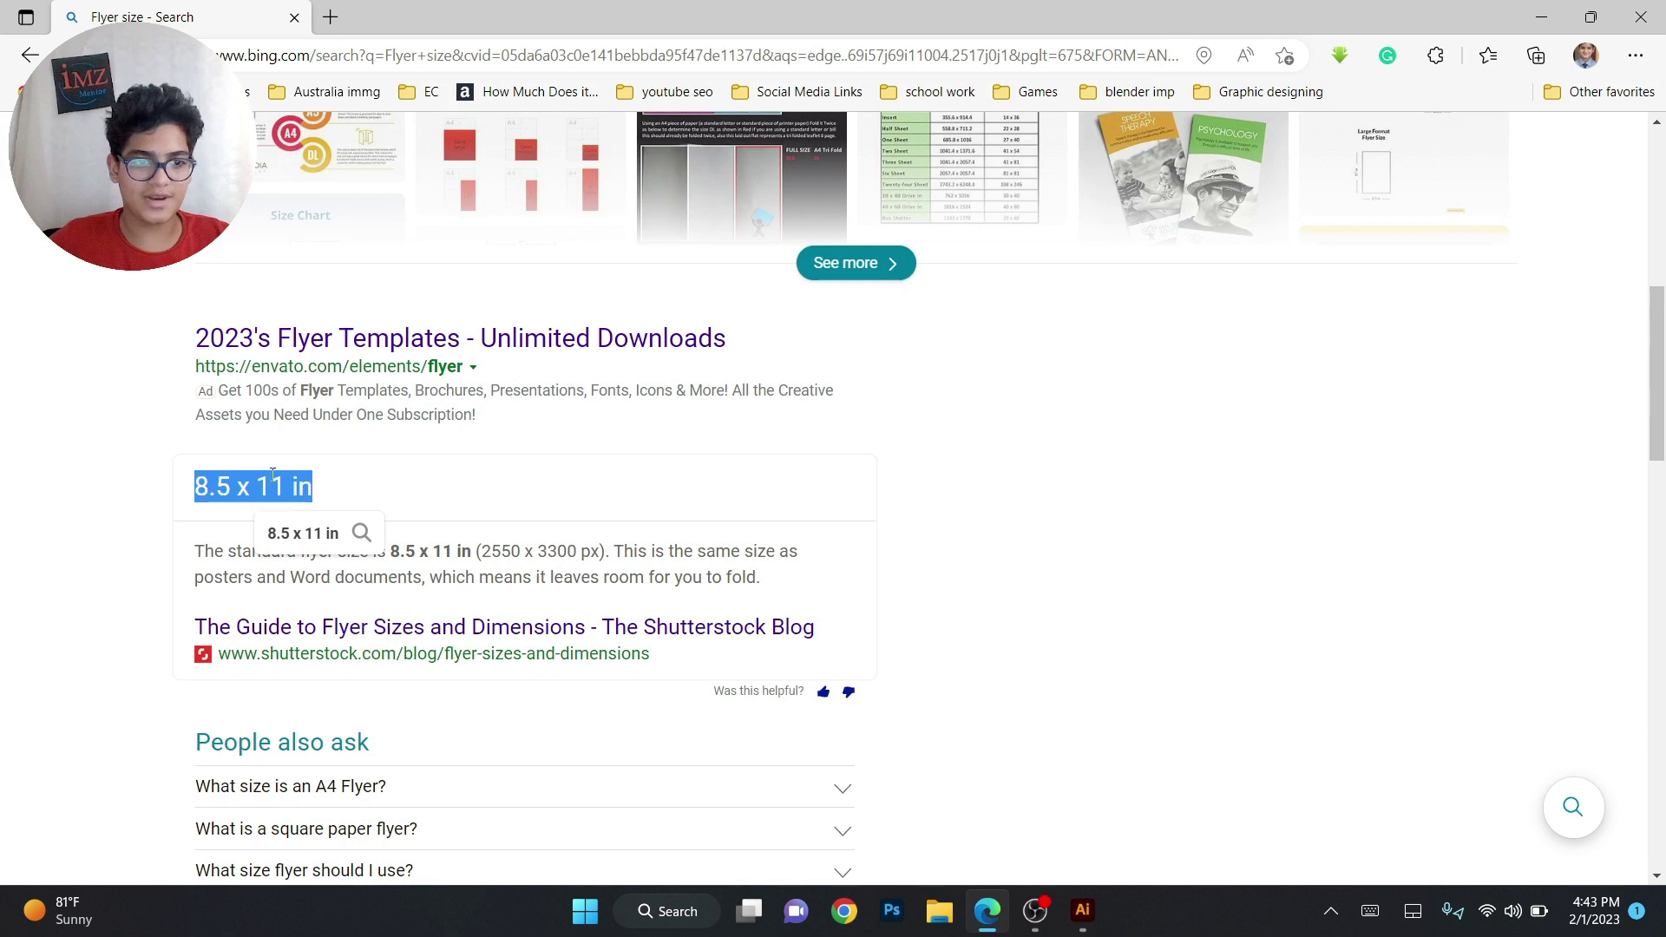
Switch to Illustrator and start a new document with inches as the unit
click(1084, 922)
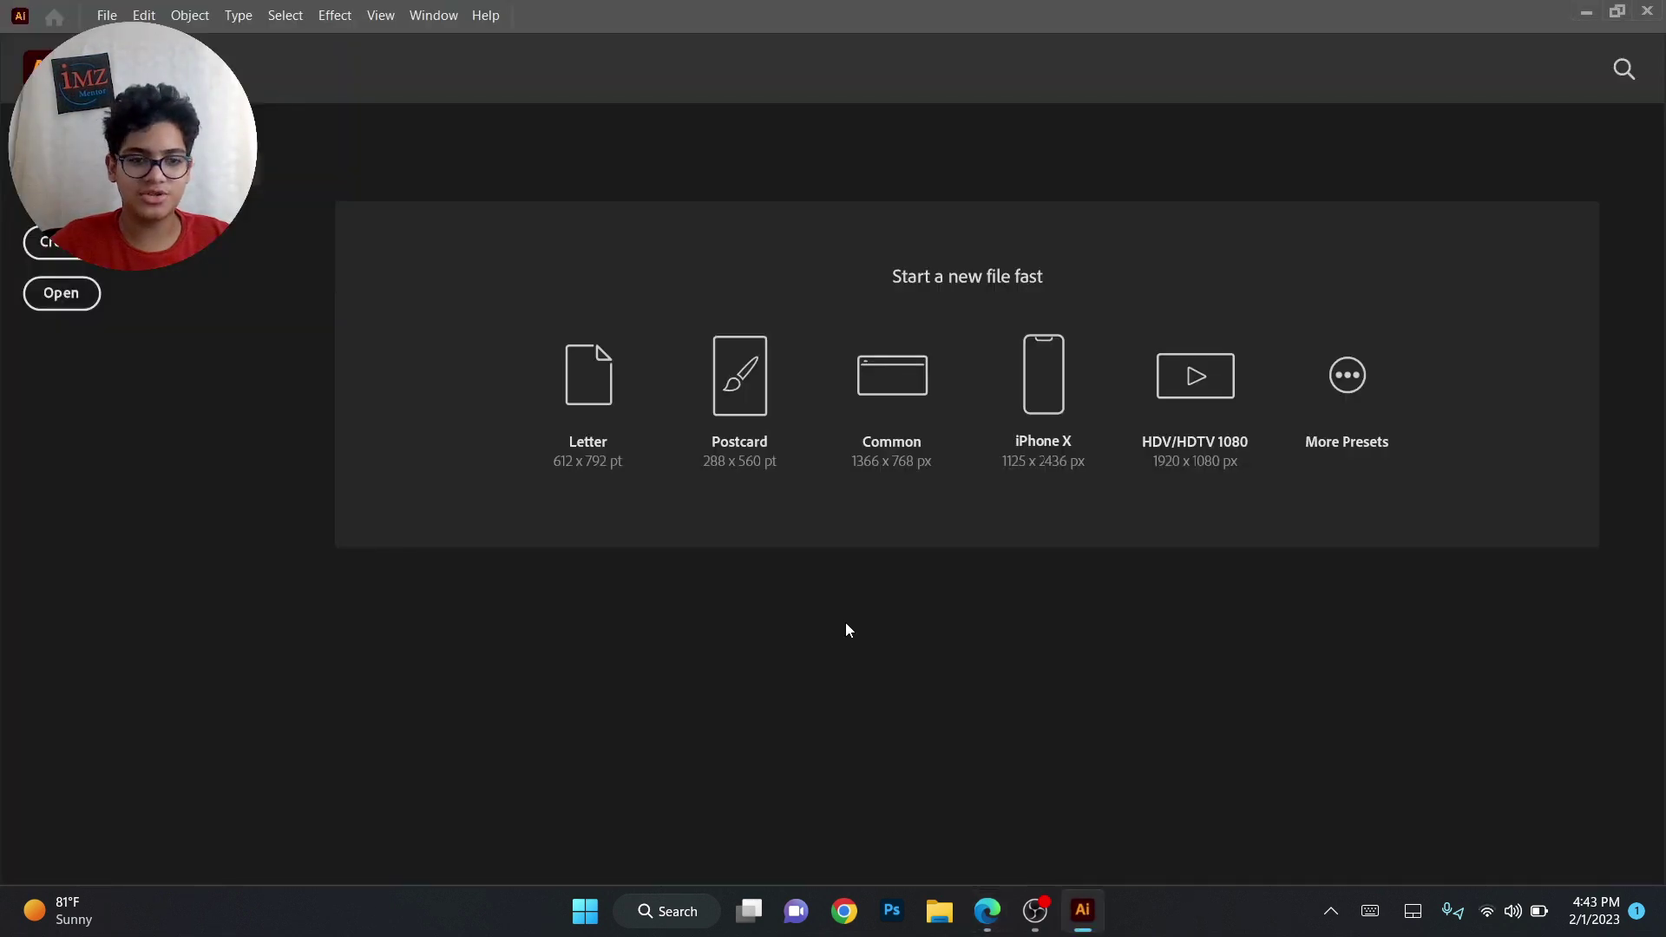
key(ctrl+n)
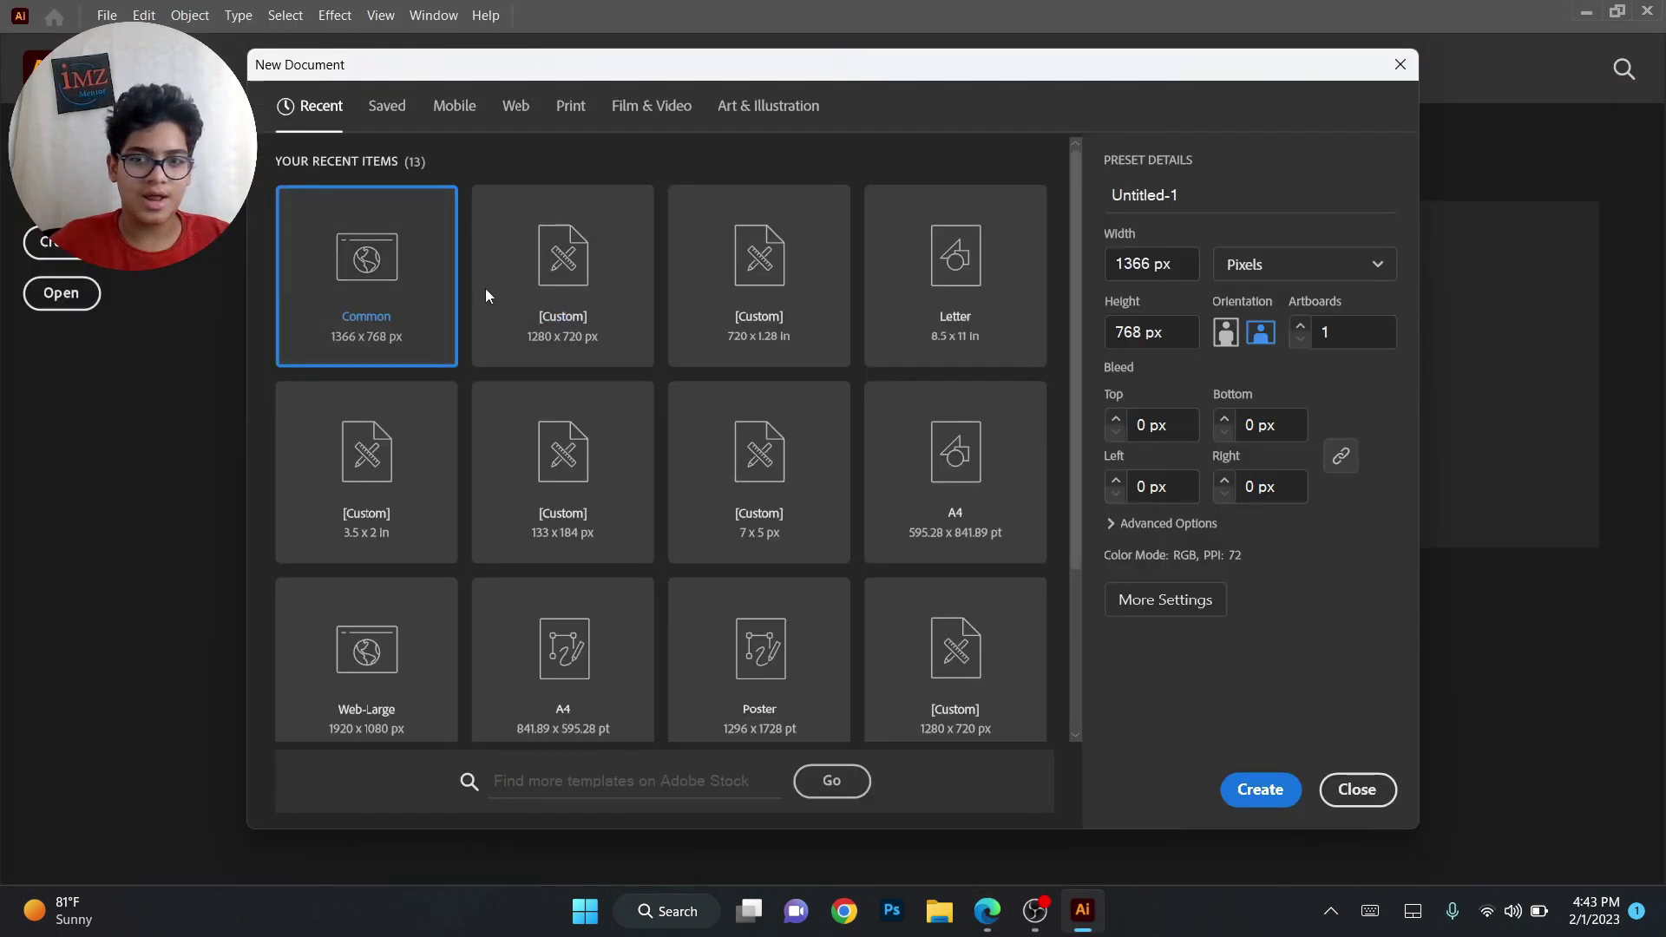
click(1256, 273)
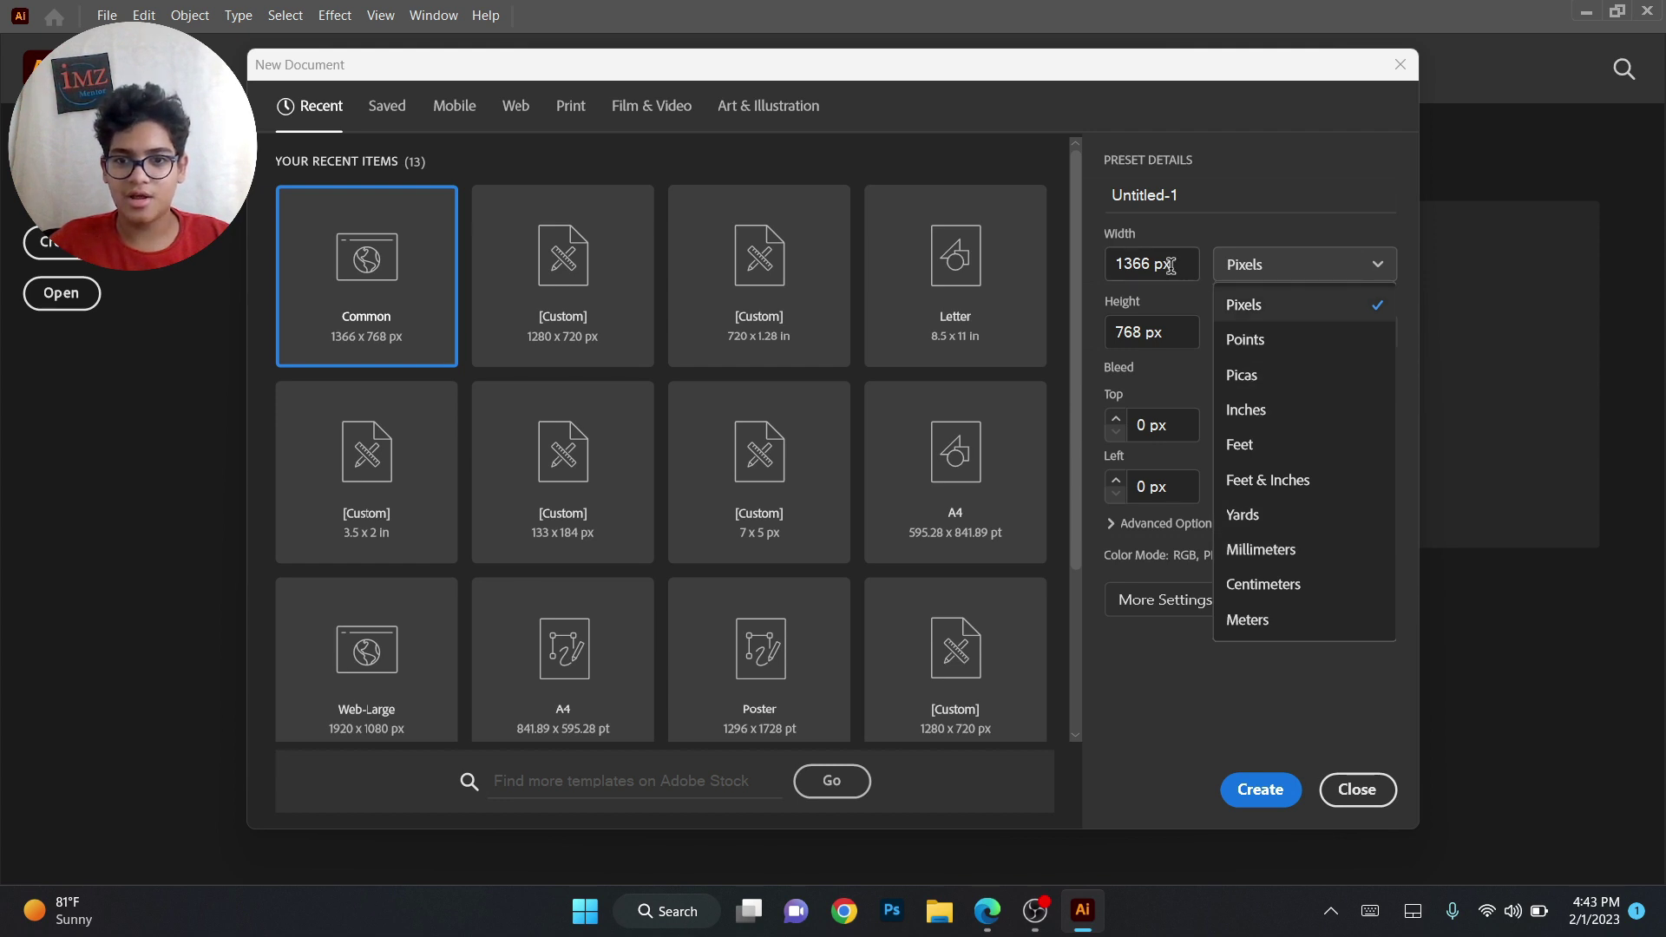
click(1260, 412)
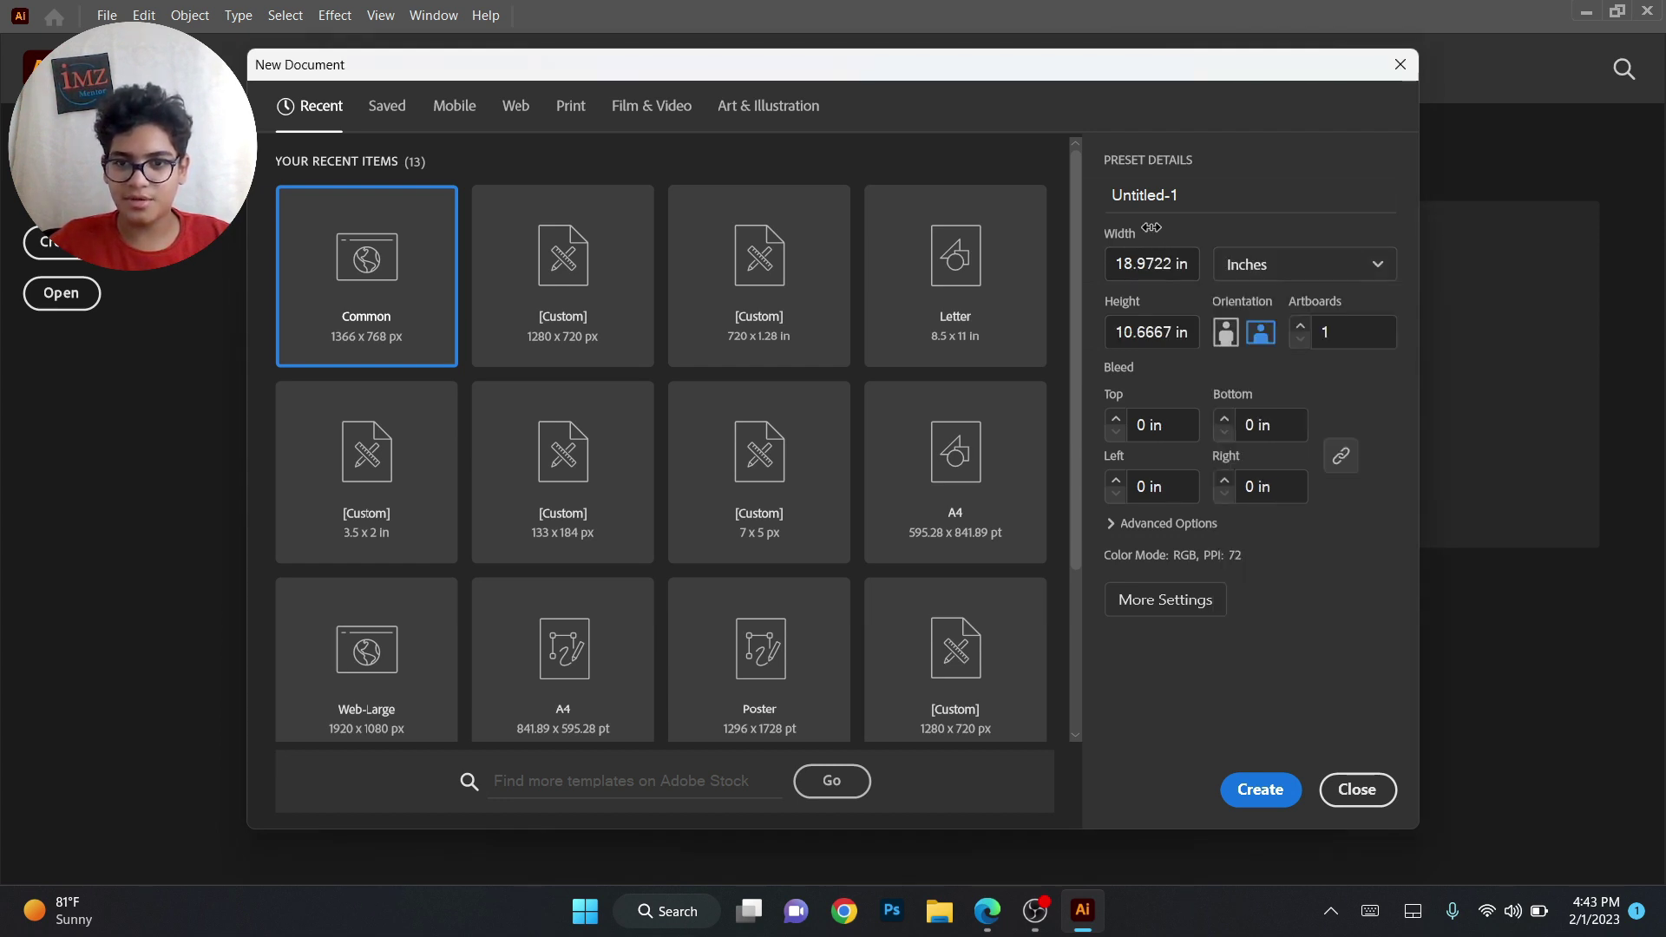
click(1182, 261)
text(1)
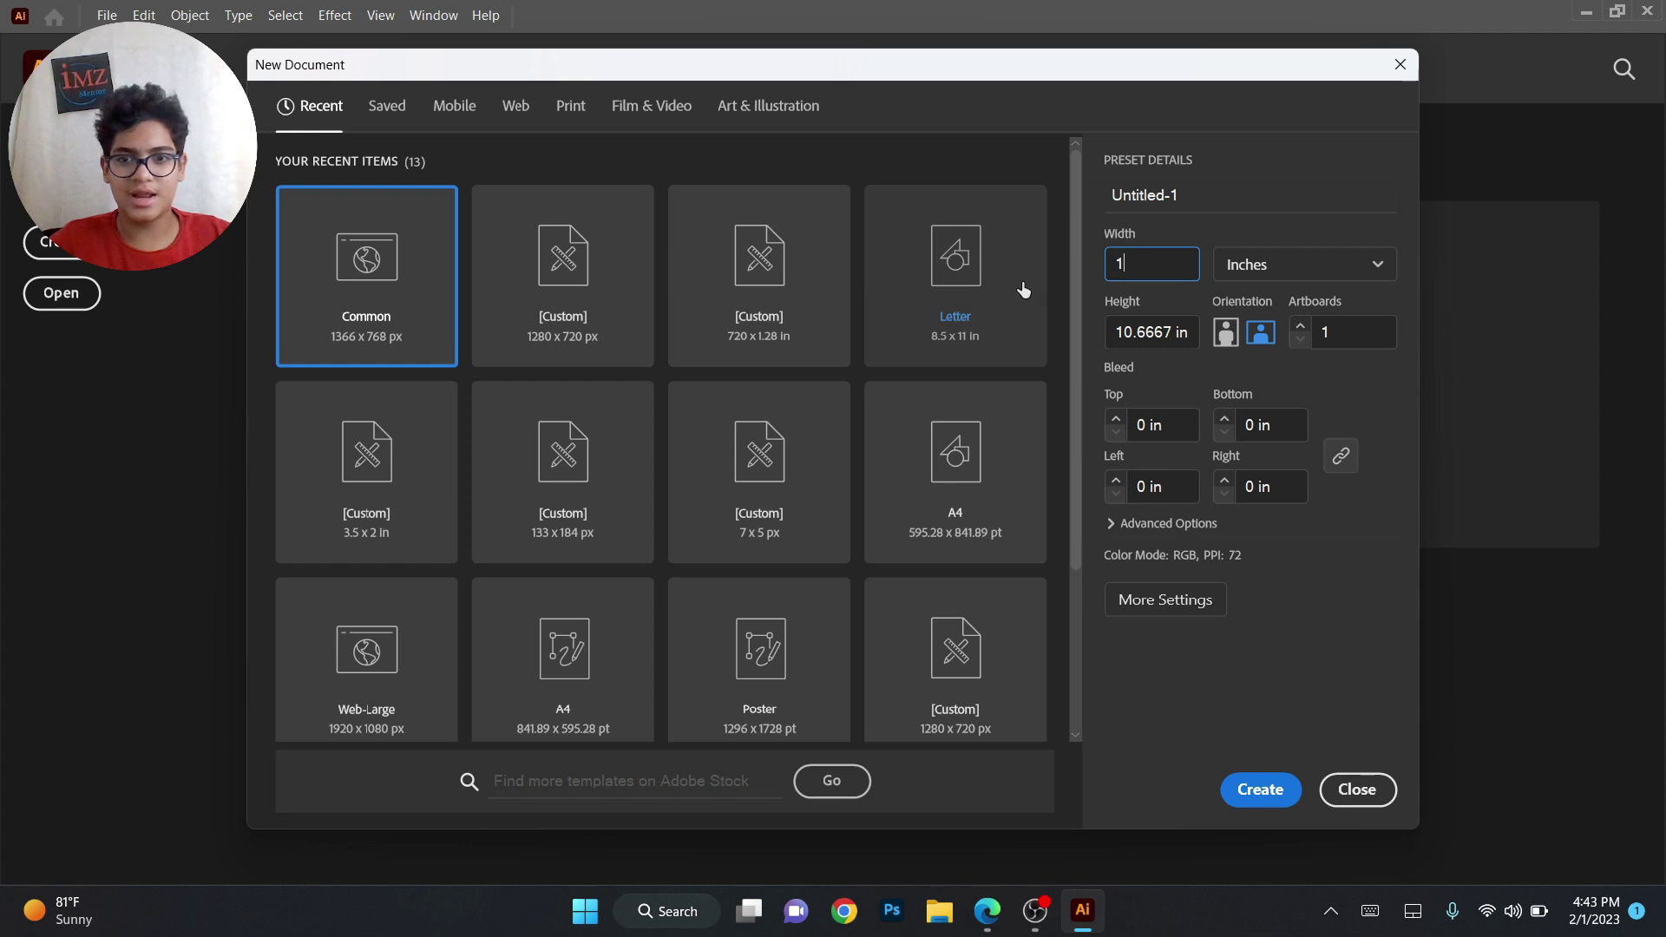
text(1)
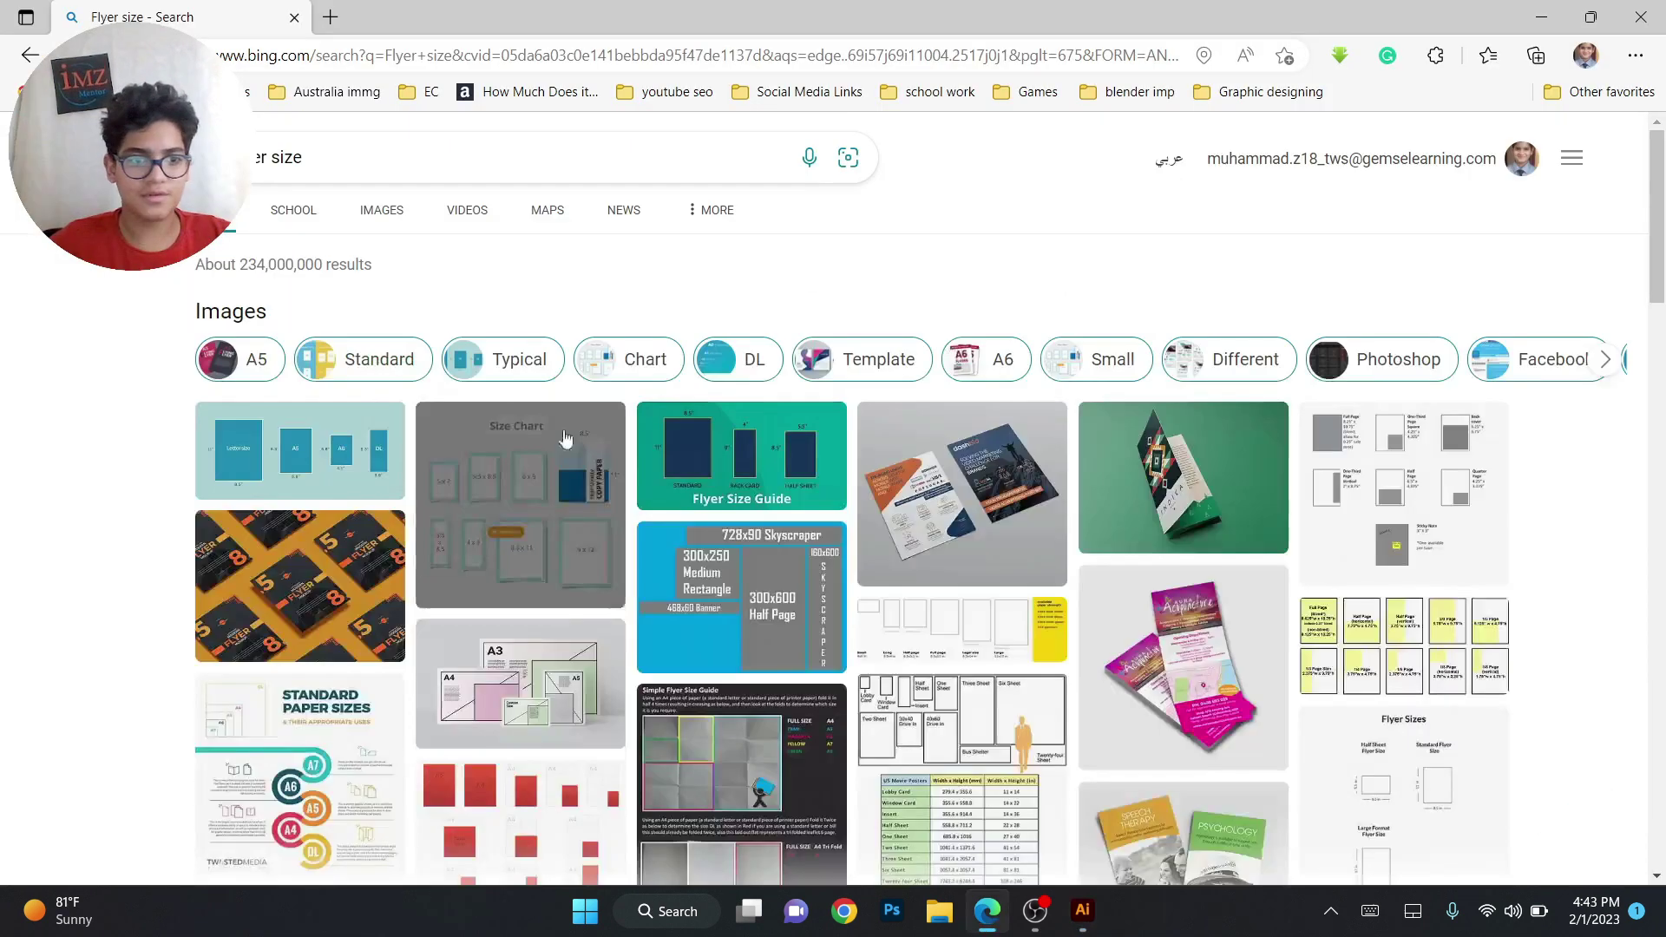
scroll(276, 311, down, 10)
scroll(276, 311, up, 1)
key(alt+Tab)
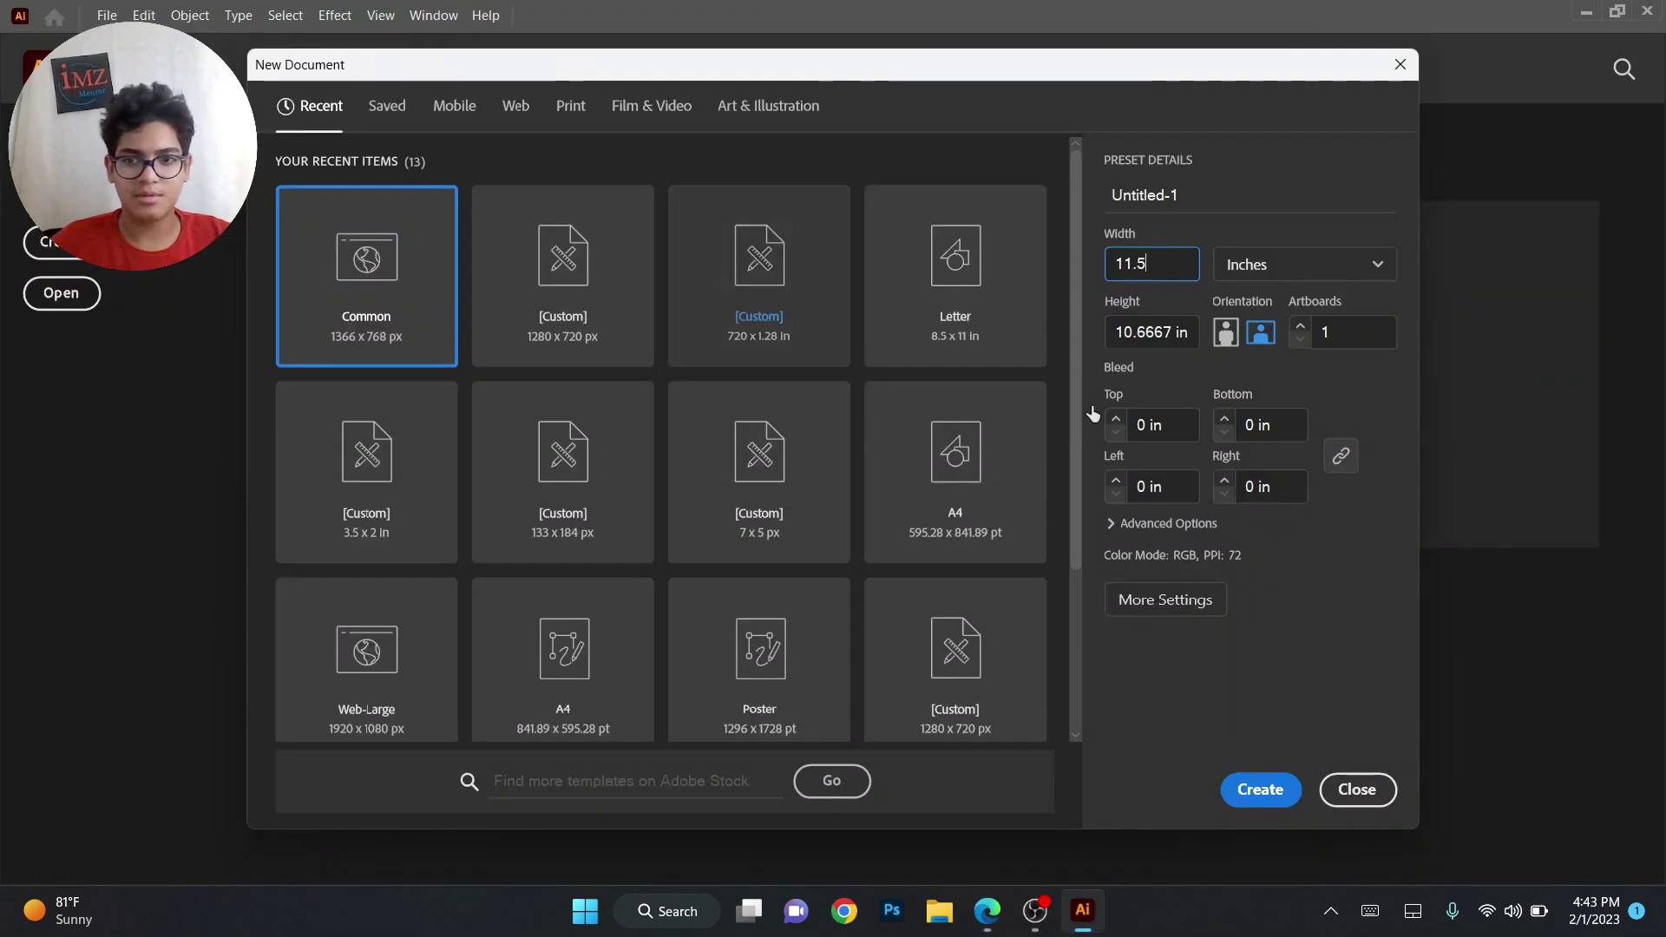
key(alt+Tab)
key(alt+Tab)
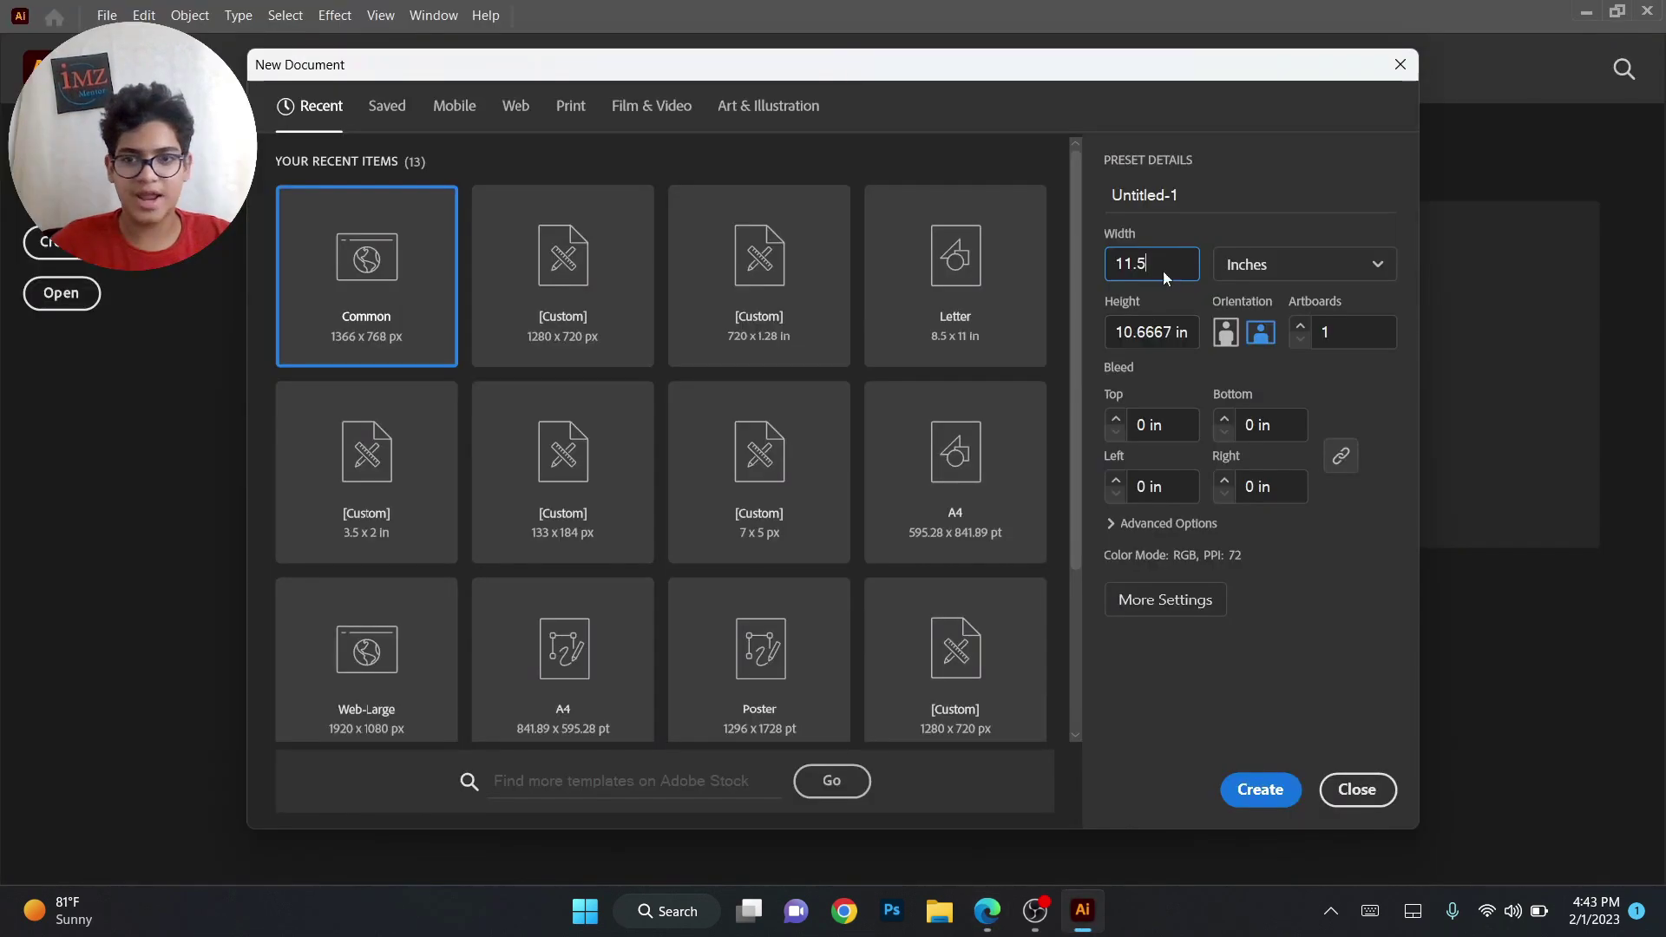
Set the new document's width to 8.5 in and height to 11 in, and create it
text(8)
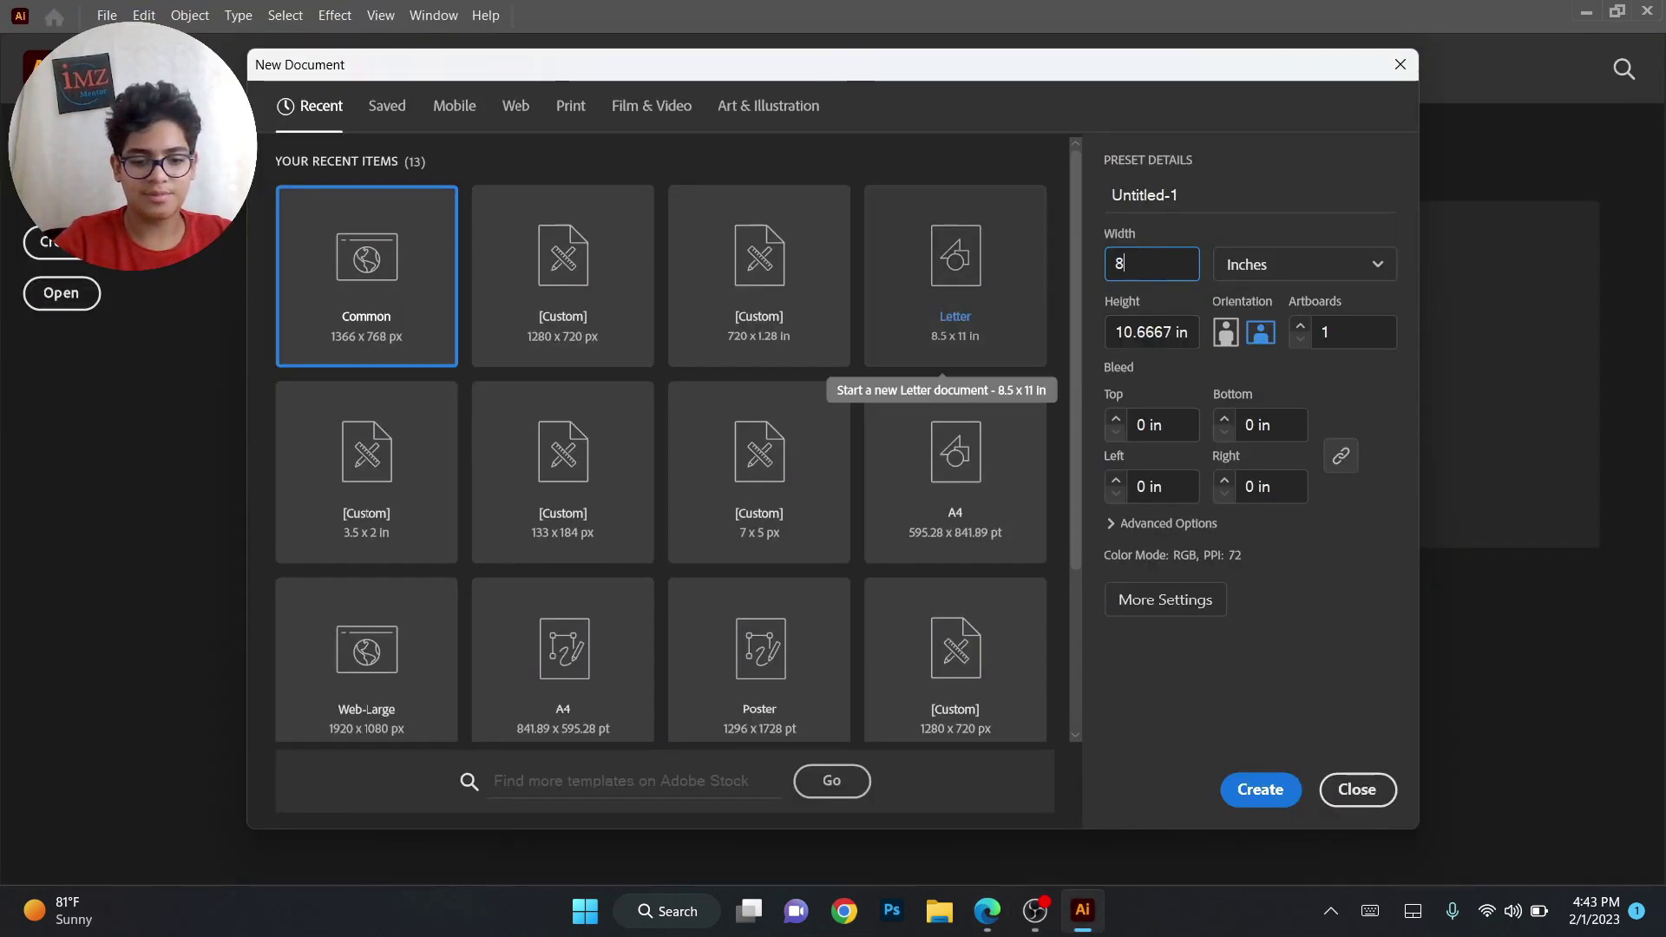
text(.5)
key(Tab)
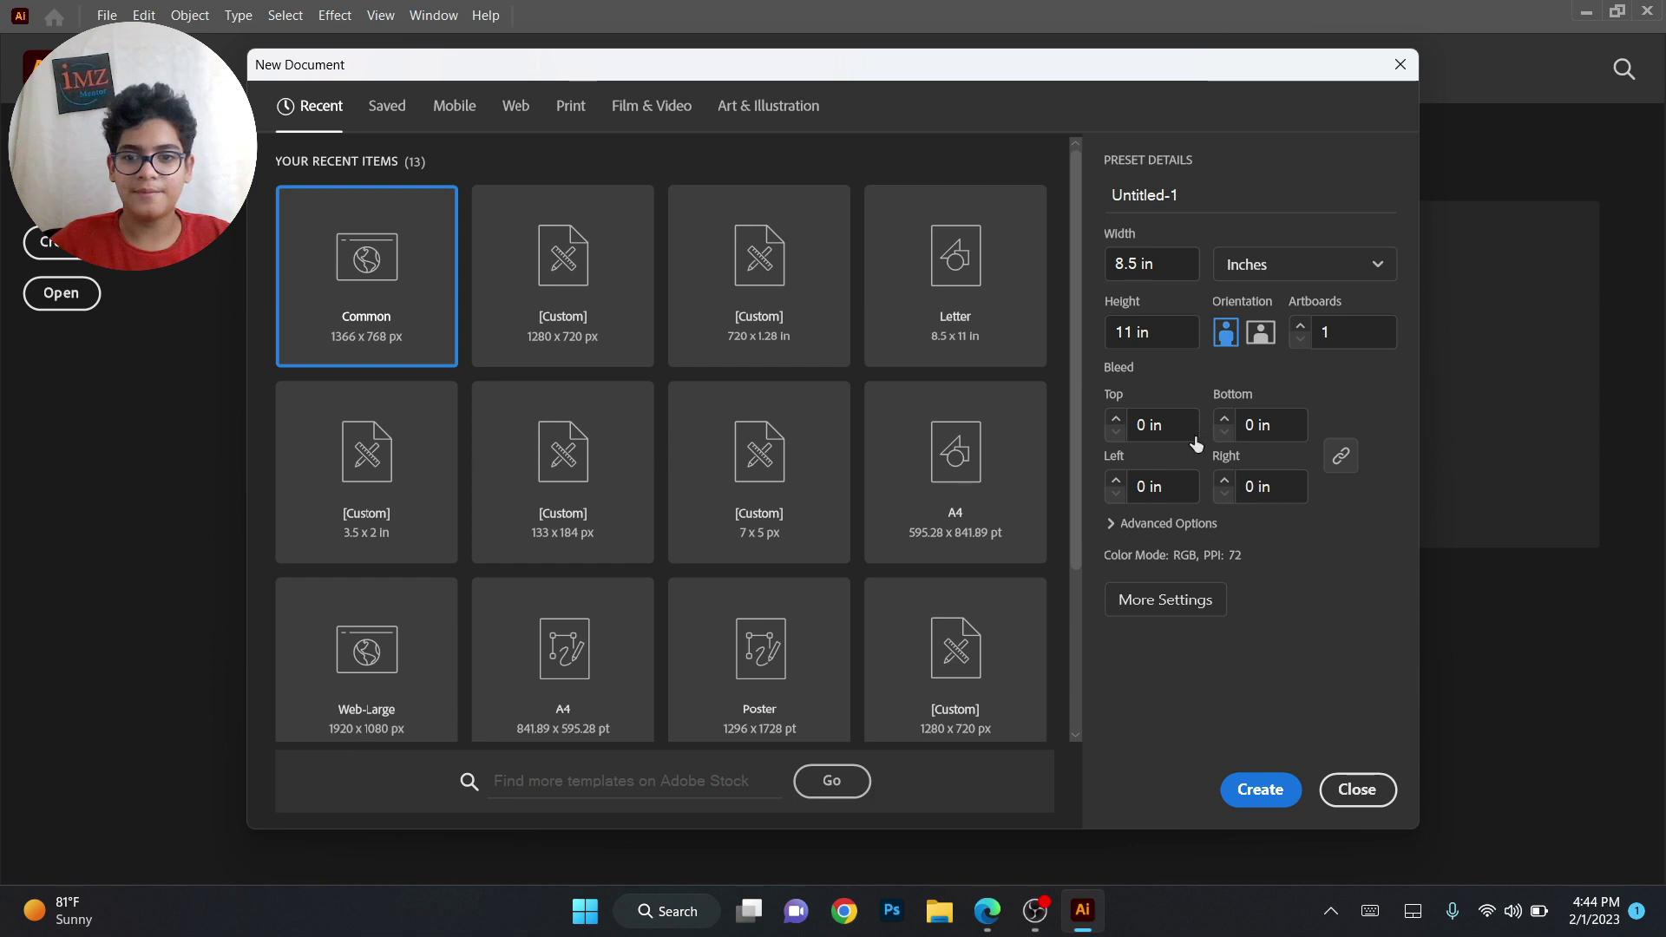
click(1261, 790)
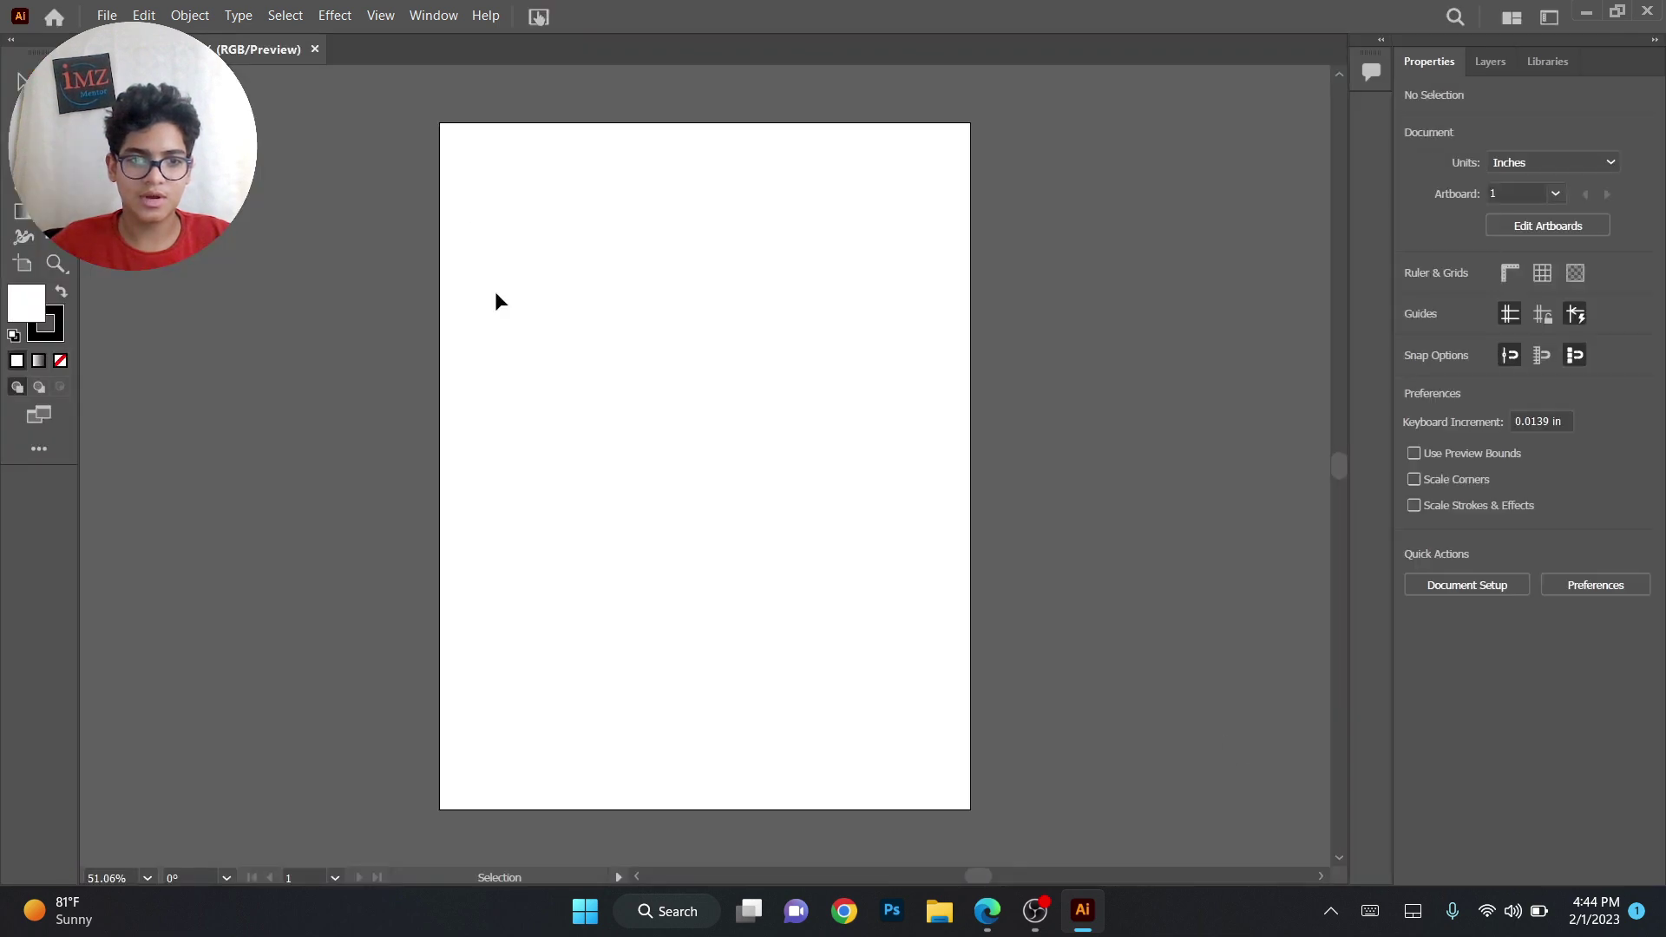
Switch to the Edge browser and find Pinterest in a new tab
drag(462, 196, 926, 785)
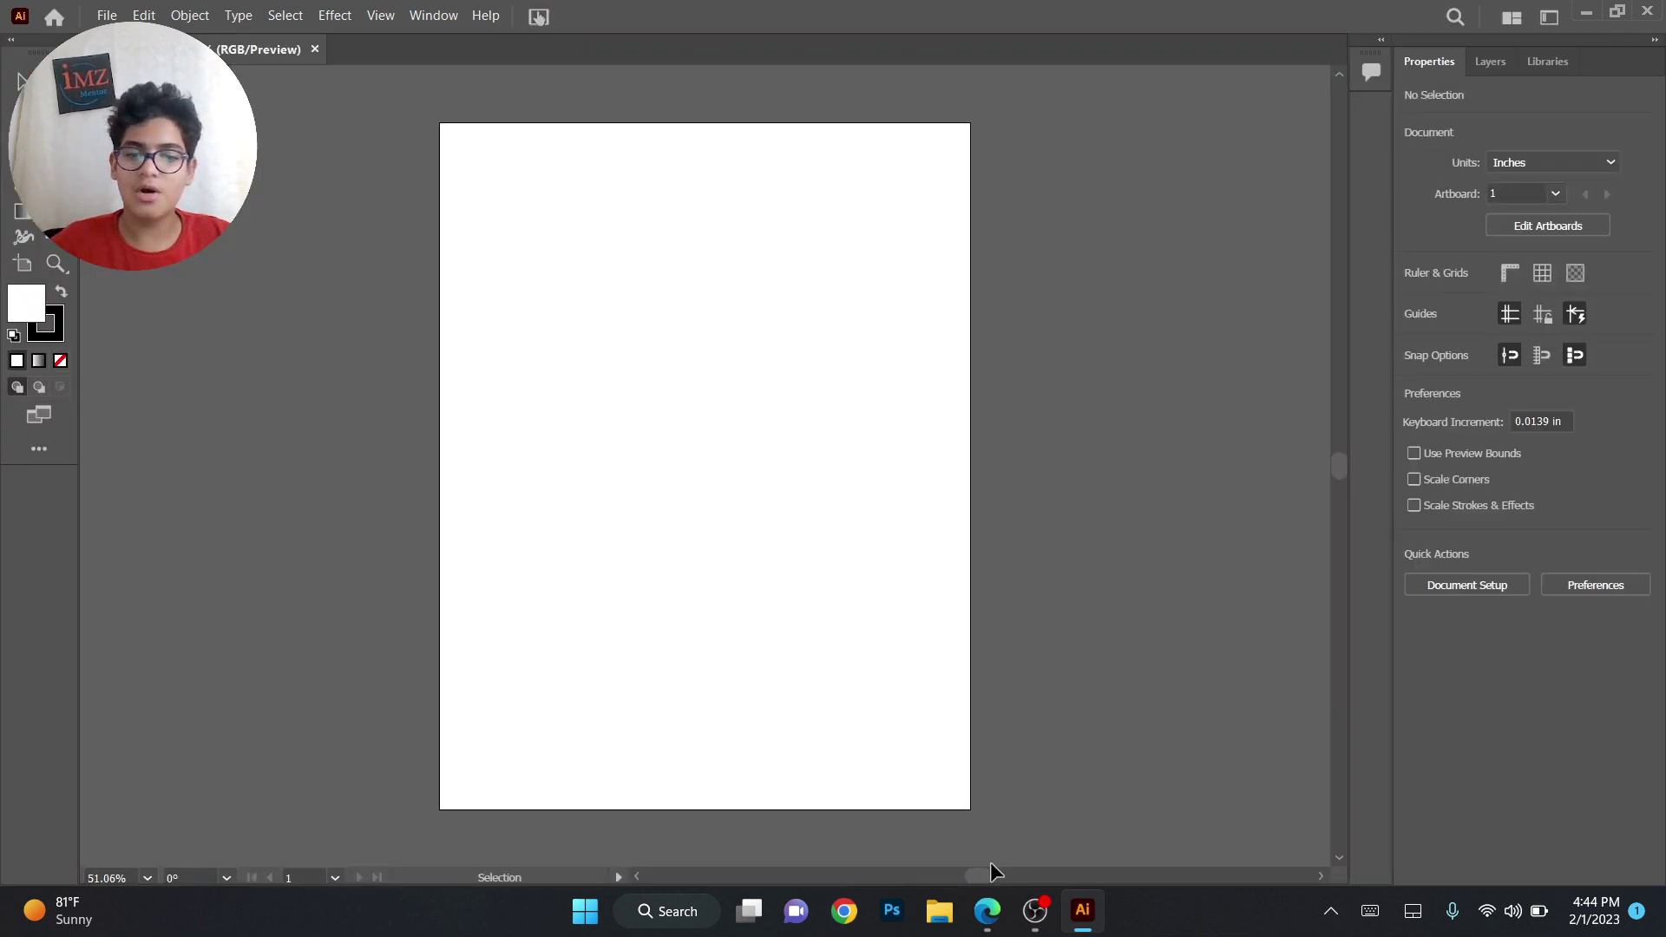
click(989, 912)
click(344, 15)
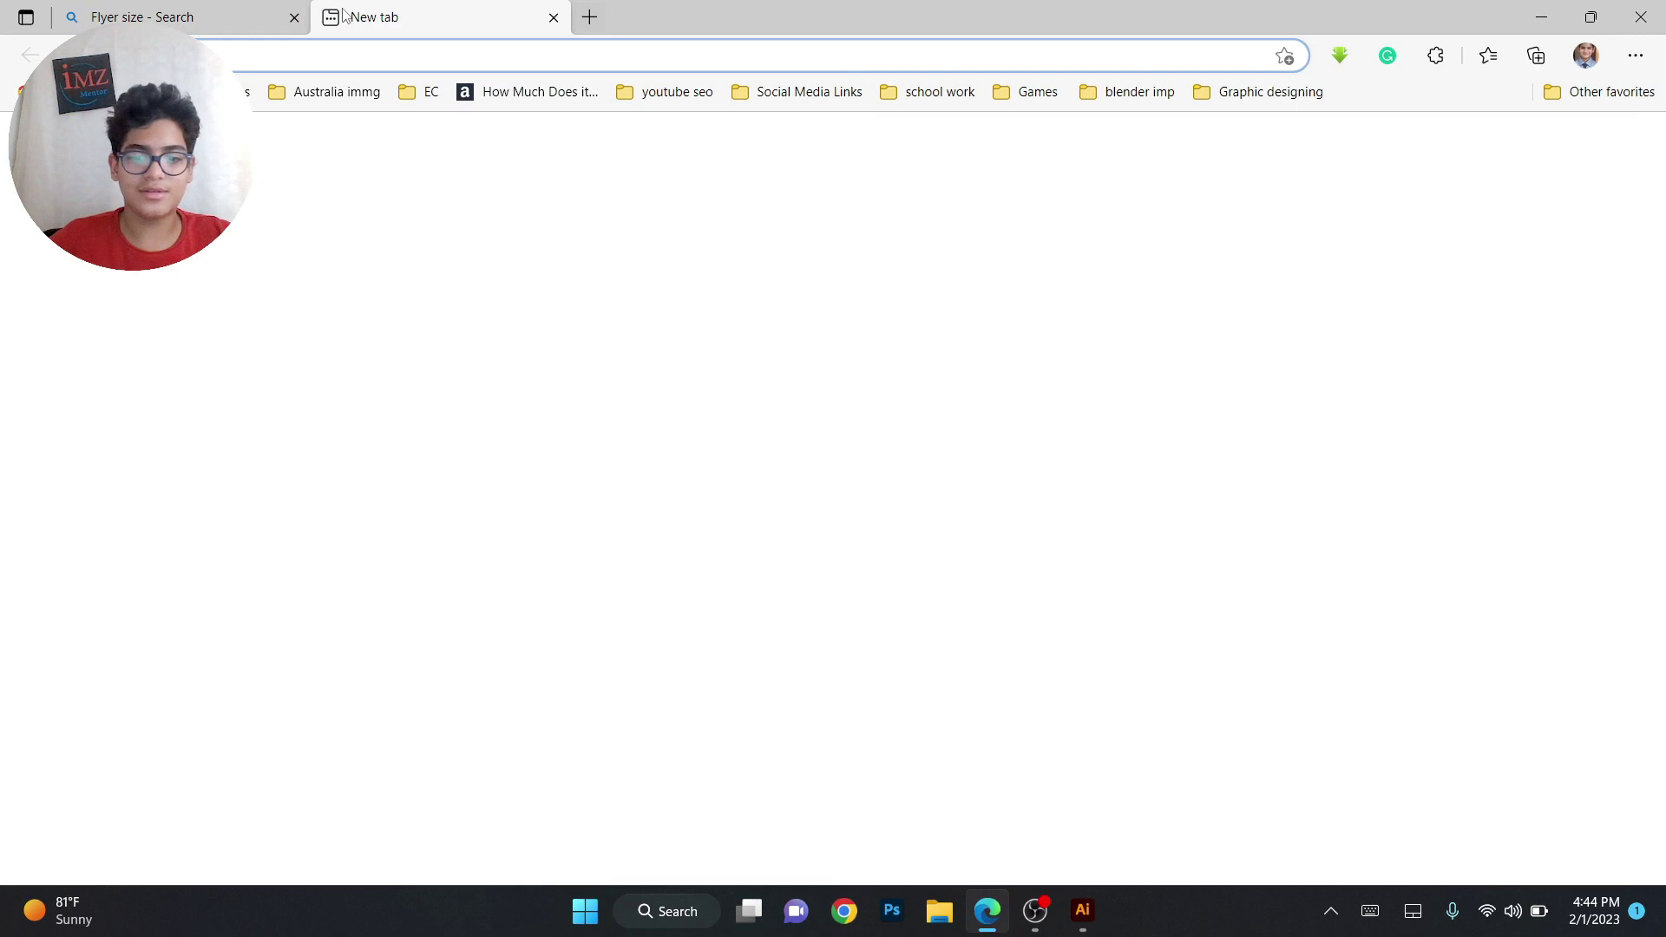
text(pinterest)
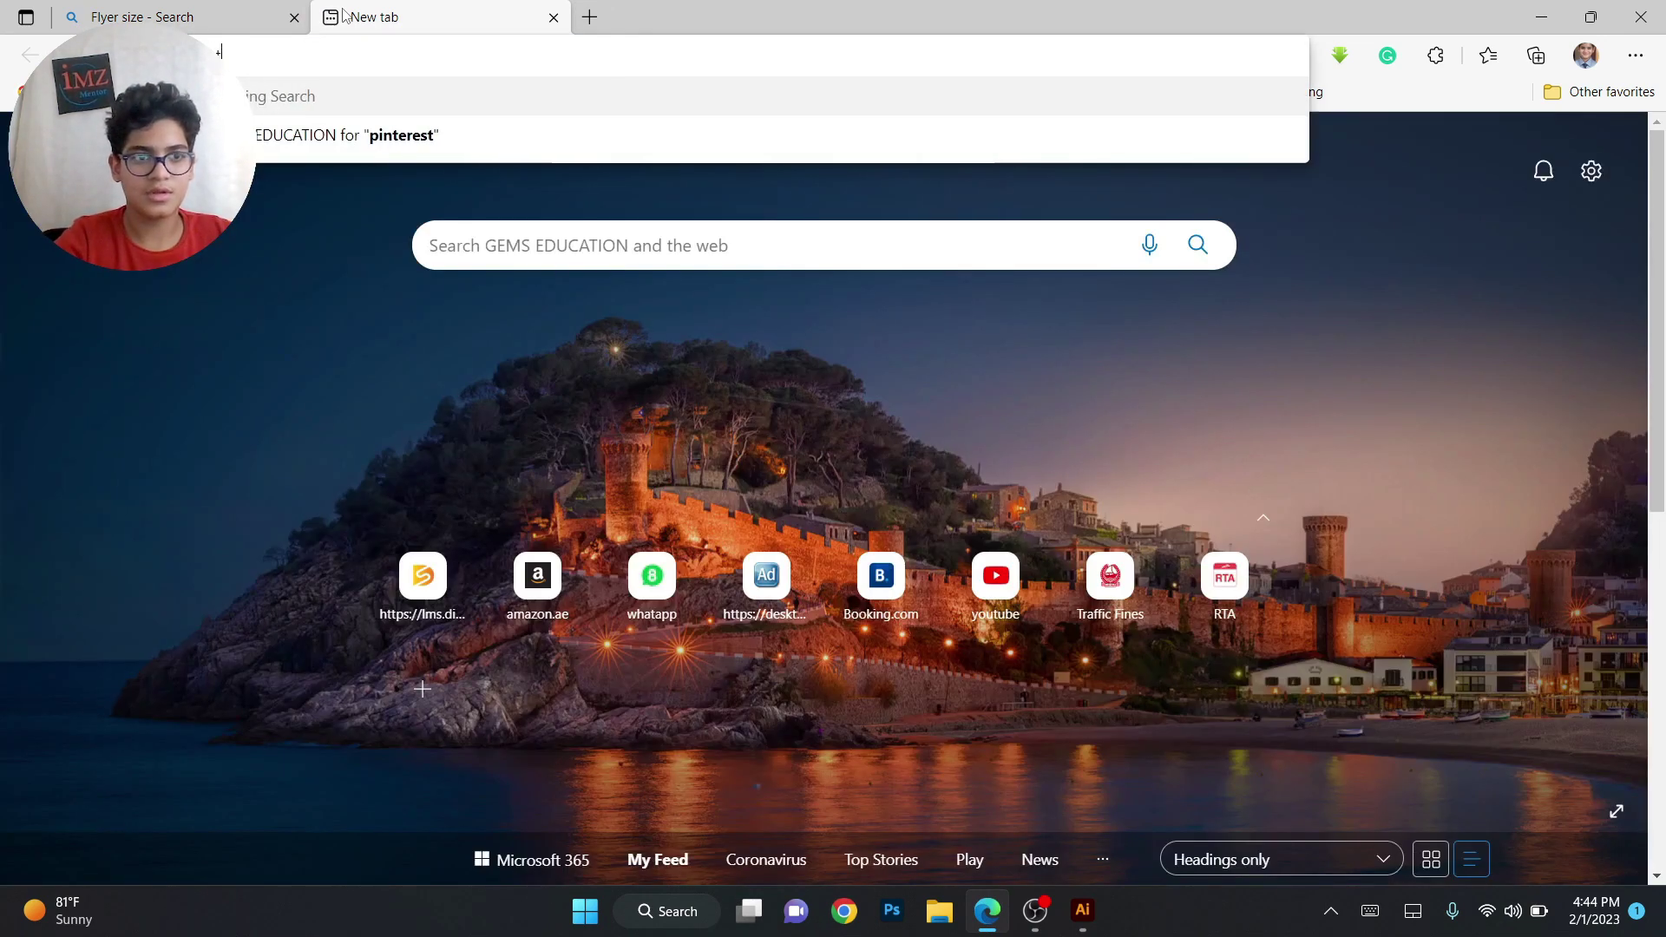
key(Return)
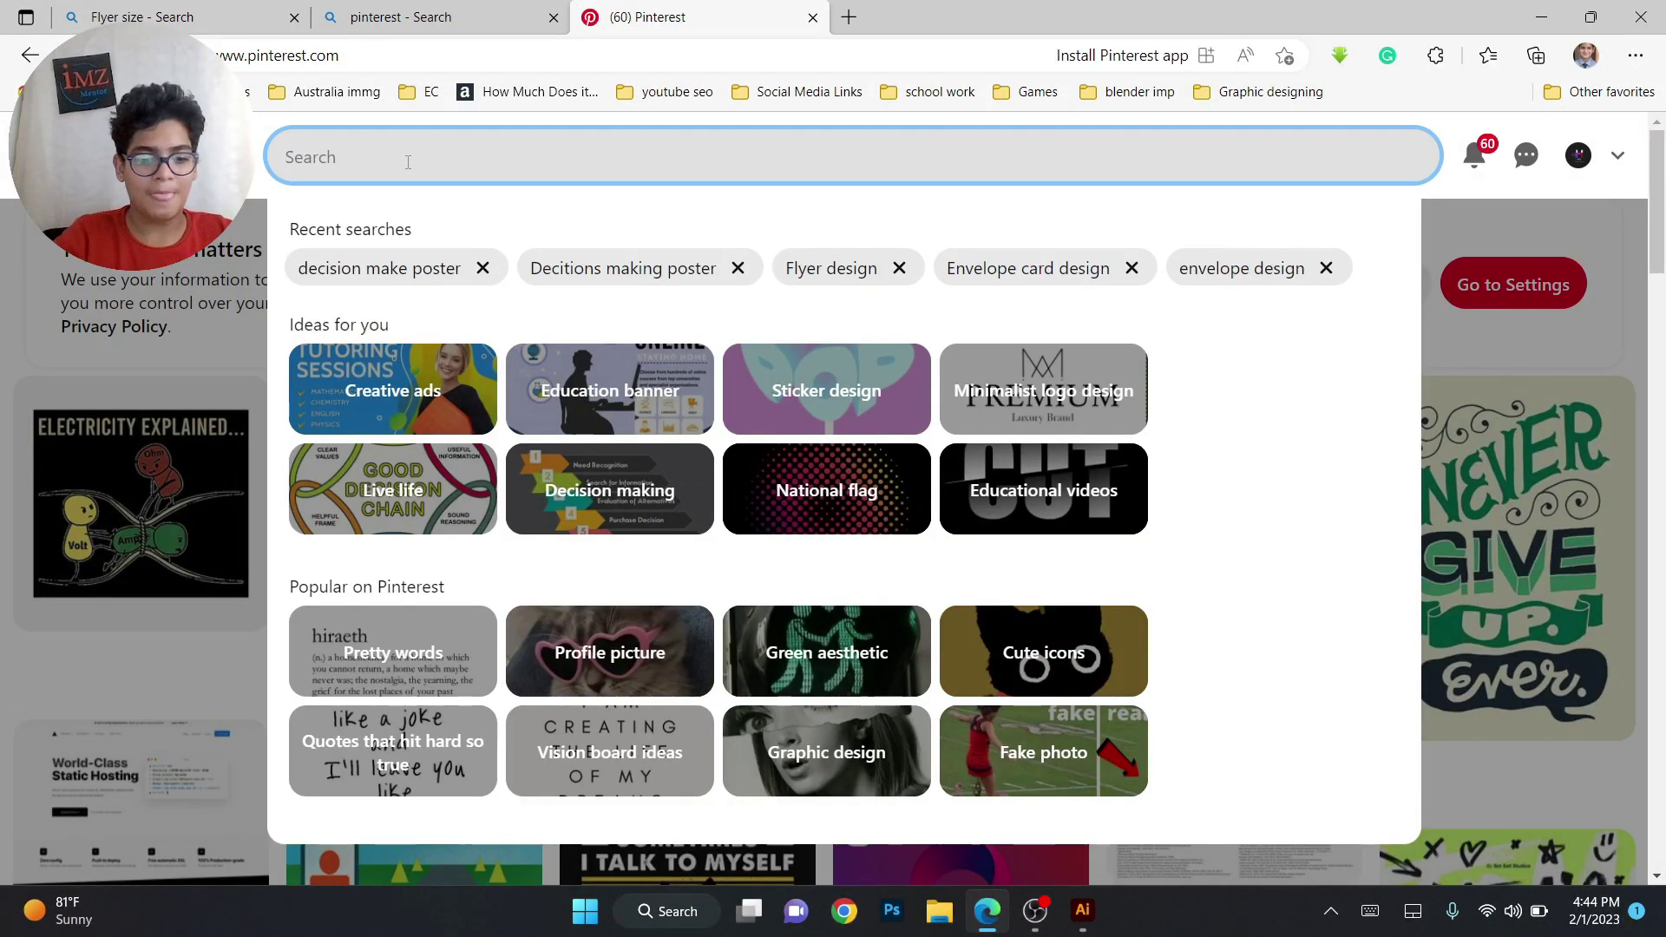
Search Pinterest for "Flyer design"
text(Flyer desiy)
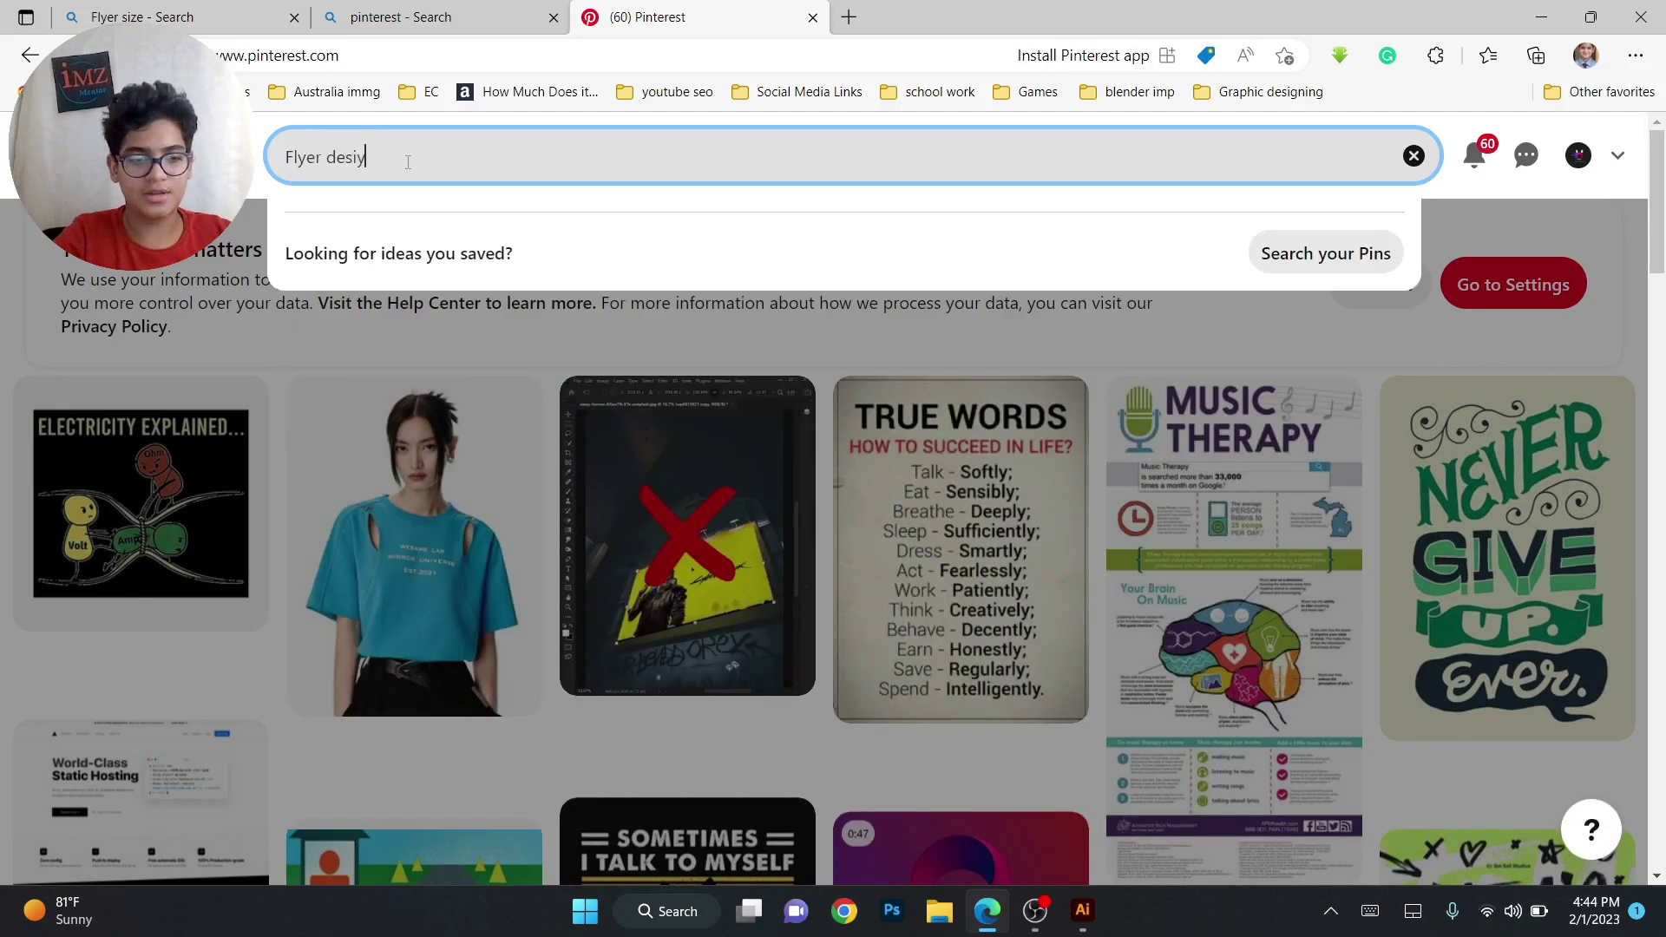
key(BackSpace)
text(gn)
key(Return)
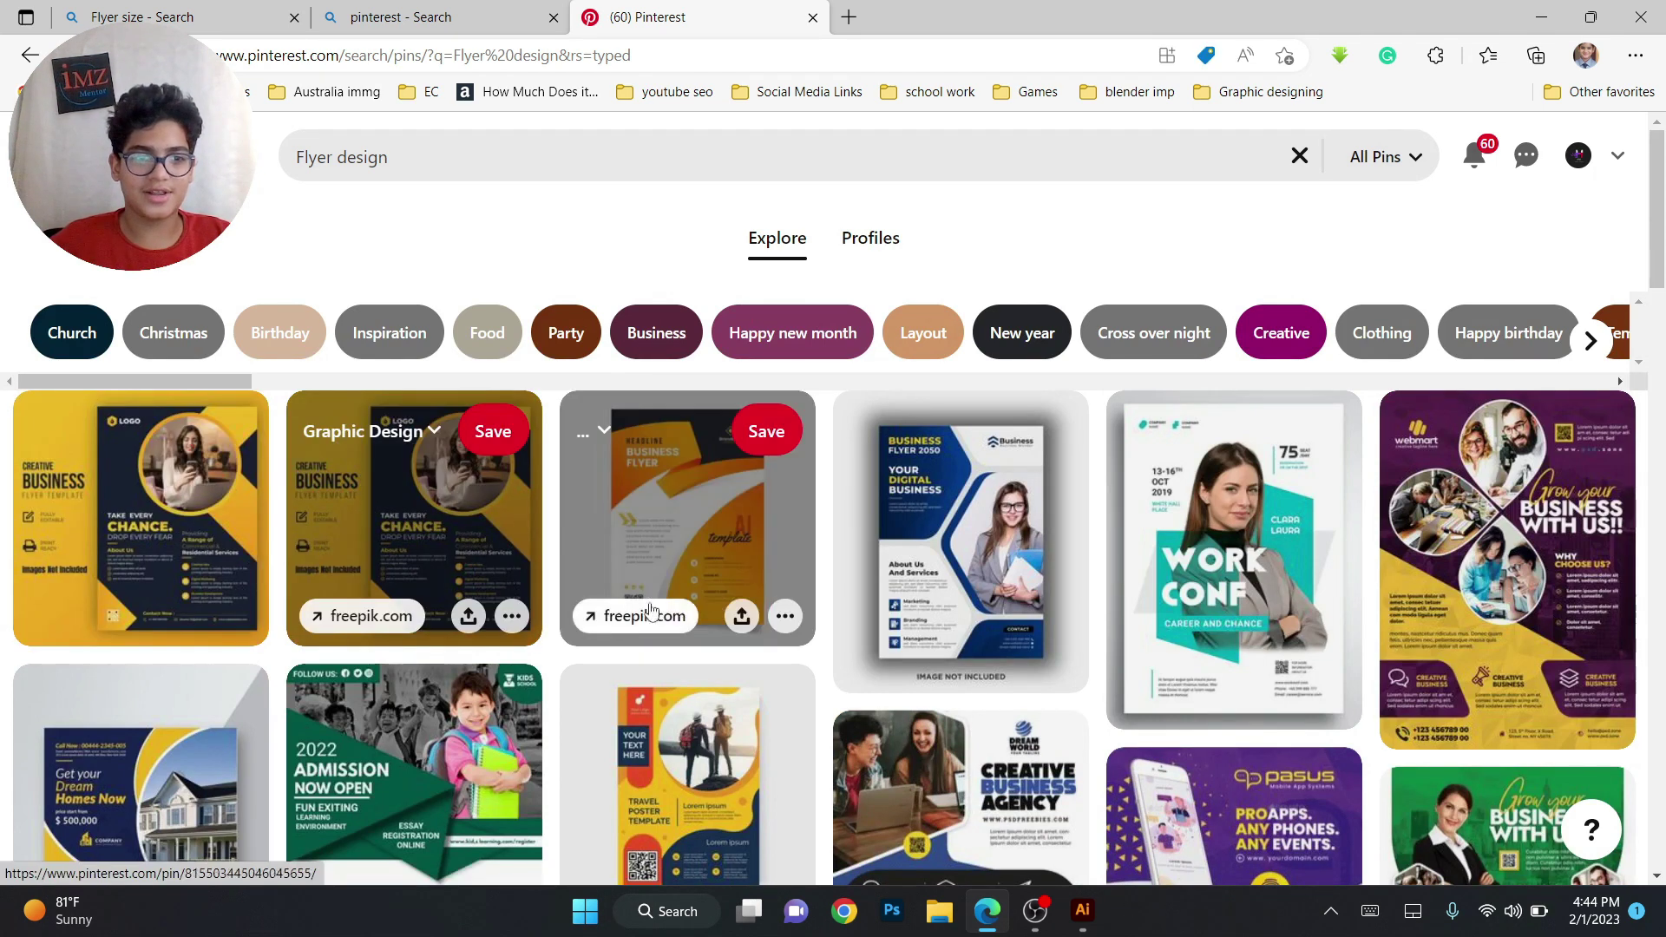
Copy the yellow and navy travel poster template image from the Pinterest results and paste it into the Illustrator document
right_click(383, 512)
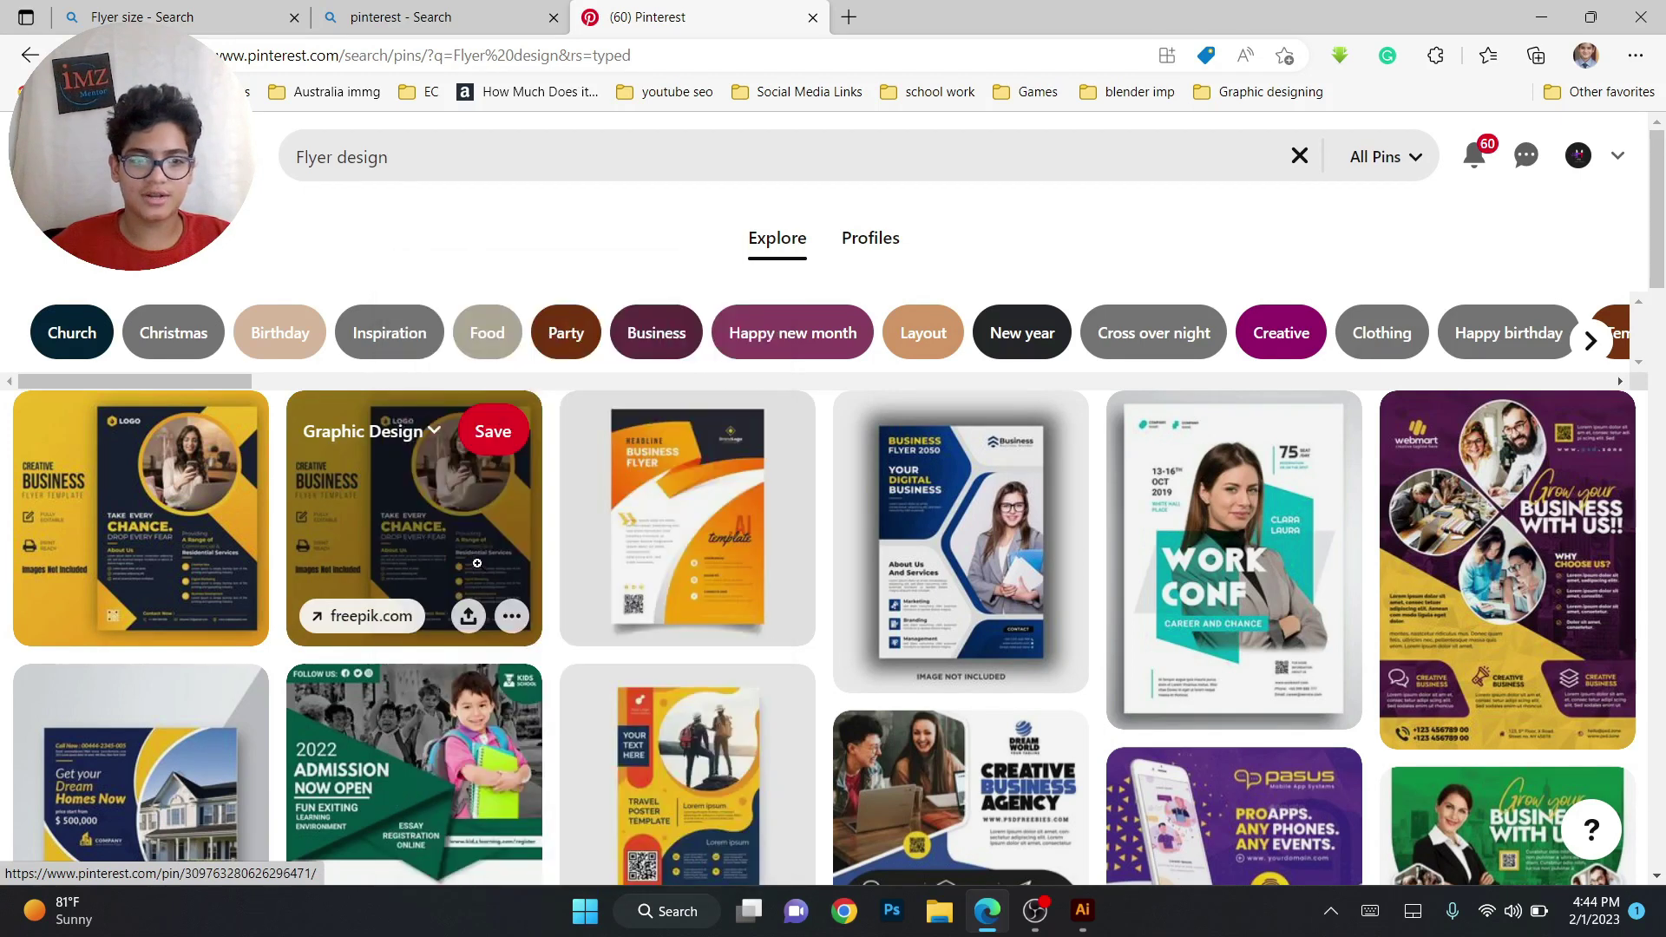
click(472, 564)
scroll(772, 579, down, 3)
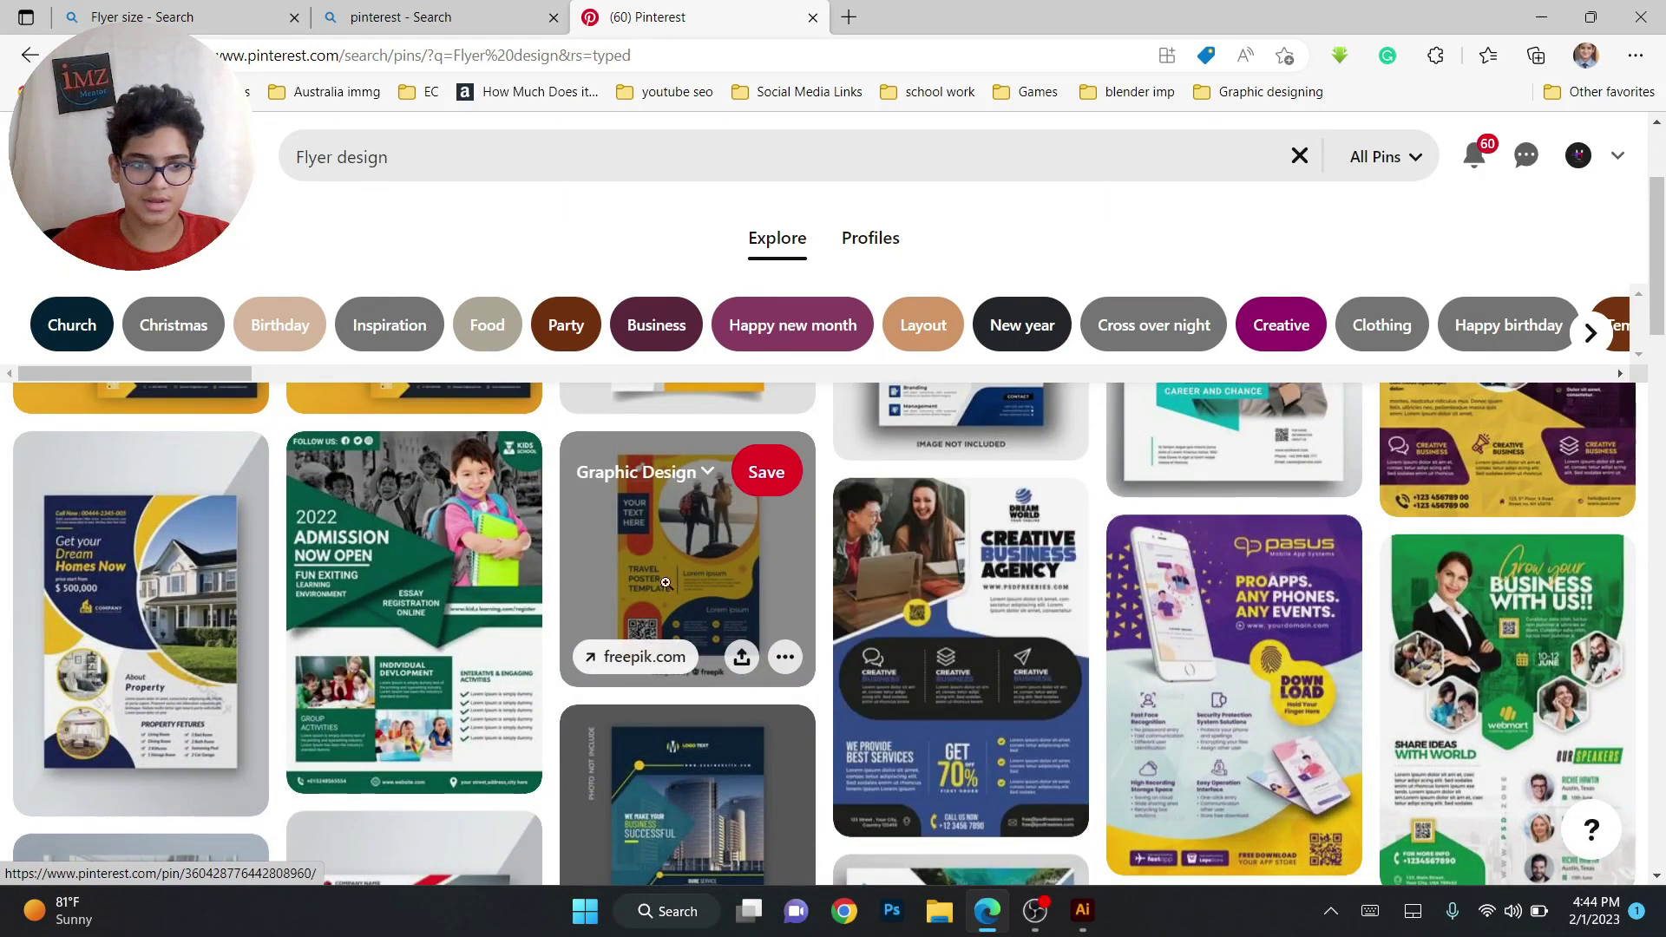
scroll(613, 574, down, 1)
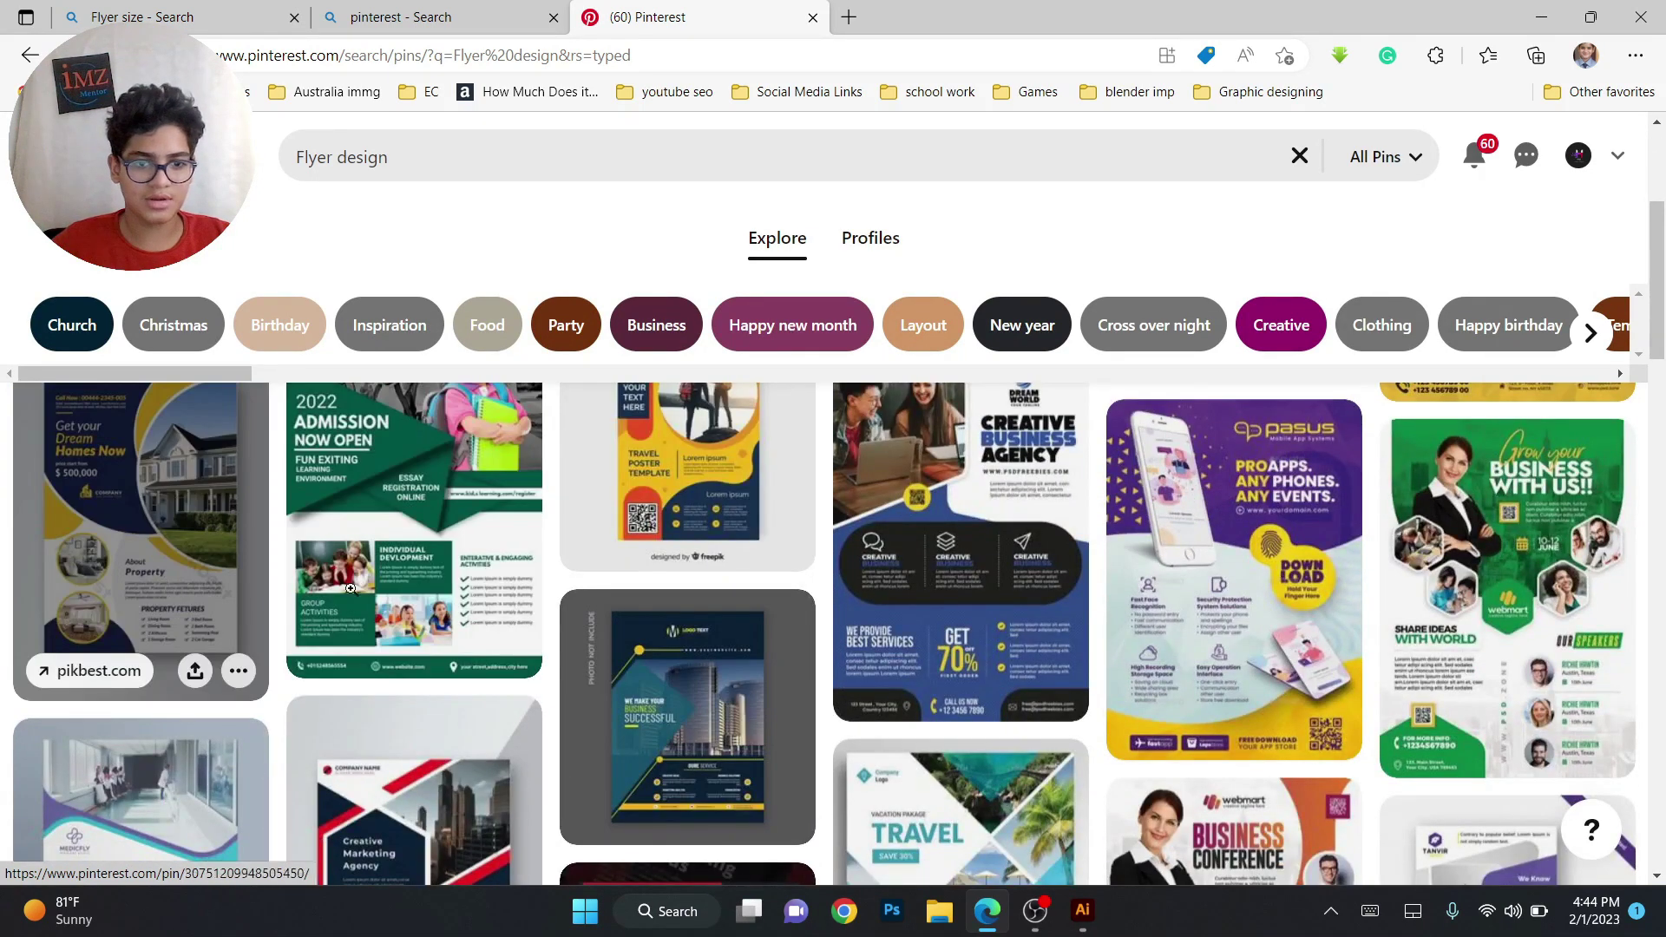
scroll(695, 608, down, 1)
scroll(781, 599, up, 2)
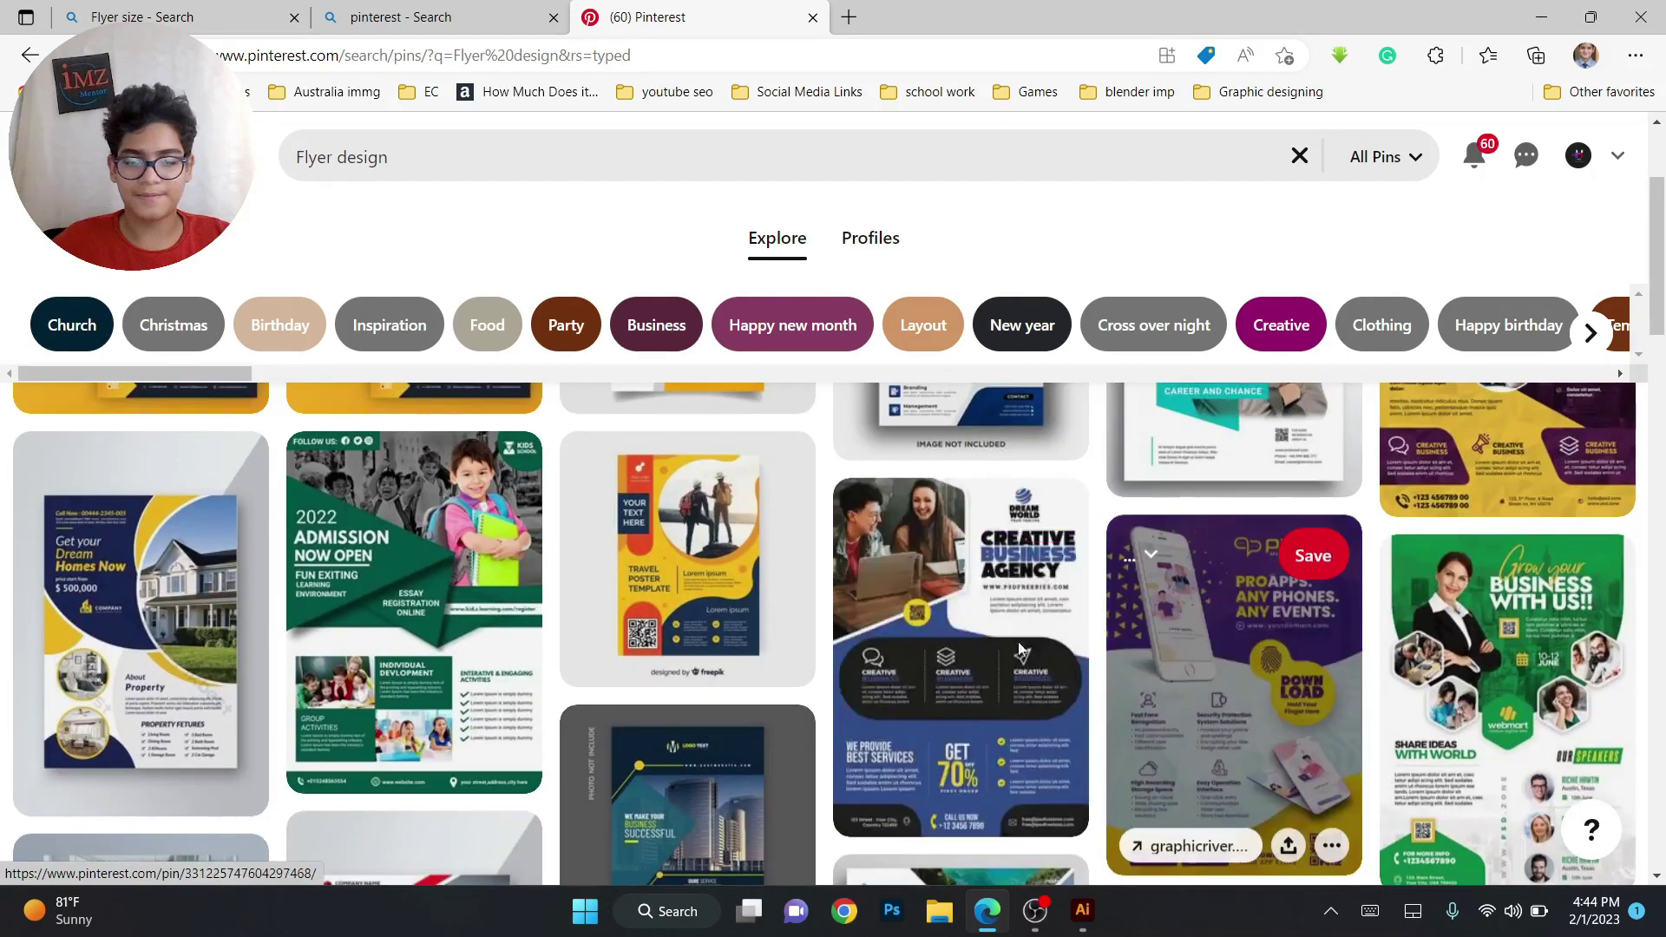
right_click(712, 566)
click(786, 567)
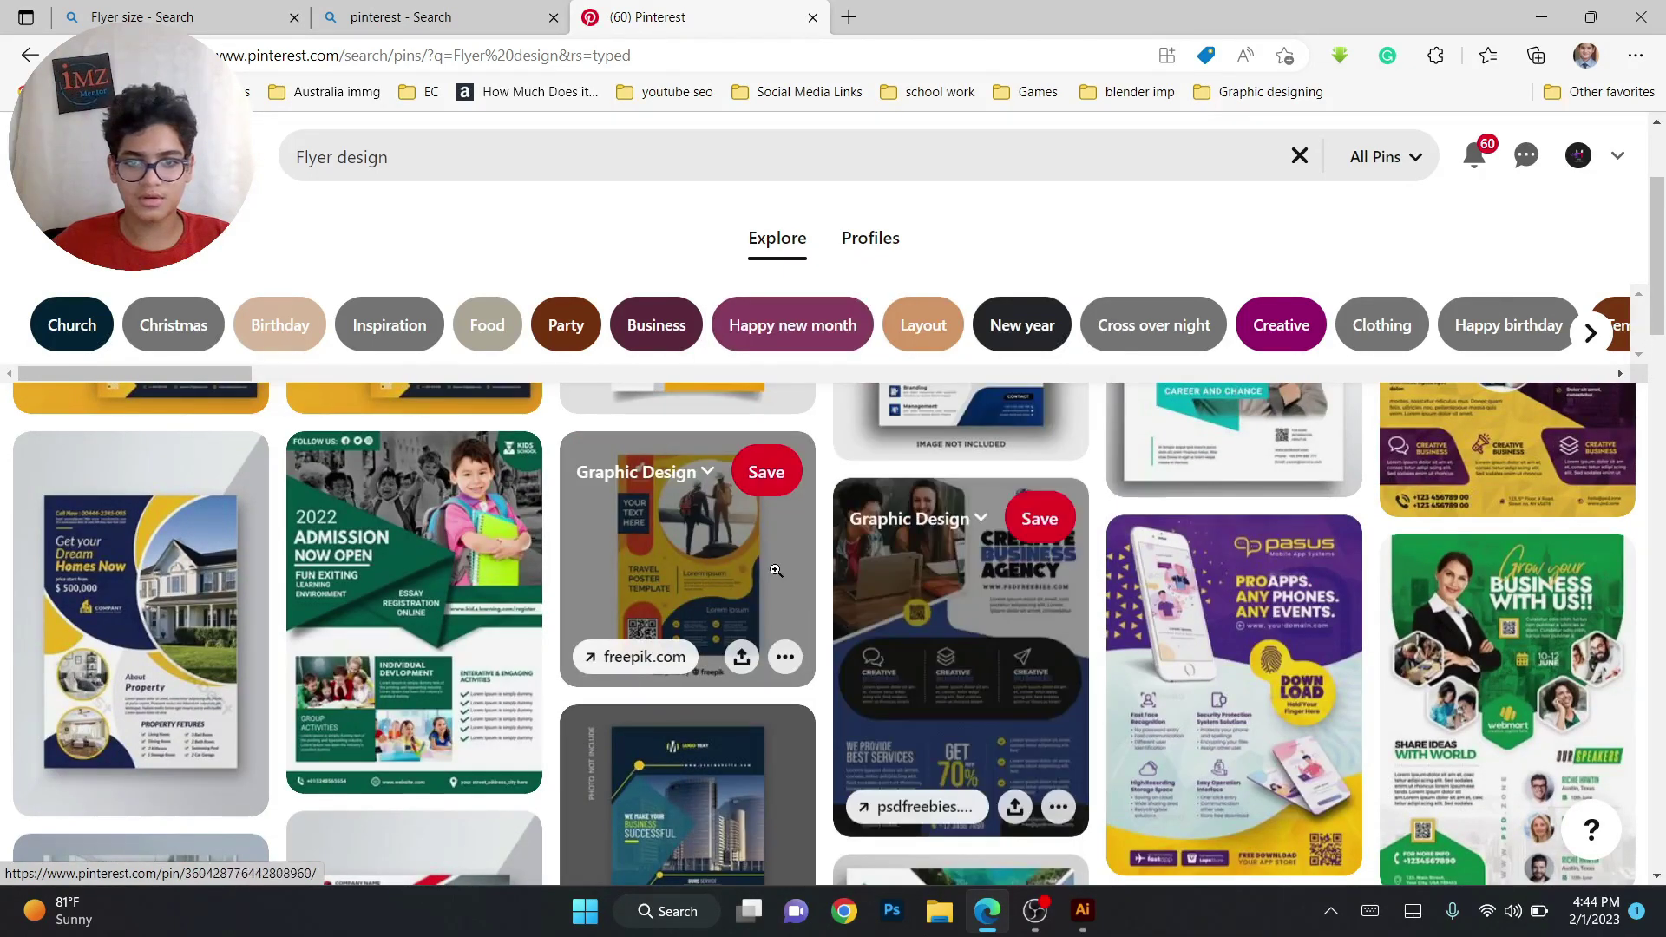
scroll(1215, 607, up, 2)
click(1083, 911)
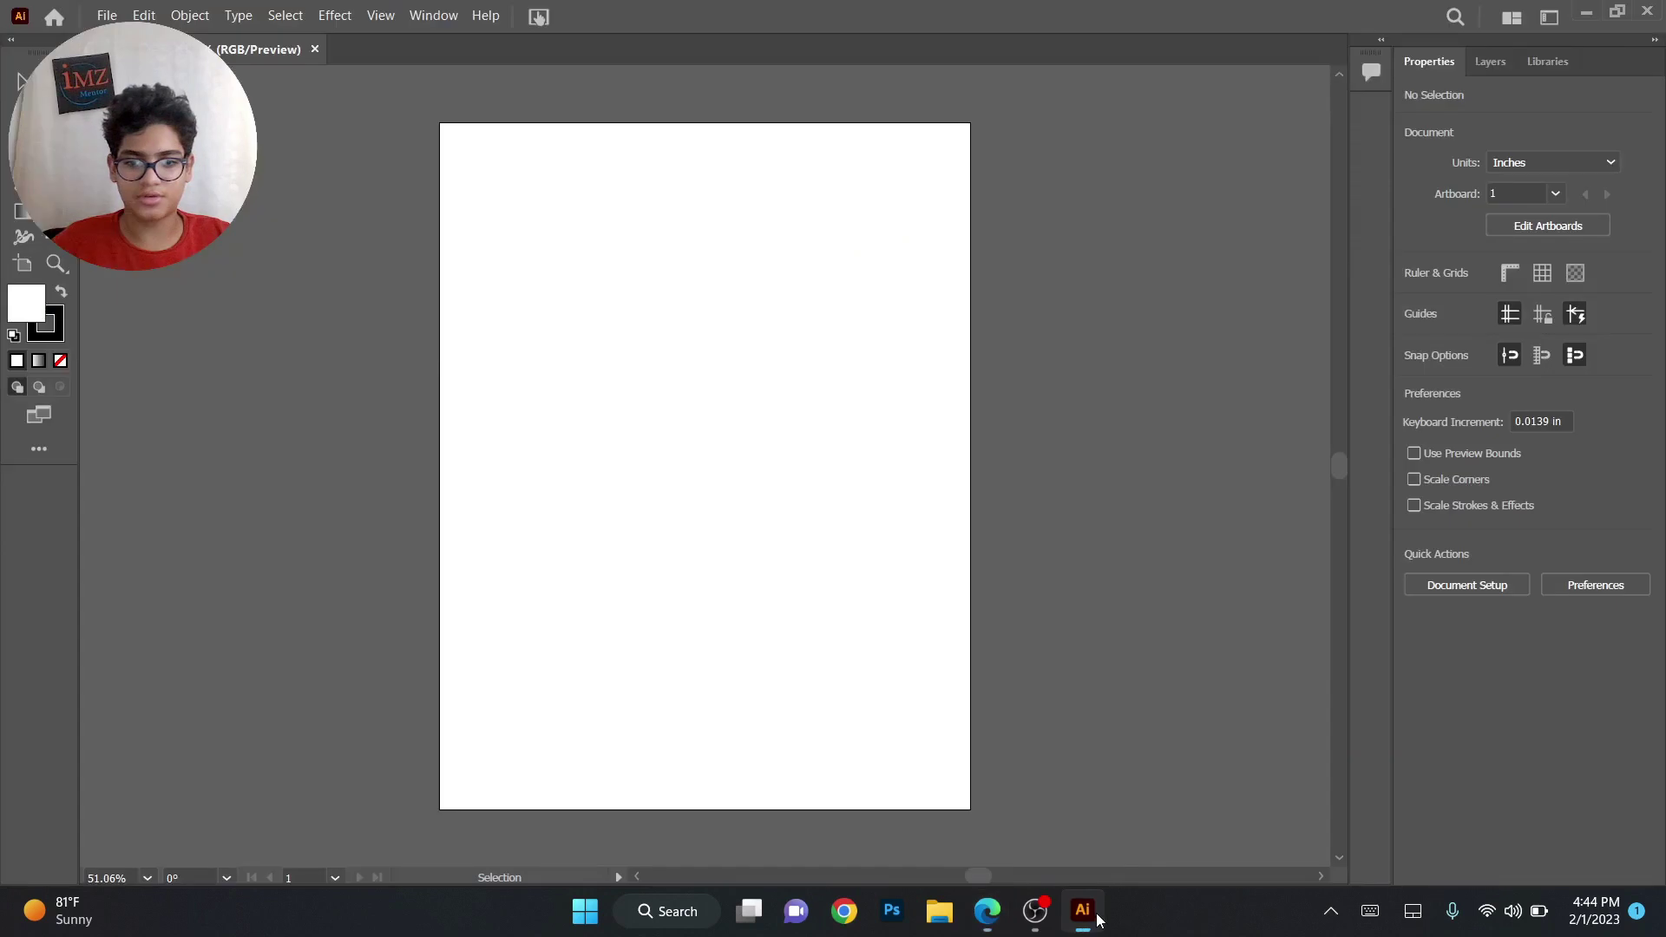
key(ctrl+v)
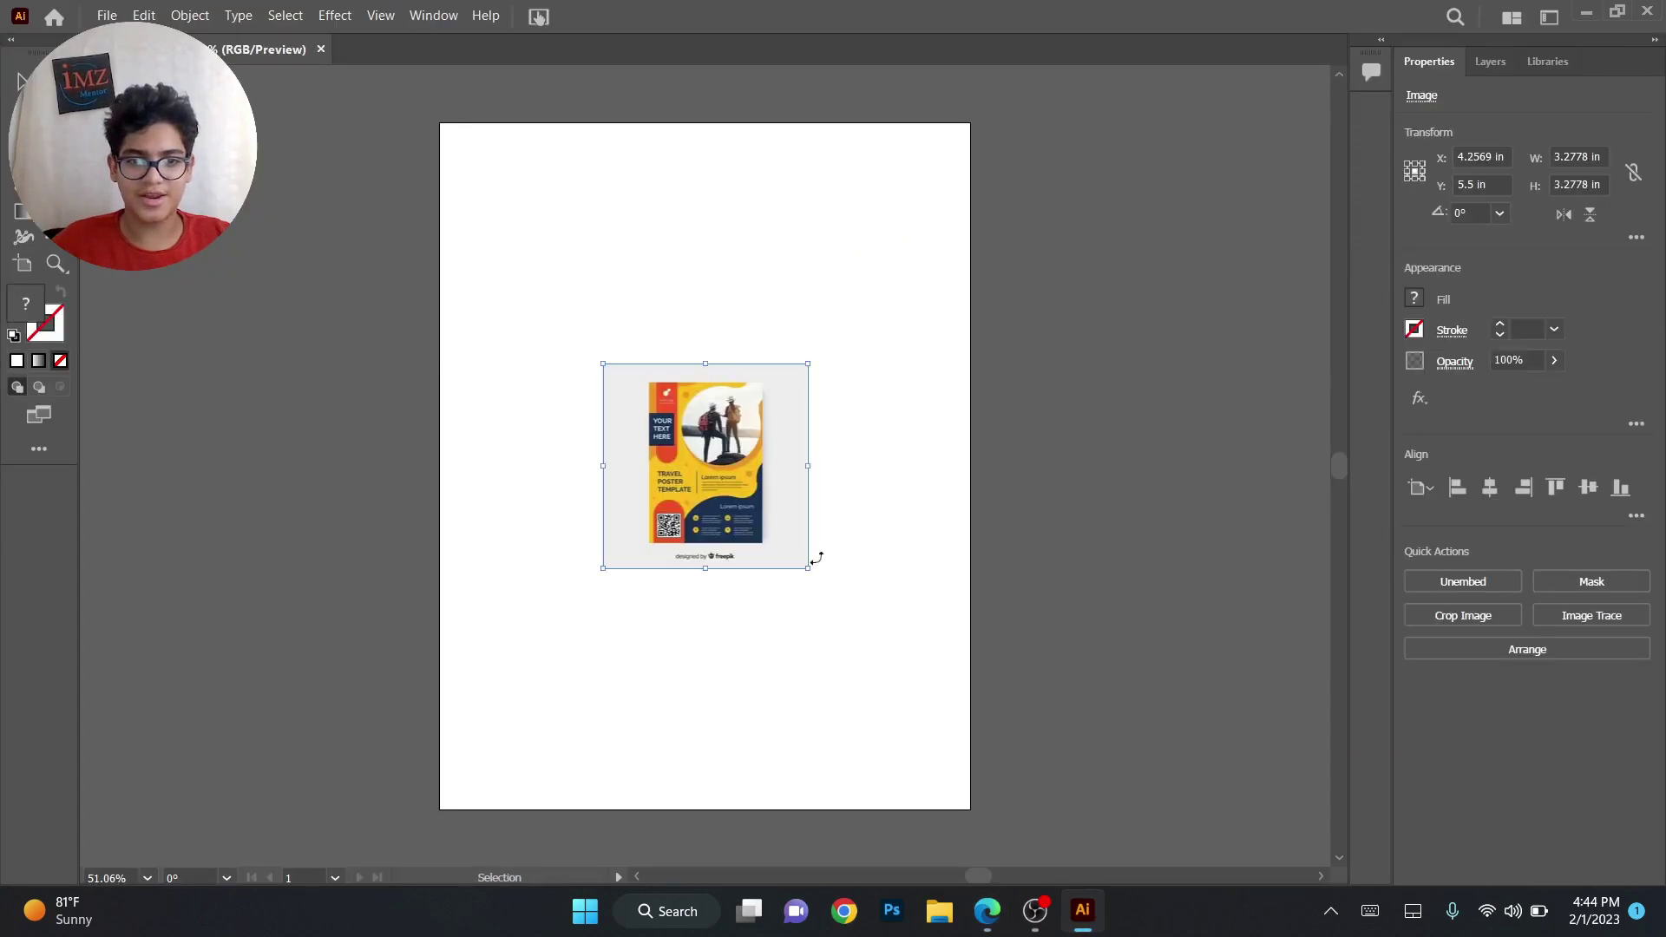
Enlarge the pasted travel poster image and place it beside the artboard, on its left, as a reference
drag(811, 572, 1051, 651)
drag(651, 361, 911, 607)
scroll(881, 580, down, 4)
scroll(881, 580, up, 1)
drag(848, 431, 845, 511)
drag(1131, 153, 1000, 269)
drag(791, 441, 776, 430)
drag(984, 640, 1025, 685)
drag(865, 567, 489, 580)
click(692, 335)
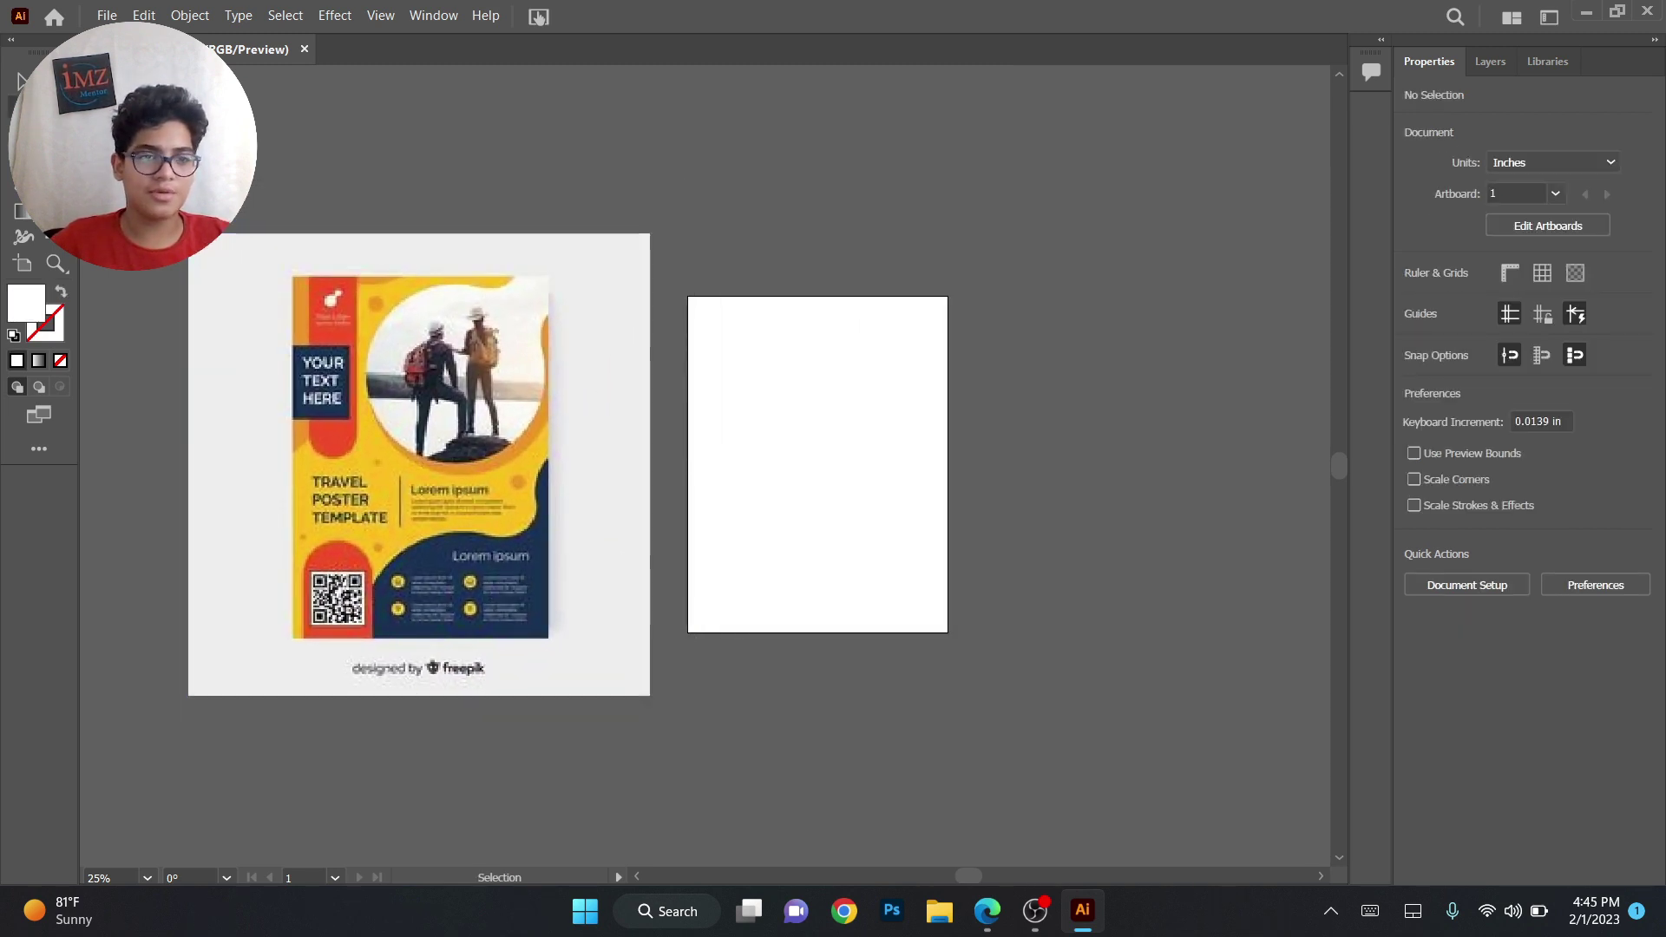
Draw an 8.5 x 11 in rectangle covering the artboard and fill it with the yellow sampled from the poster using the Eyedropper
key(m)
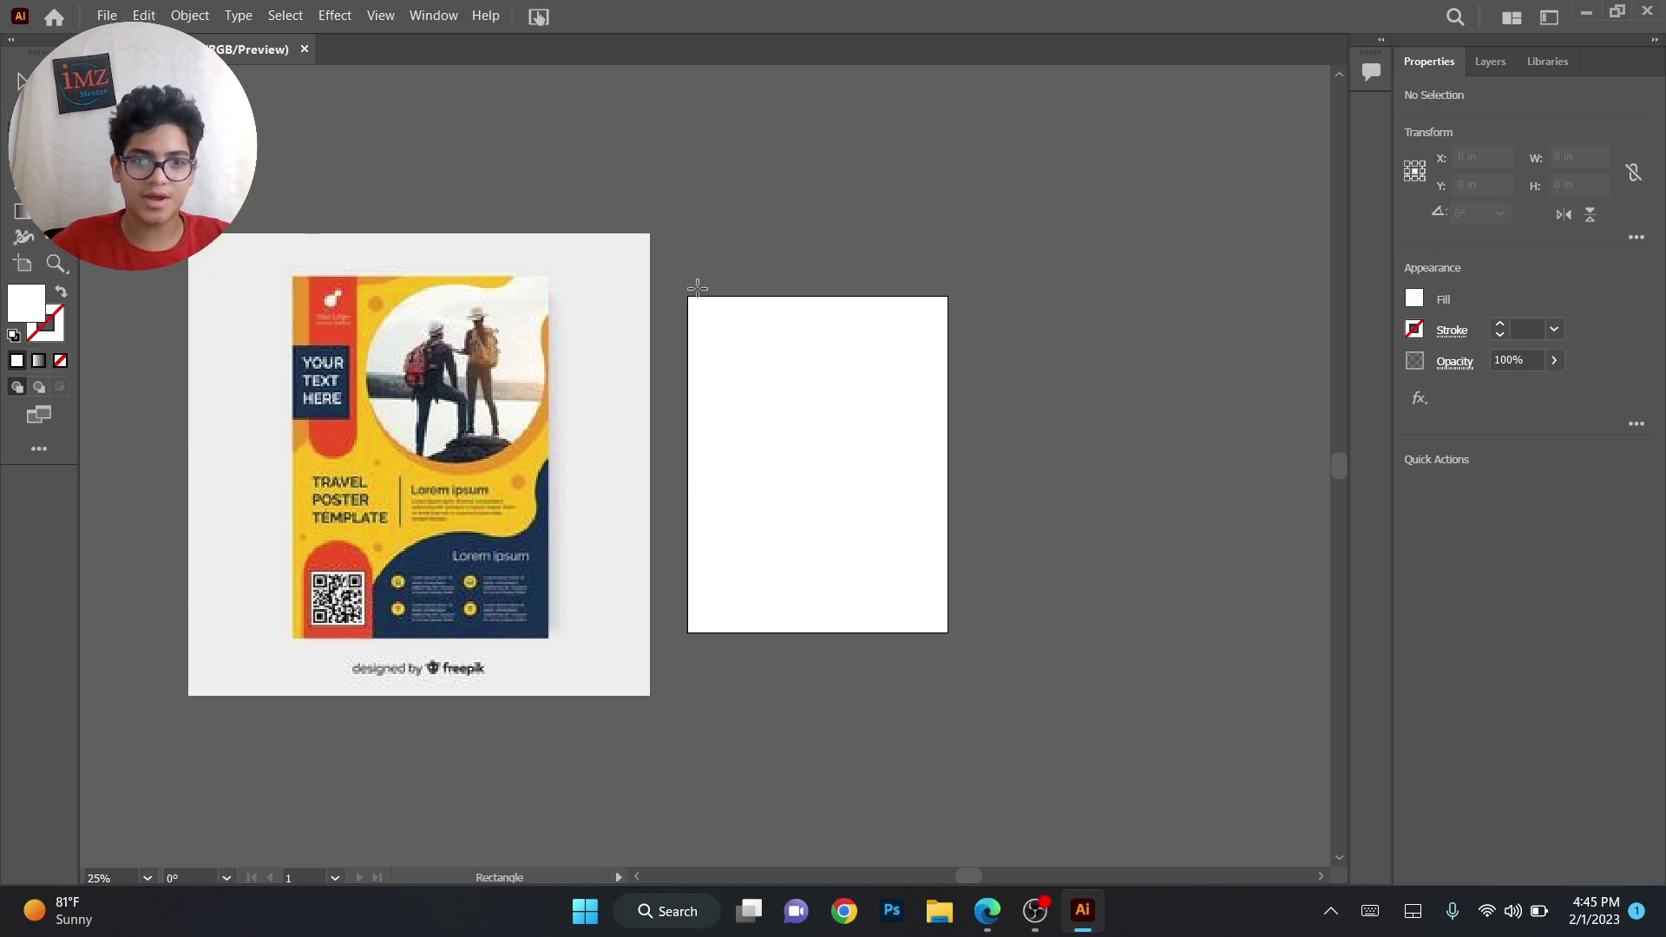
drag(689, 297, 948, 633)
key(i)
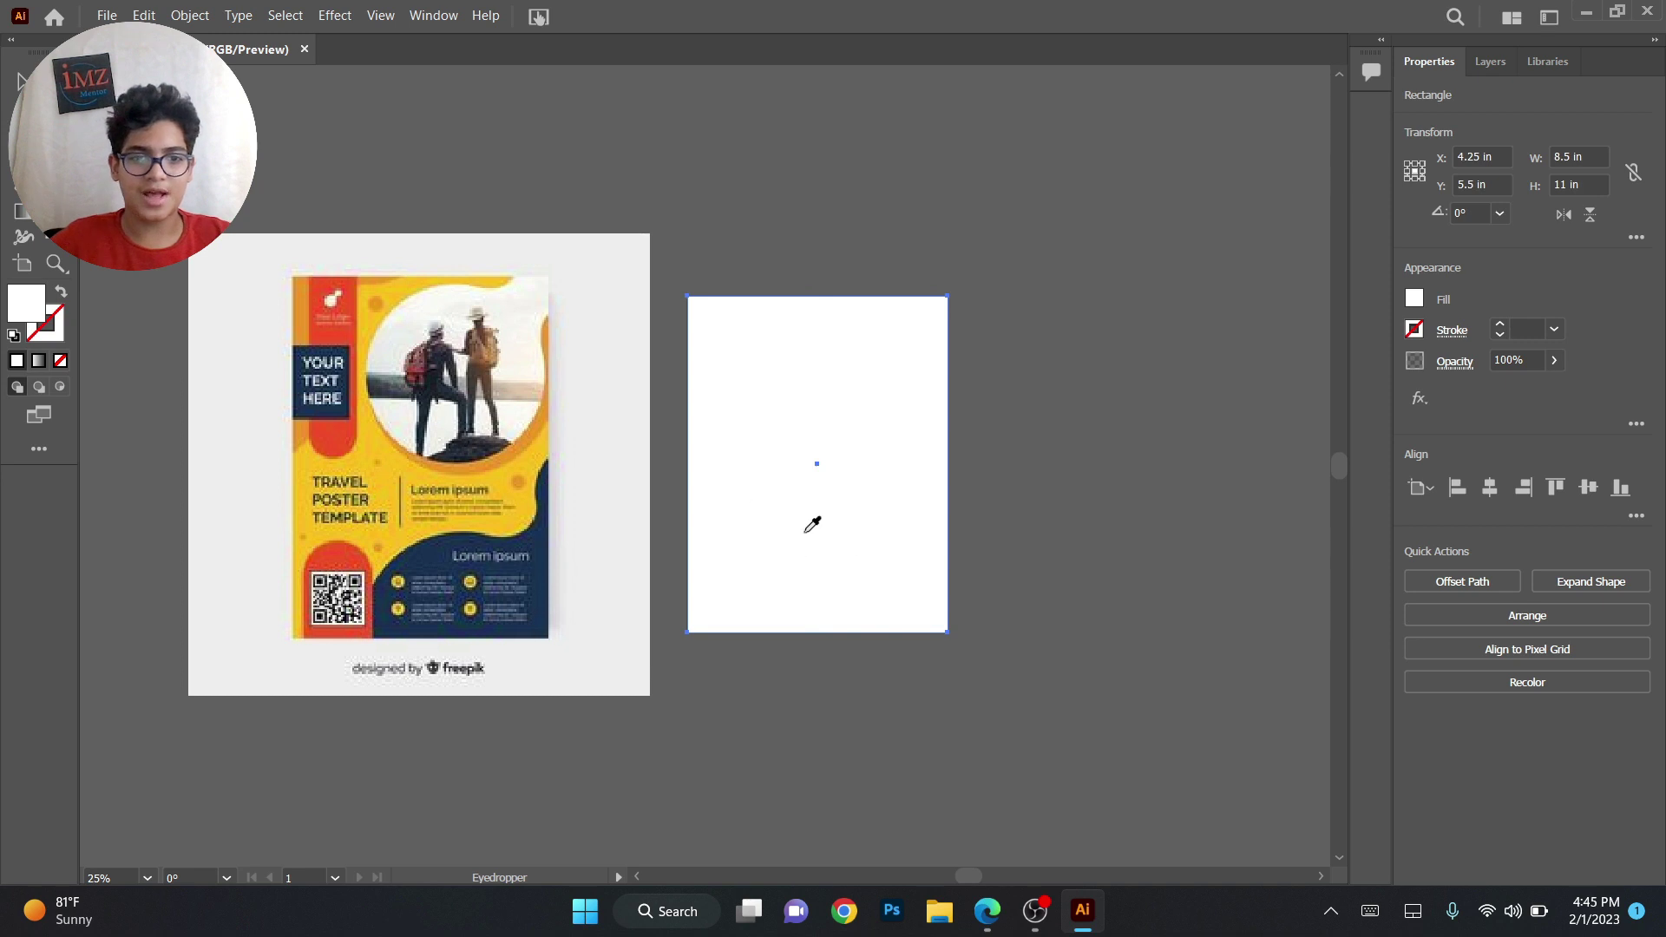
click(537, 456)
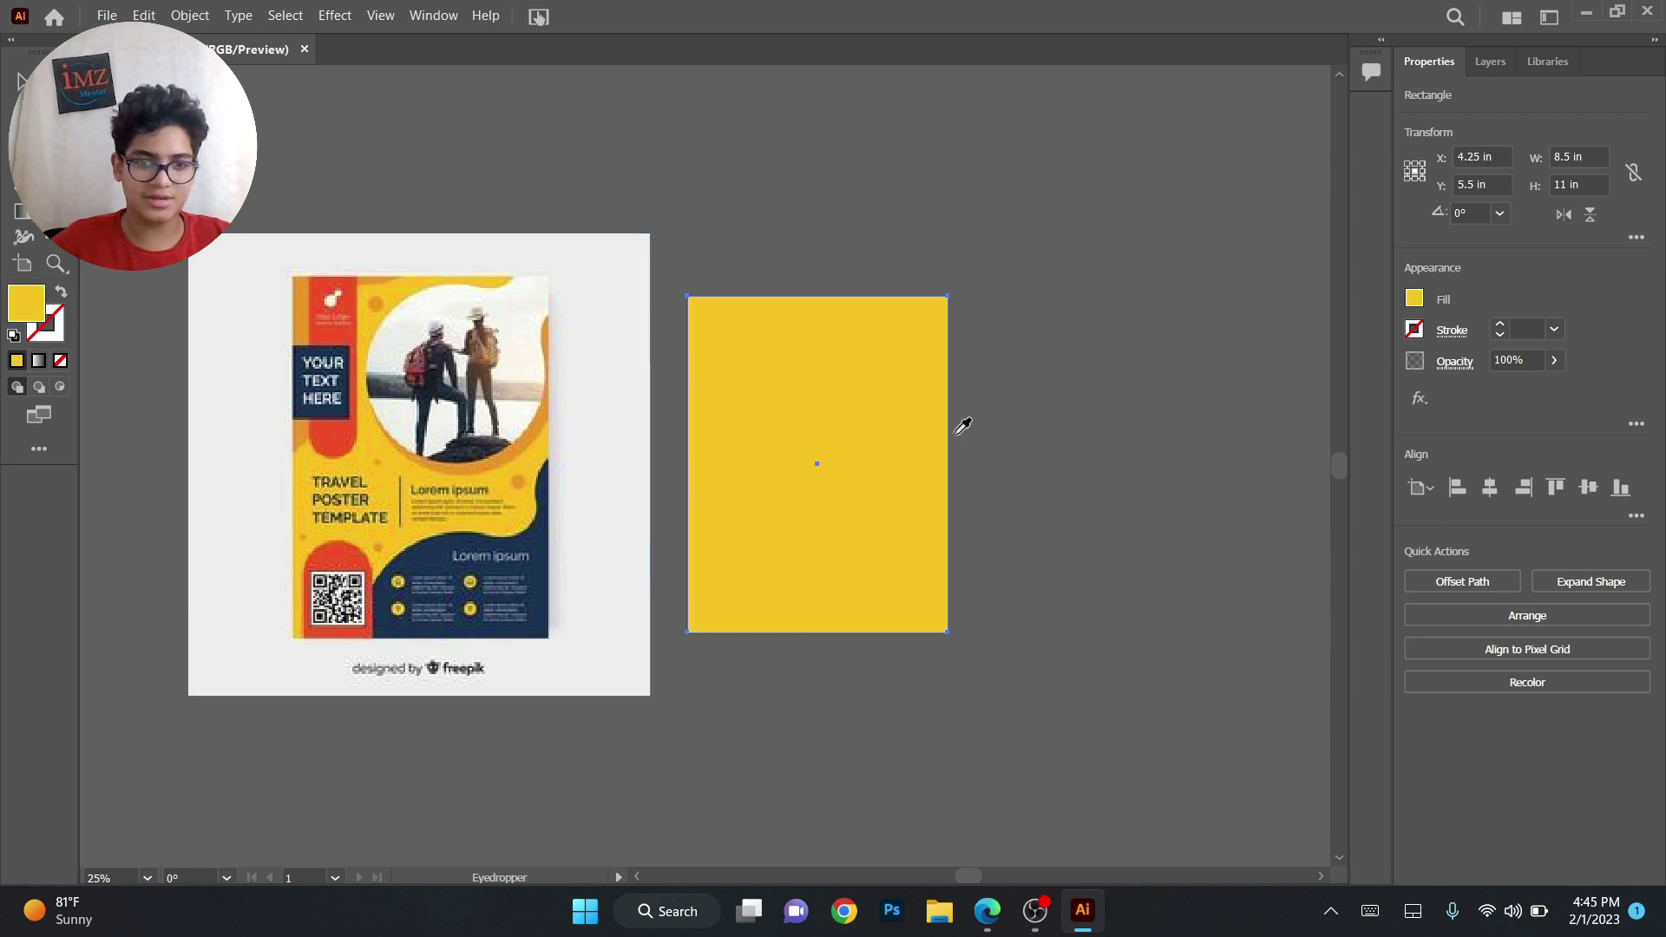
key(v)
key(ctrl+shift+a)
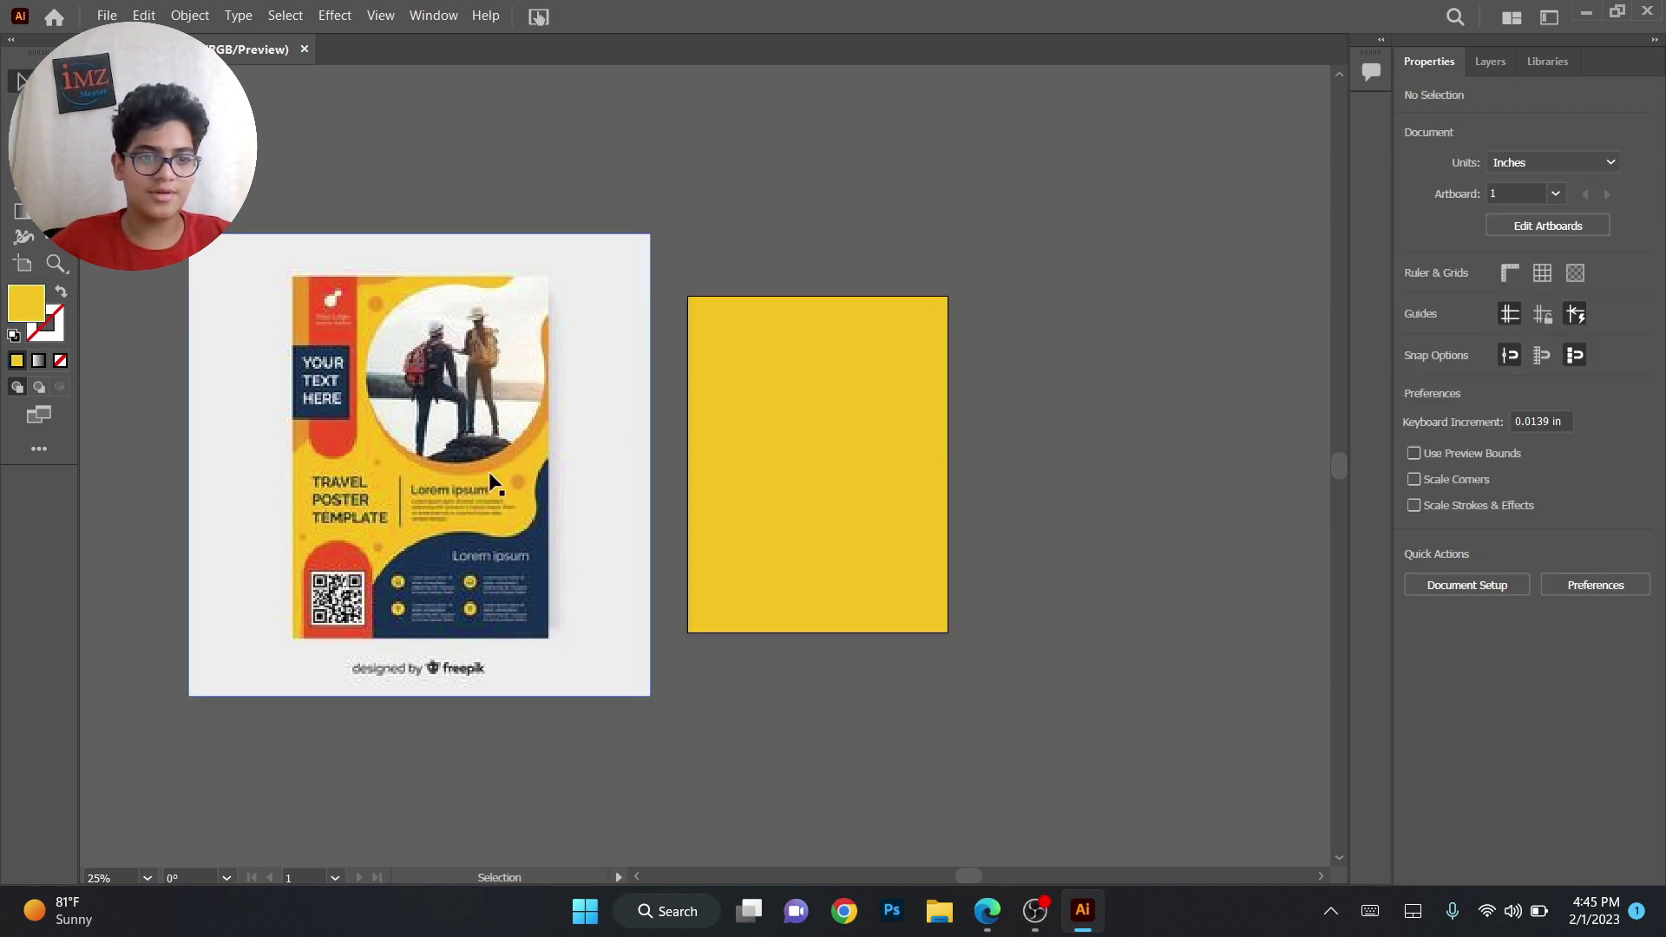
Trace the poster's navy wave area as a closed shape with the Pen tool, including its curved upper edge
scroll(475, 554, up, 1)
key(space)
drag(442, 478, 513, 549)
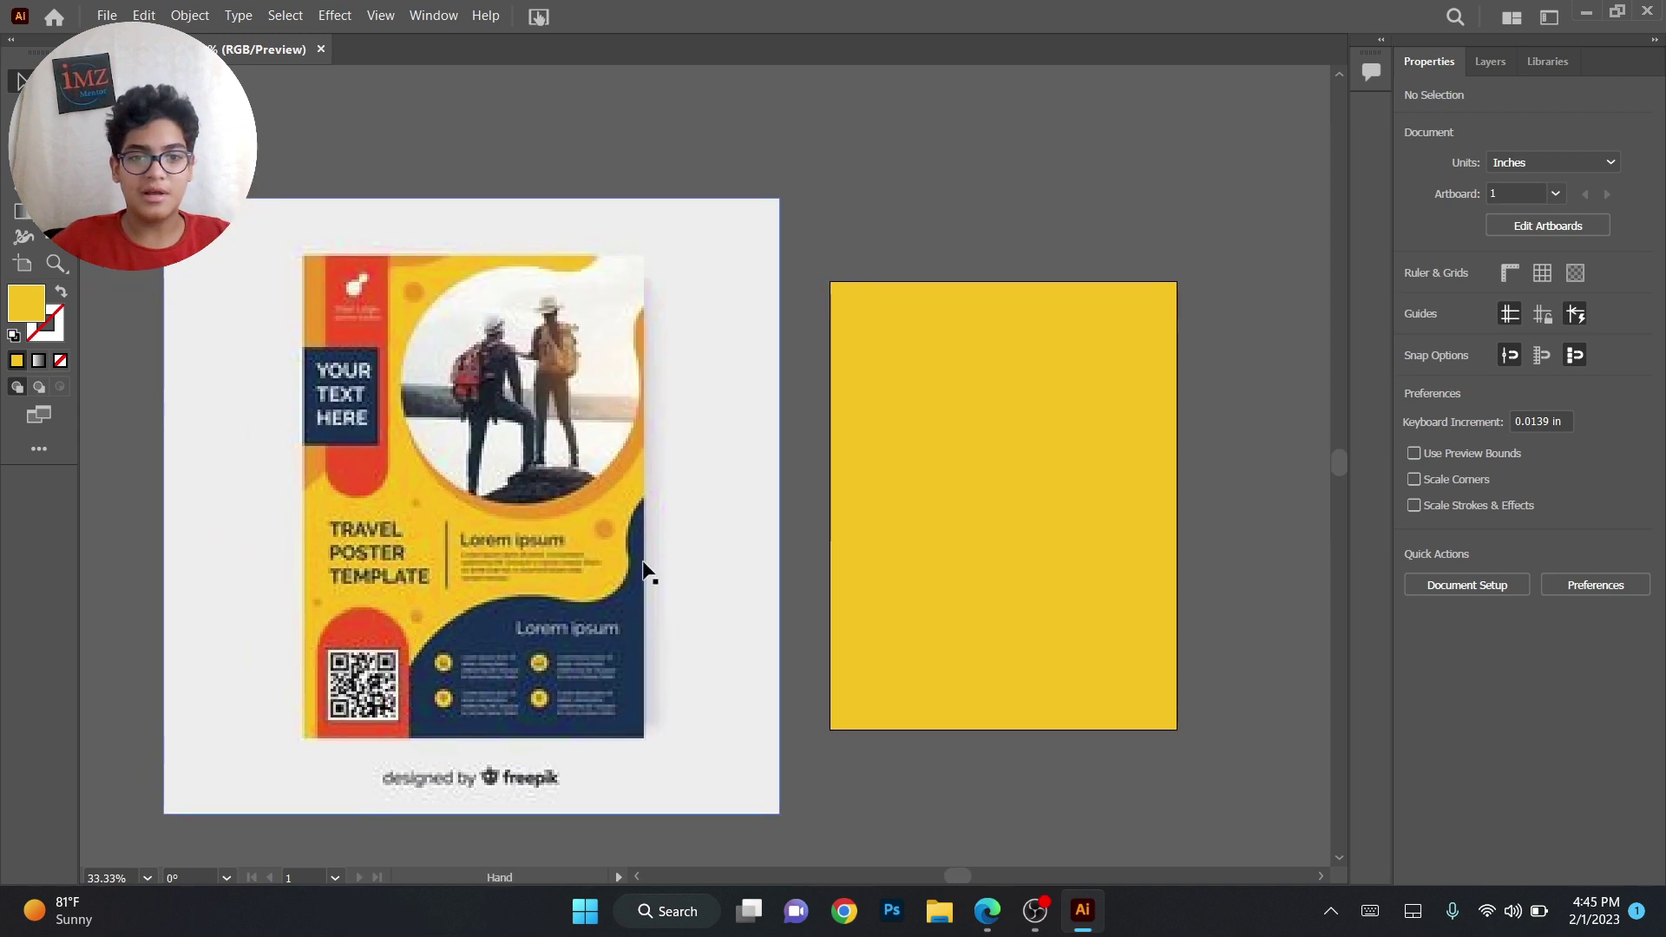
key(p)
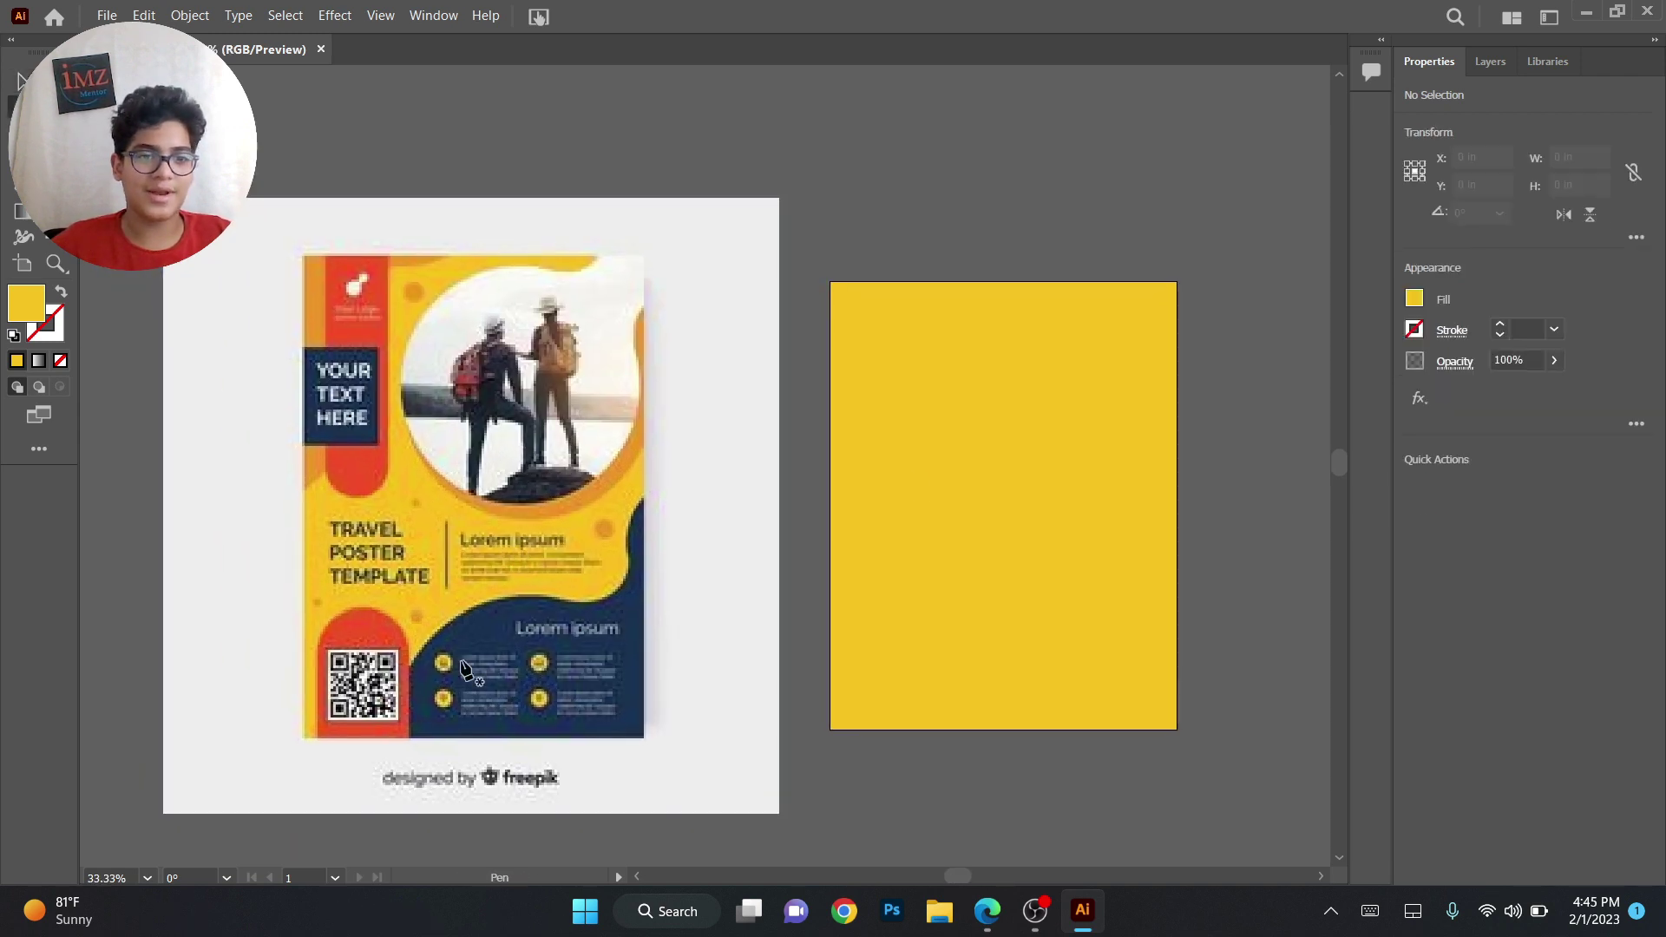
click(409, 737)
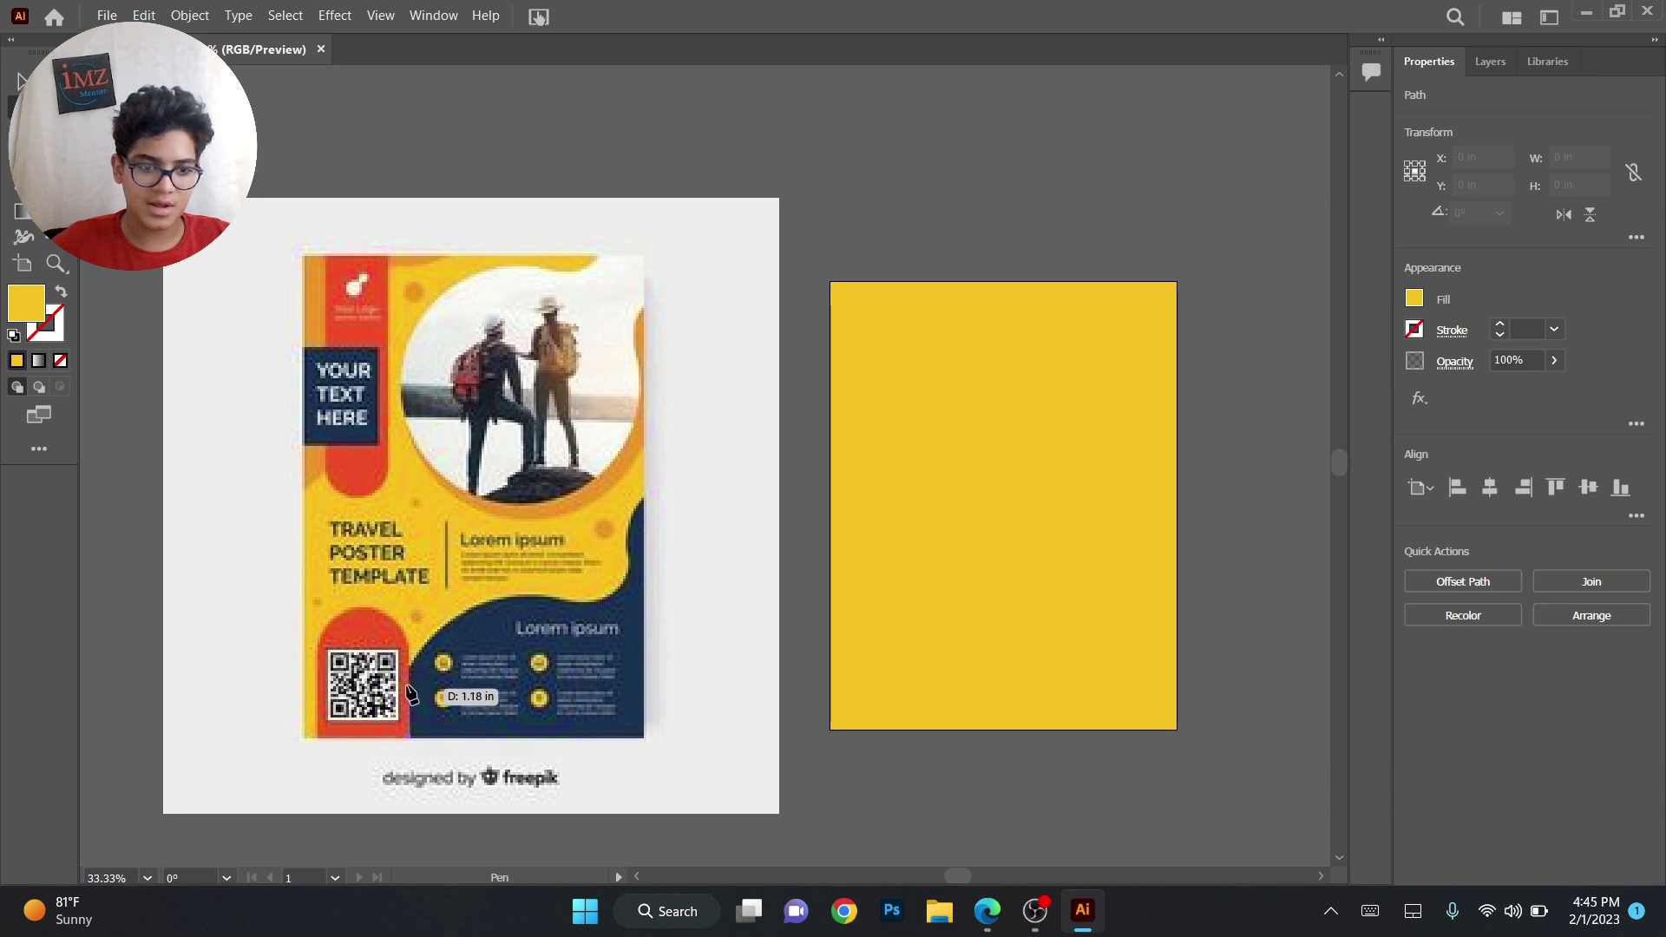
click(409, 668)
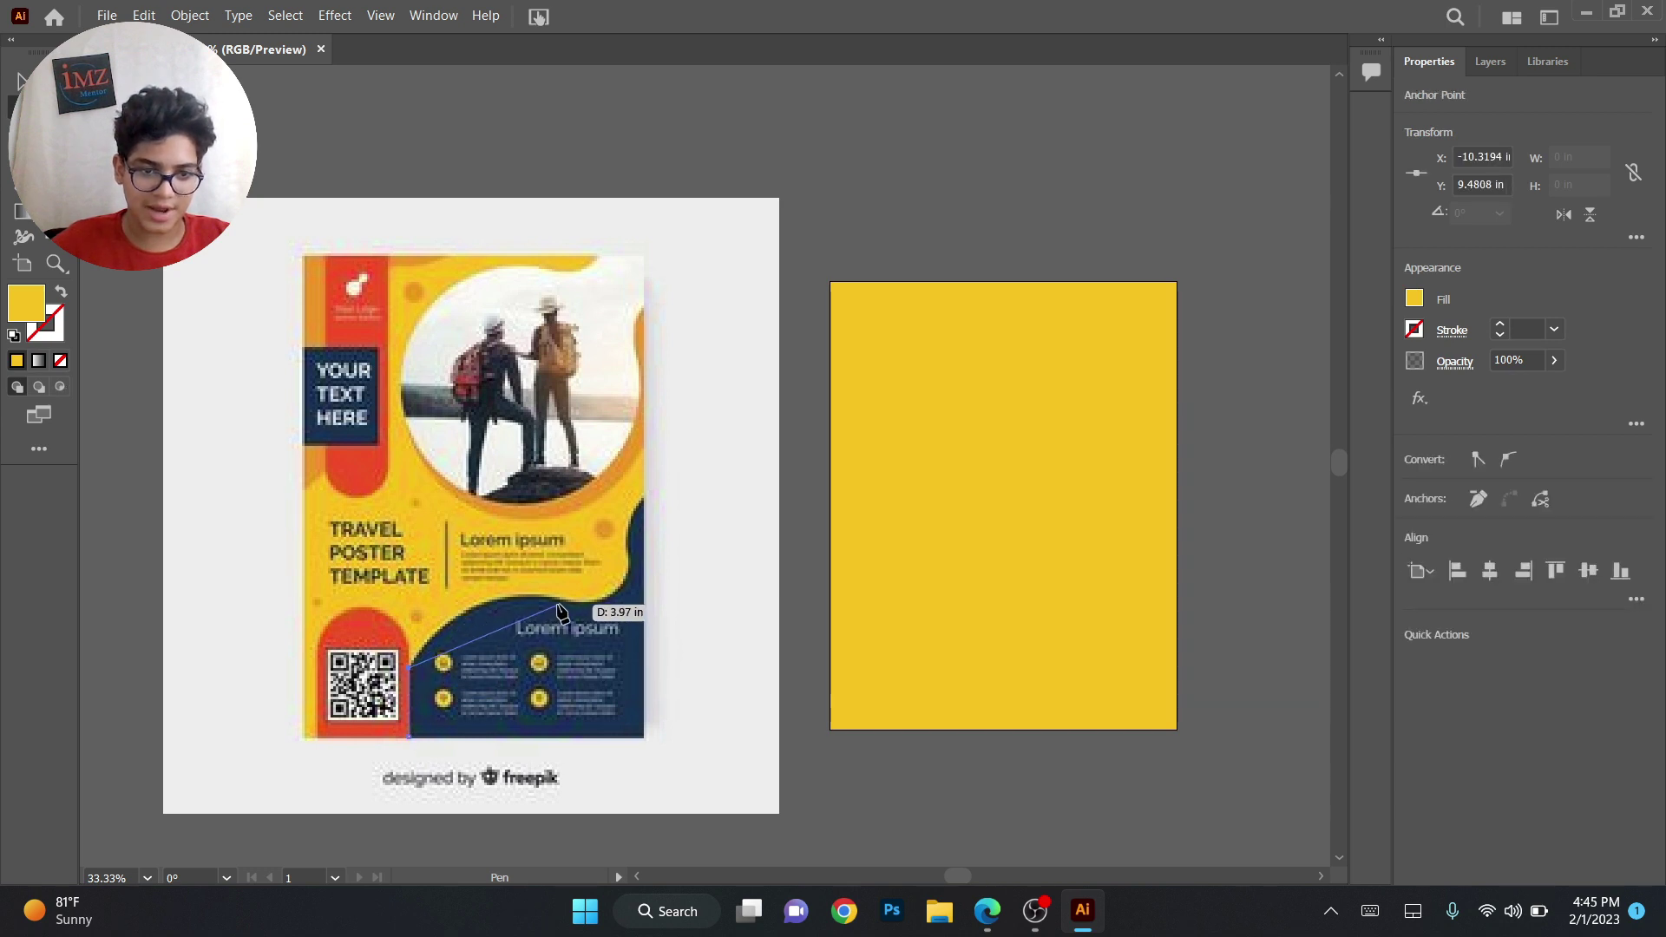
drag(556, 600, 638, 512)
click(627, 567)
click(631, 518)
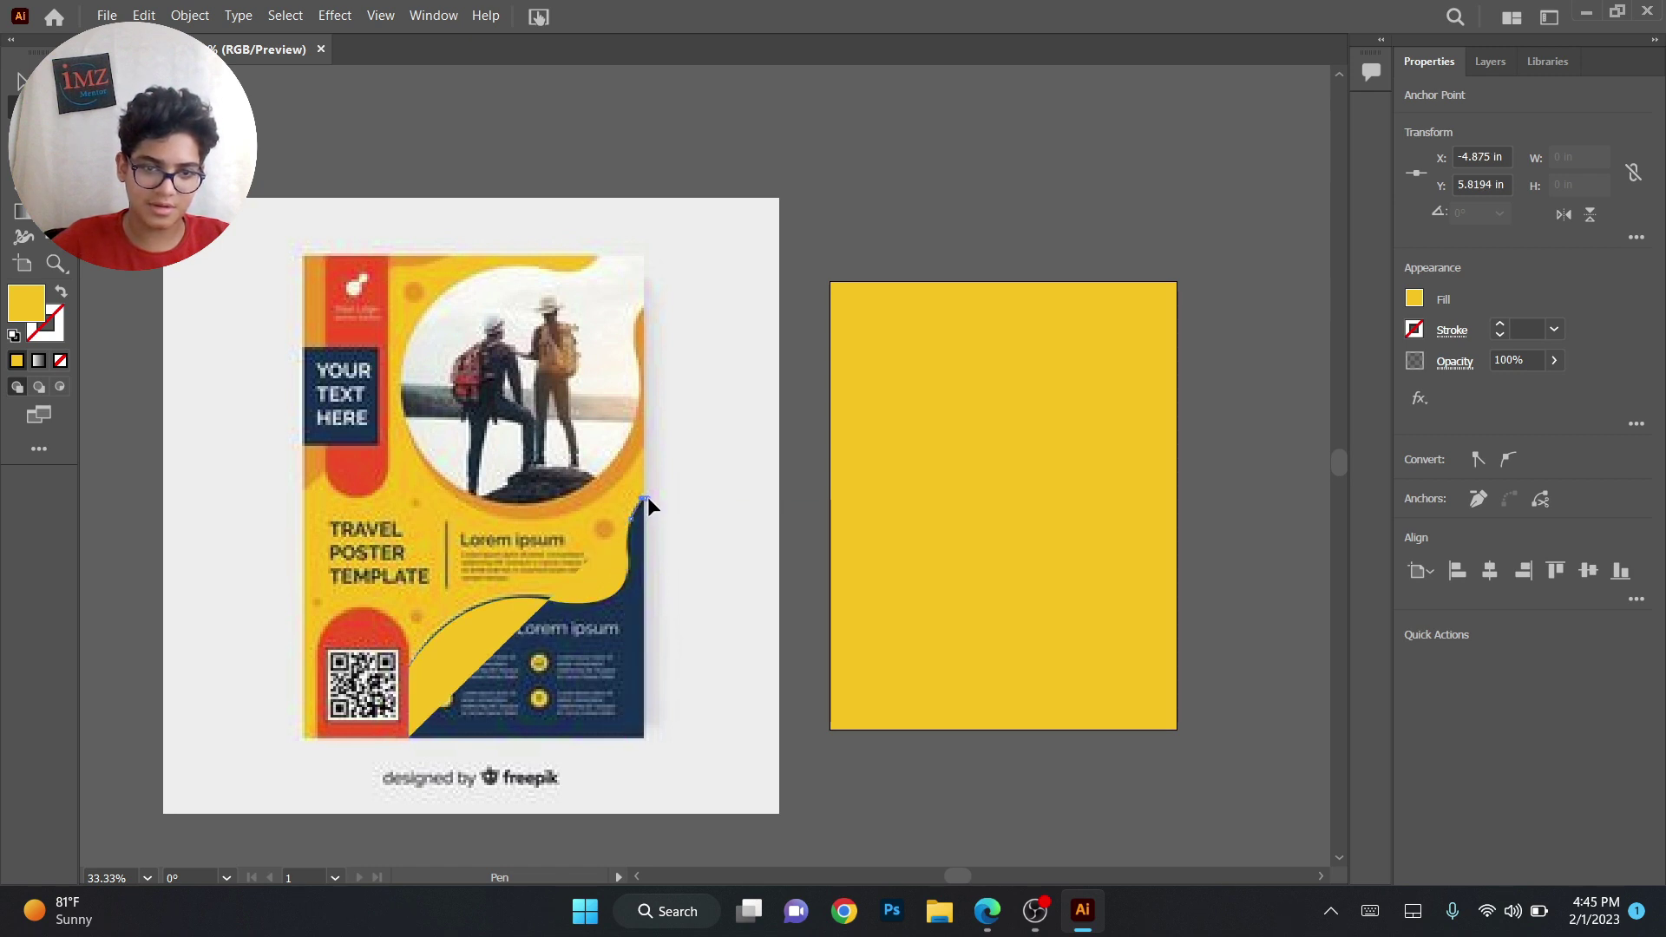
click(644, 737)
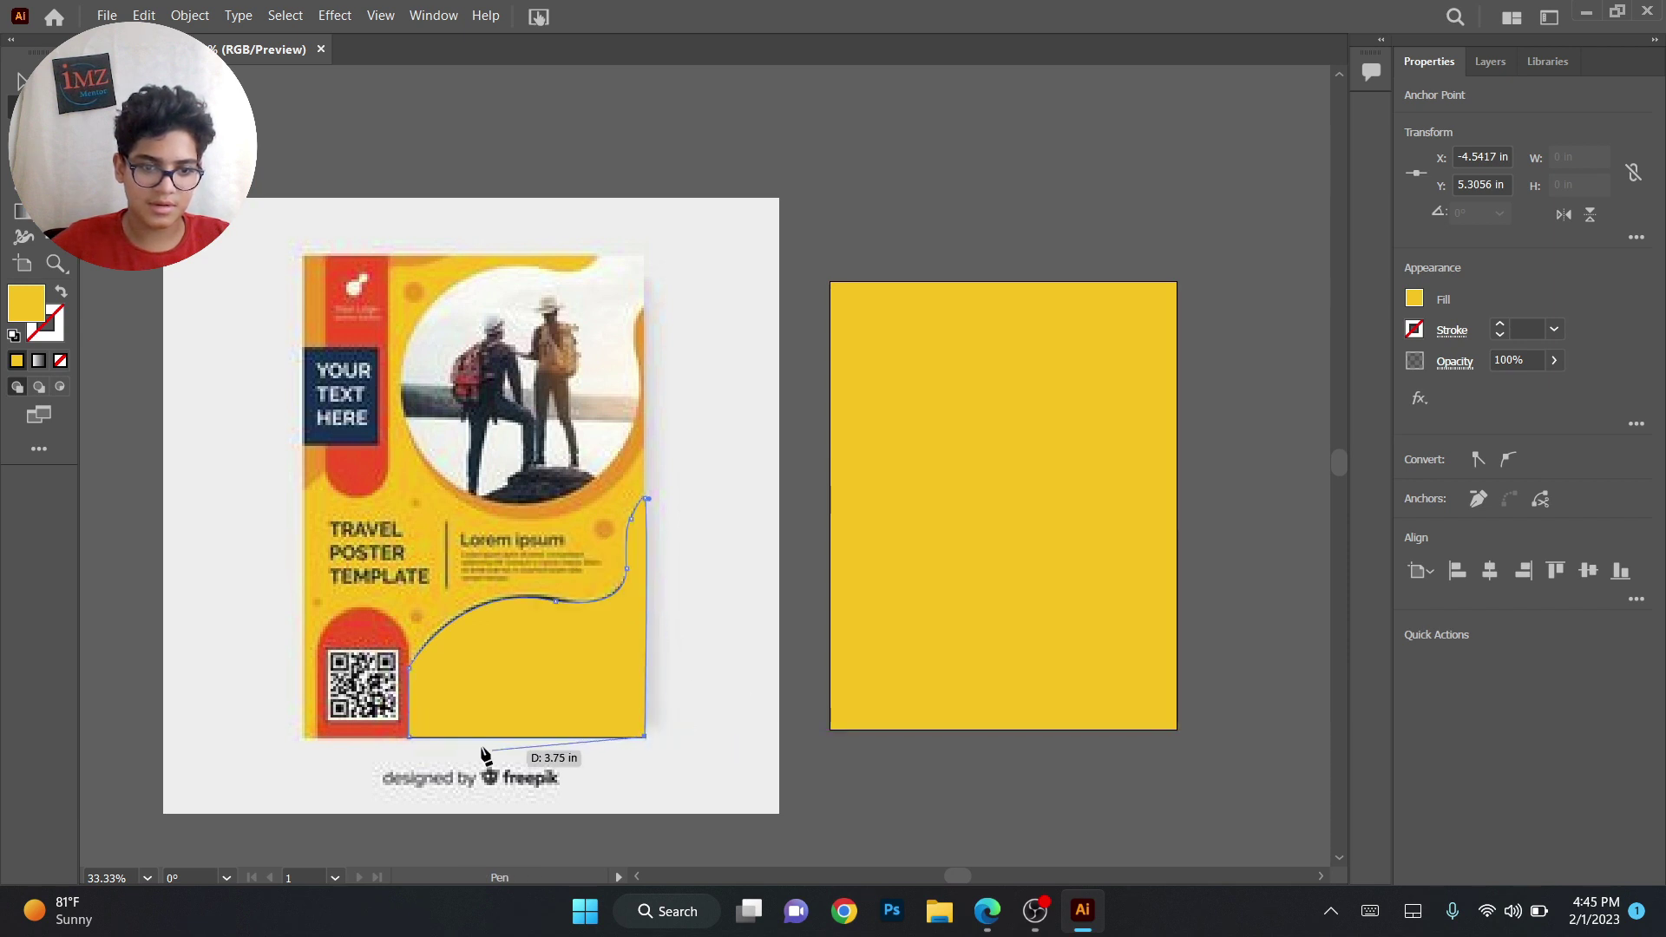
click(410, 737)
Move the traced wave shape onto the artboard's lower right and fill it with the navy sampled from the poster
key(v)
drag(550, 677, 1100, 674)
key(i)
click(631, 611)
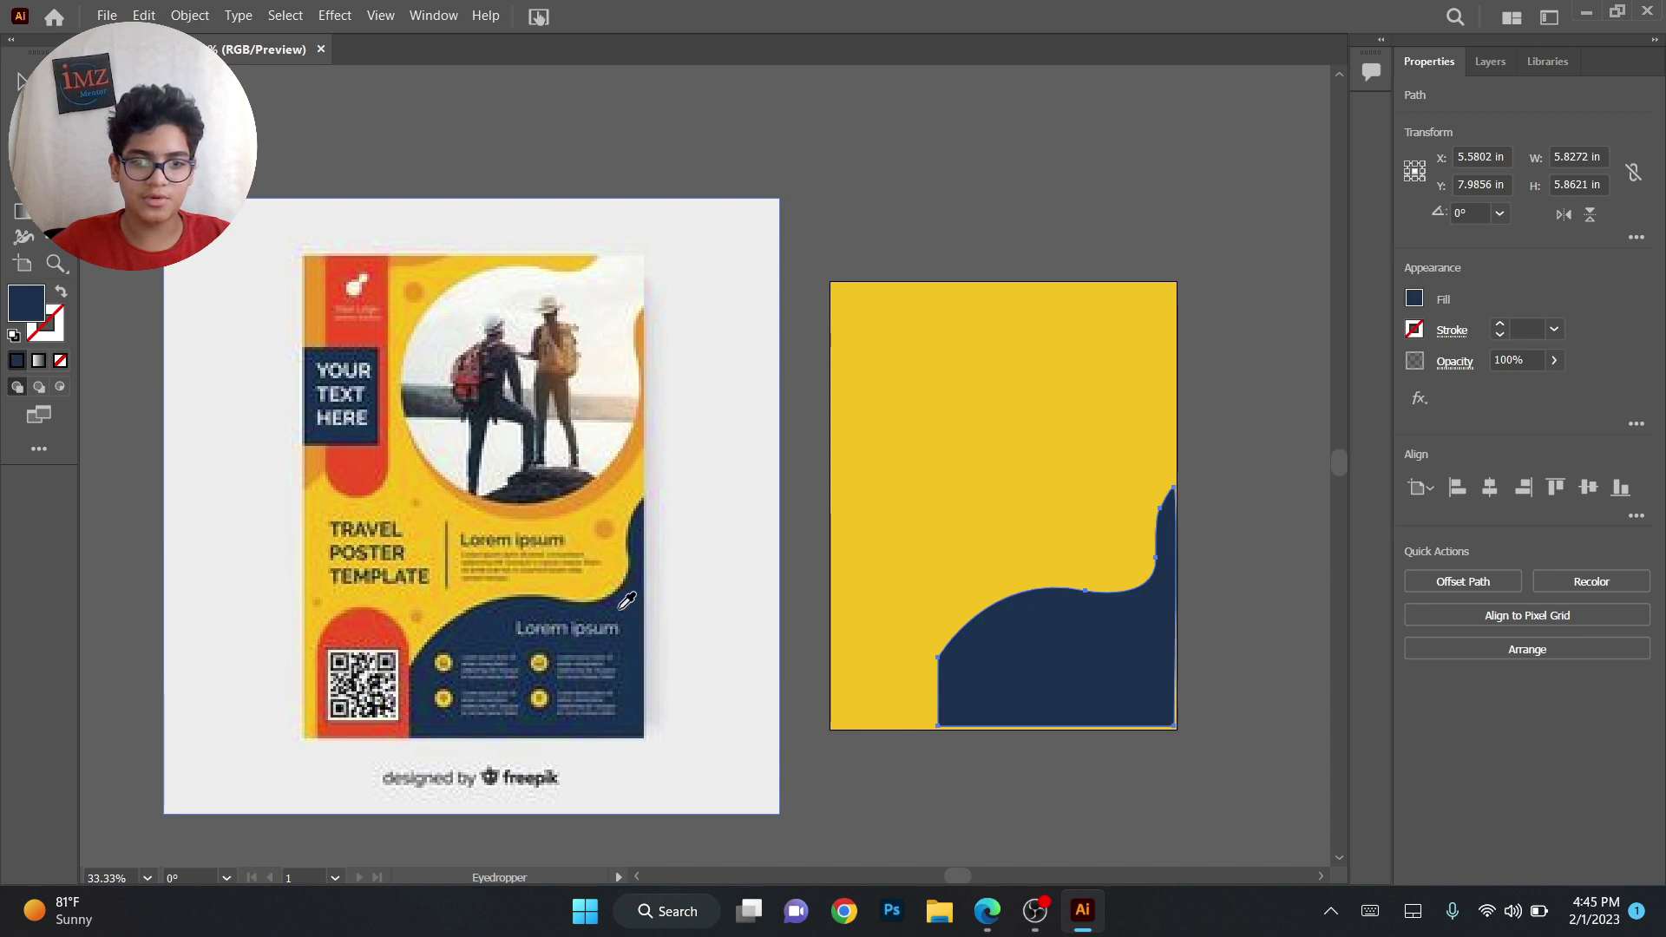
Nudge the navy wave shape until it sits flush with the artboard's right and bottom edges
key(v)
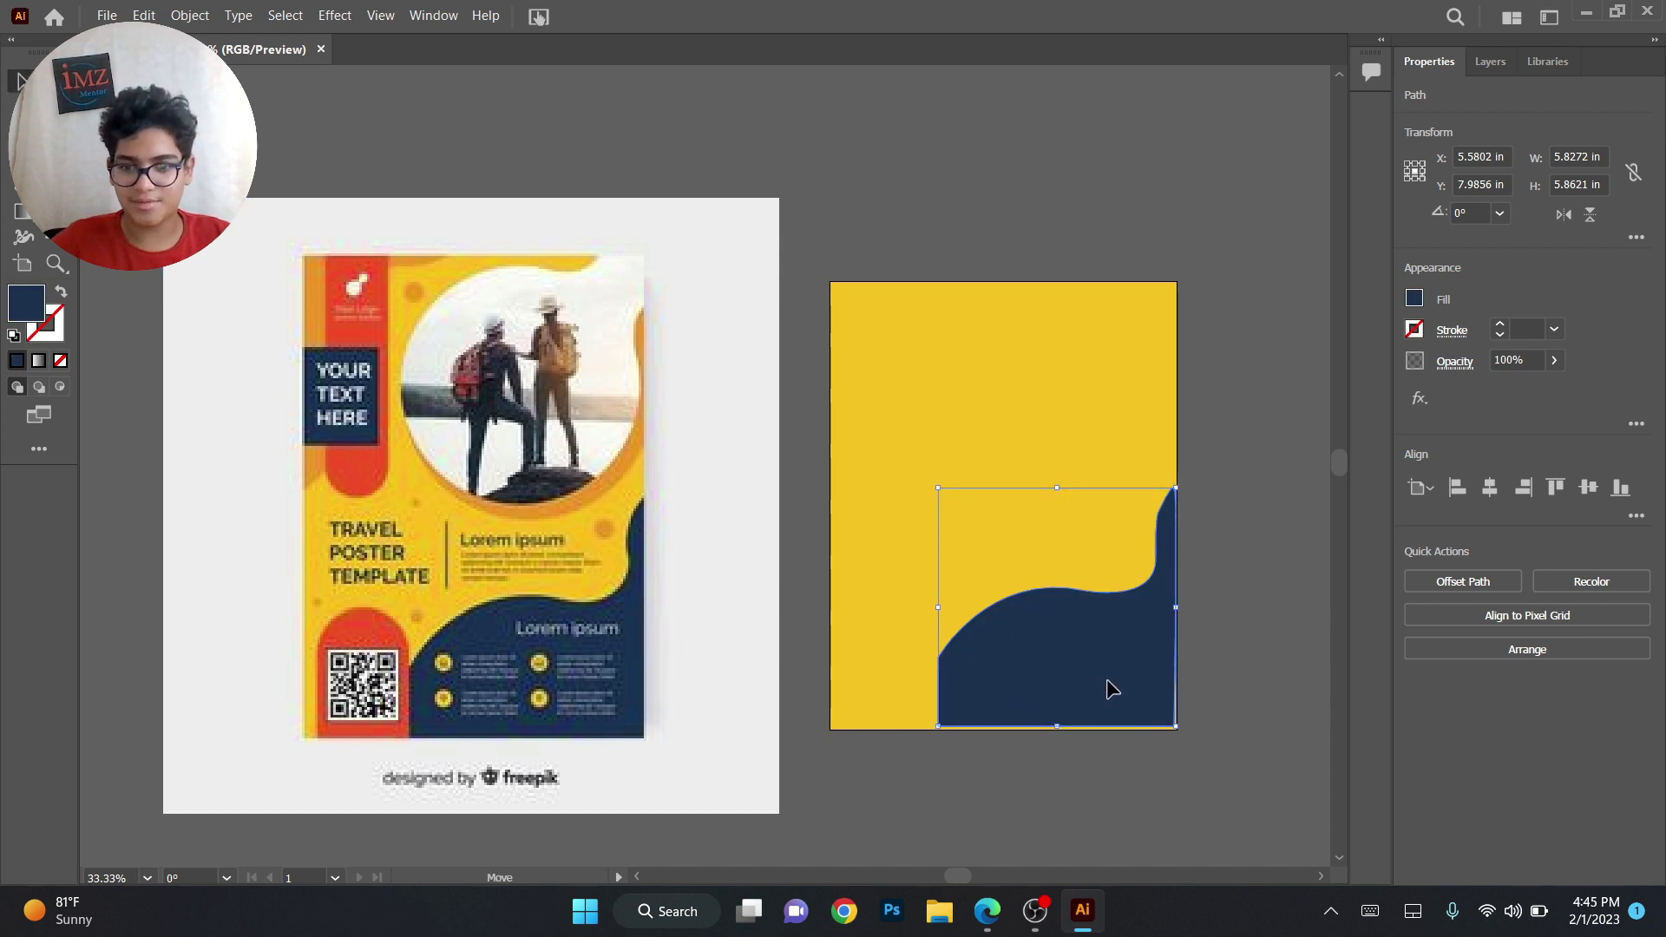
drag(1113, 690, 1107, 680)
key(Right)
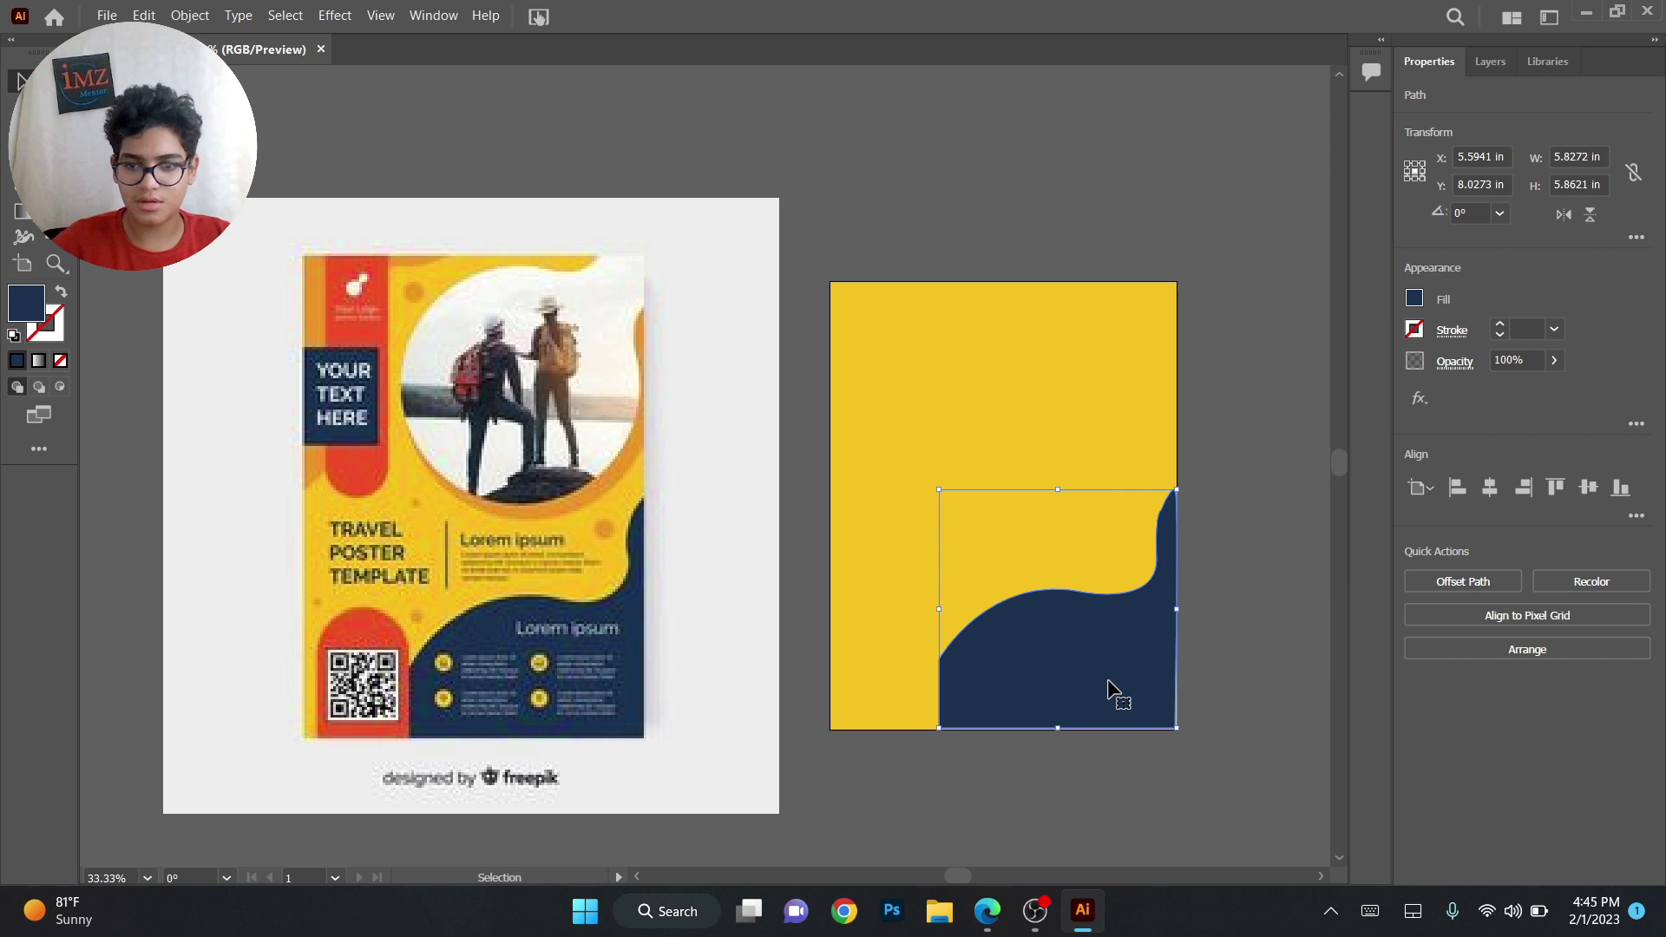
click(1257, 715)
click(1150, 690)
key(Right)
key(Down)
click(1231, 671)
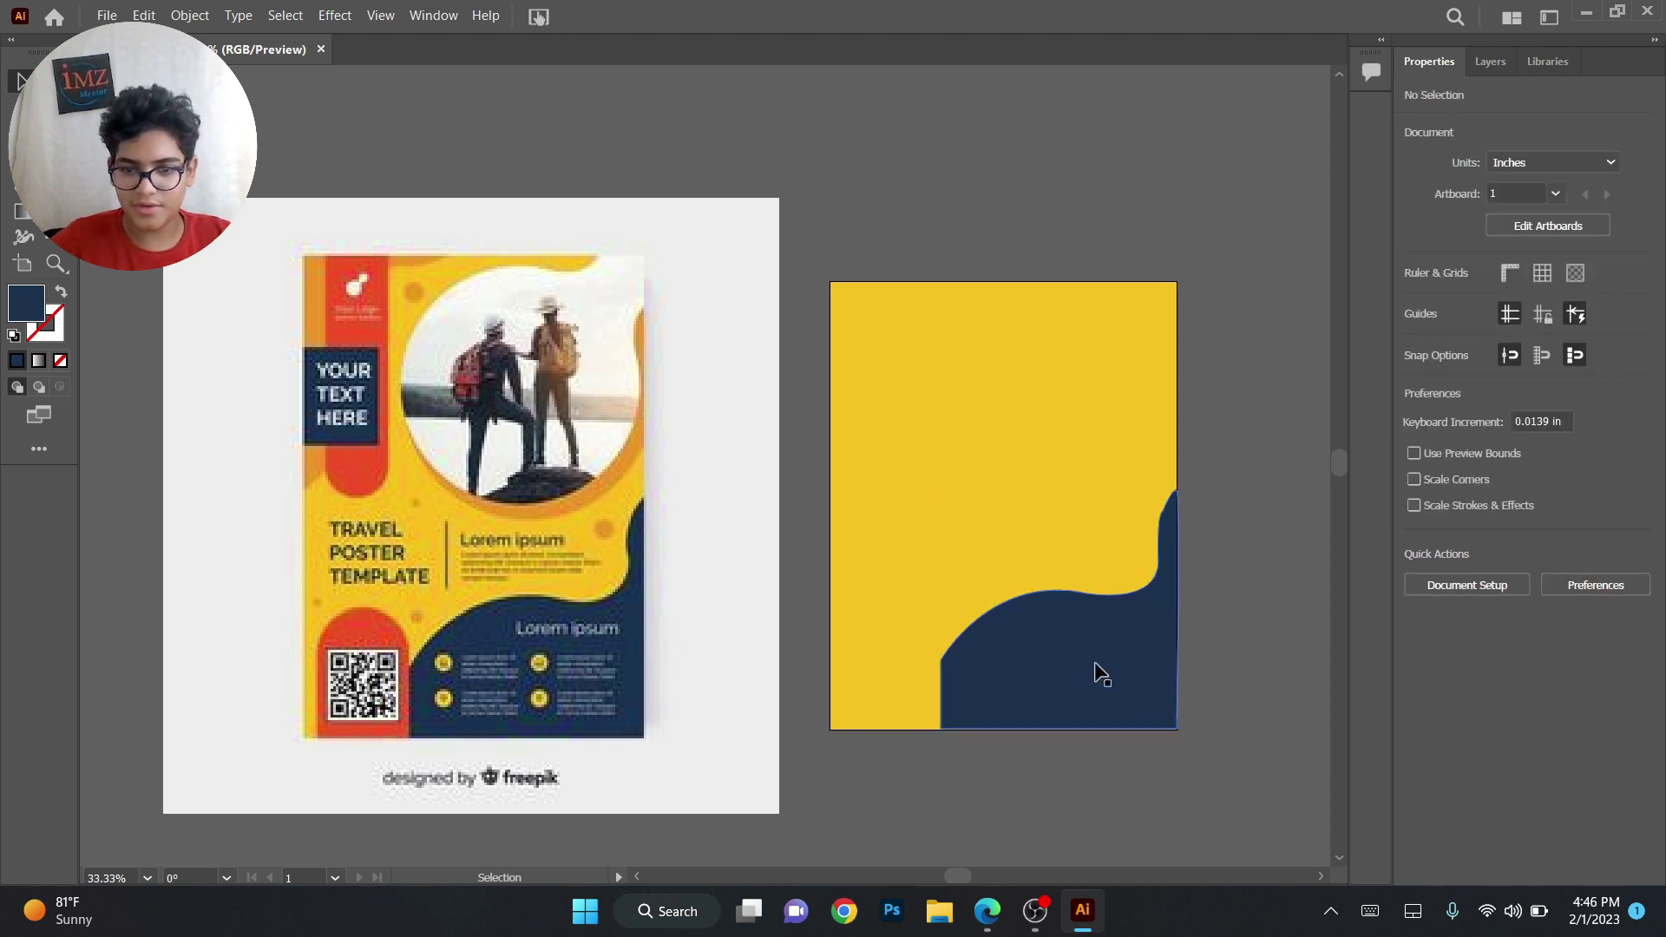
click(1146, 694)
key(Down)
scroll(1315, 745, down, 5)
scroll(1115, 669, up, 4)
click(1193, 701)
scroll(1035, 651, up, 1)
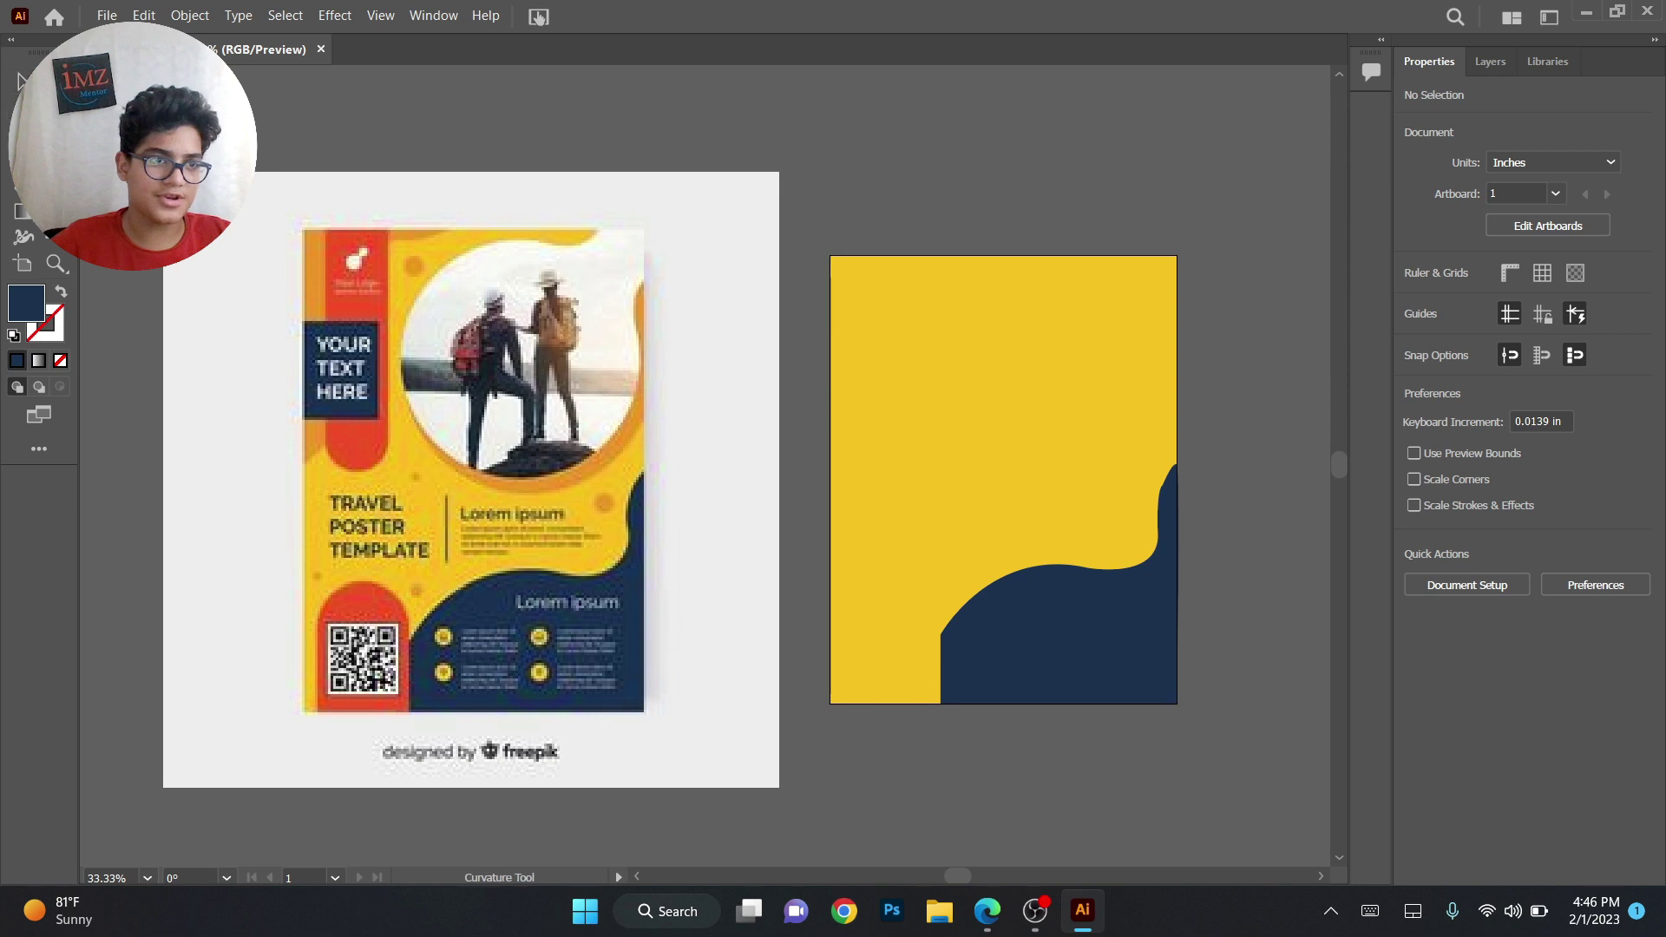
Trace the poster's red arch behind the QR code as a closed path with the Pen tool, without a fill
key(p)
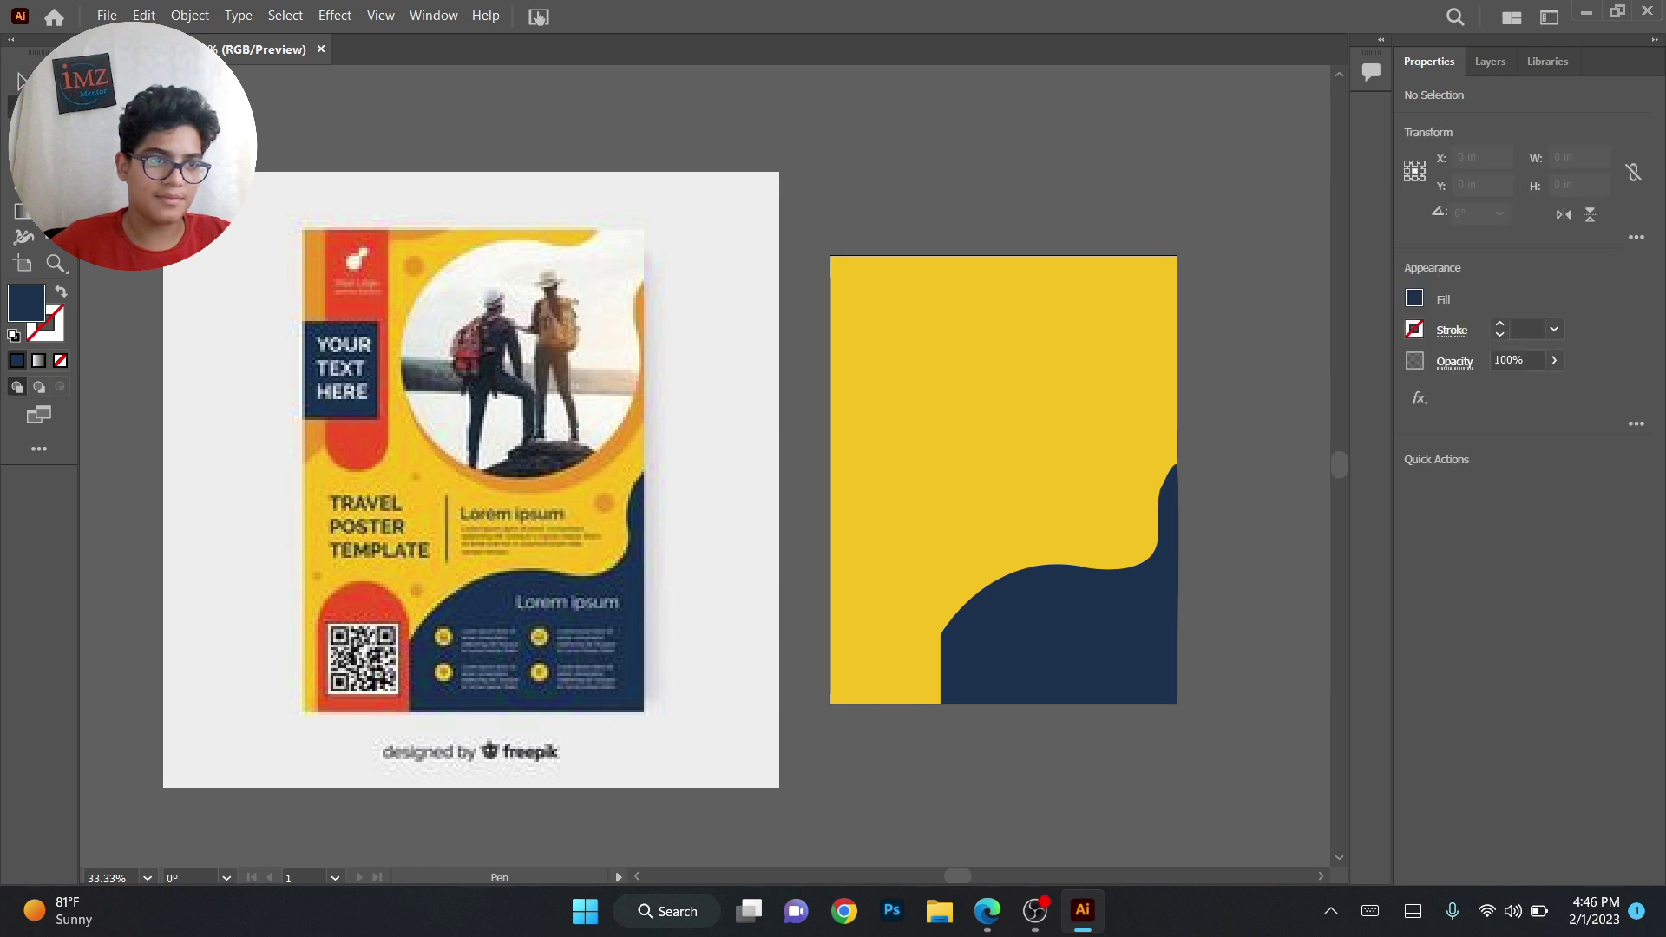
click(317, 708)
click(317, 615)
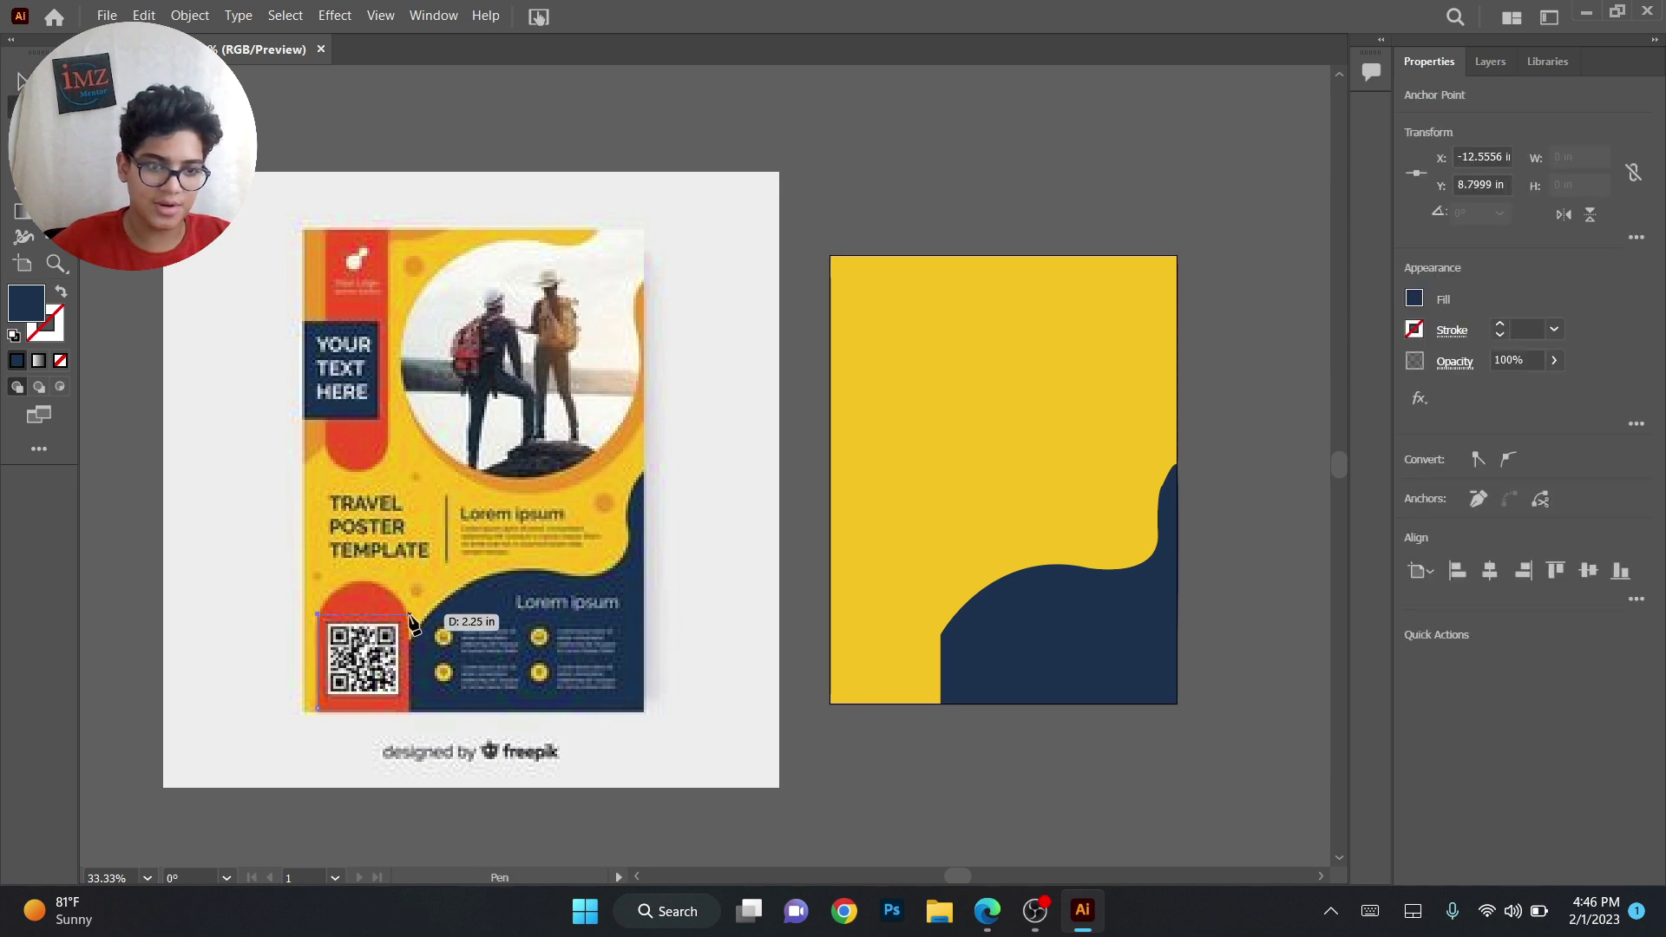
drag(460, 698, 449, 691)
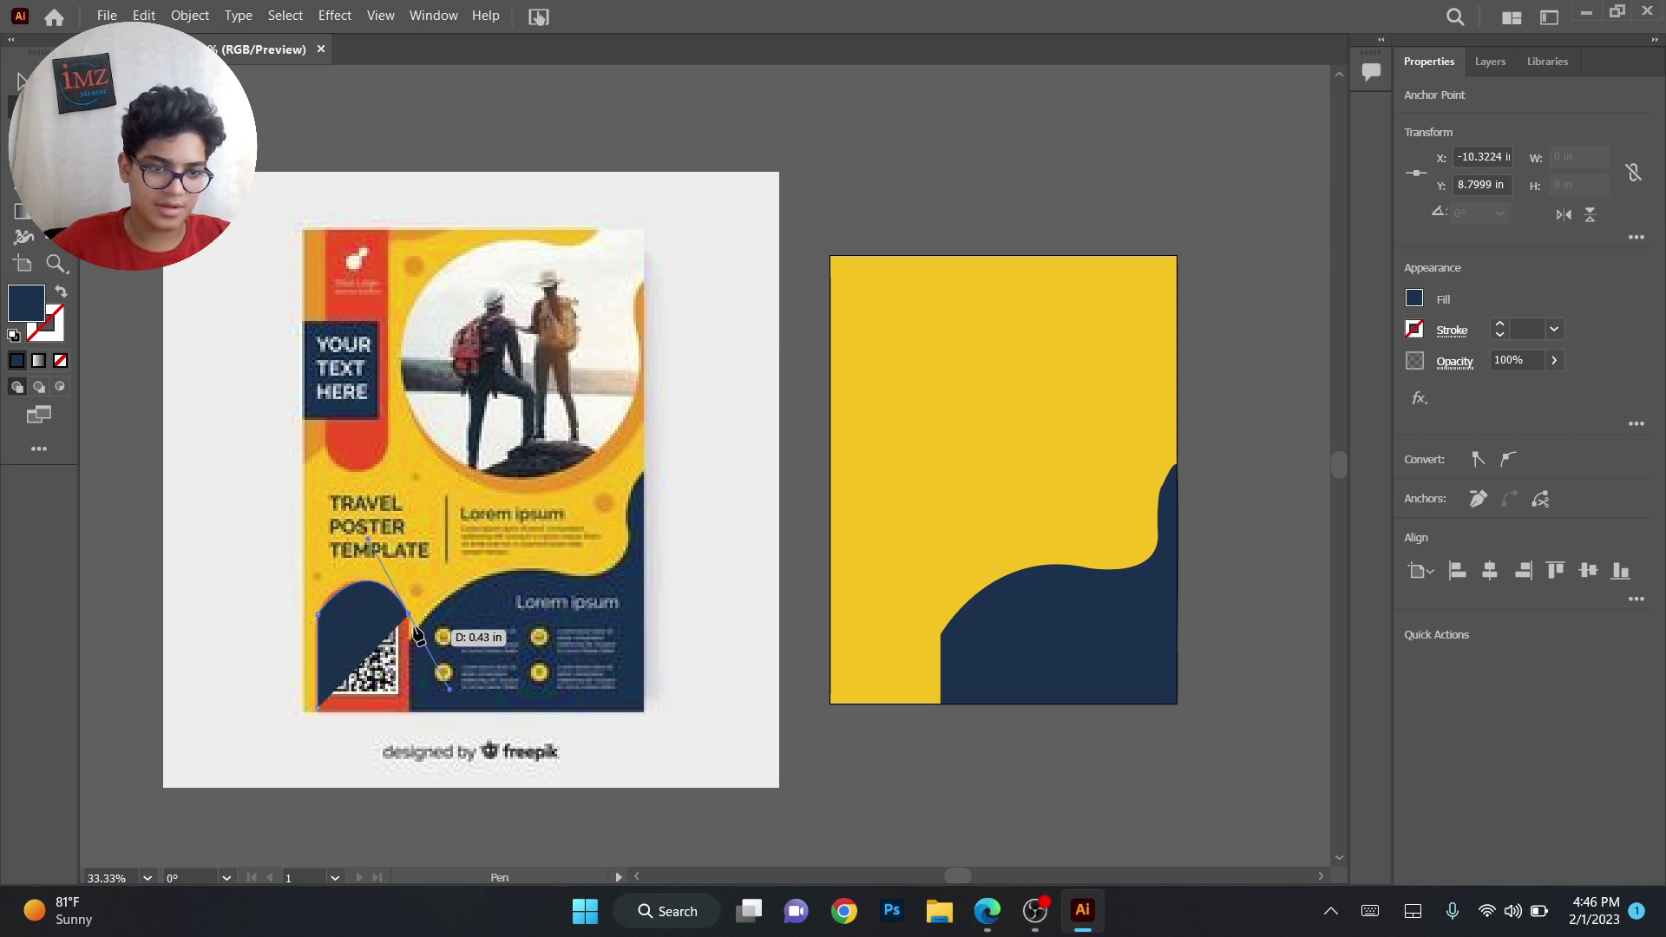
click(61, 292)
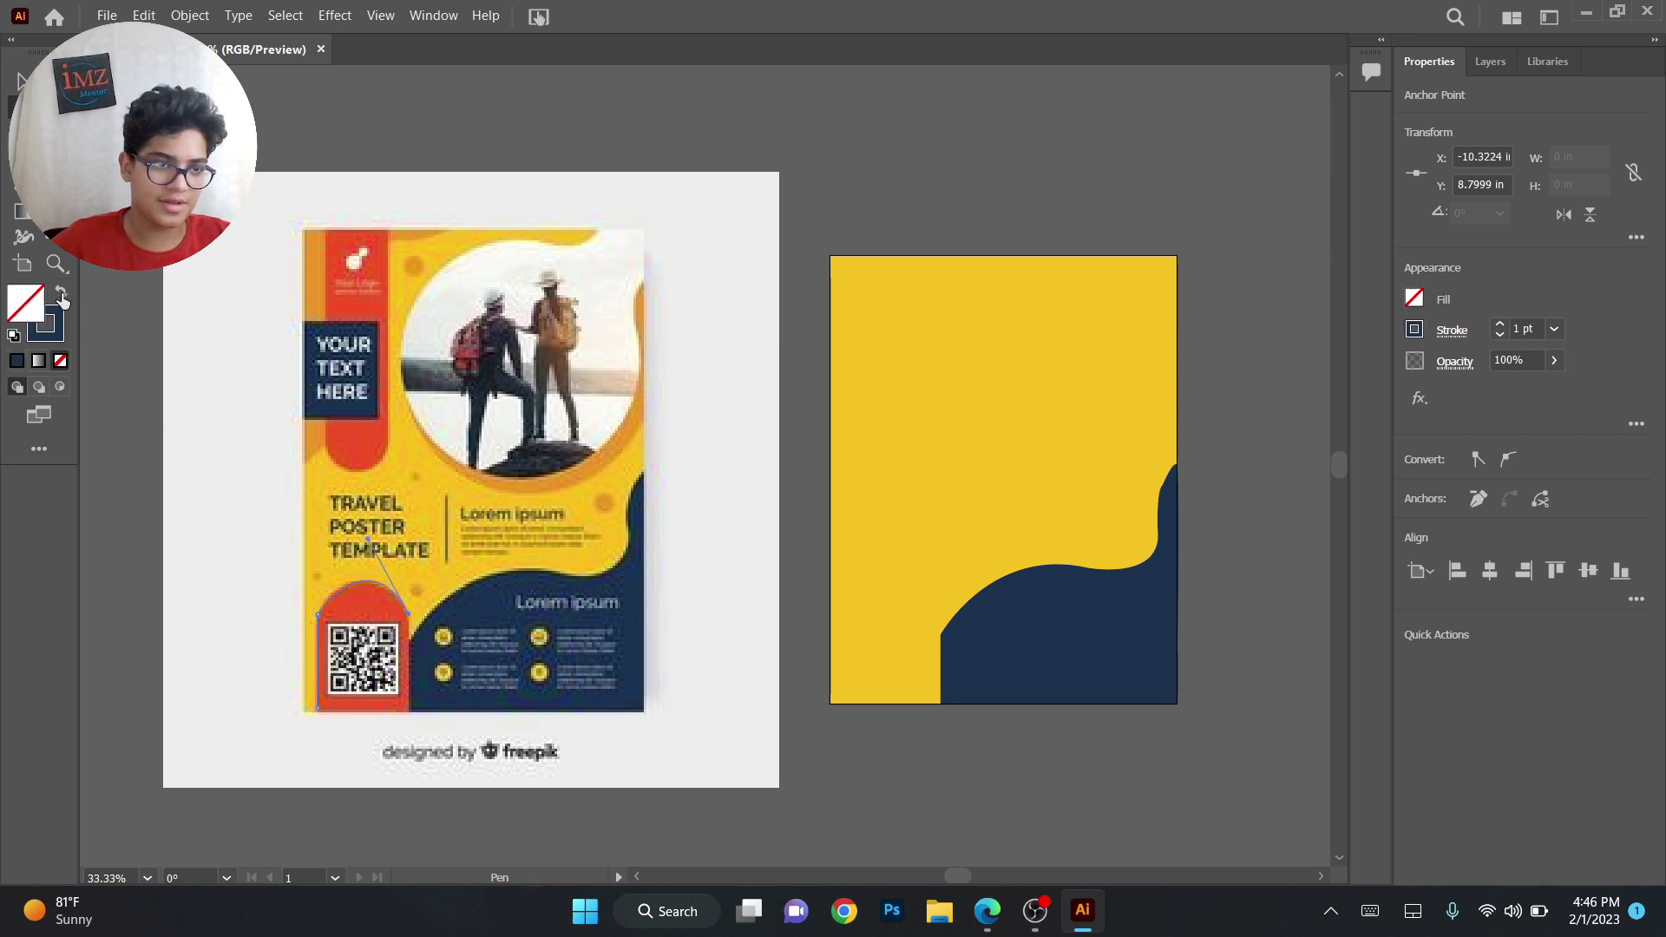
click(410, 710)
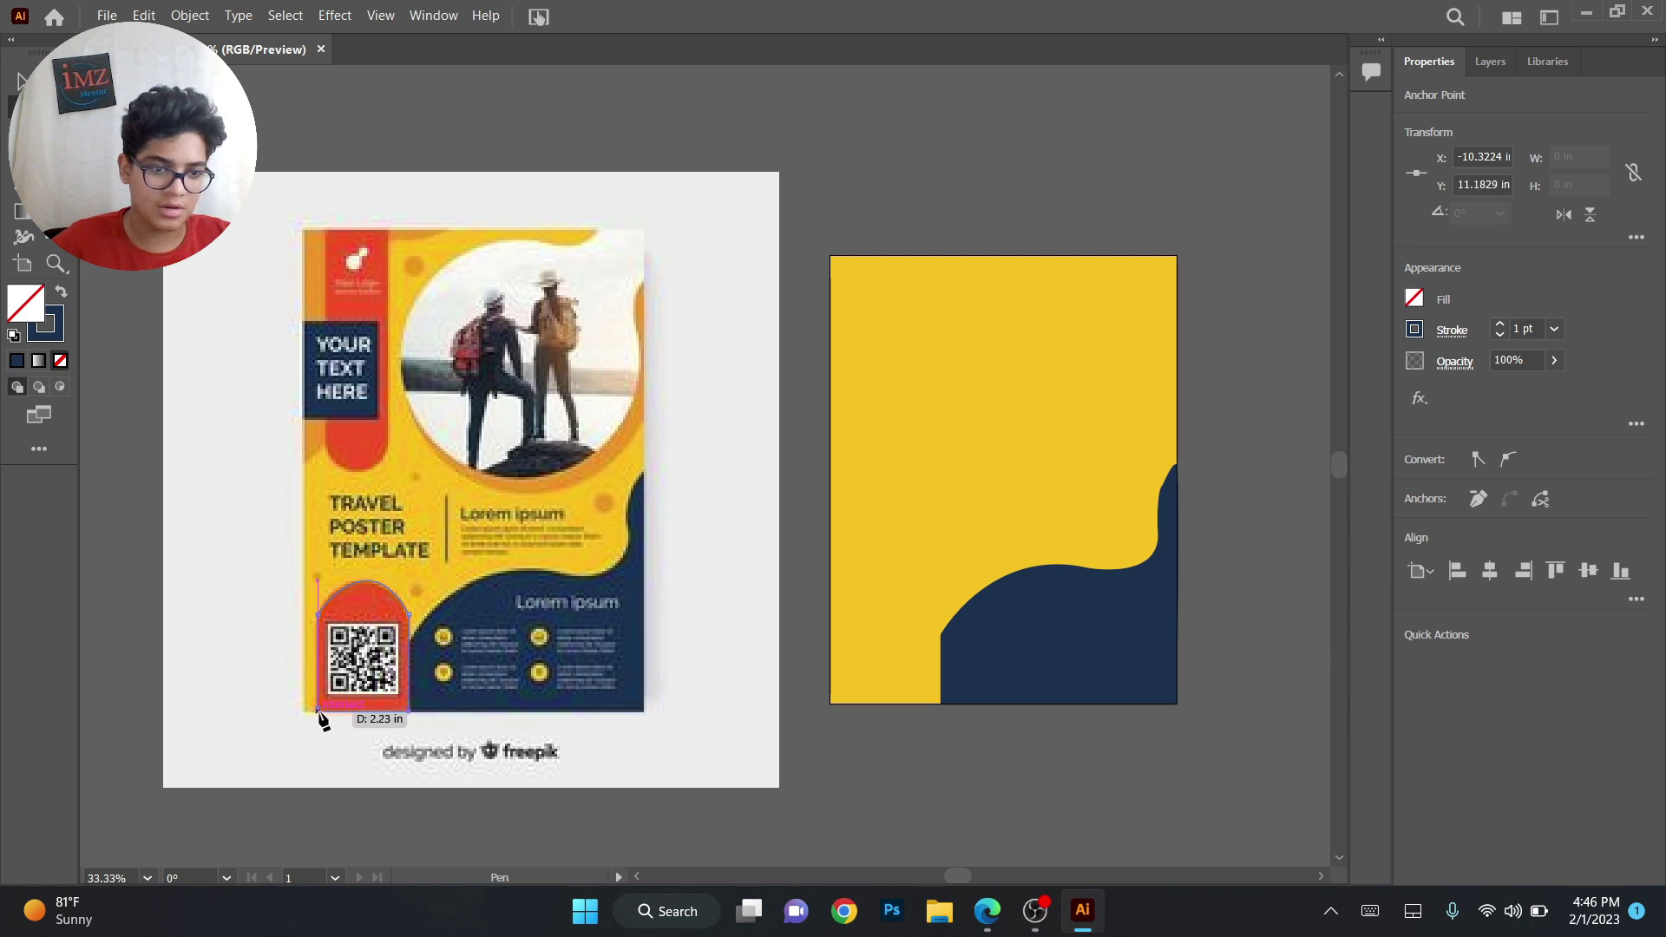
click(318, 711)
Move the arch to the artboard's bottom edge beside the navy wave and fill it with the poster's red
click(22, 81)
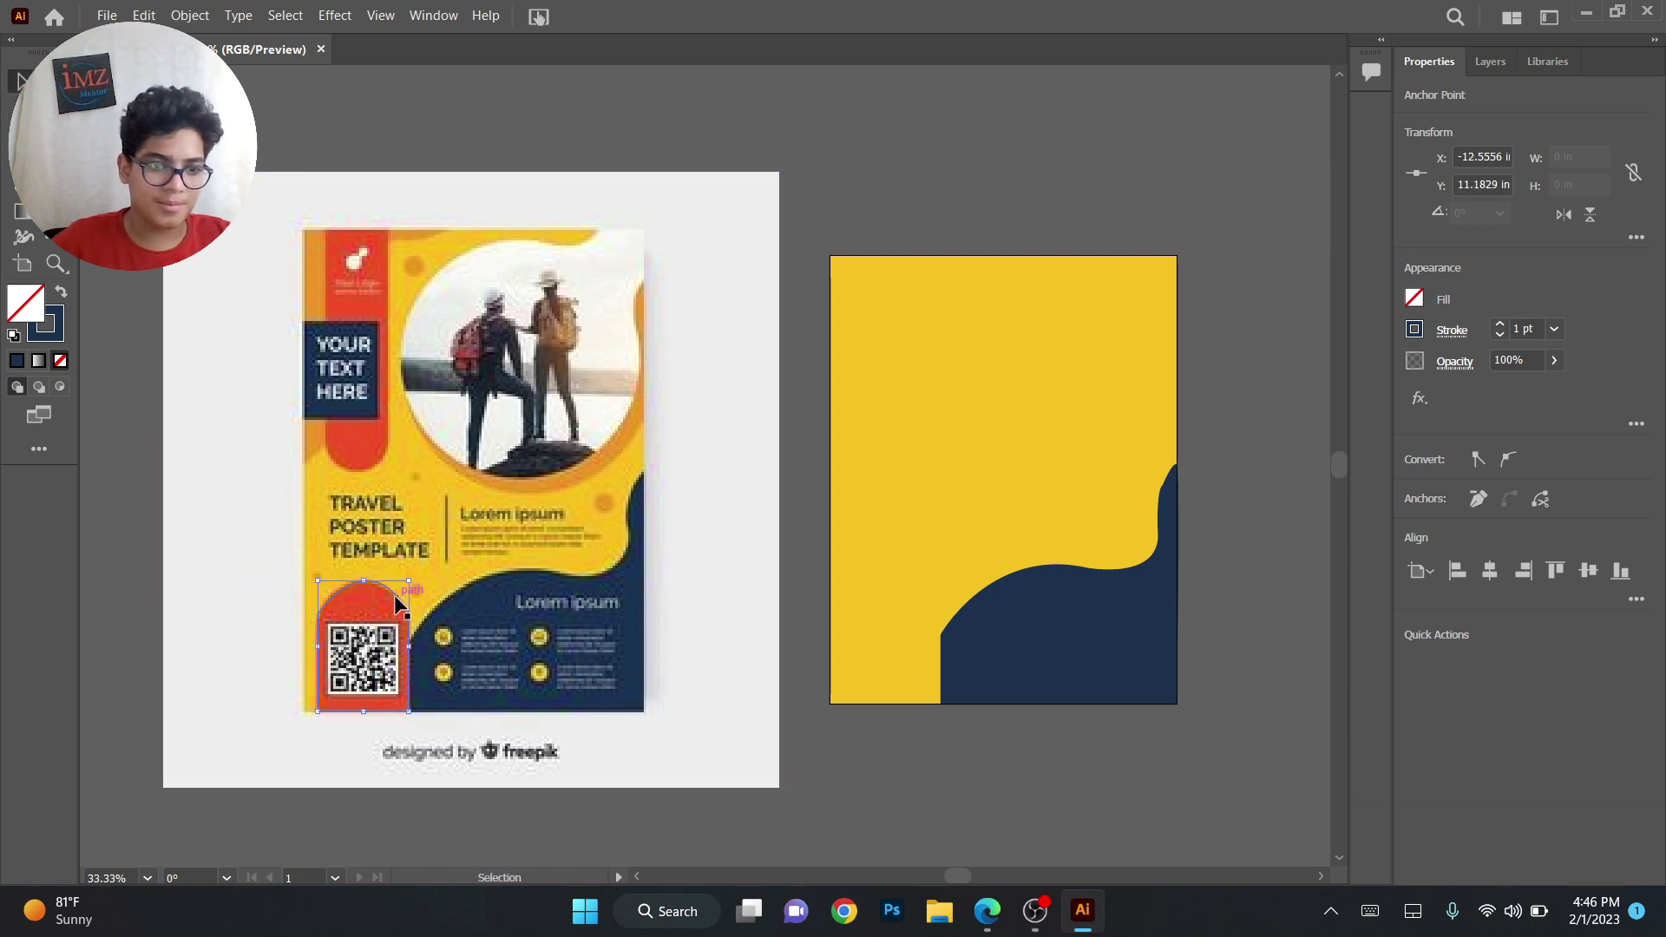
drag(394, 595, 925, 586)
key(i)
click(392, 619)
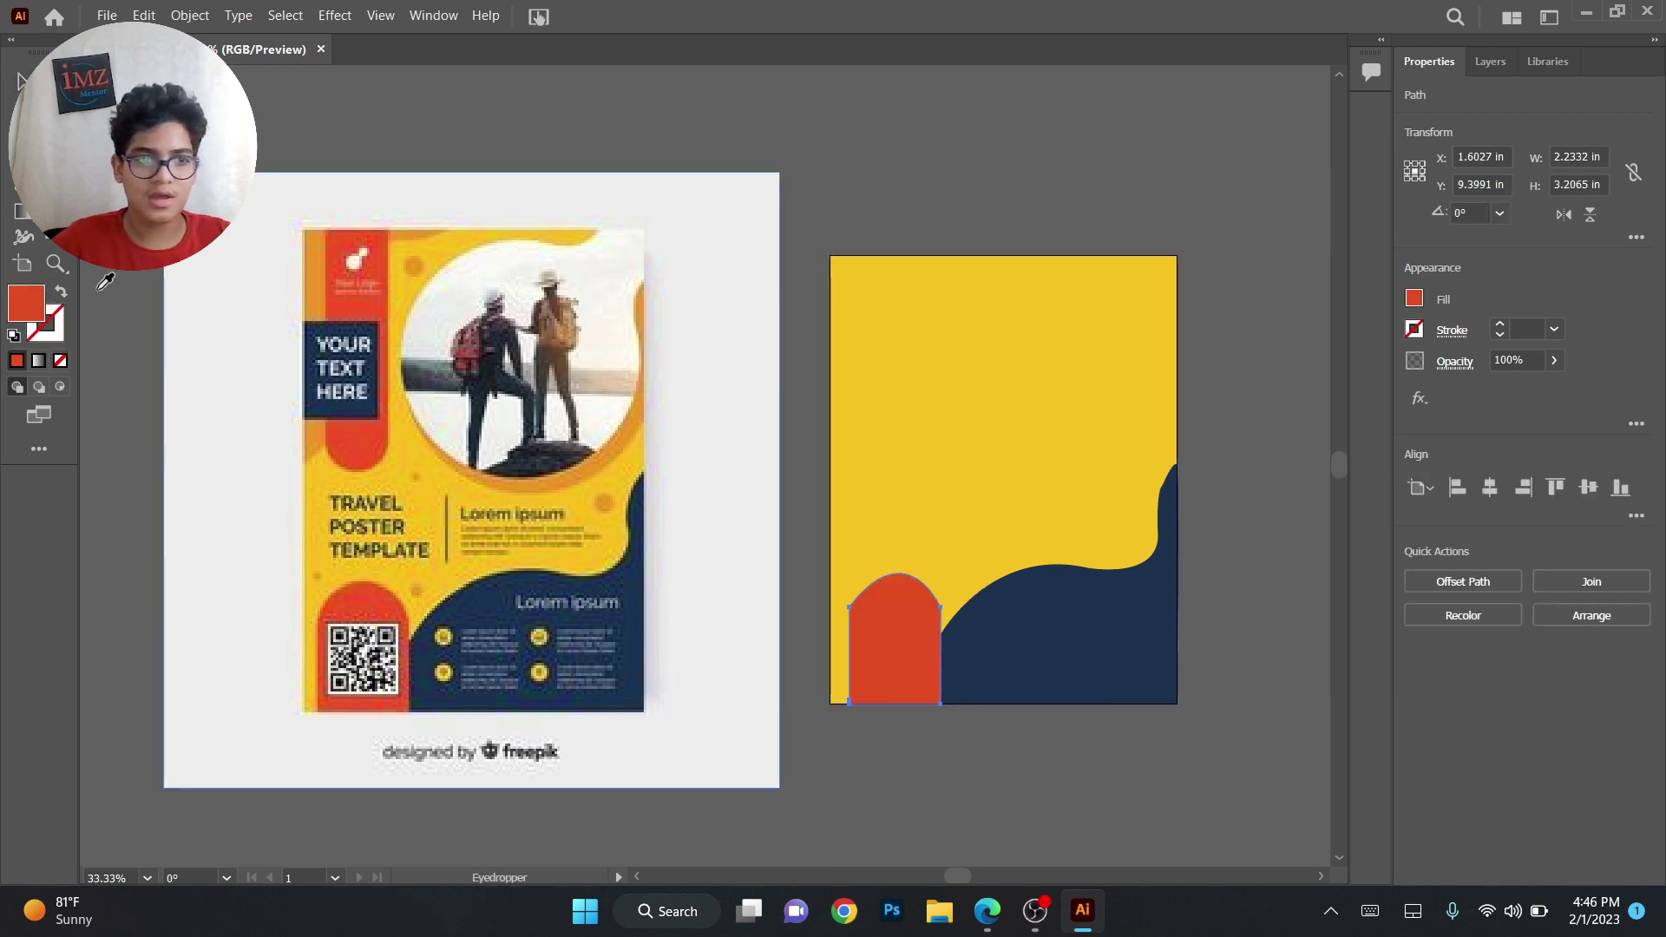
click(21, 81)
click(122, 130)
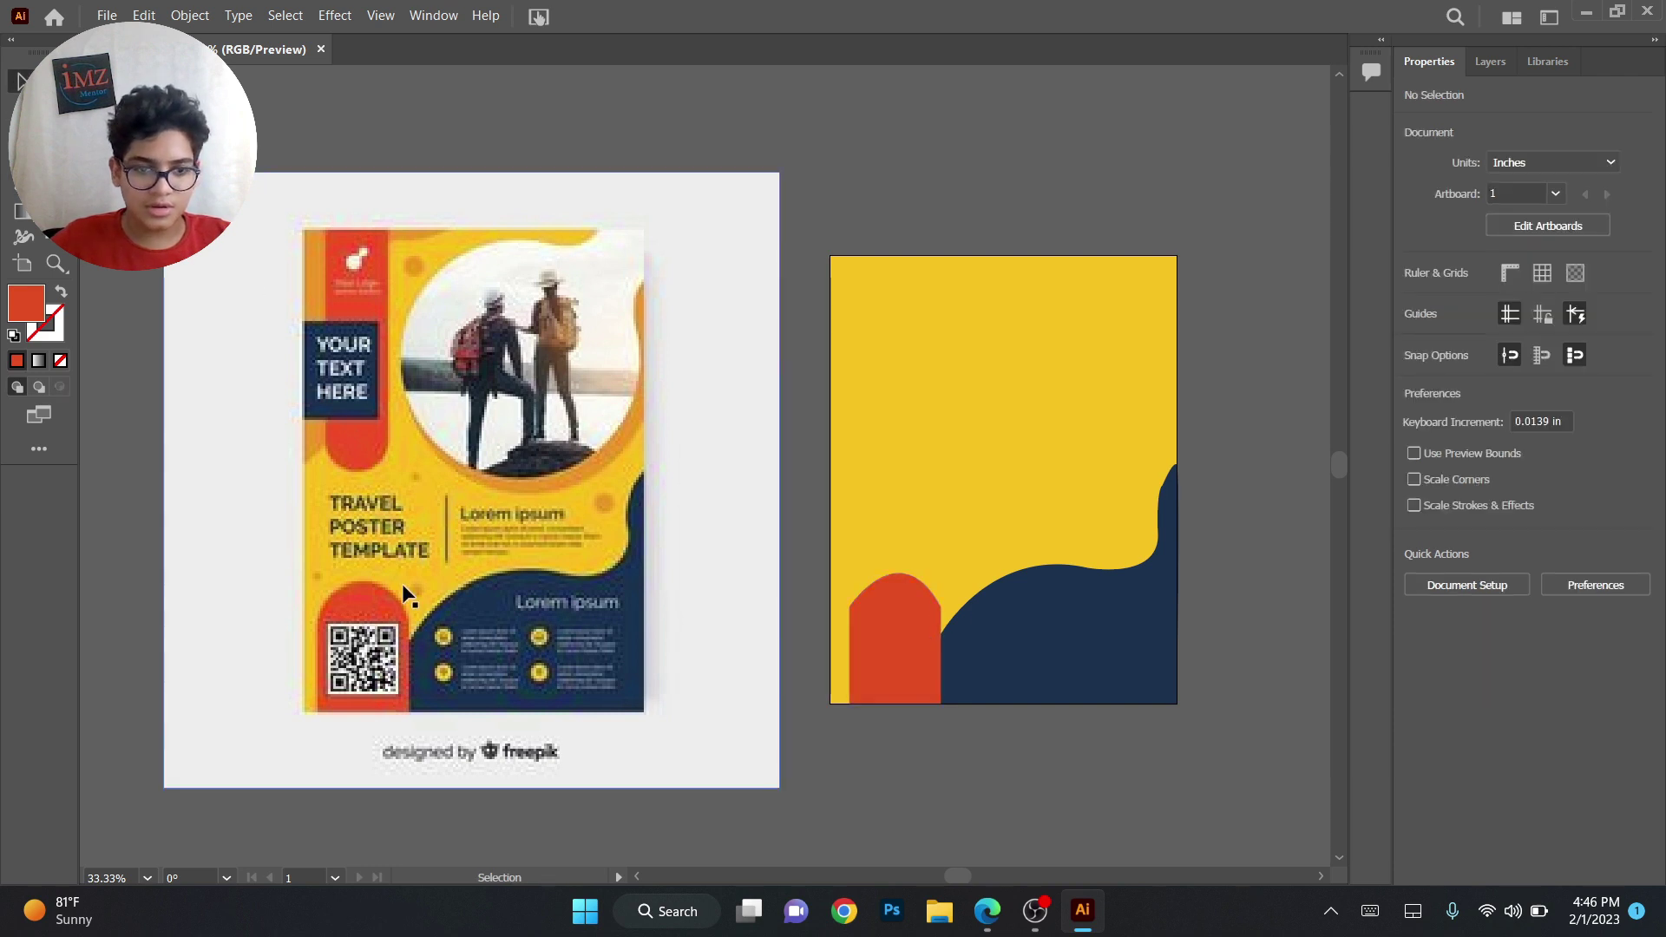
Draw a circle about 5.61 in wide, sized to the poster's round photo, and place it in the artboard's upper right
key(p)
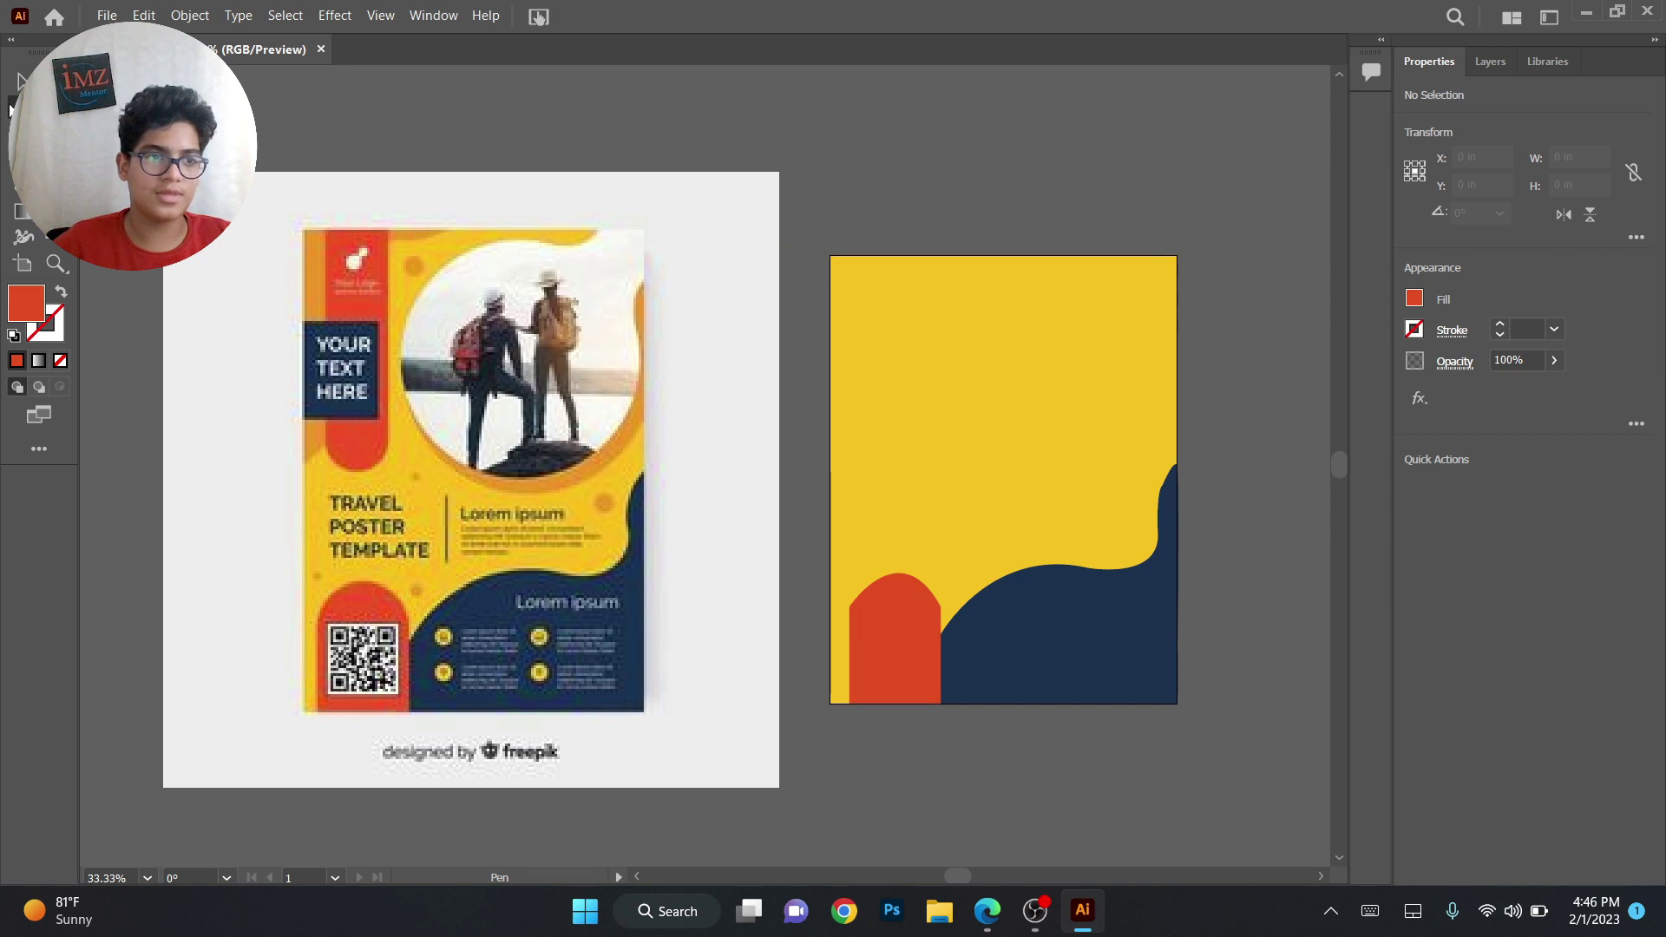
key(l)
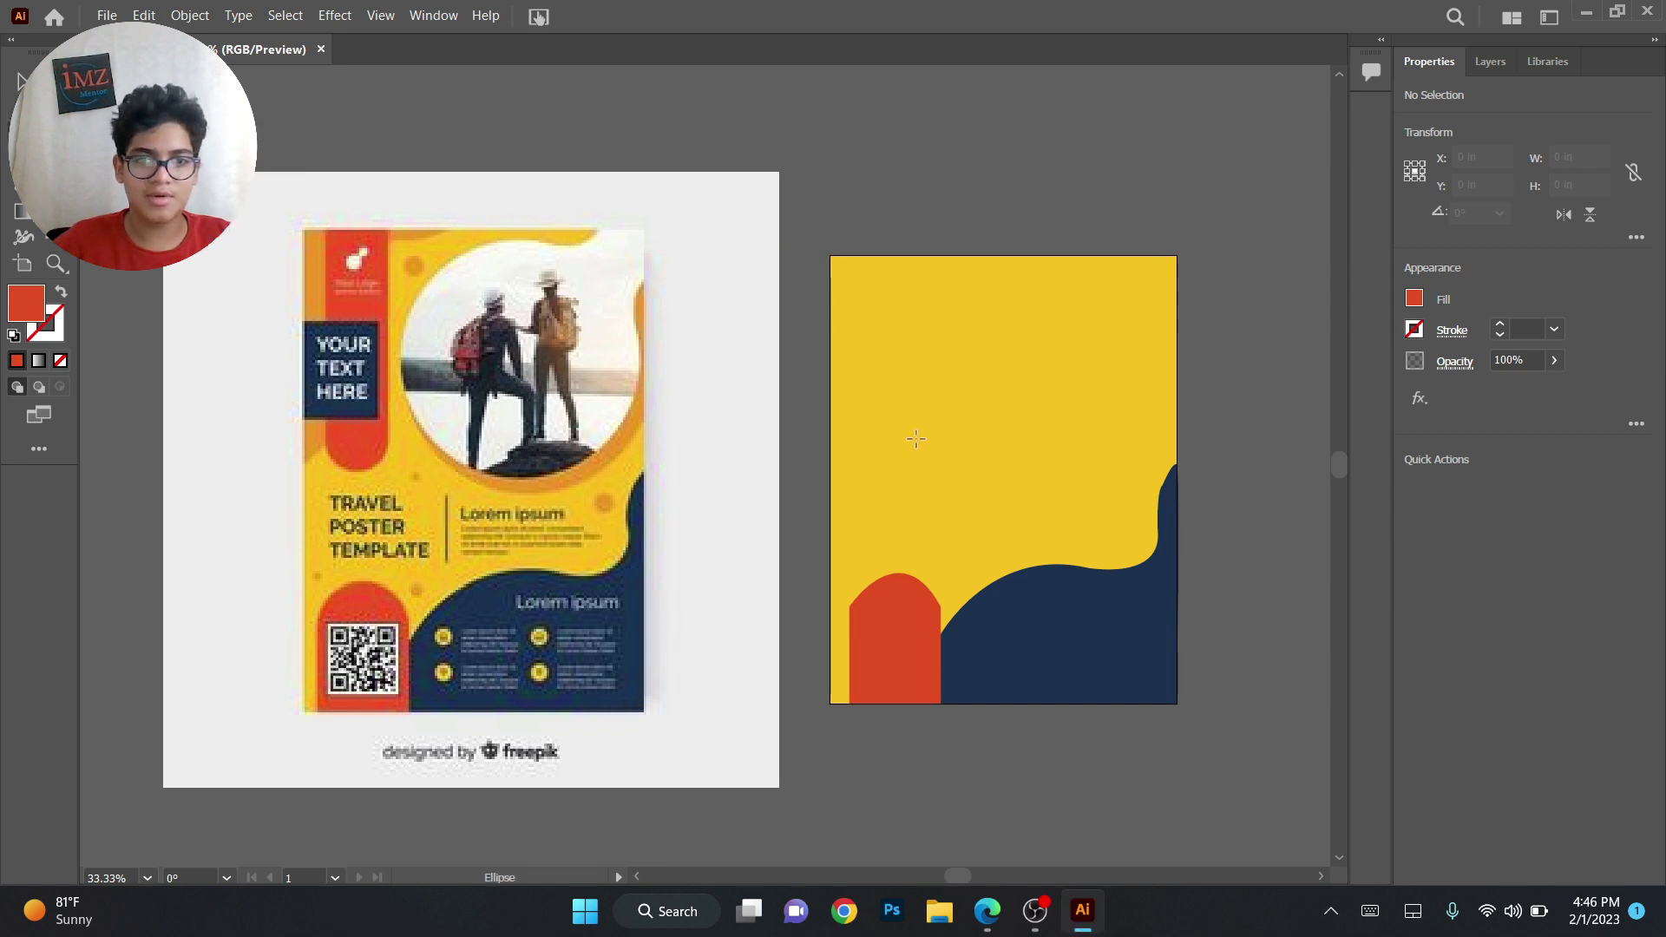
drag(971, 336, 1045, 409)
drag(946, 342, 500, 361)
drag(605, 430, 663, 467)
mouse_move(526, 363)
mouse_down()
mouse_move(670, 398)
mouse_move(517, 367)
mouse_up()
drag(639, 476, 640, 476)
drag(556, 394, 1089, 413)
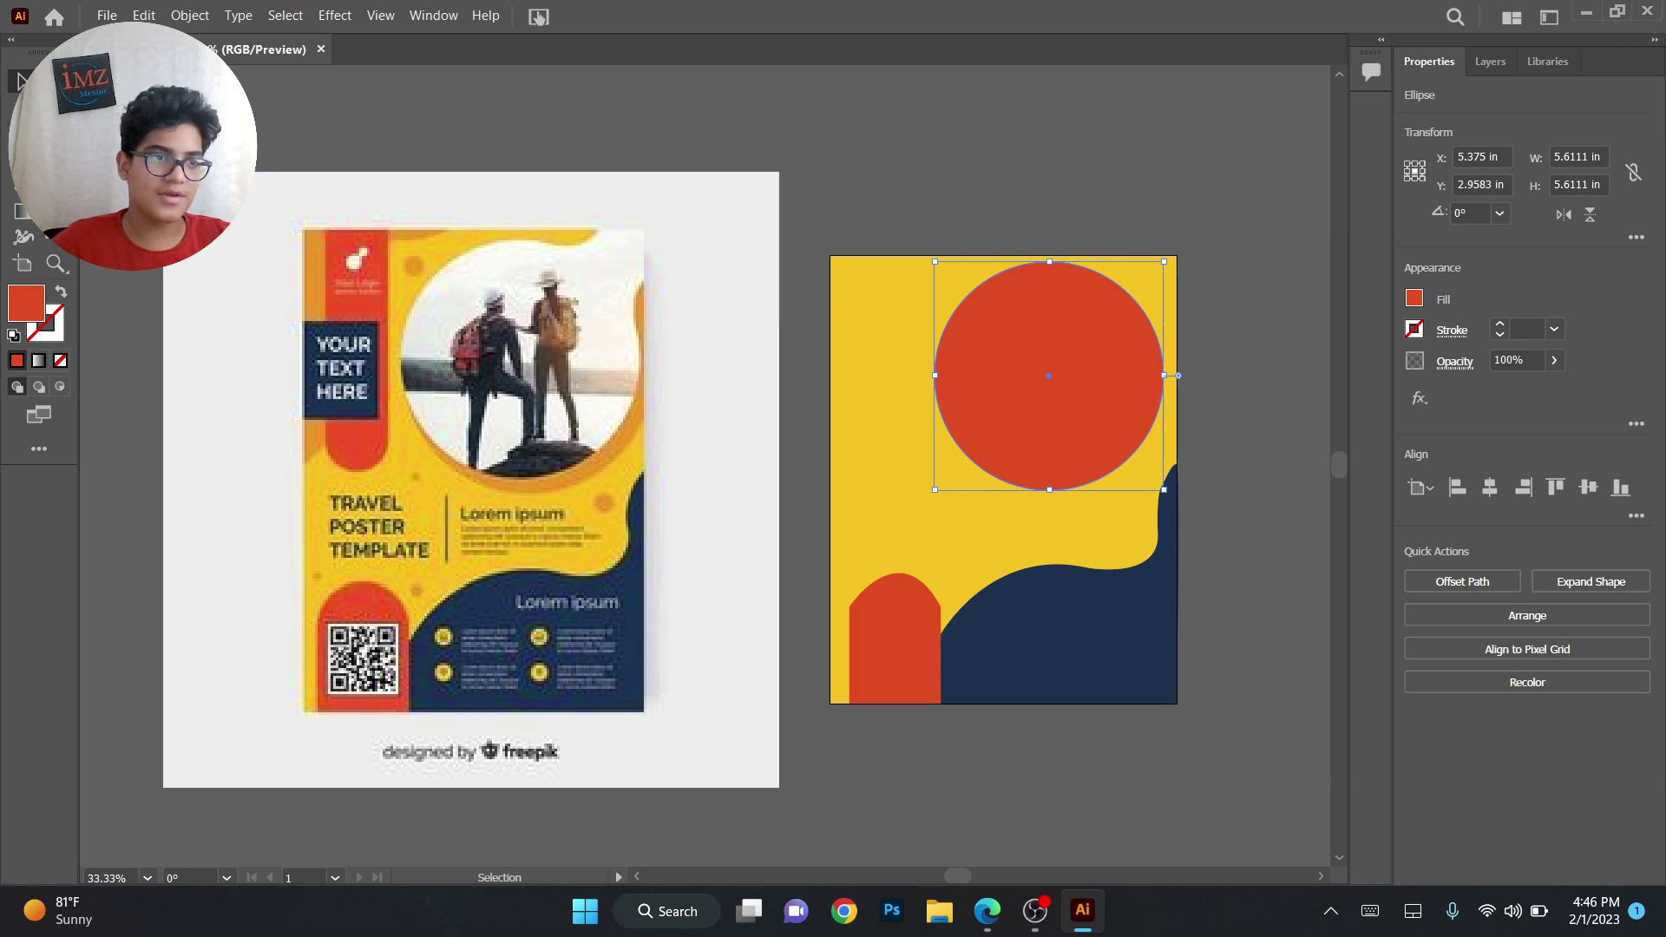
Trace the poster's vertical red band with its rounded lower end as a Pen path without a fill
key(p)
click(324, 230)
click(323, 429)
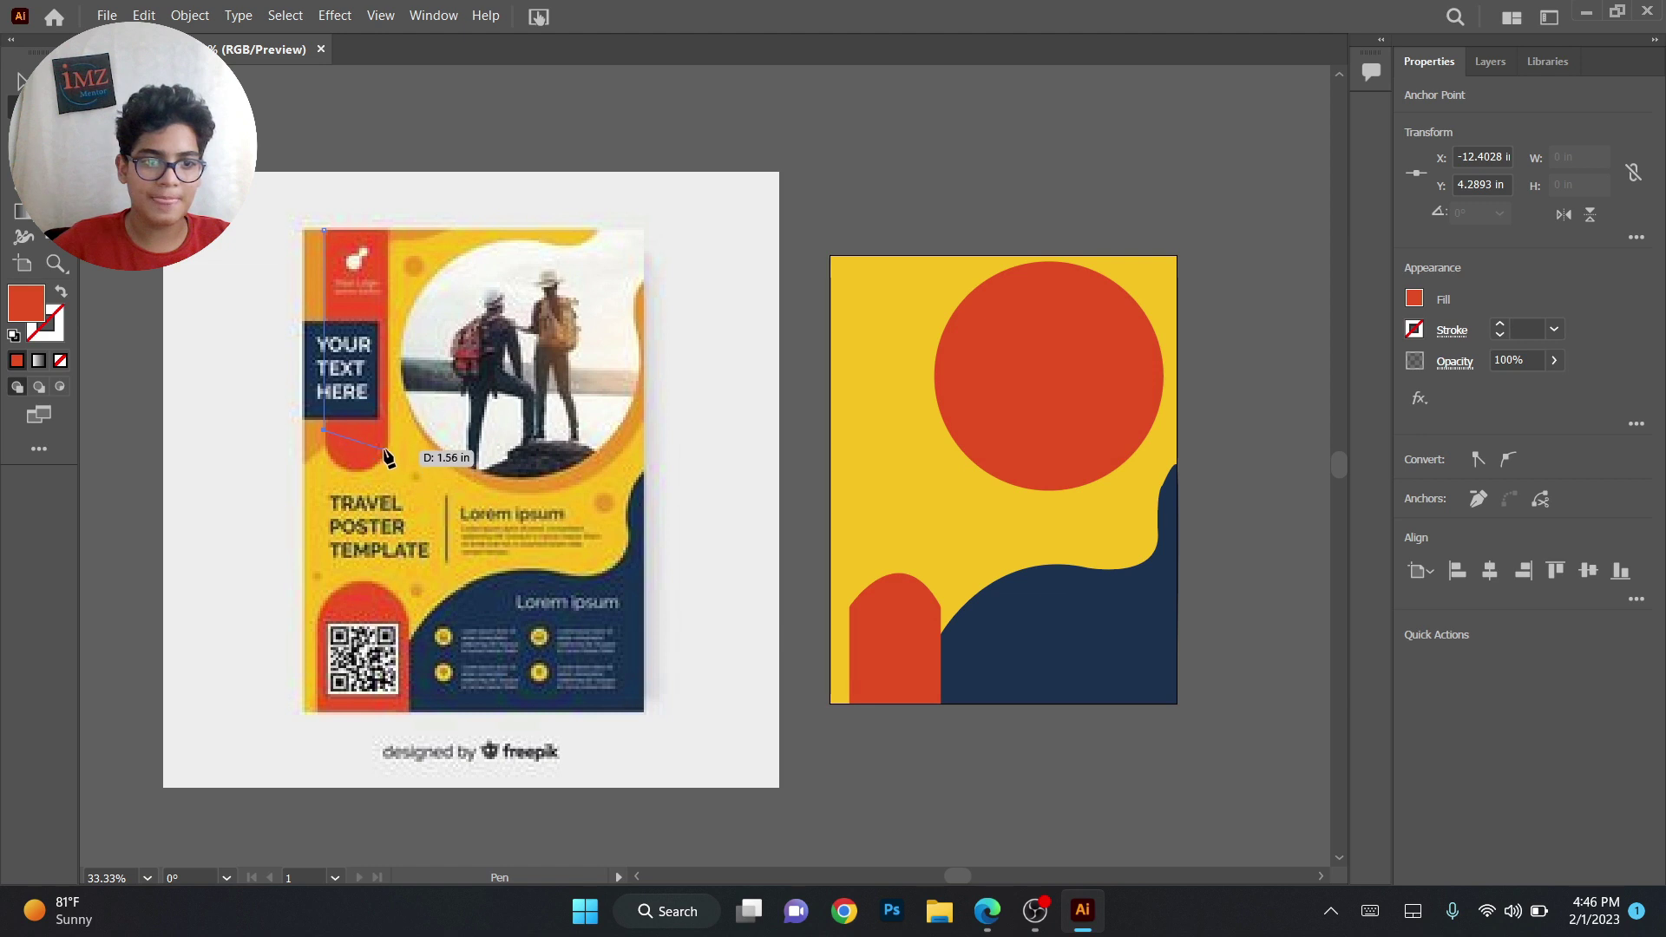
drag(416, 350, 434, 337)
key(ctrl+z)
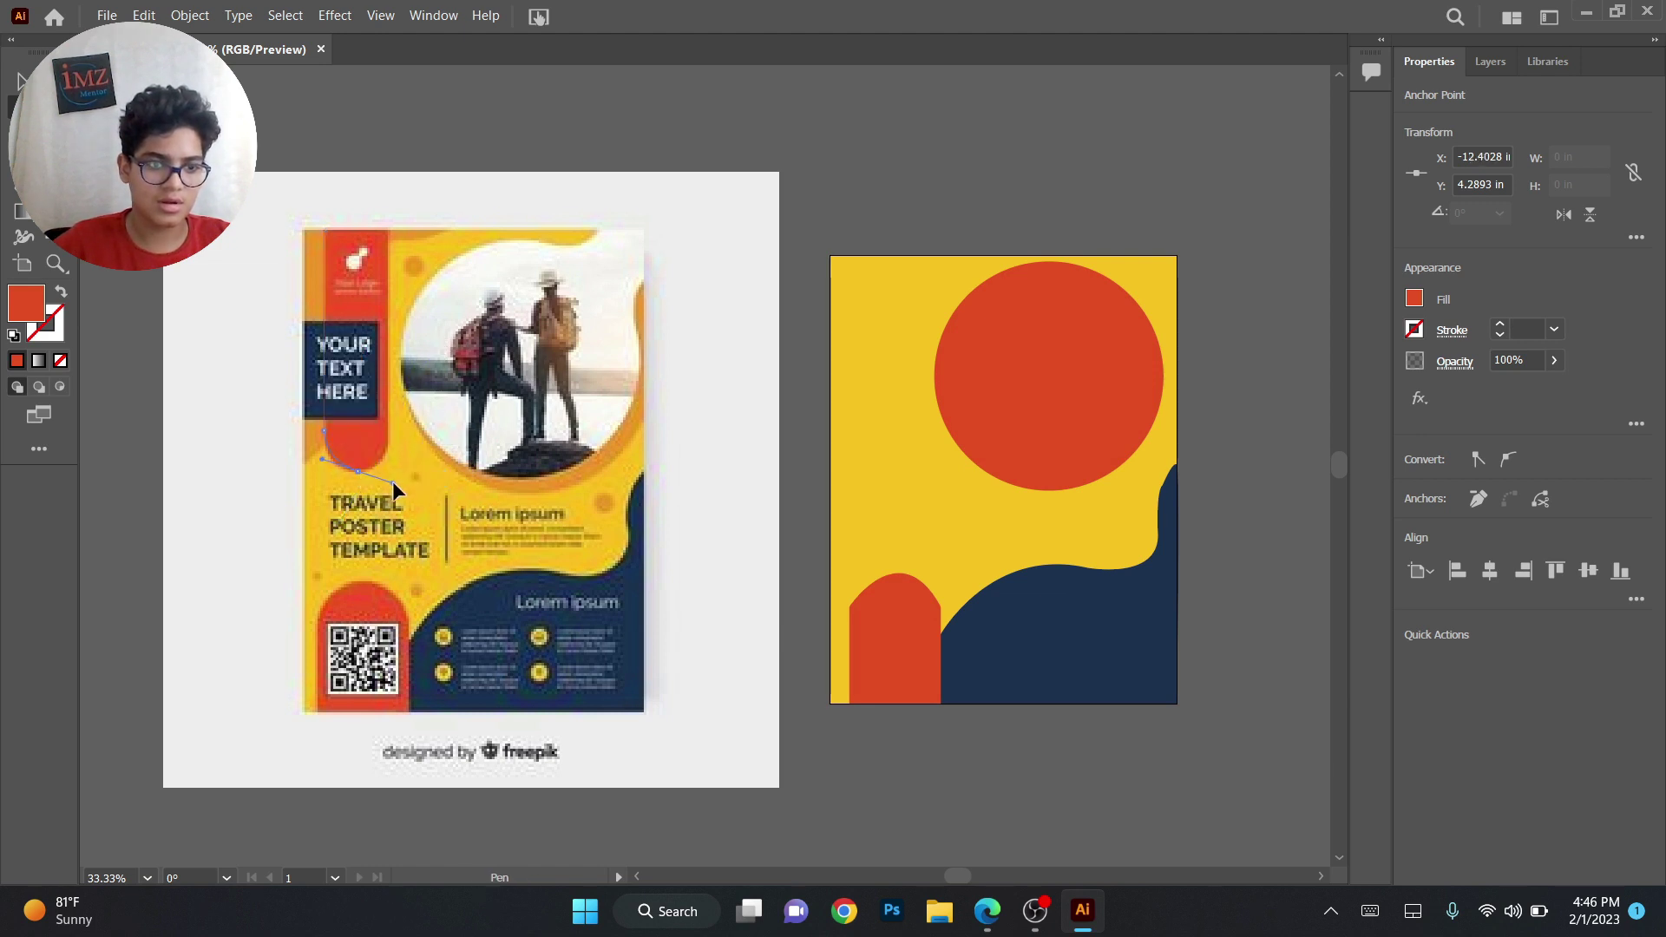
drag(393, 486, 395, 484)
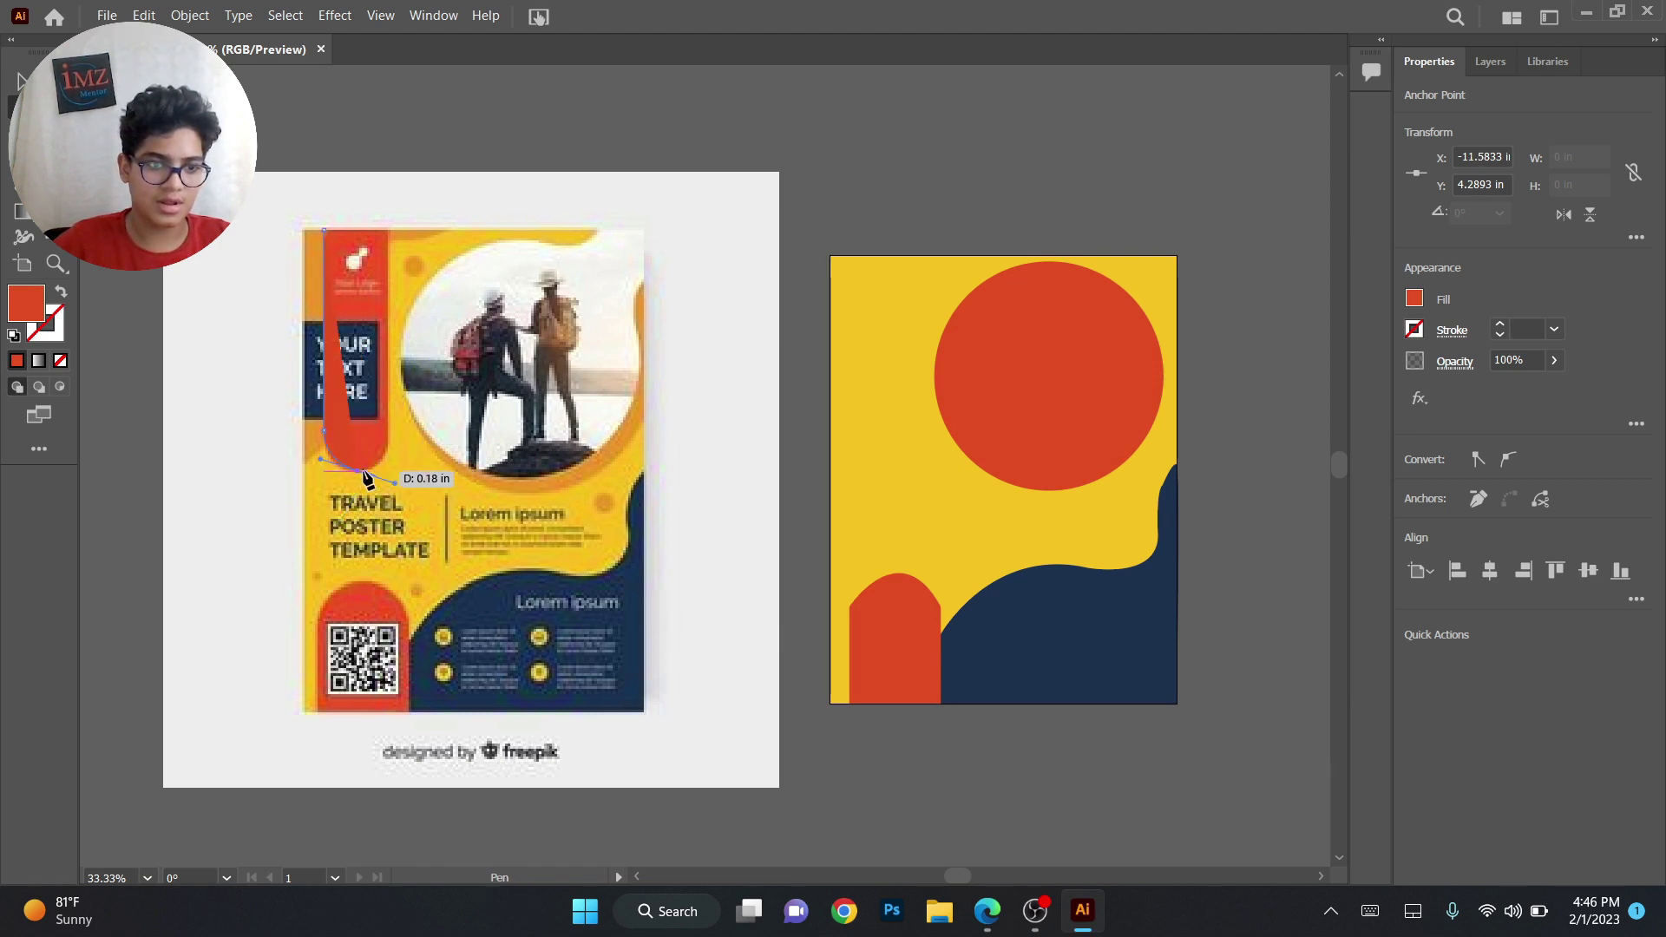
click(60, 291)
click(388, 425)
click(388, 229)
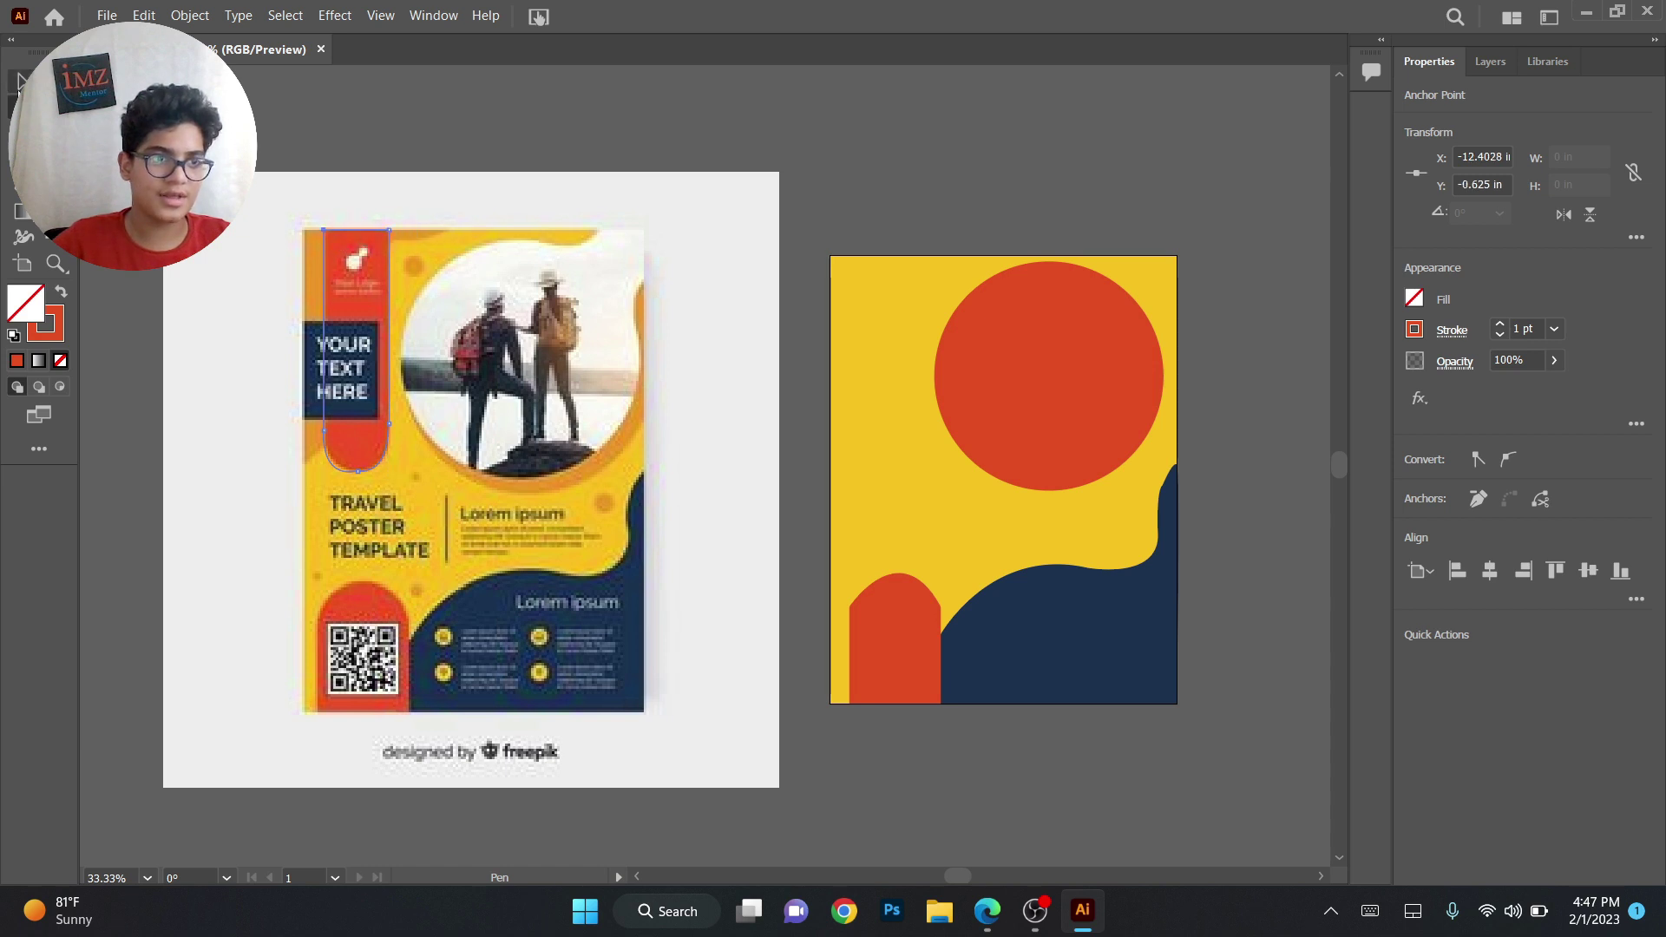
Move the band to the artboard's top edge, left of the circle, and fill it with the poster's red
key(v)
drag(388, 297, 920, 318)
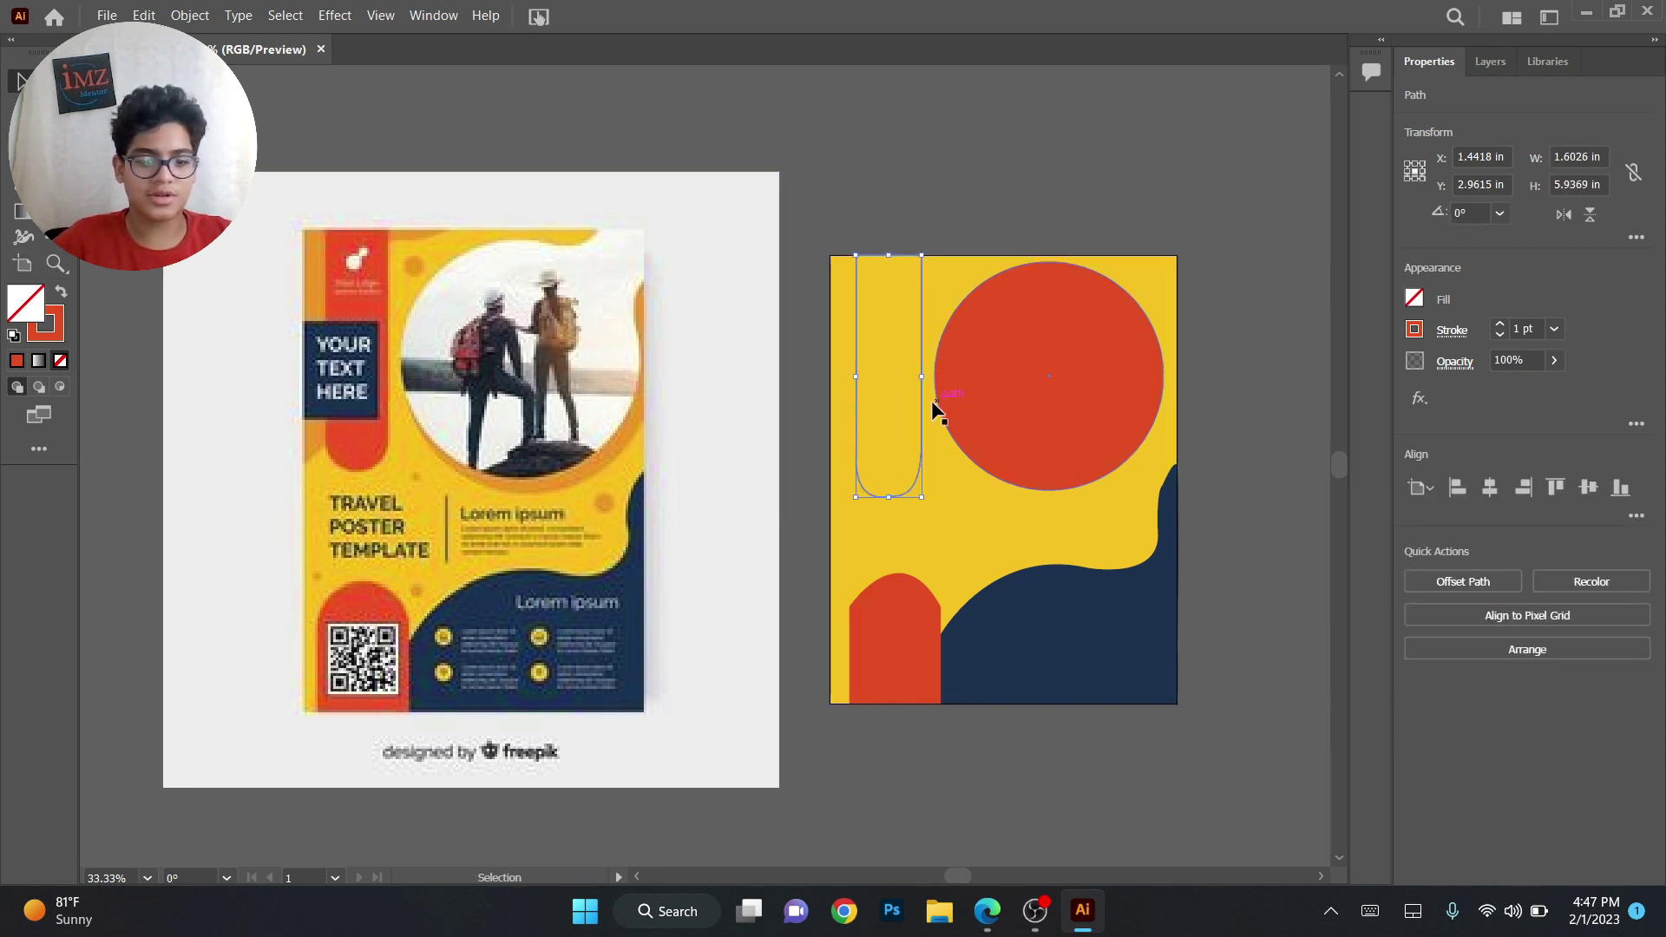
key(i)
click(364, 308)
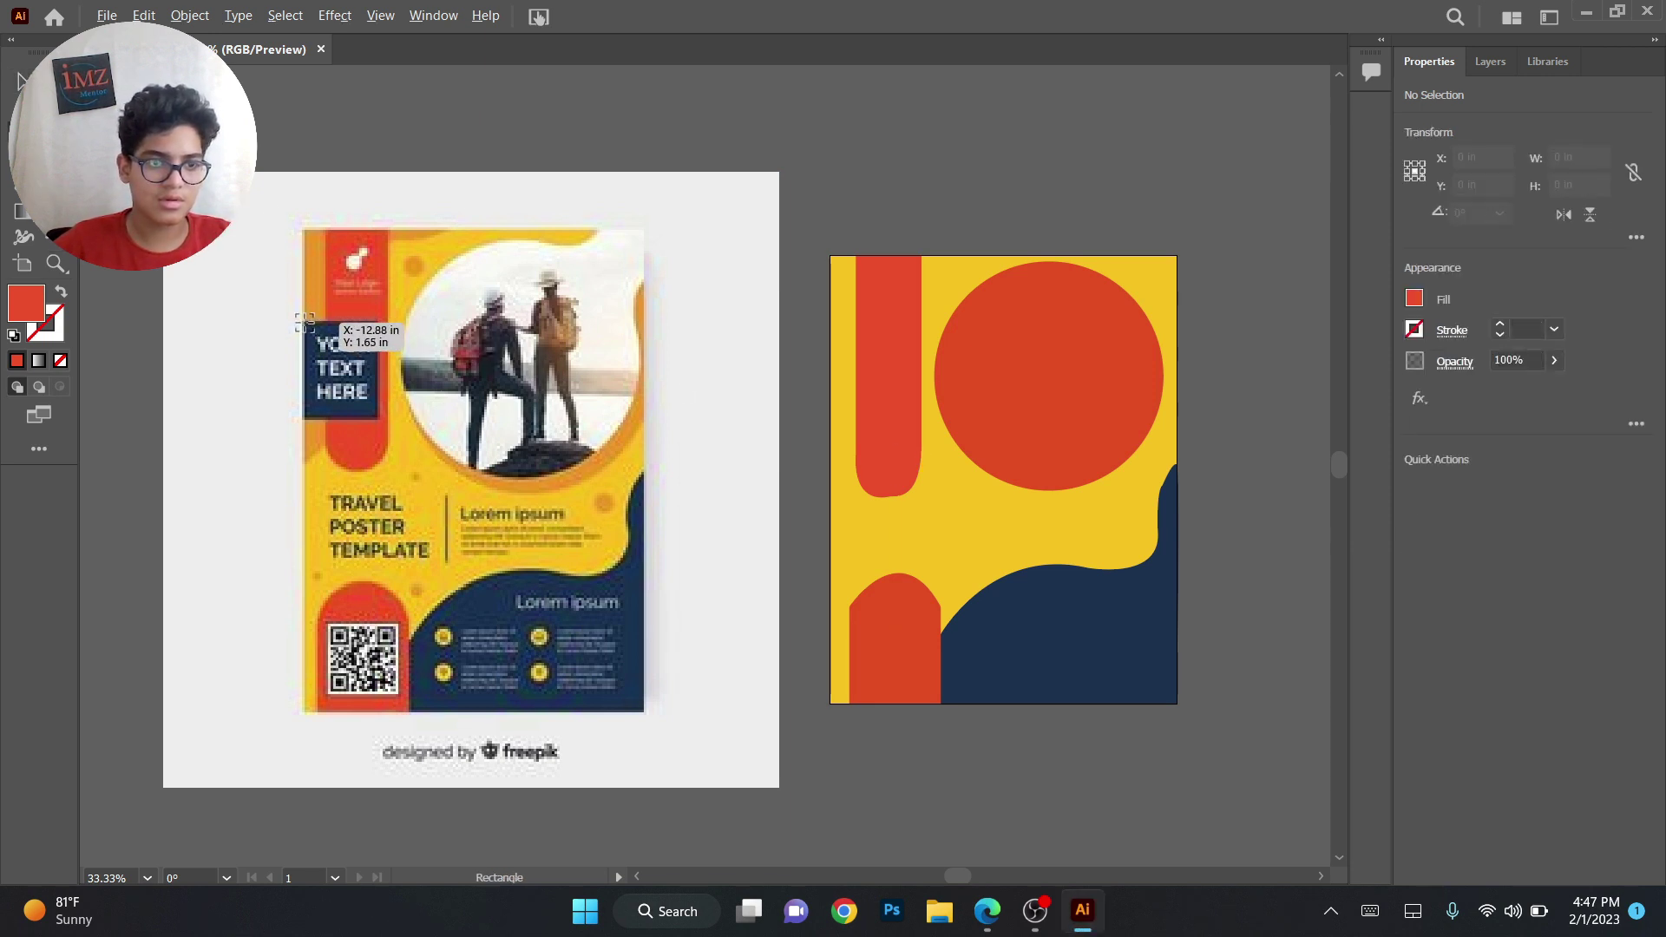
Add a square about 2.11 in wide over the red band at the artboard's left edge, filled with the poster's text-box navy
mouse_move(304, 323)
mouse_down()
mouse_move(382, 399)
mouse_move(329, 352)
mouse_move(342, 372)
mouse_move(703, 420)
mouse_move(871, 407)
mouse_up()
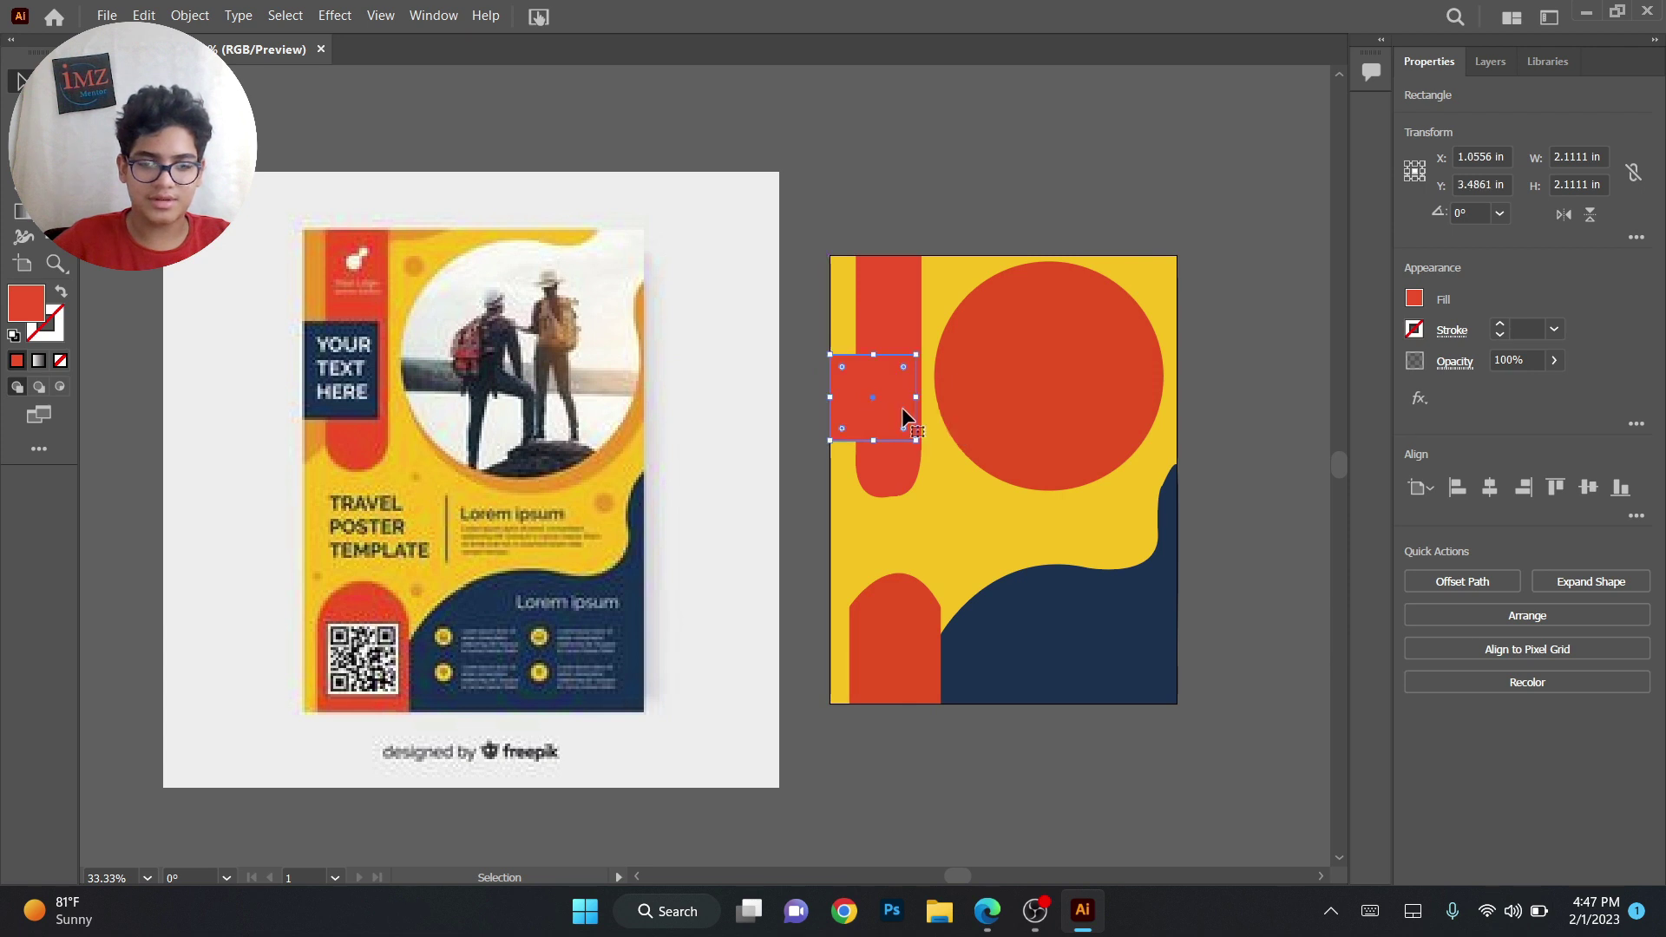
click(368, 329)
click(23, 82)
click(803, 413)
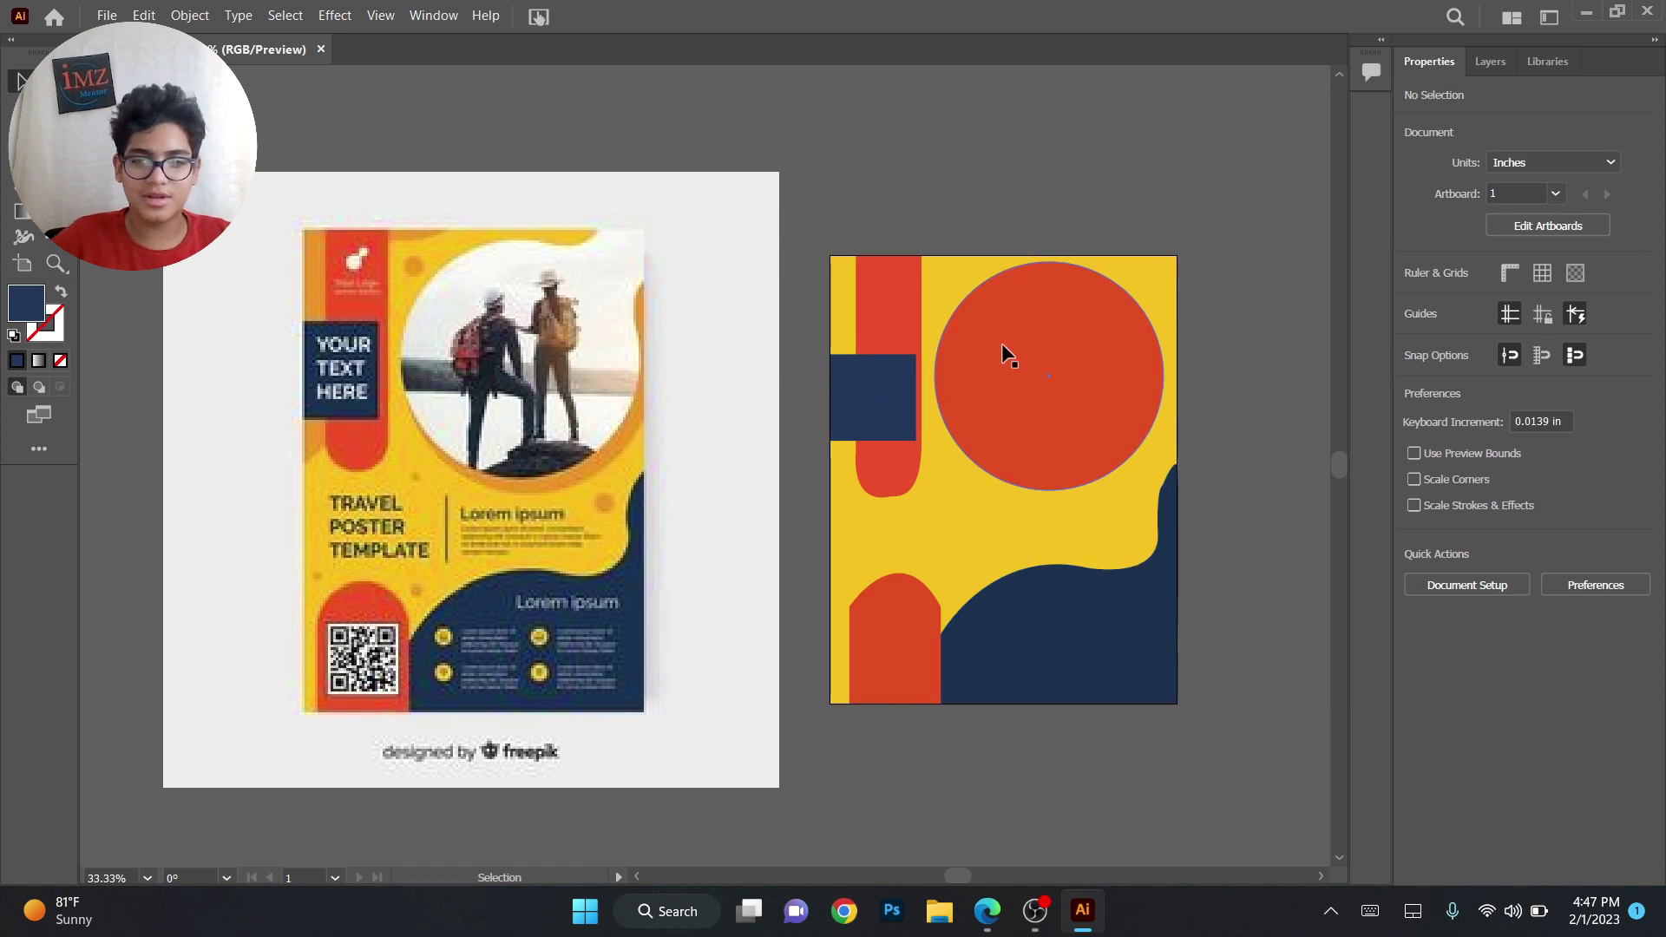
Trace the poster's white upper-right corner area beside the round photo with the Pen tool
click(1044, 363)
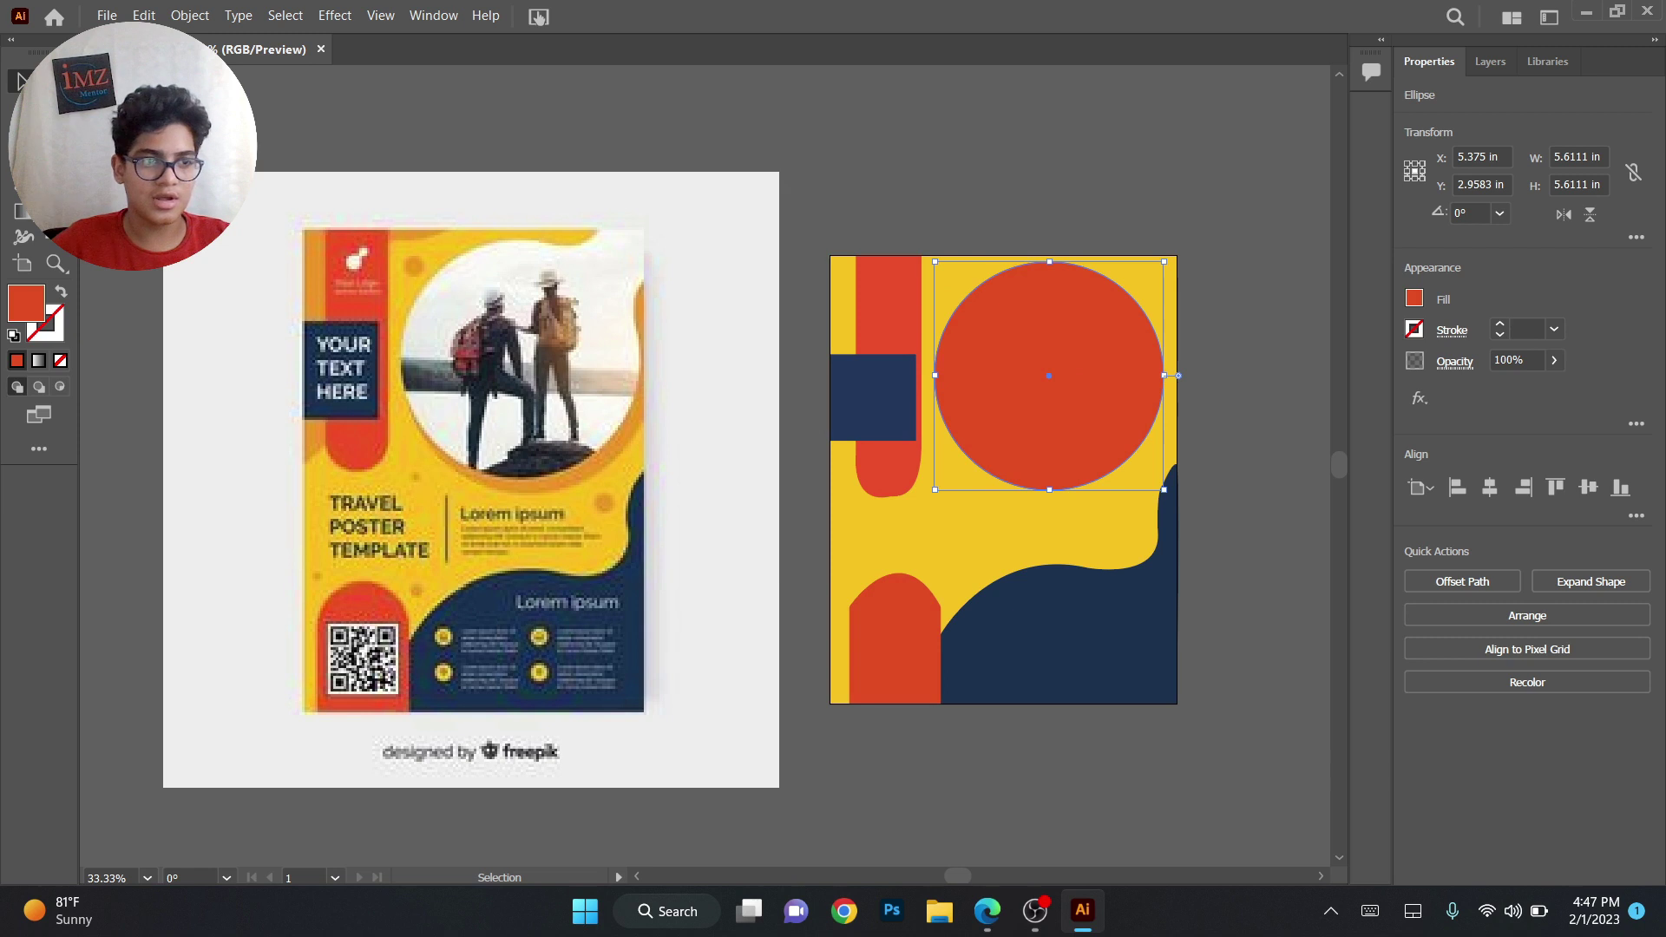
key(p)
click(600, 227)
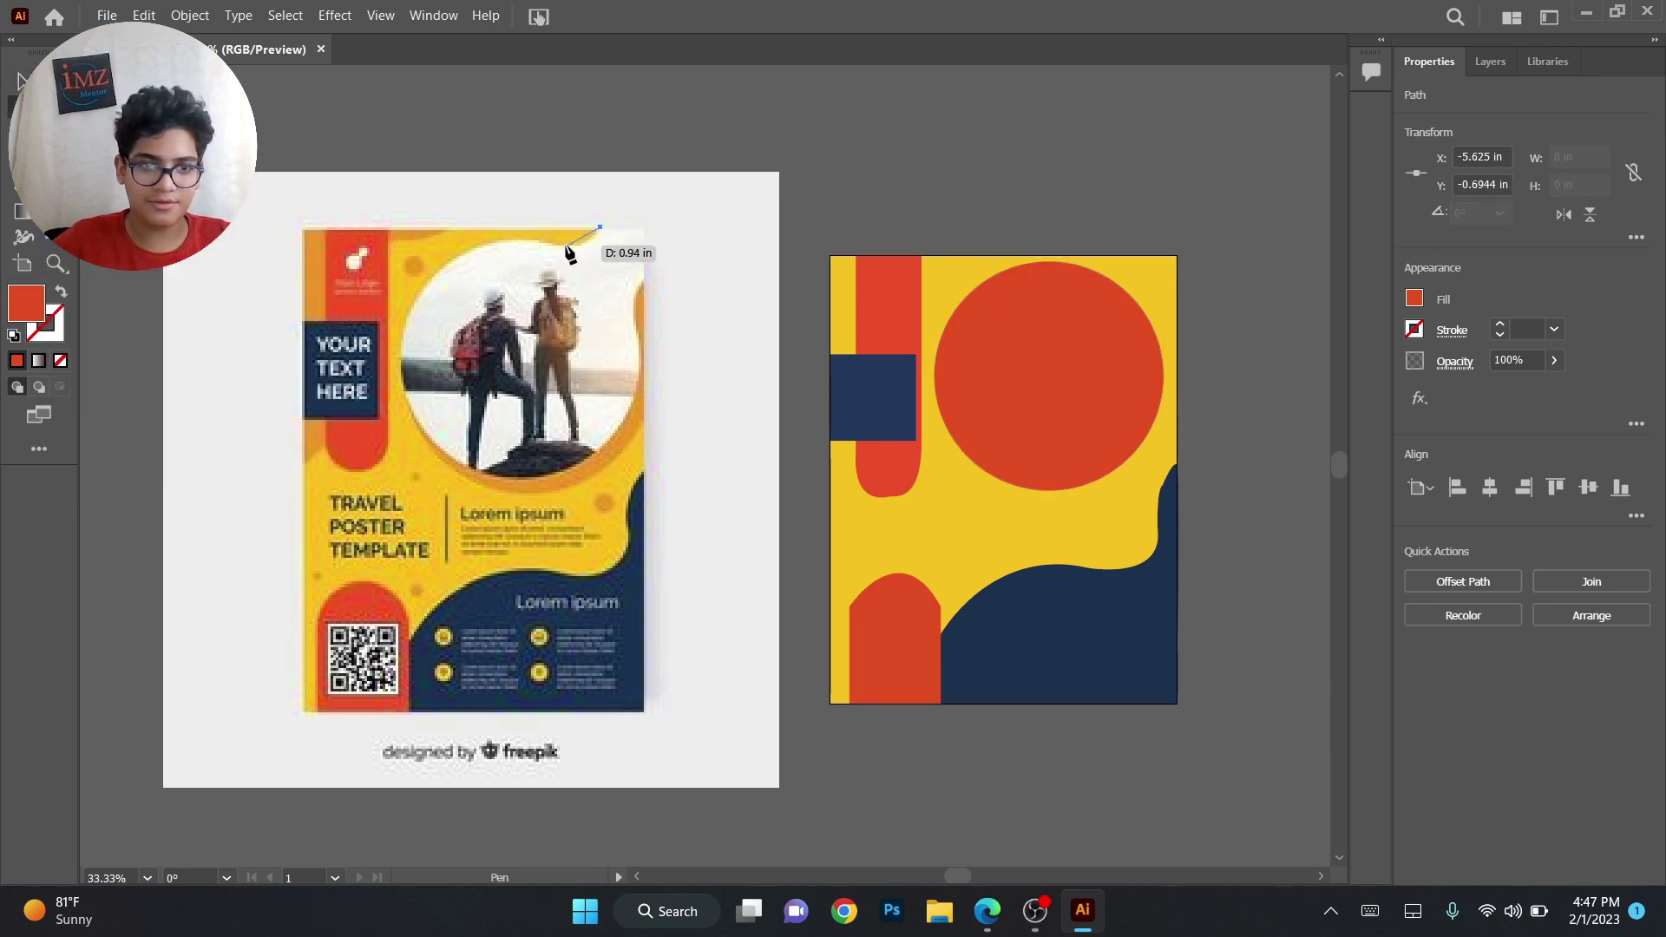
drag(484, 223, 504, 231)
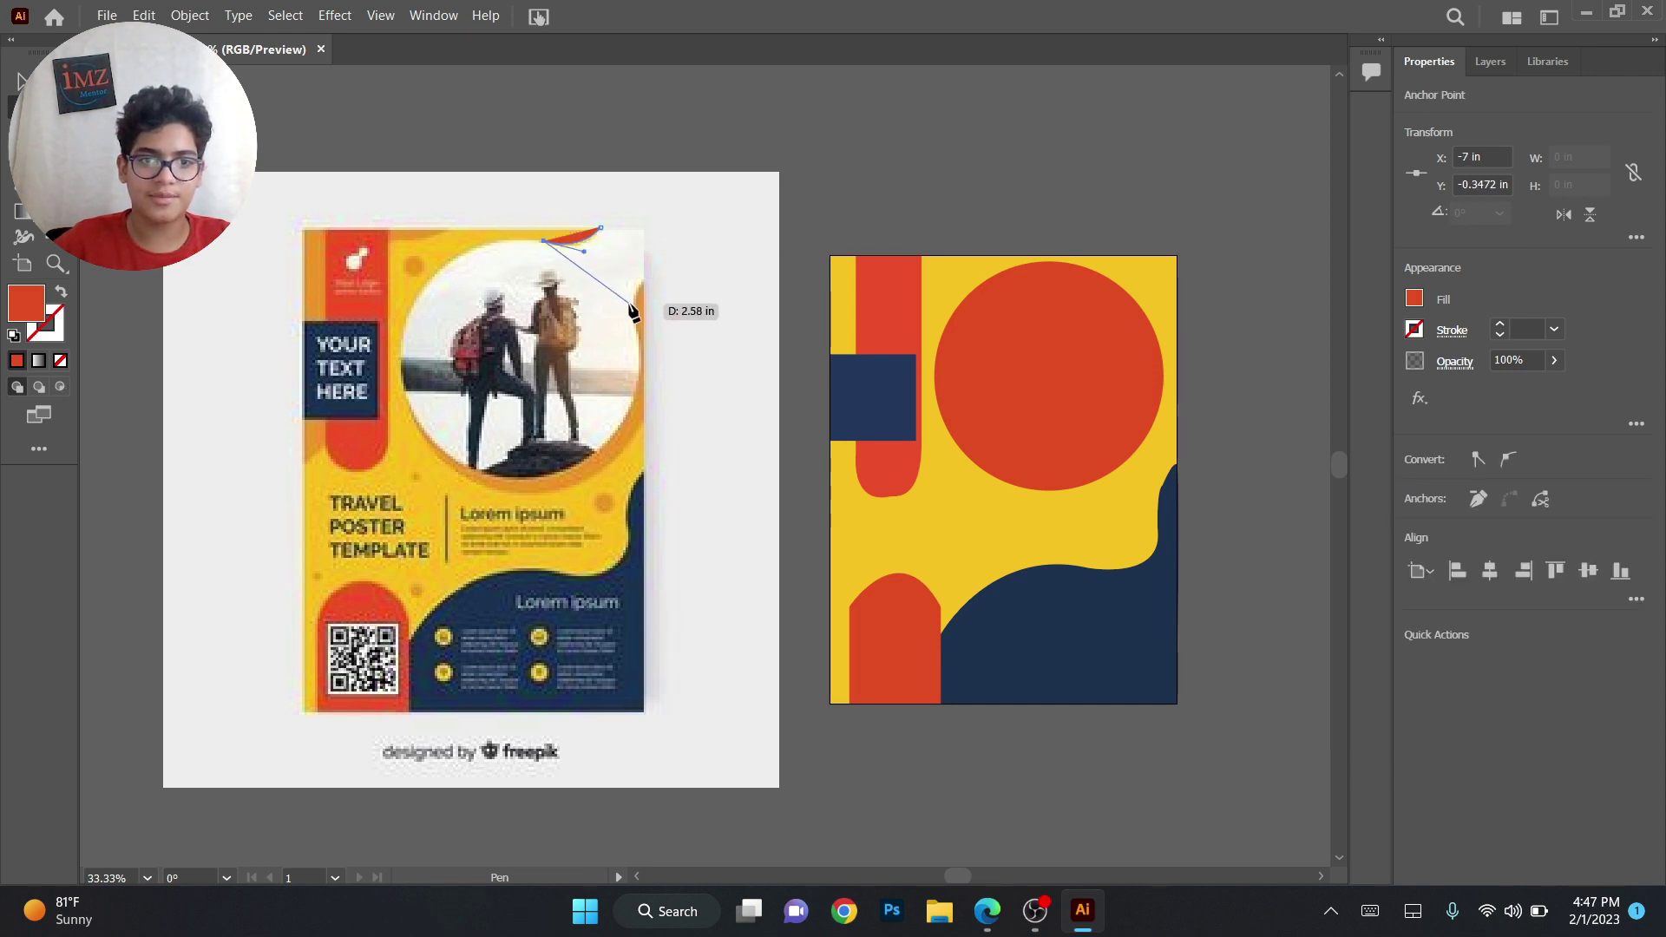
click(631, 304)
click(646, 279)
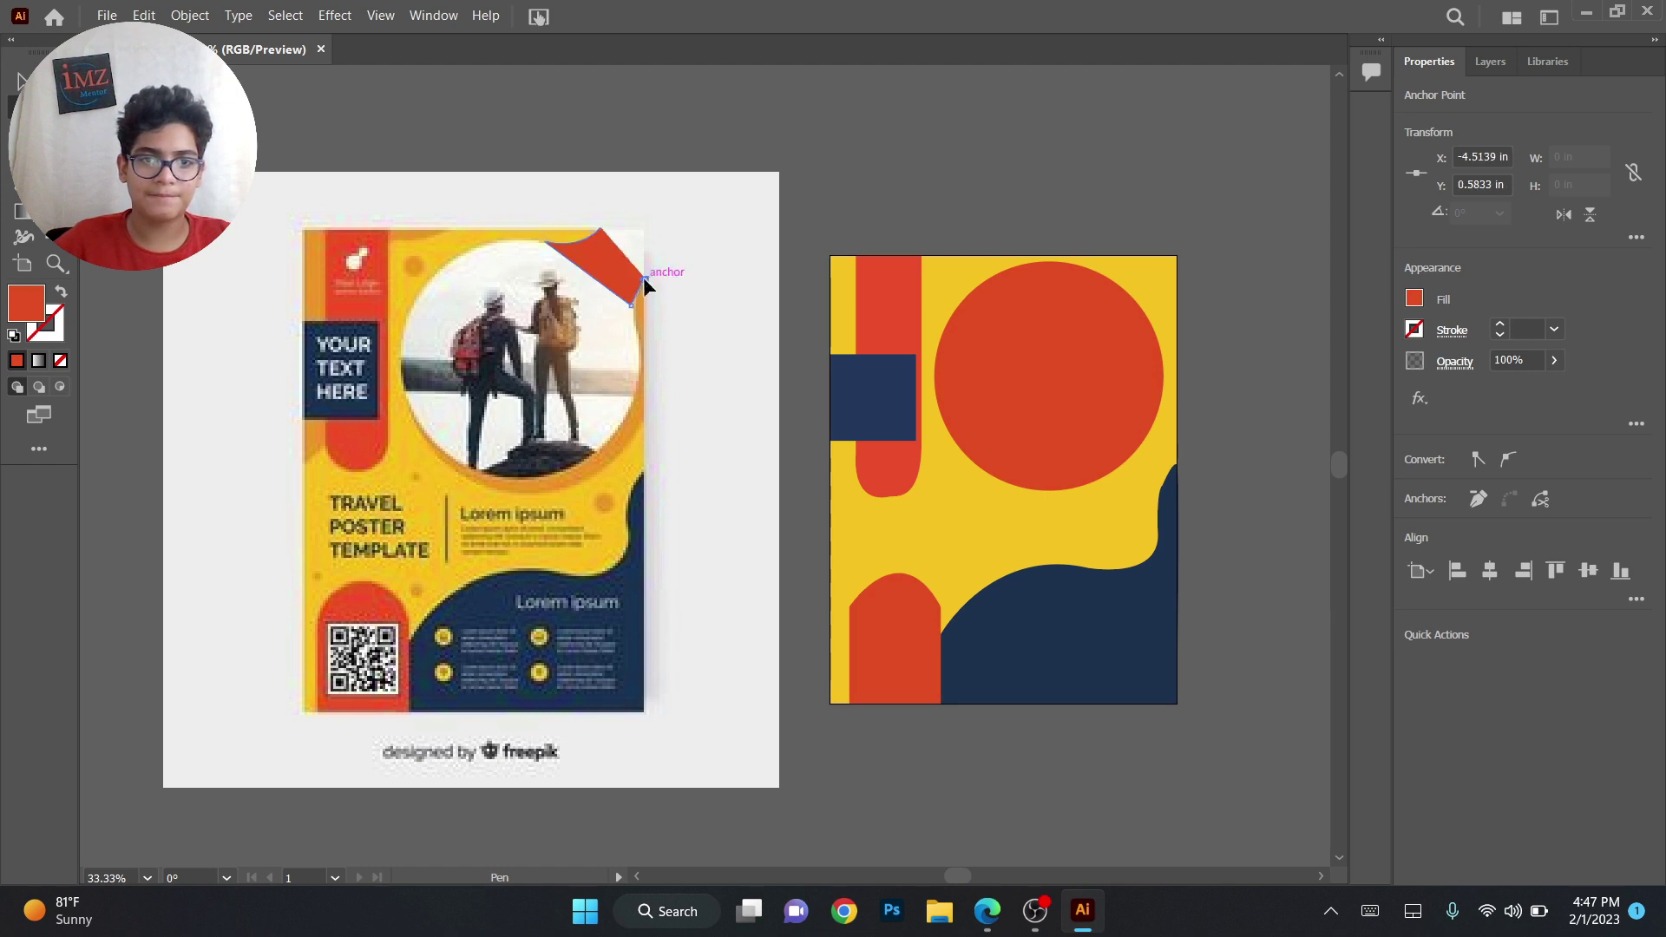
click(646, 227)
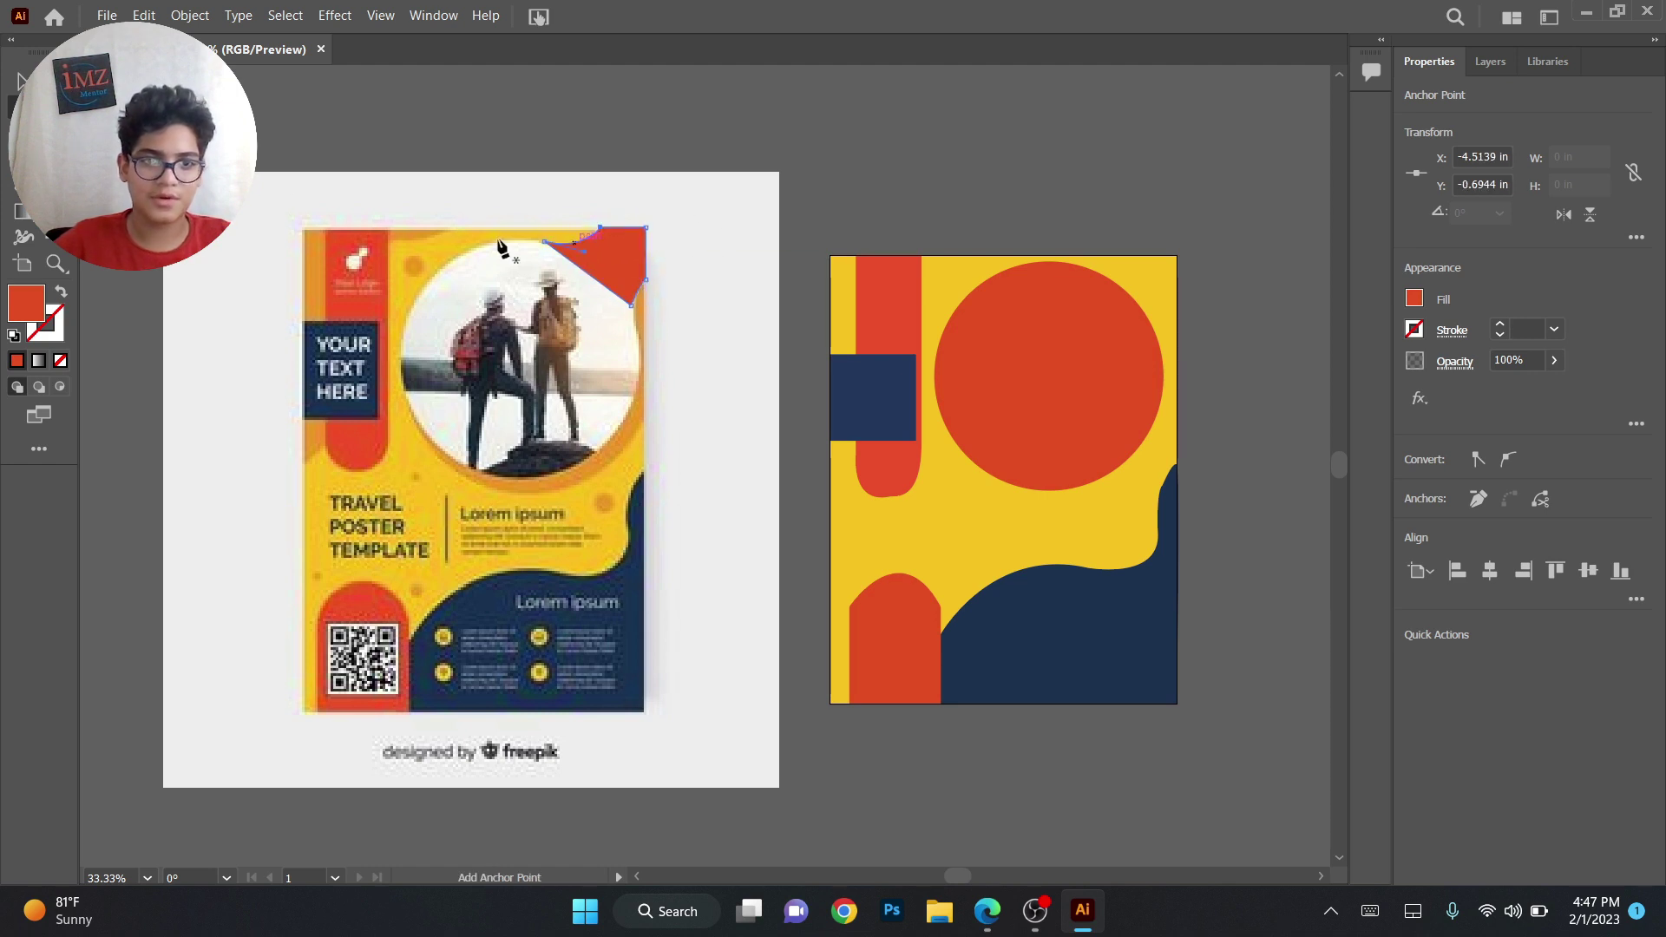
Move the traced corner shape to the artboard's upper-right corner, shift the red circle beside it, and group the two shapes
drag(620, 266, 1123, 285)
click(1106, 361)
drag(1106, 361, 1115, 362)
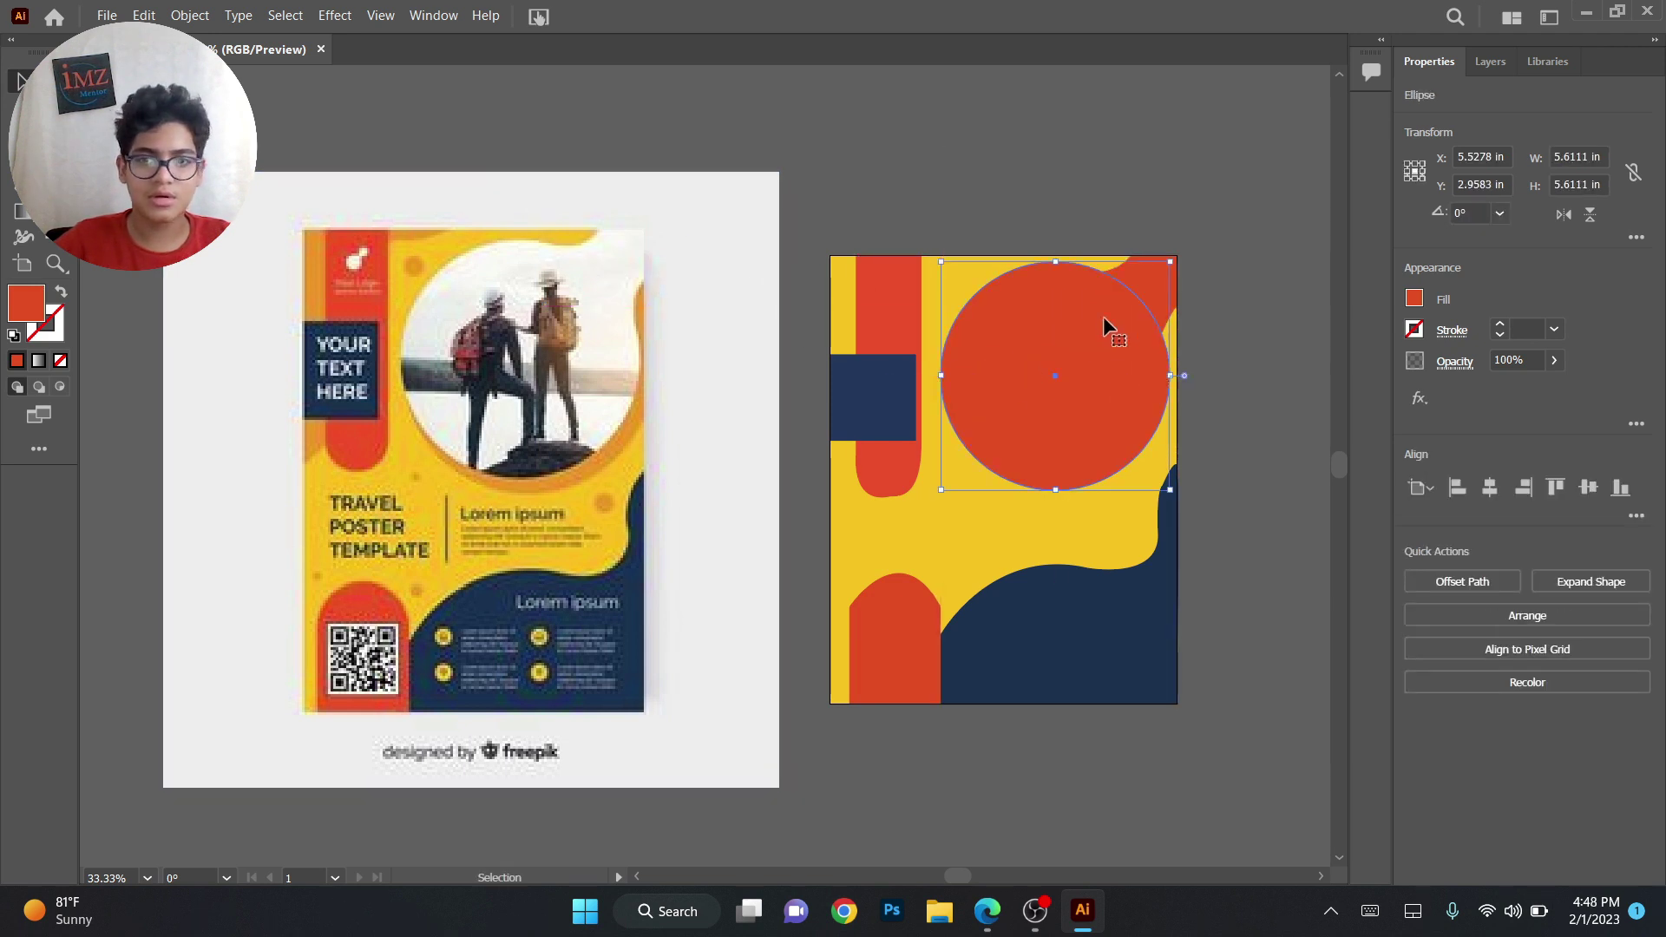
click(1154, 301)
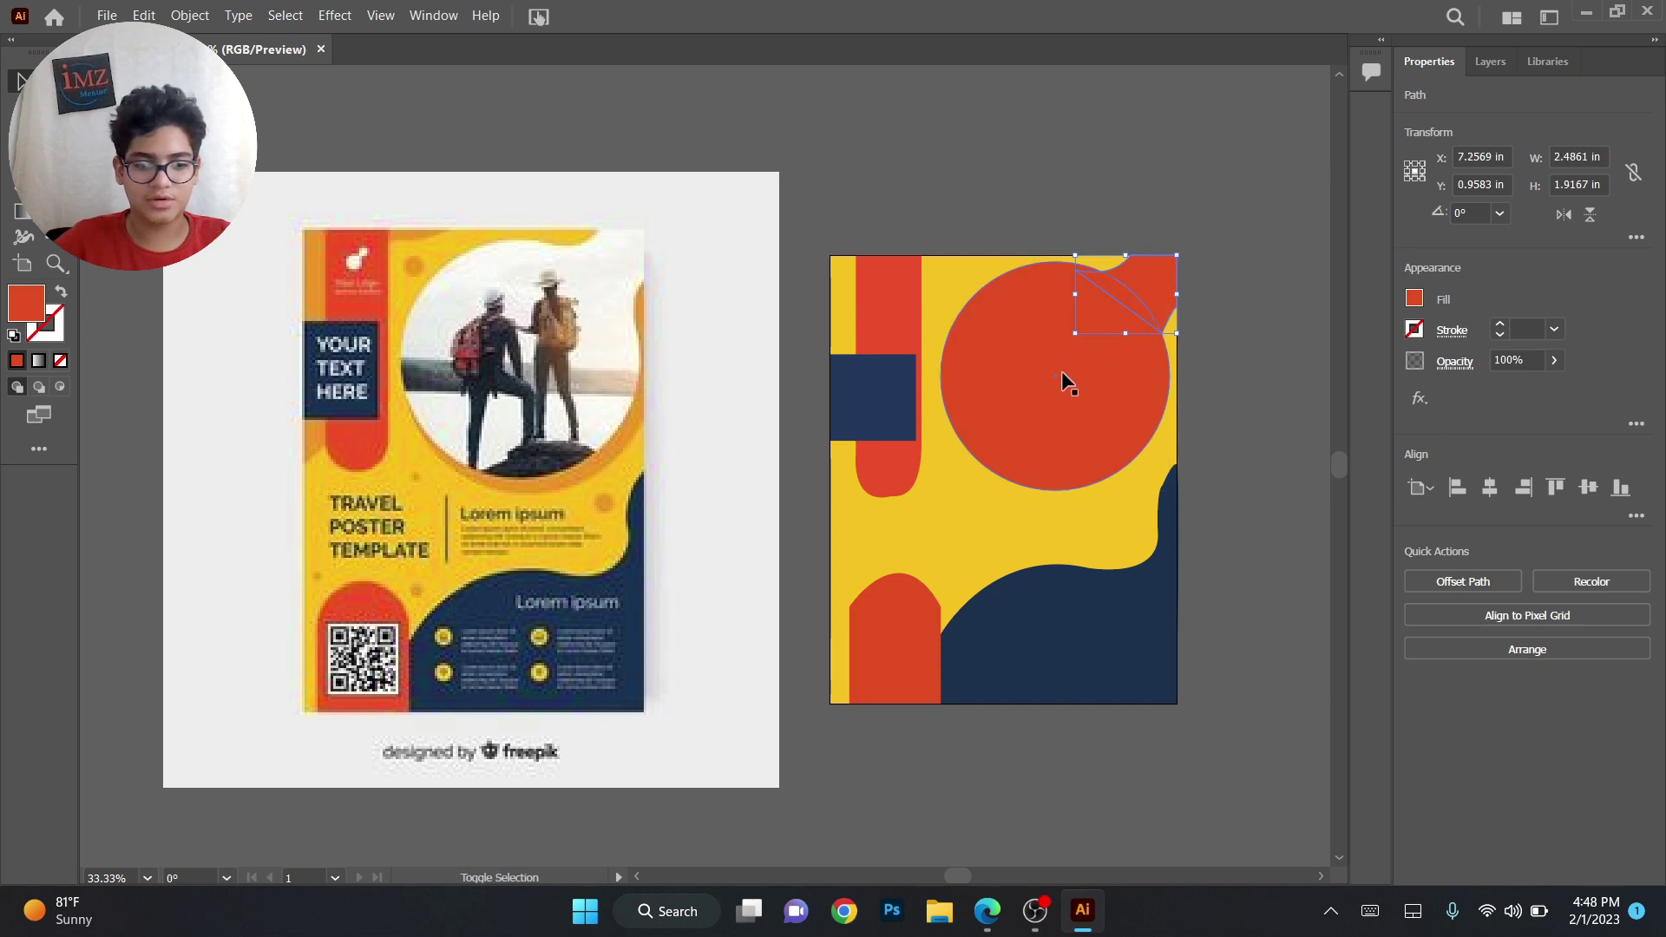
shift+click(1062, 375)
click(1472, 665)
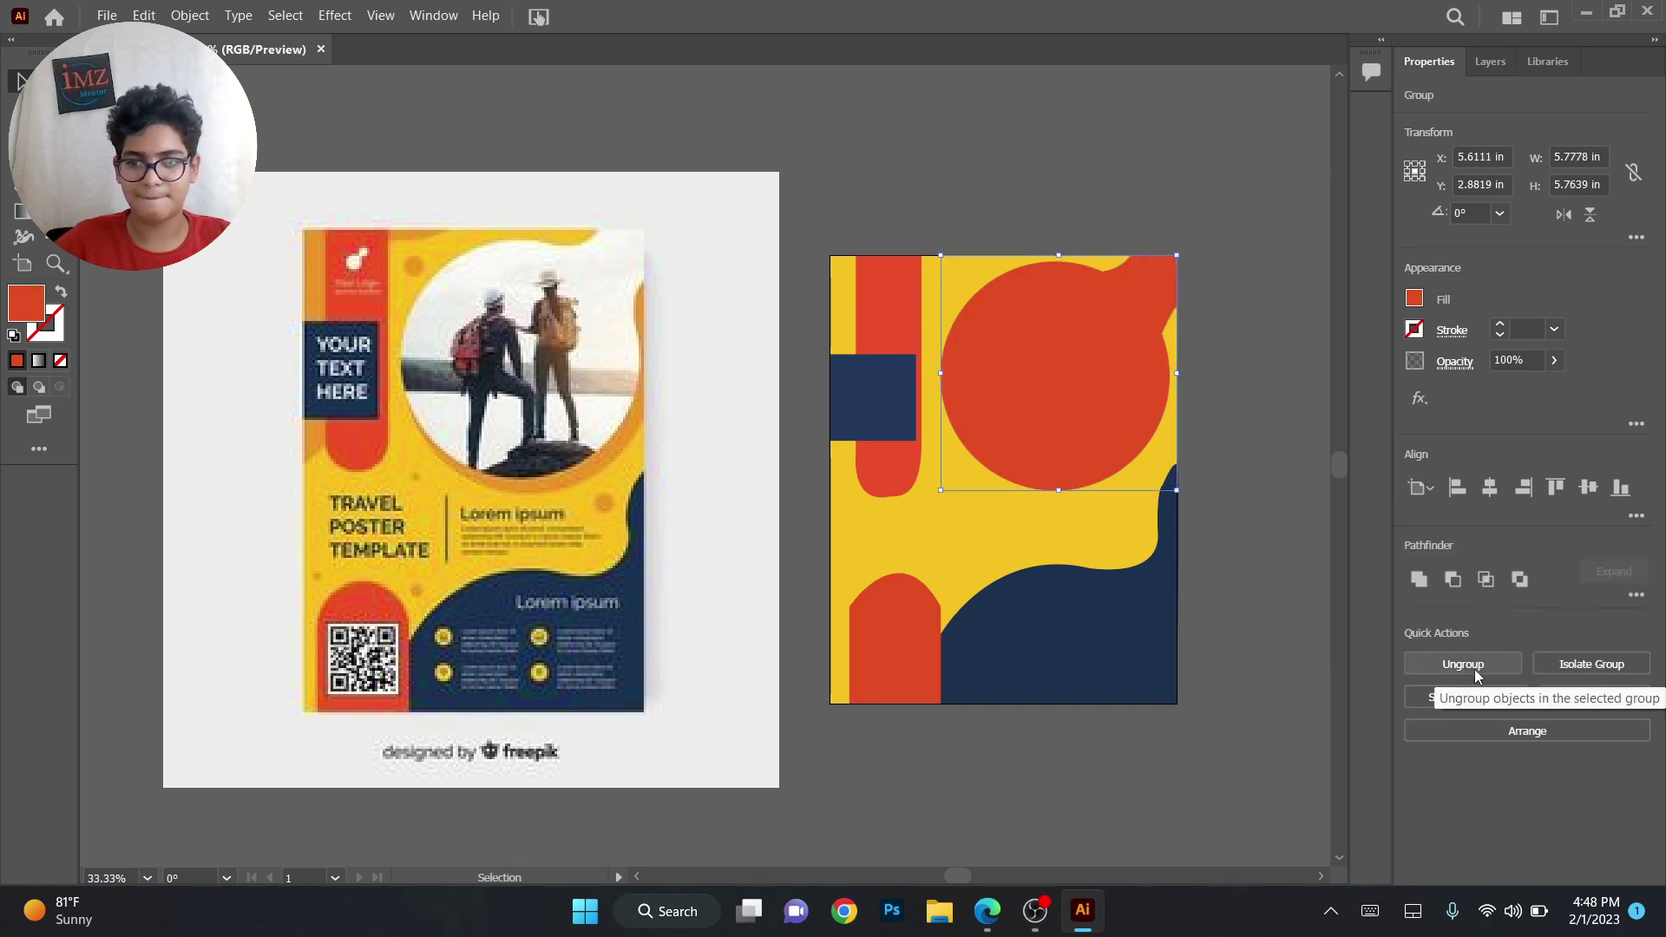
click(1233, 451)
drag(1062, 385, 1109, 406)
key(ctrl+z)
key(v)
click(1186, 346)
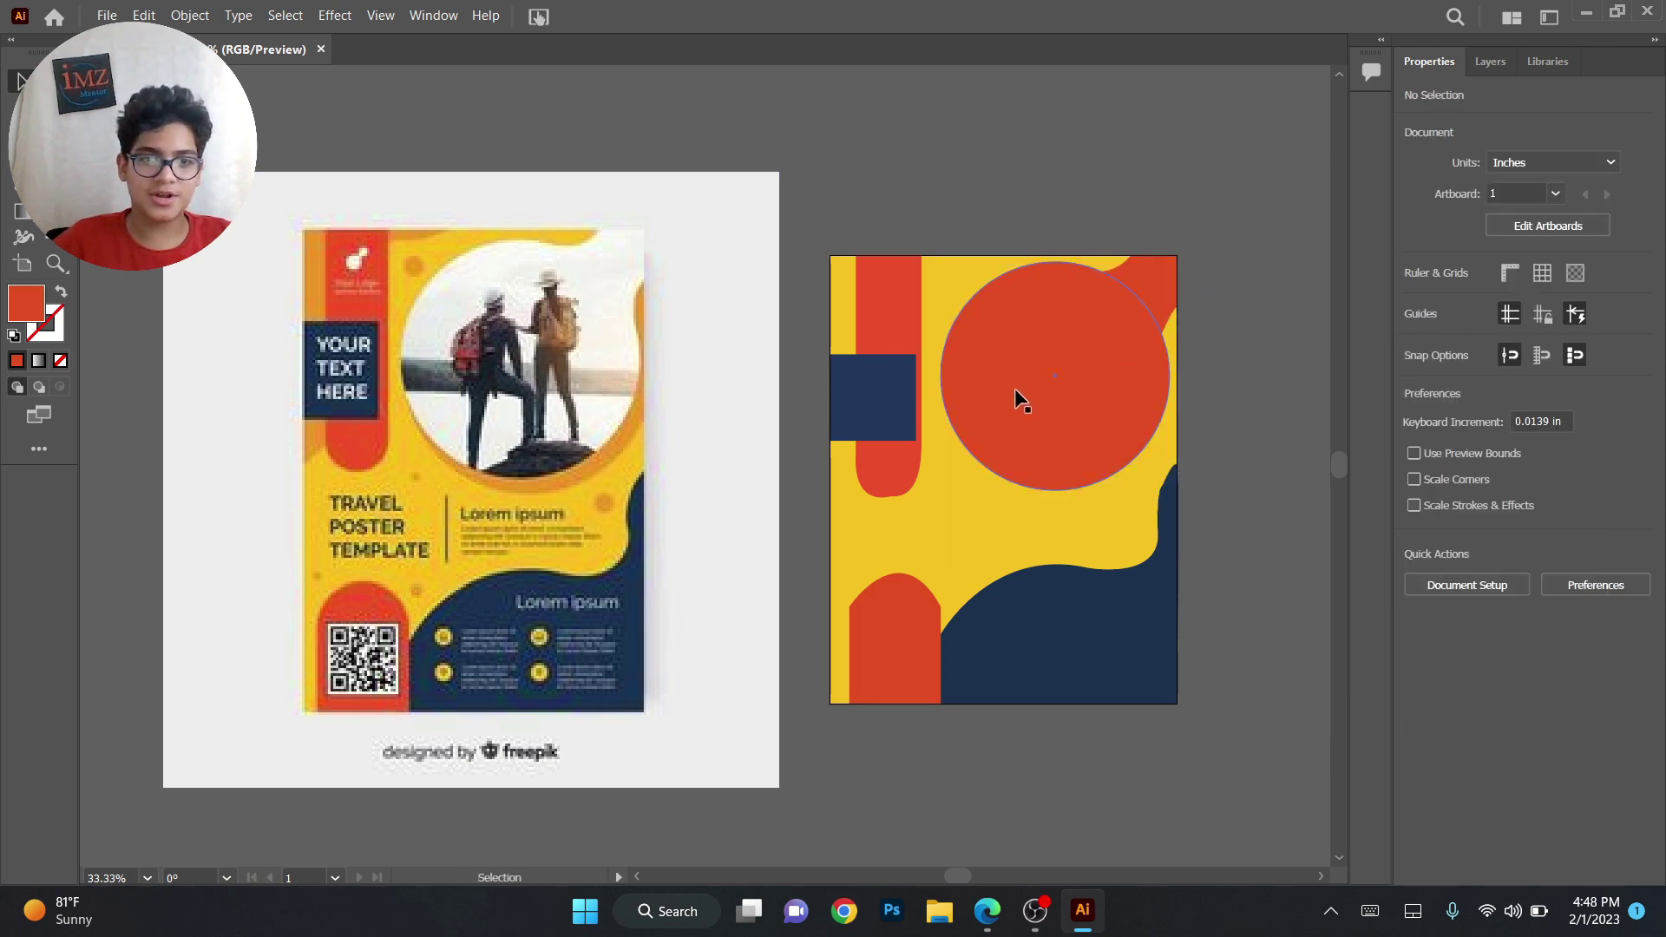
click(1100, 336)
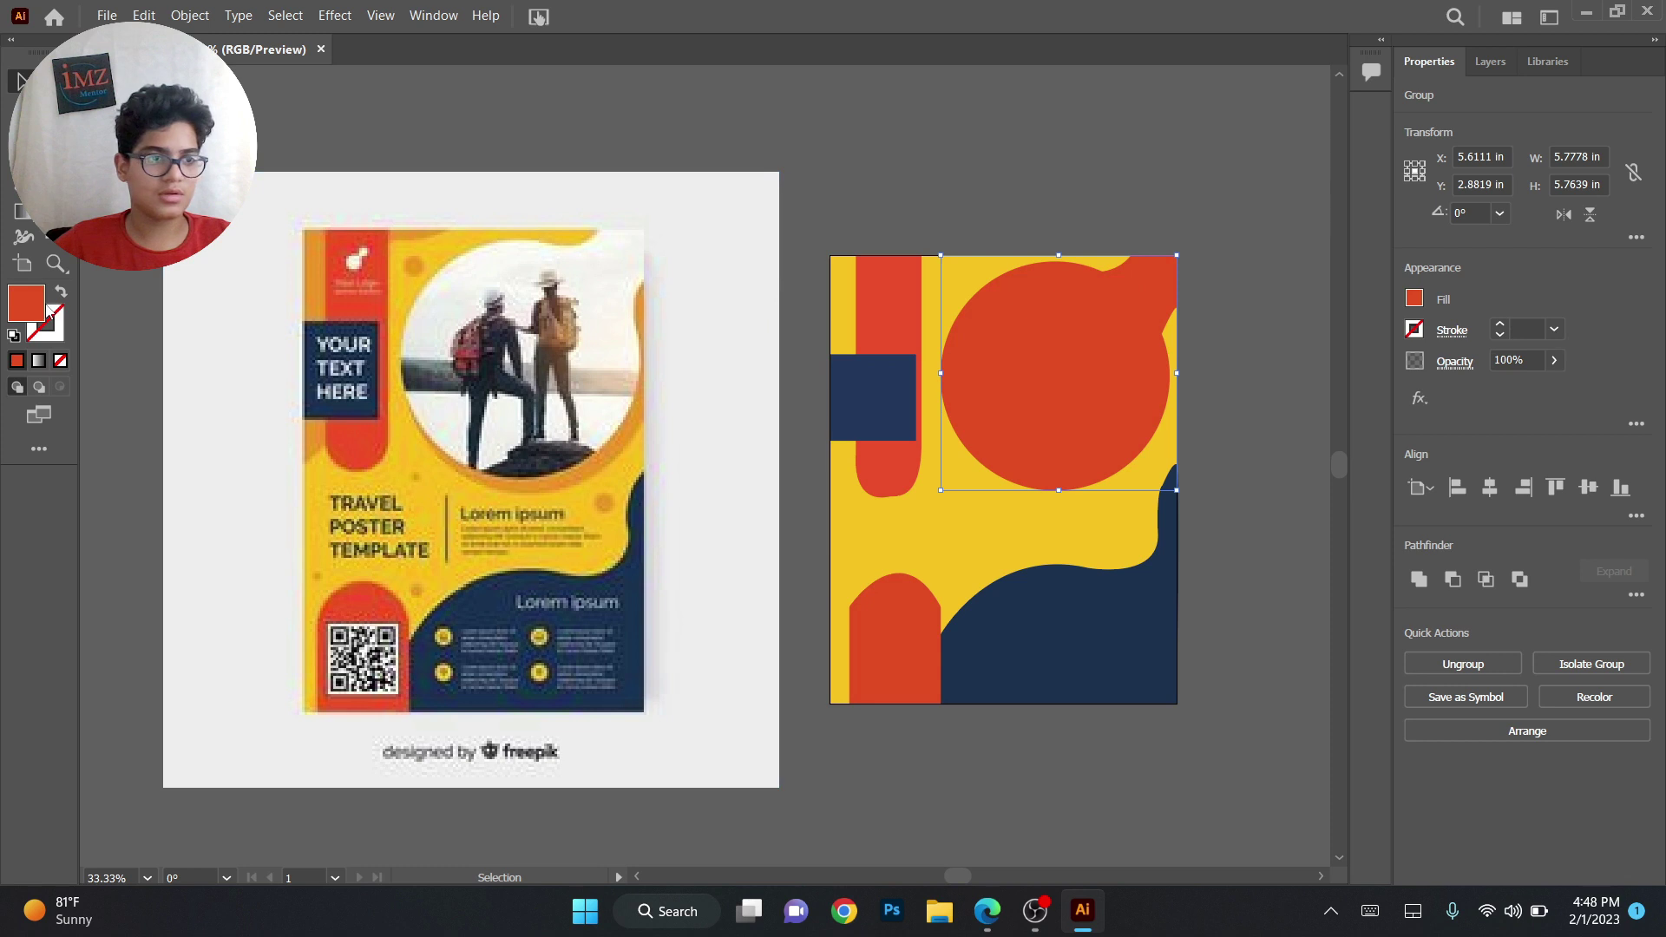
click(435, 148)
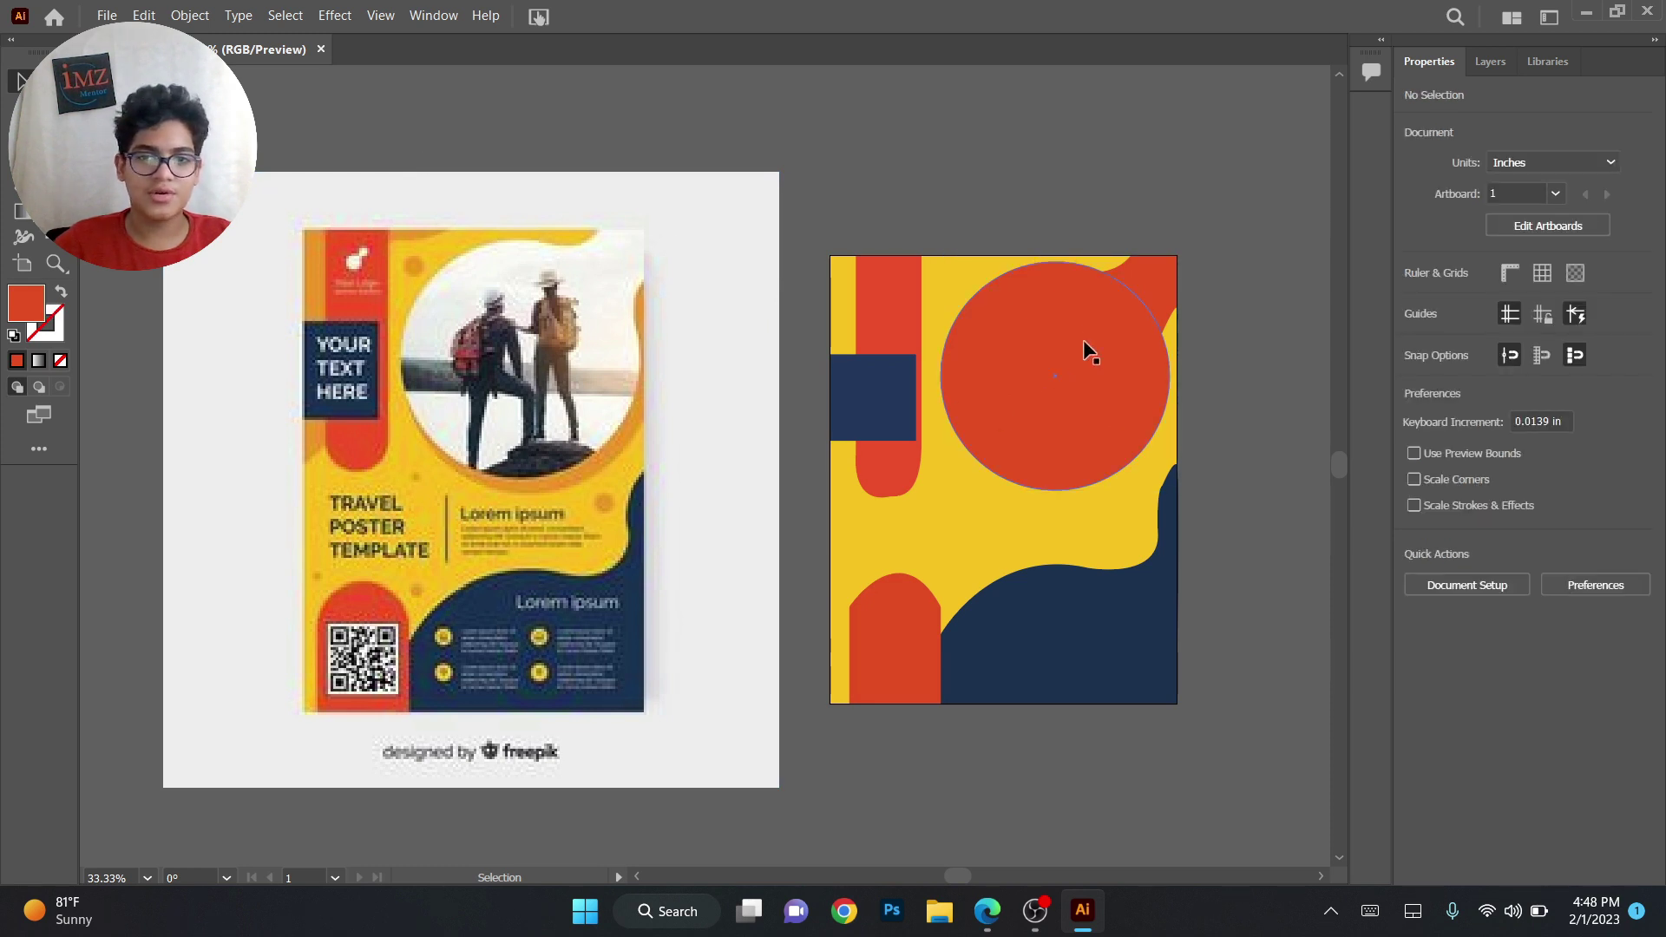
Add the text "Flyer design" just above the artboard over the red band
click(880, 411)
key(t)
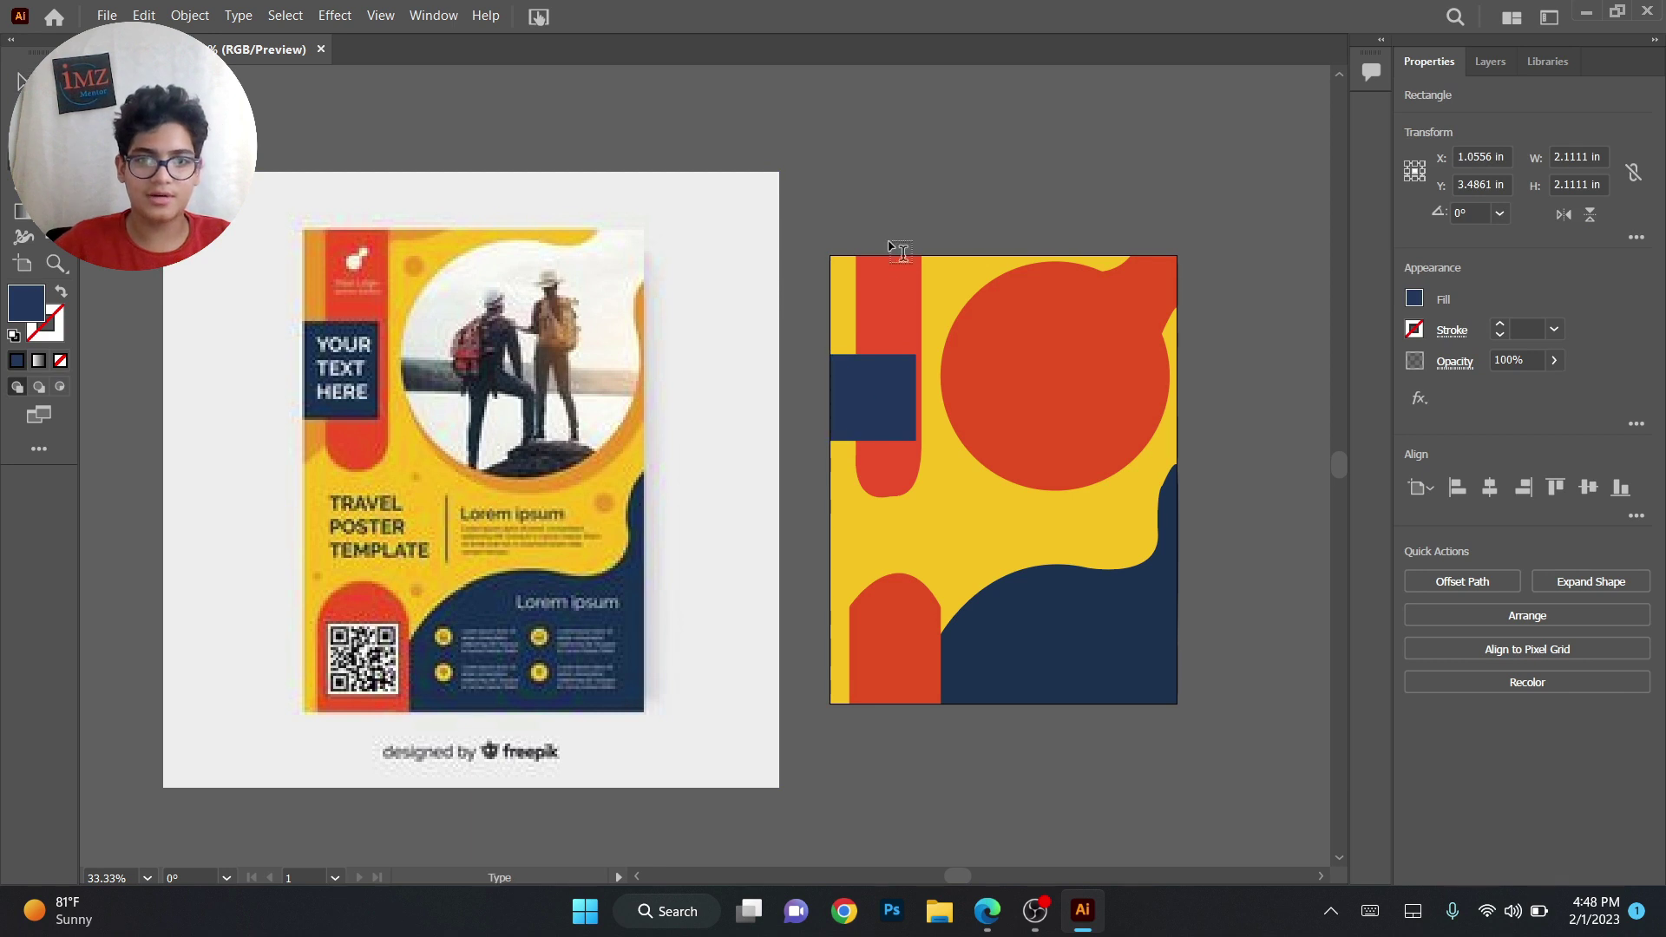
click(890, 239)
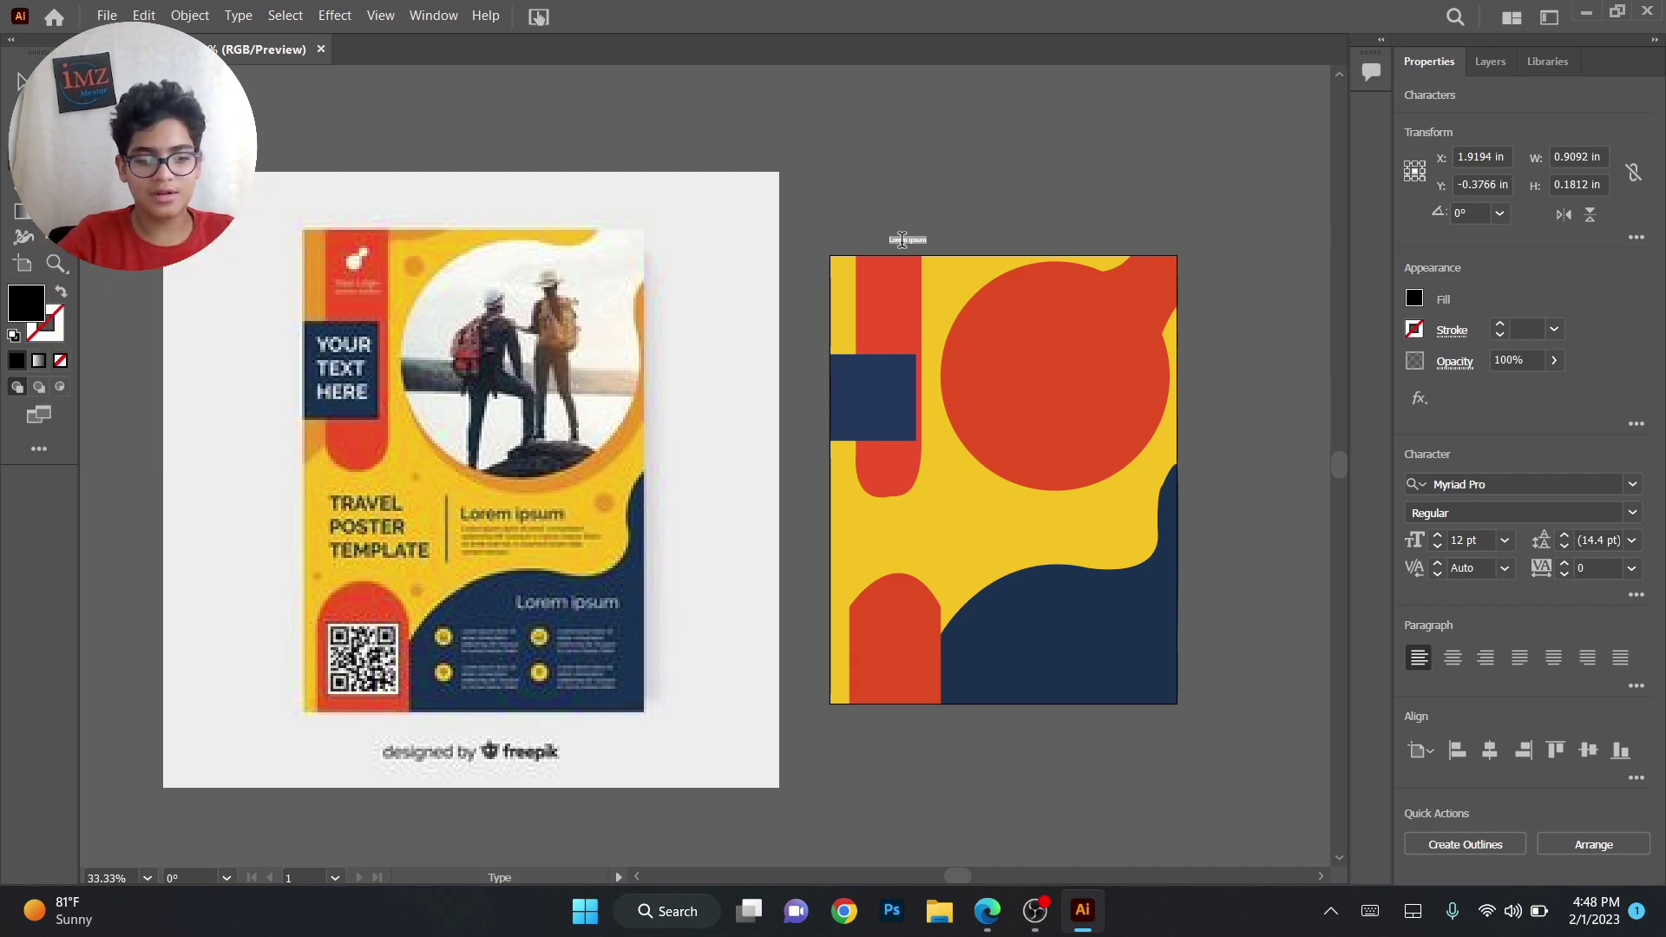
text(Flyer design)
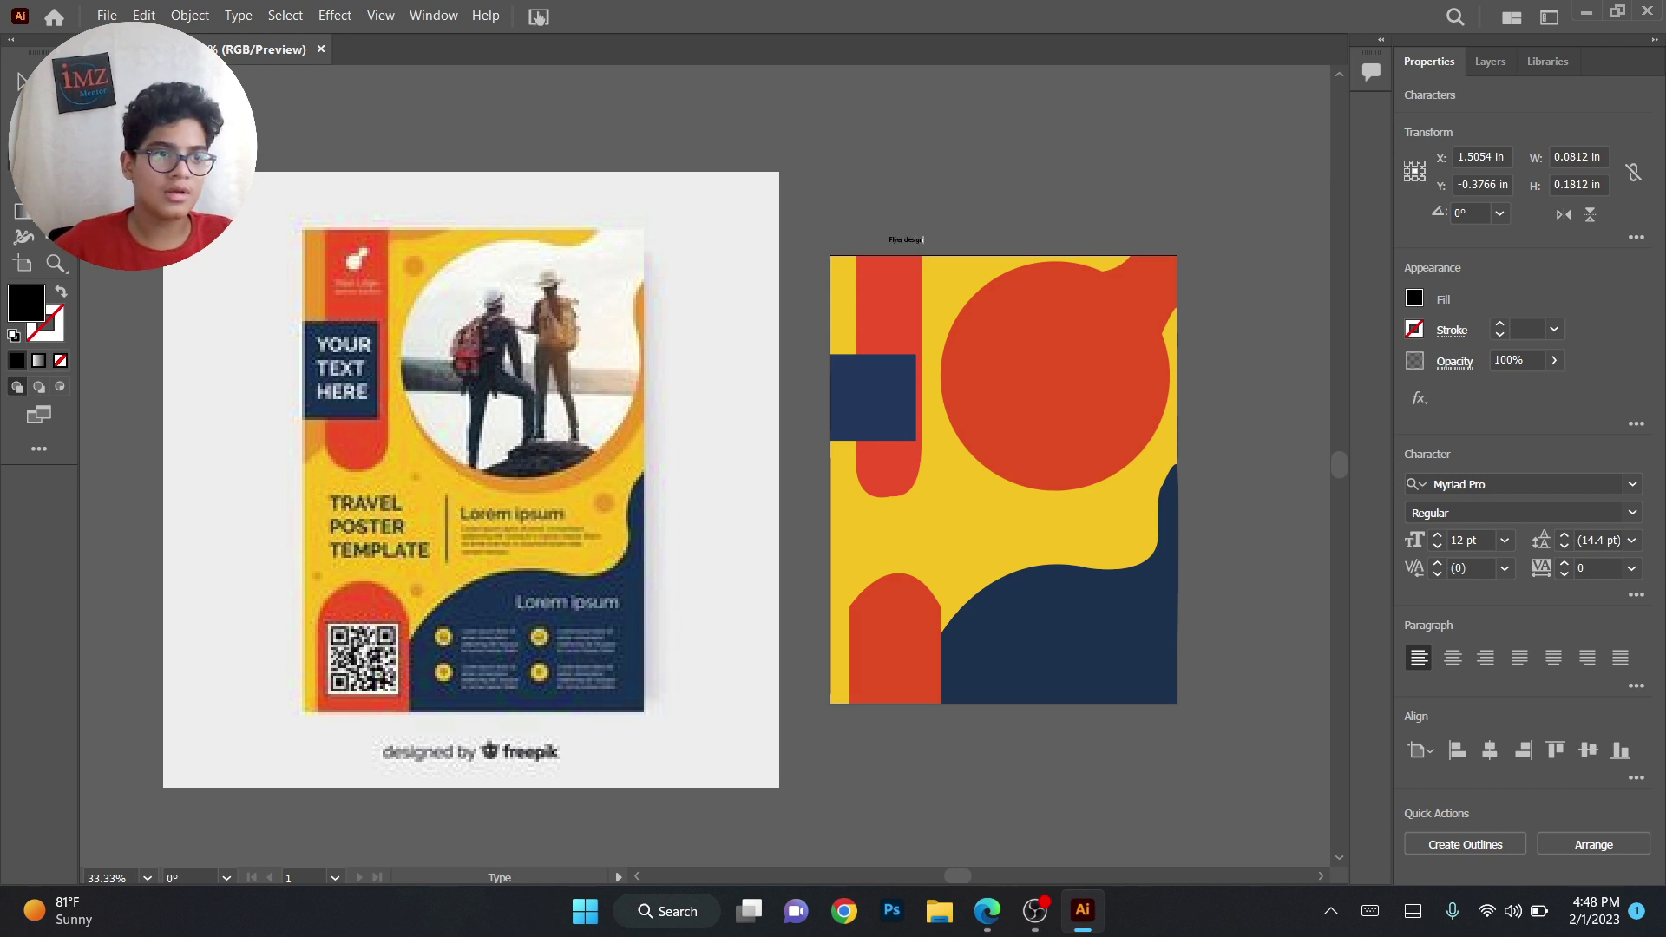
key(Escape)
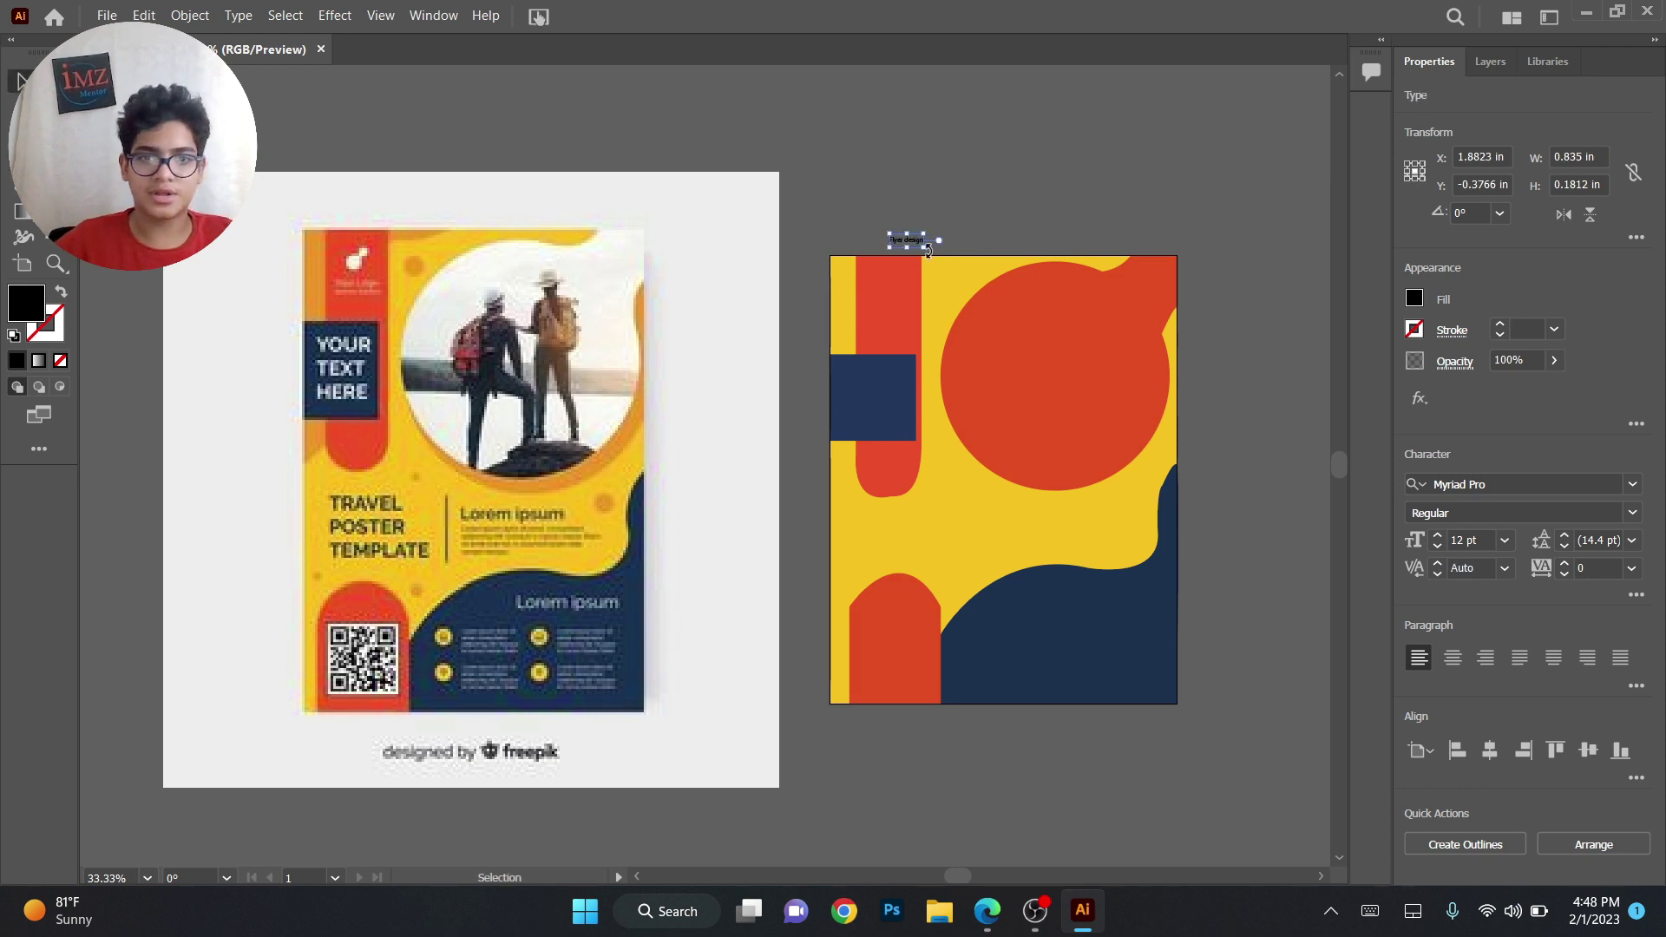
Enlarge the "Flyer design" text to about 44.71 pt, split it into two lines, and fit it inside the navy square
drag(927, 253, 880, 380)
triple_click(879, 379)
click(878, 379)
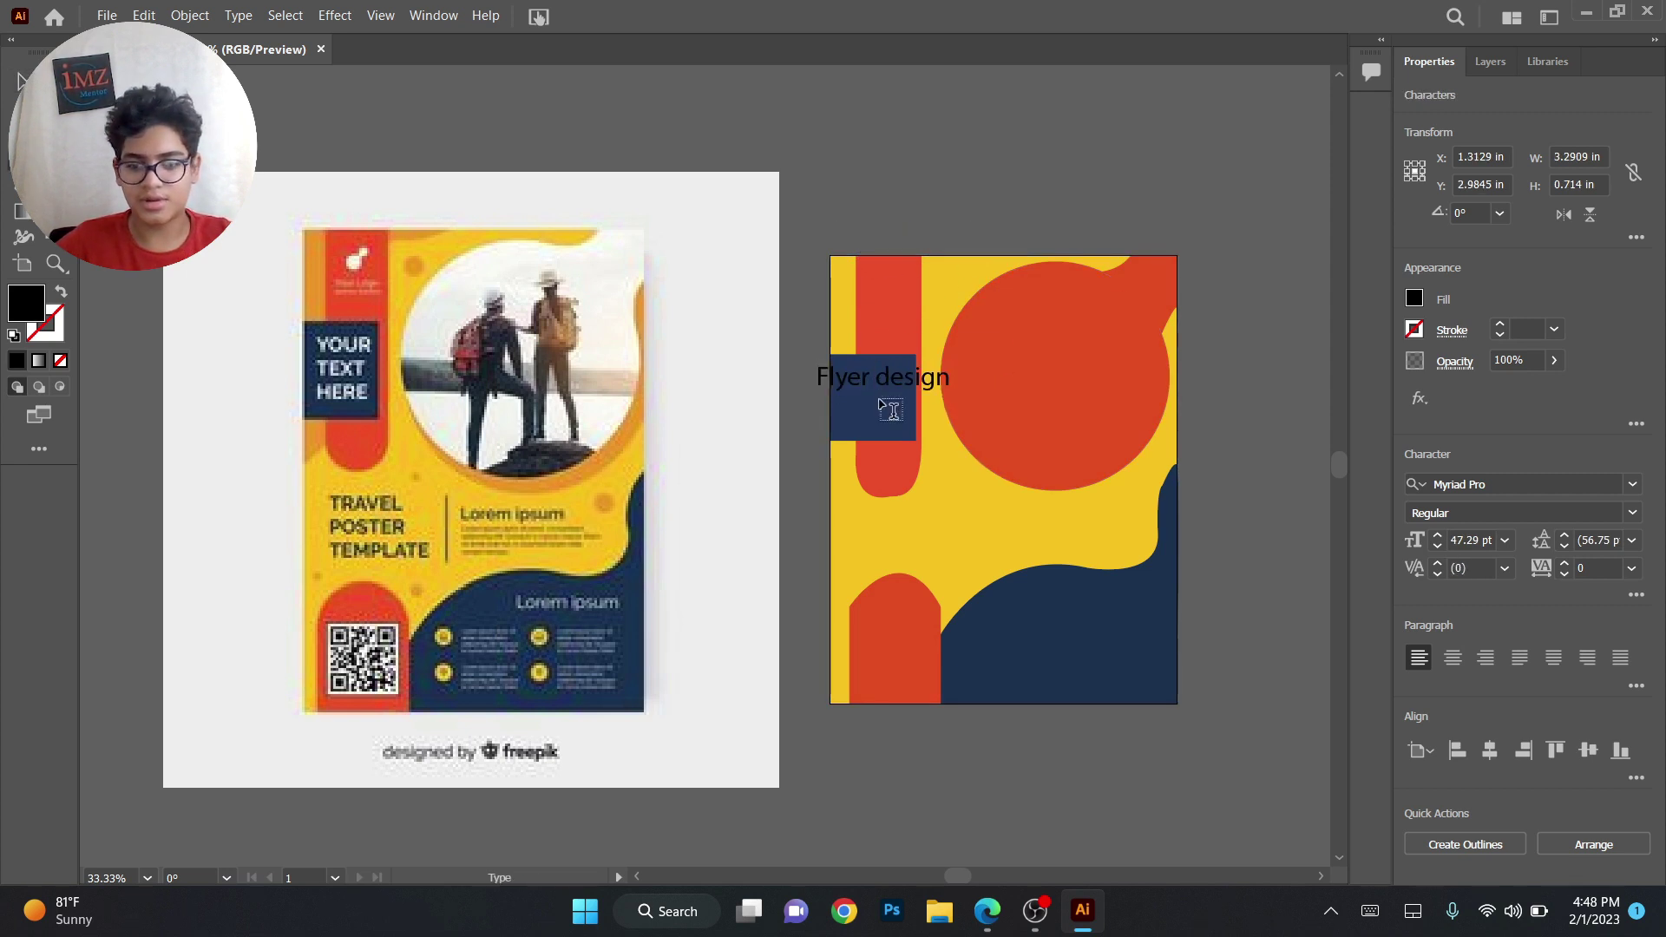
key(Return)
click(21, 81)
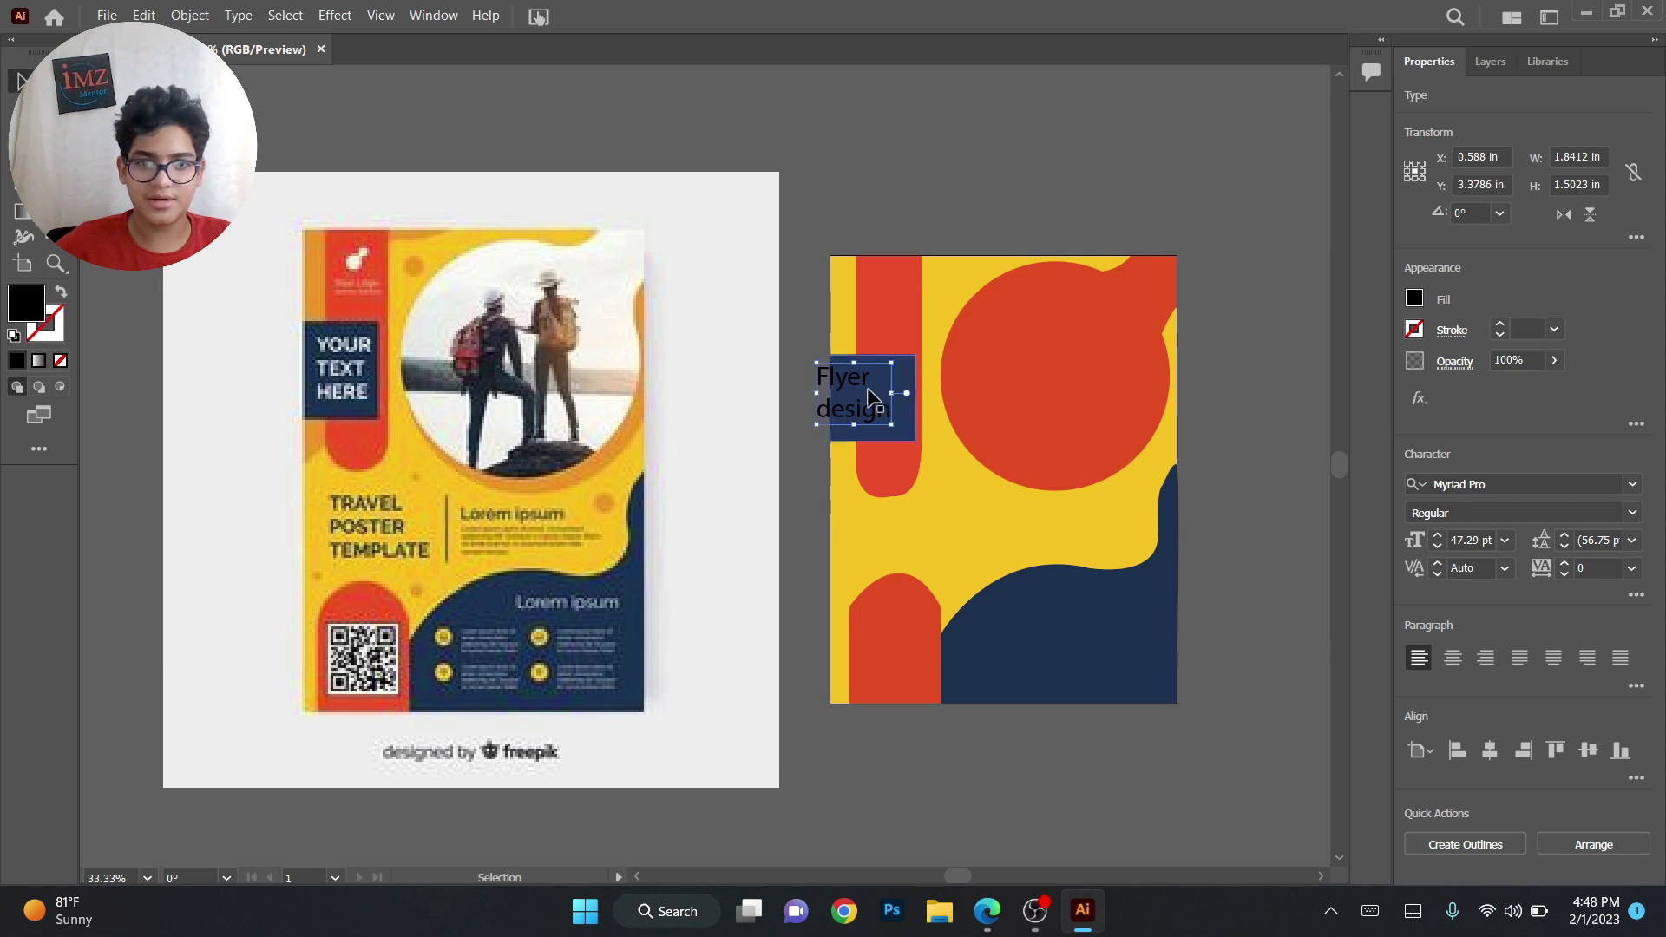
drag(869, 392, 888, 423)
key(ctrl+z)
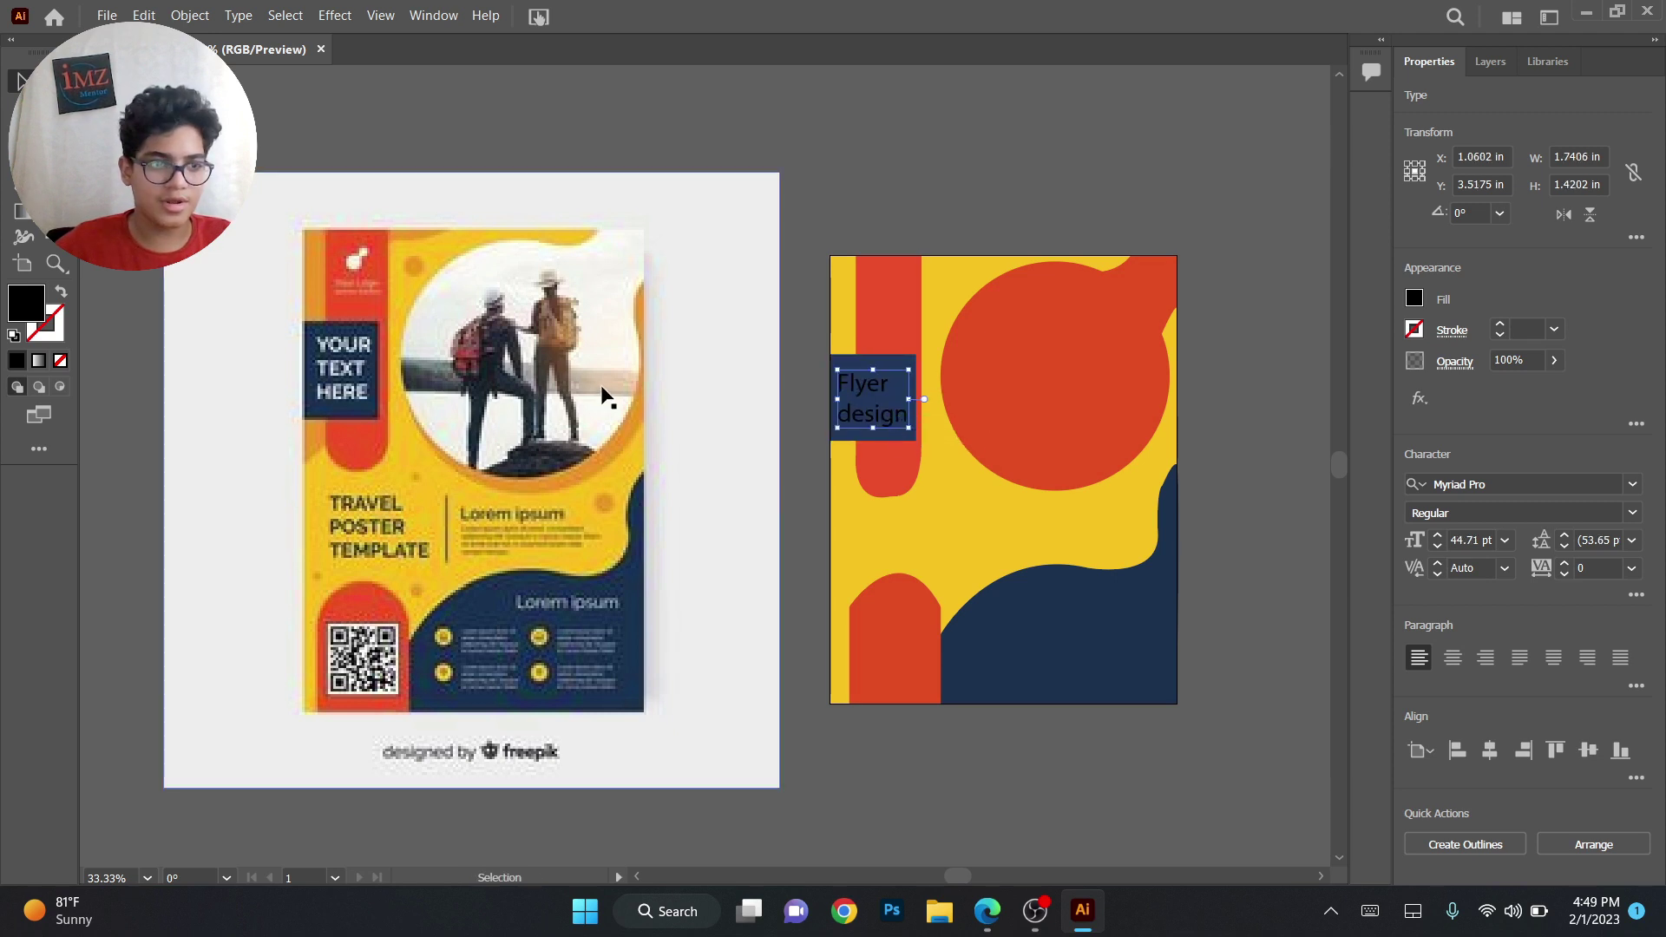
Fill the "Flyer design" text in the navy square with white (FFFFFF)
double_click(35, 308)
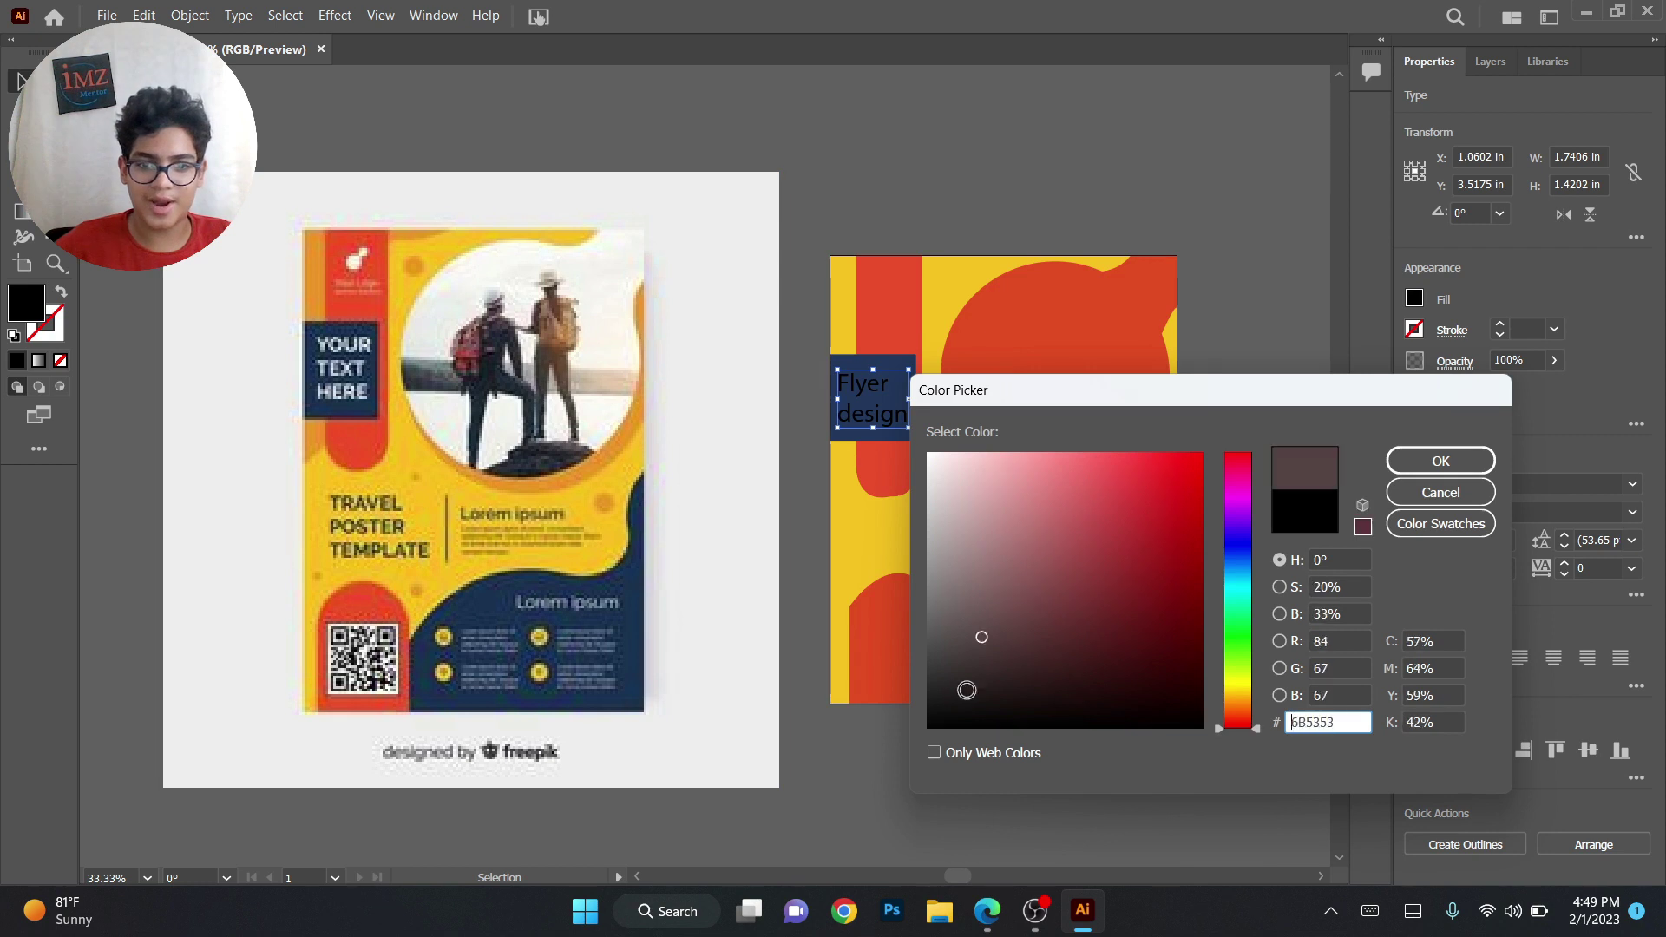
drag(964, 690, 927, 728)
drag(1059, 470, 927, 452)
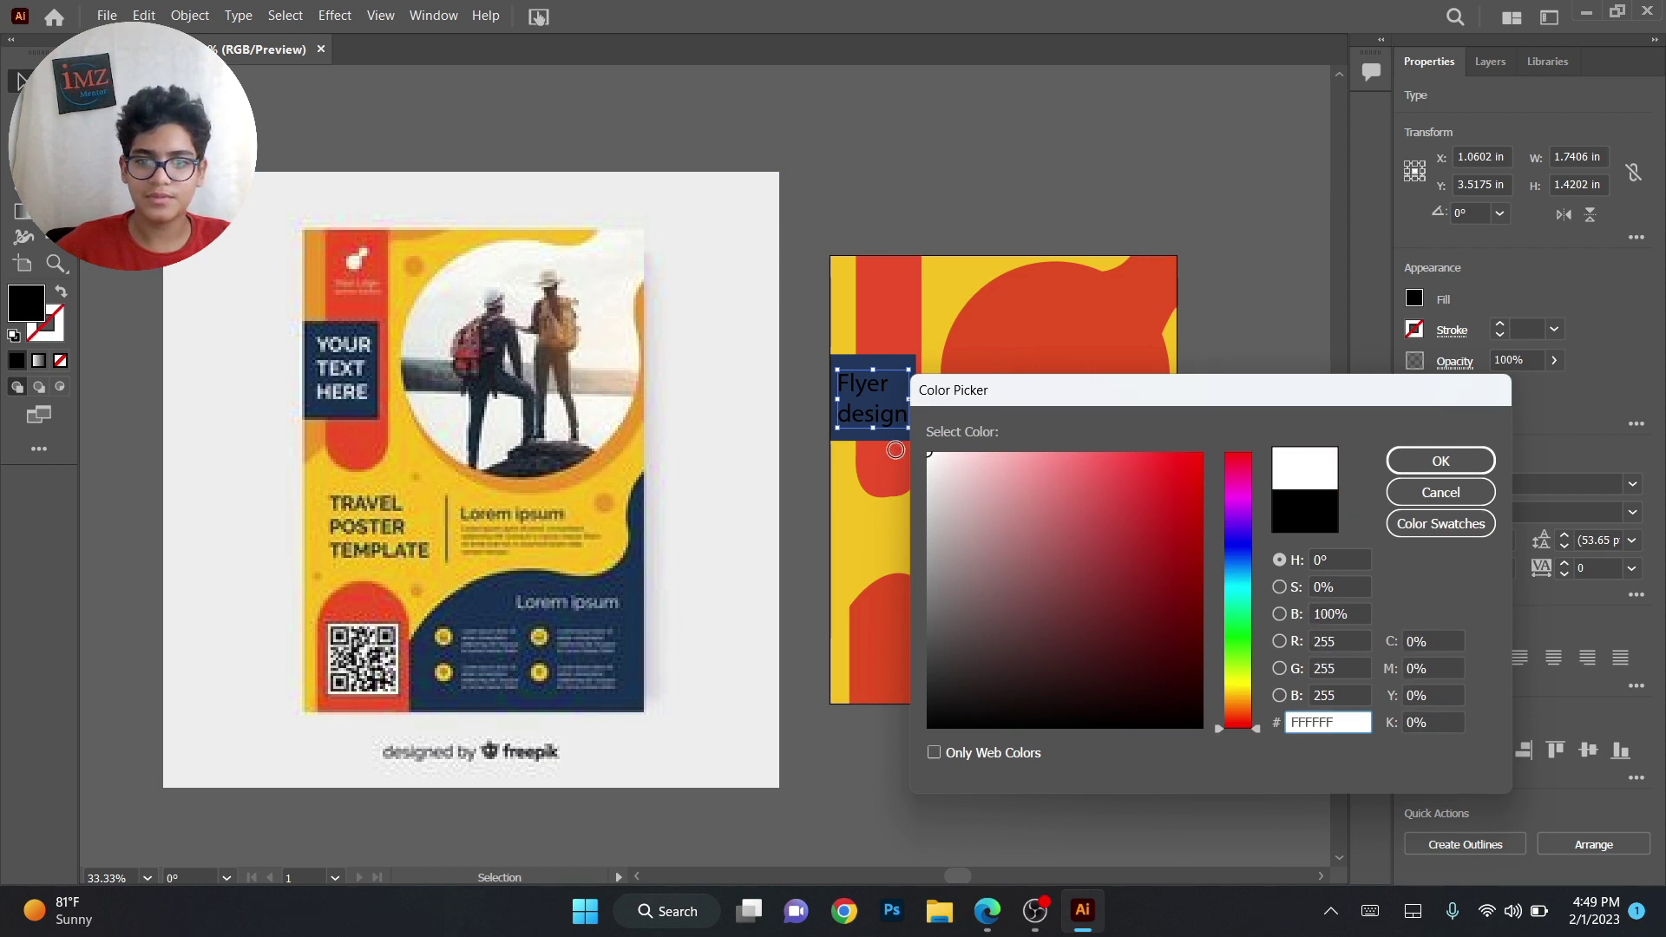
click(1441, 461)
click(983, 419)
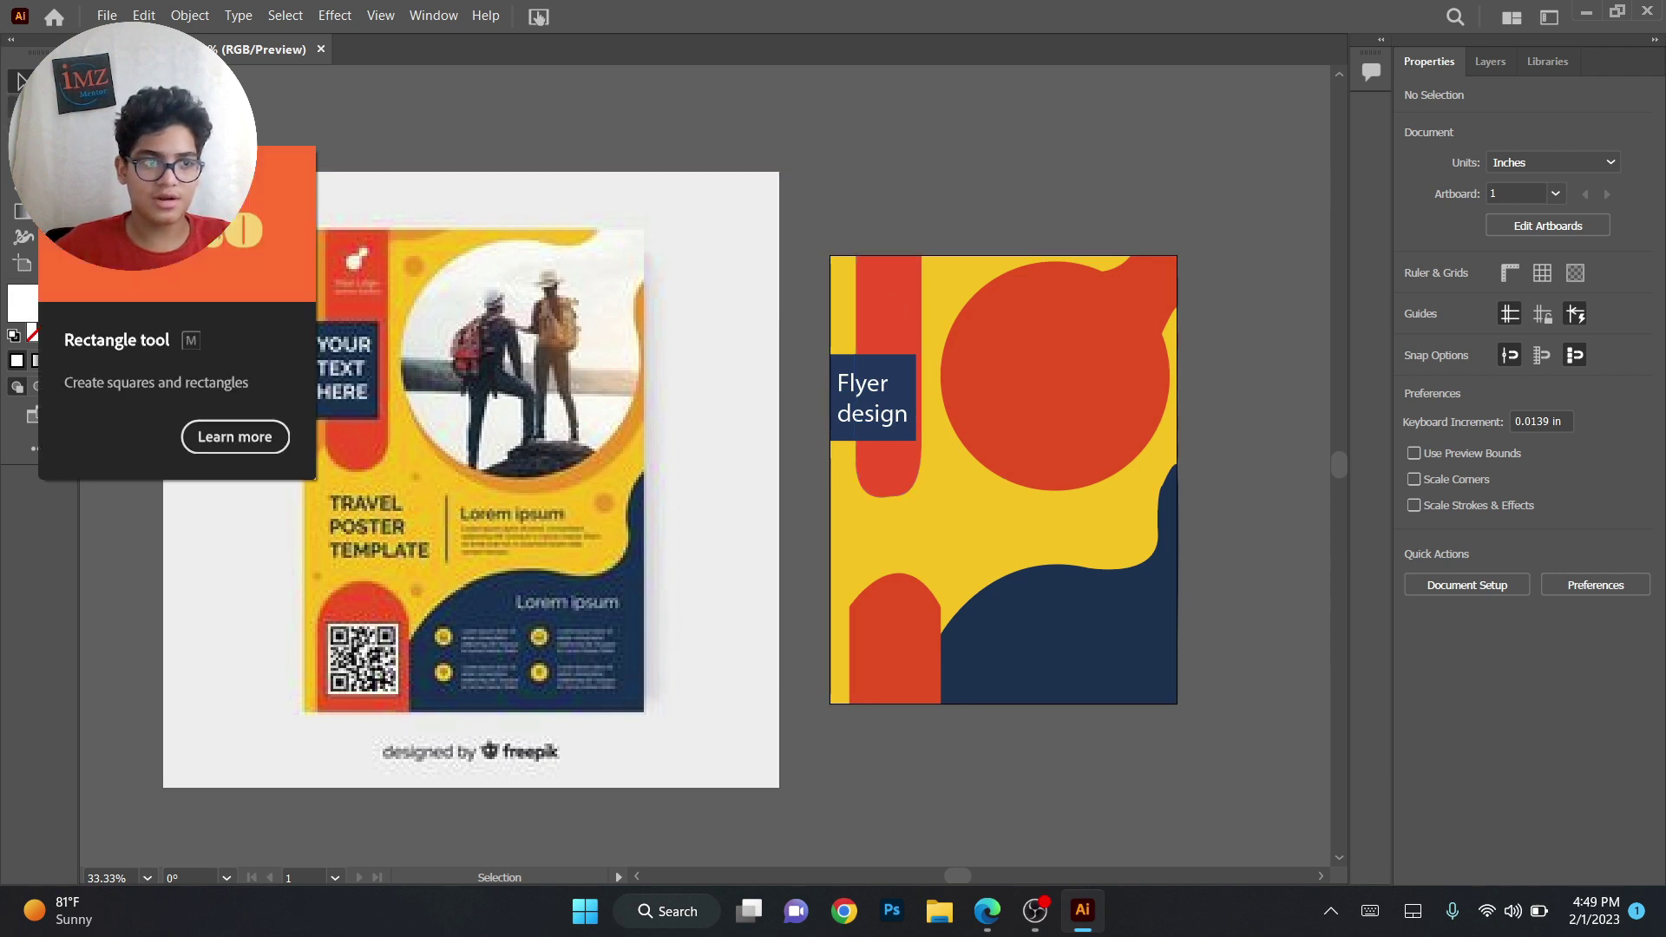
Switch to File Explorer and open the Windows (C:) drive
click(936, 911)
click(109, 762)
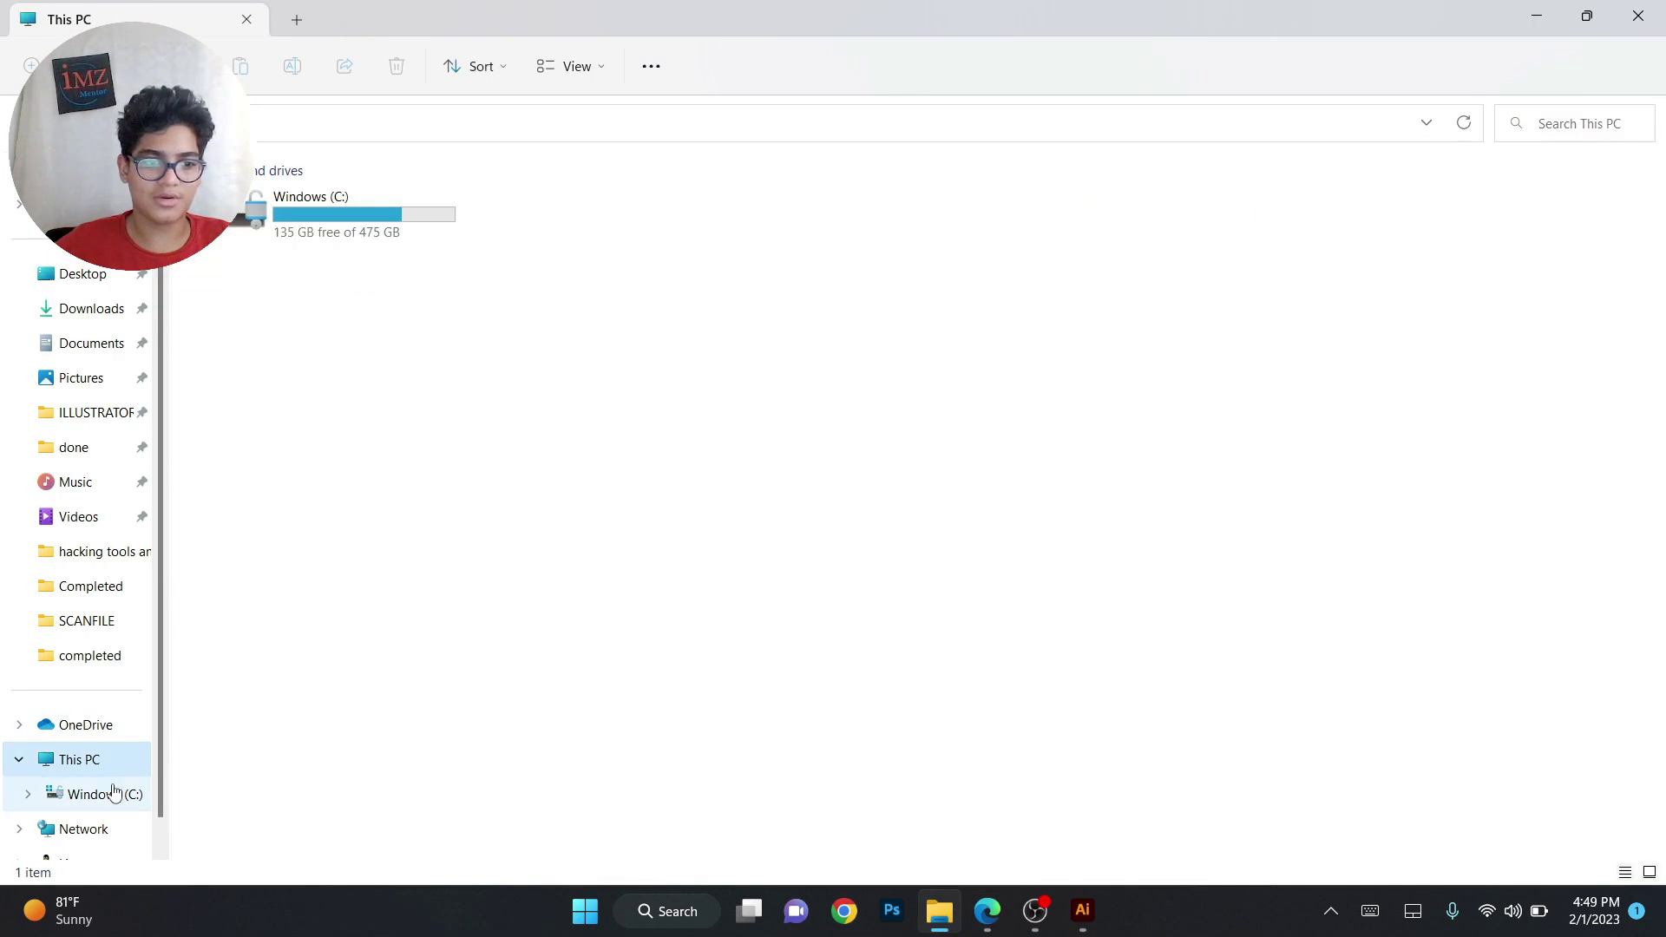
click(117, 794)
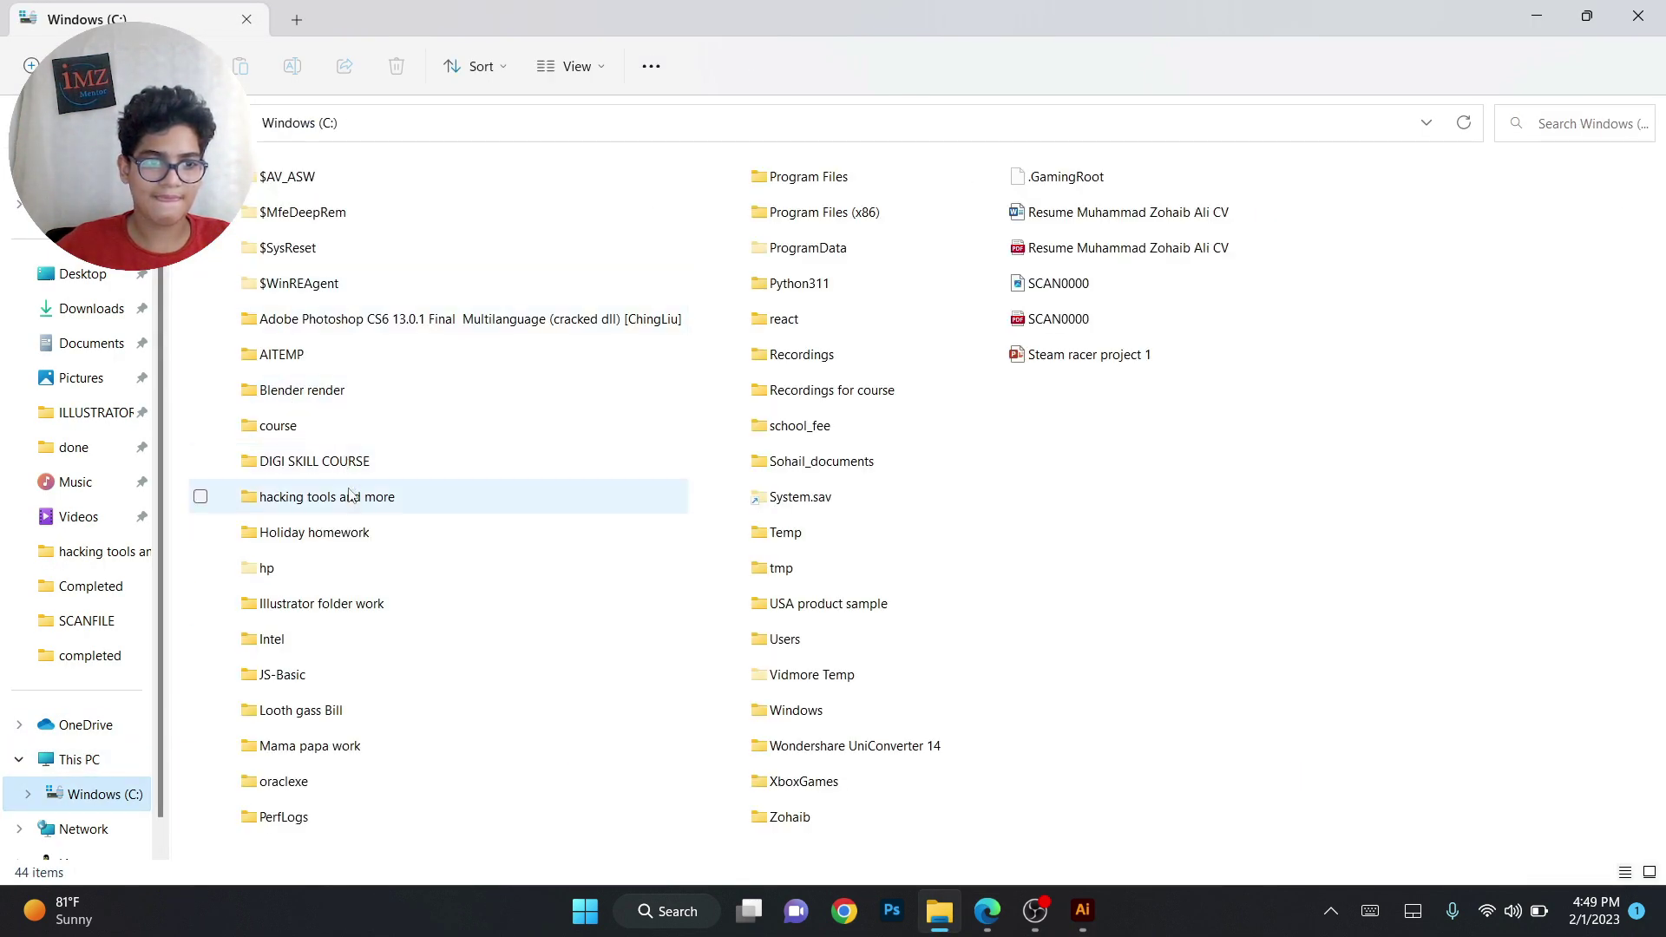
double_click(830, 406)
double_click(729, 249)
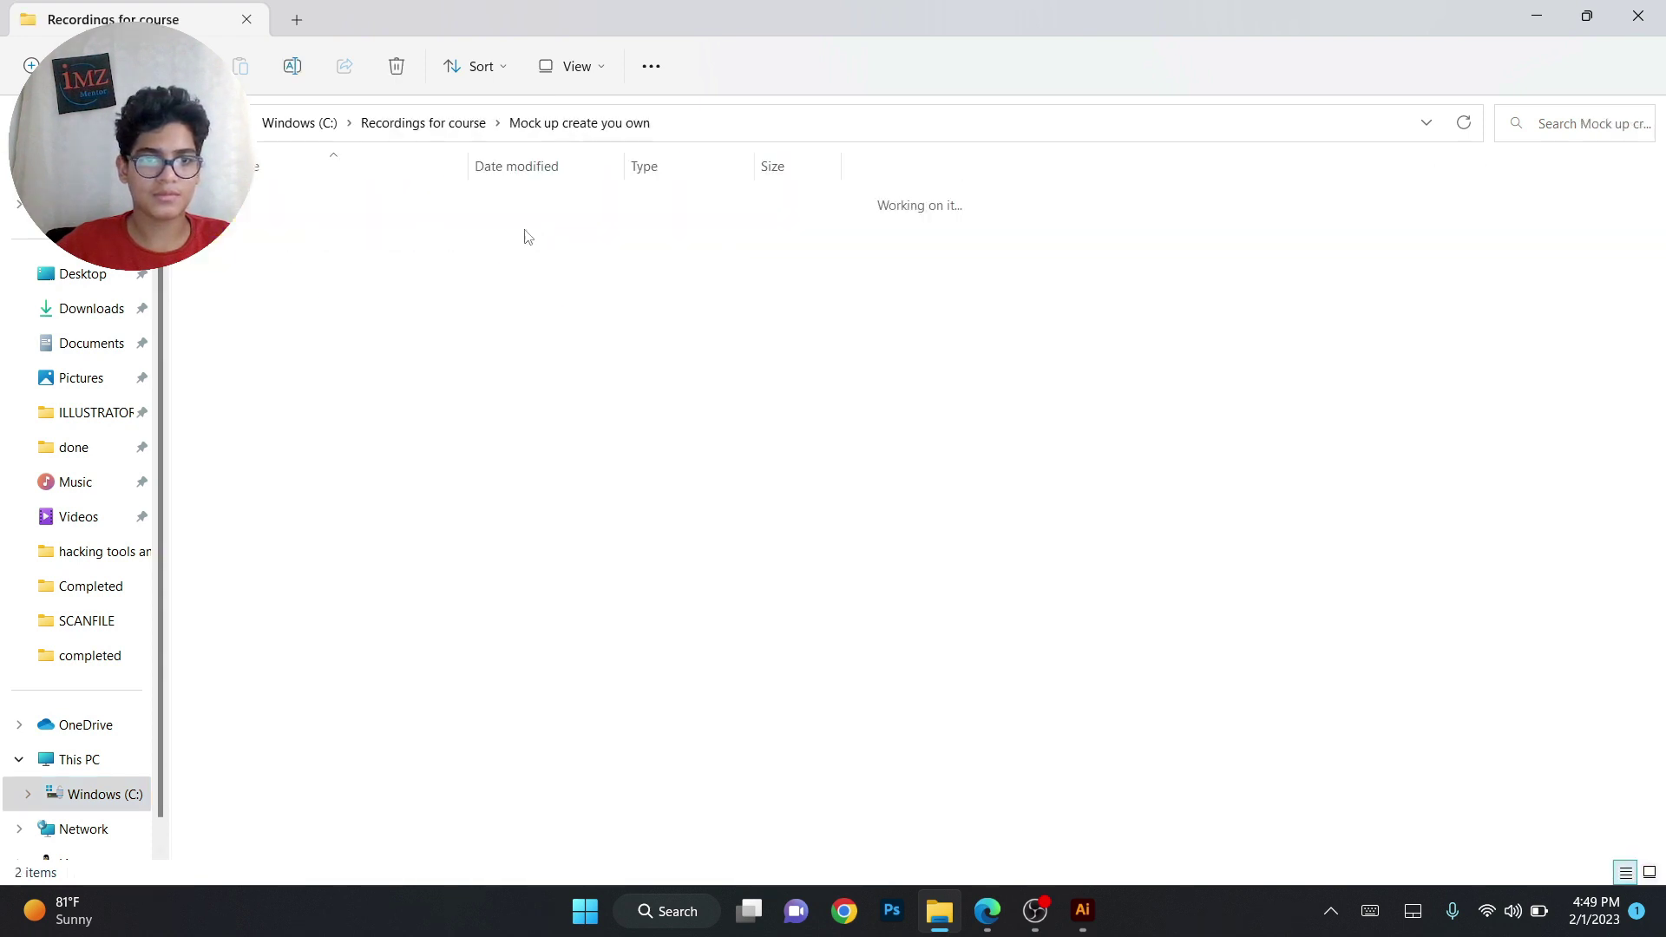
key(alt+Left)
key(alt+Left)
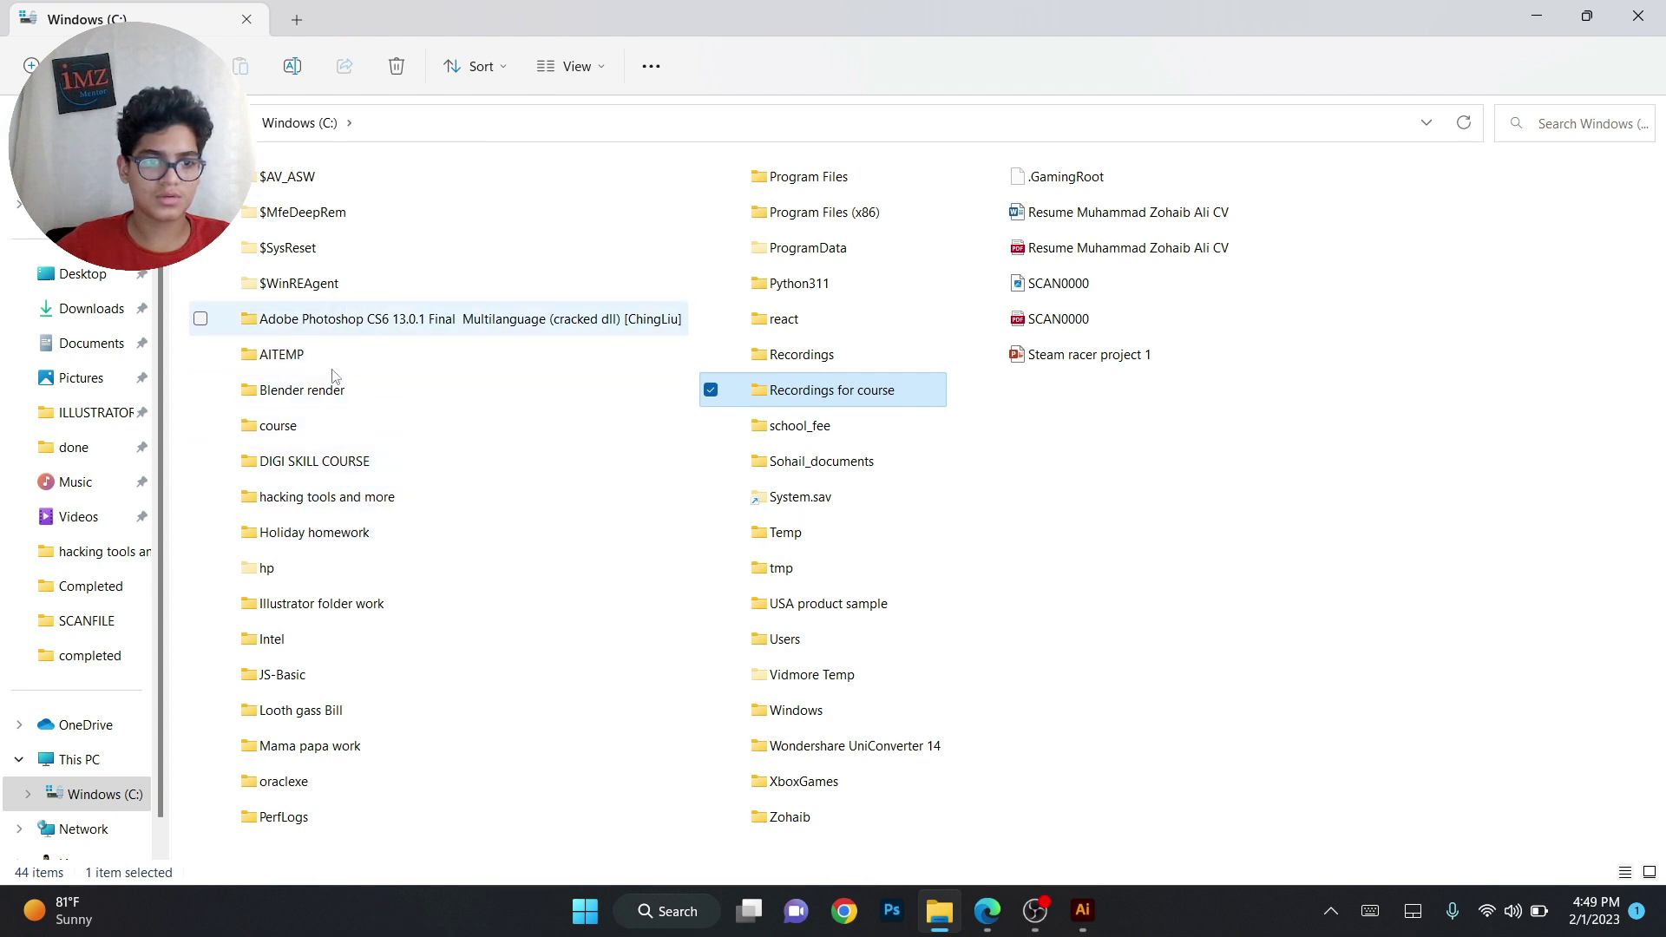
Open the Logos folder inside Illustrator folder work, The designs i have posted, My work
double_click(338, 605)
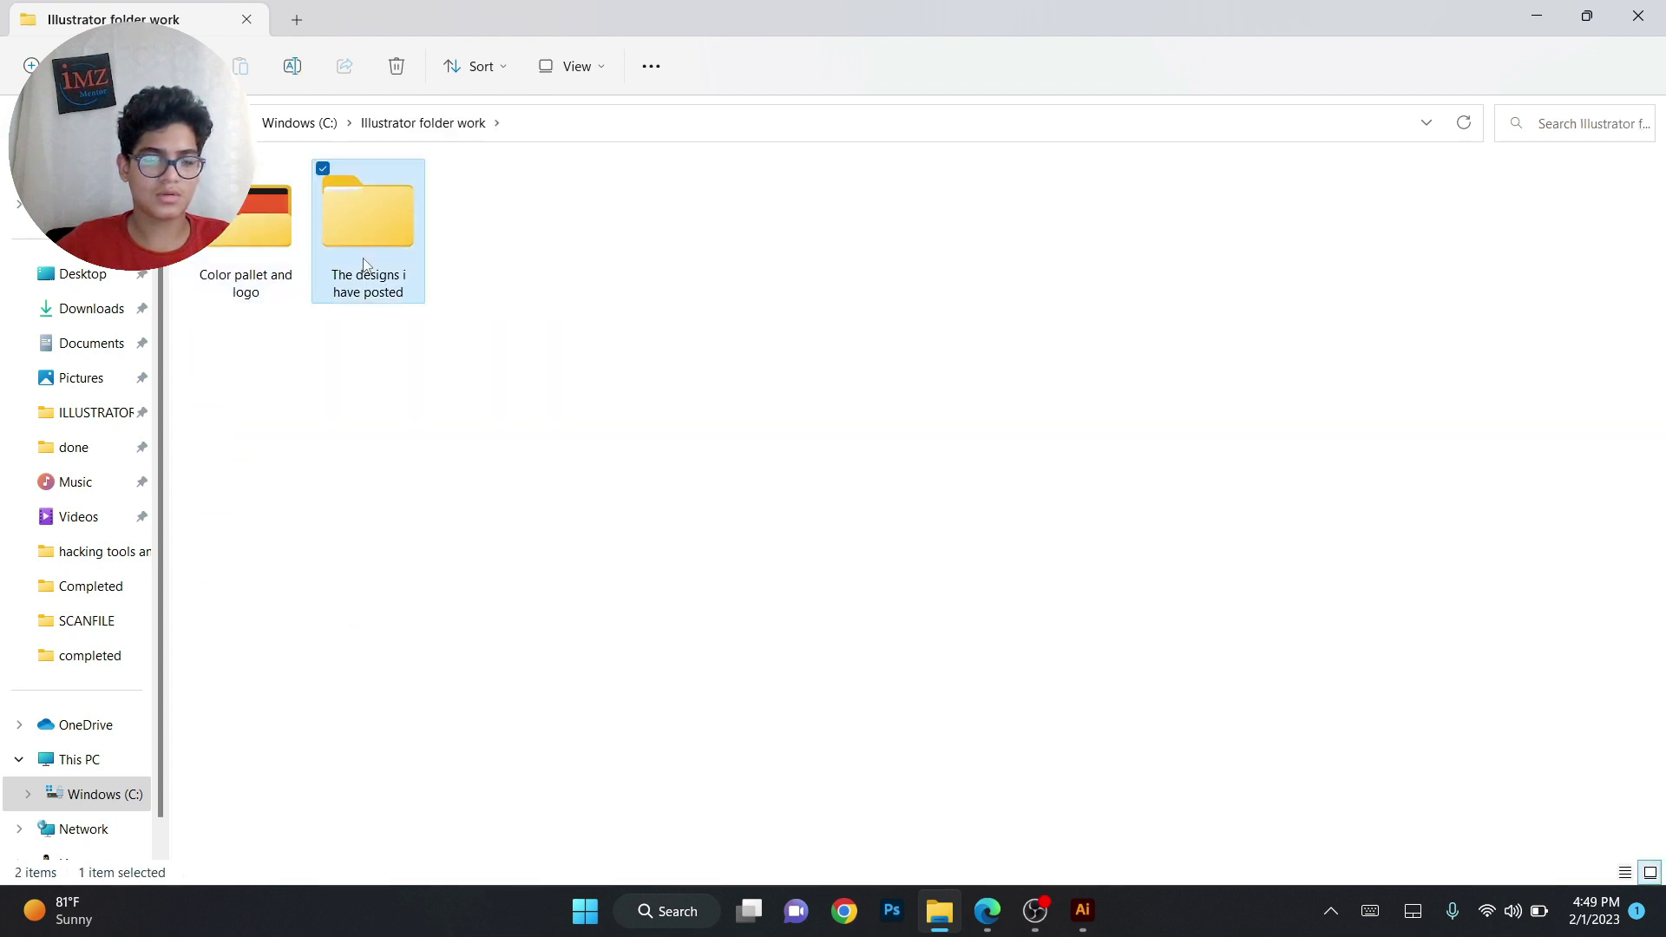
double_click(368, 221)
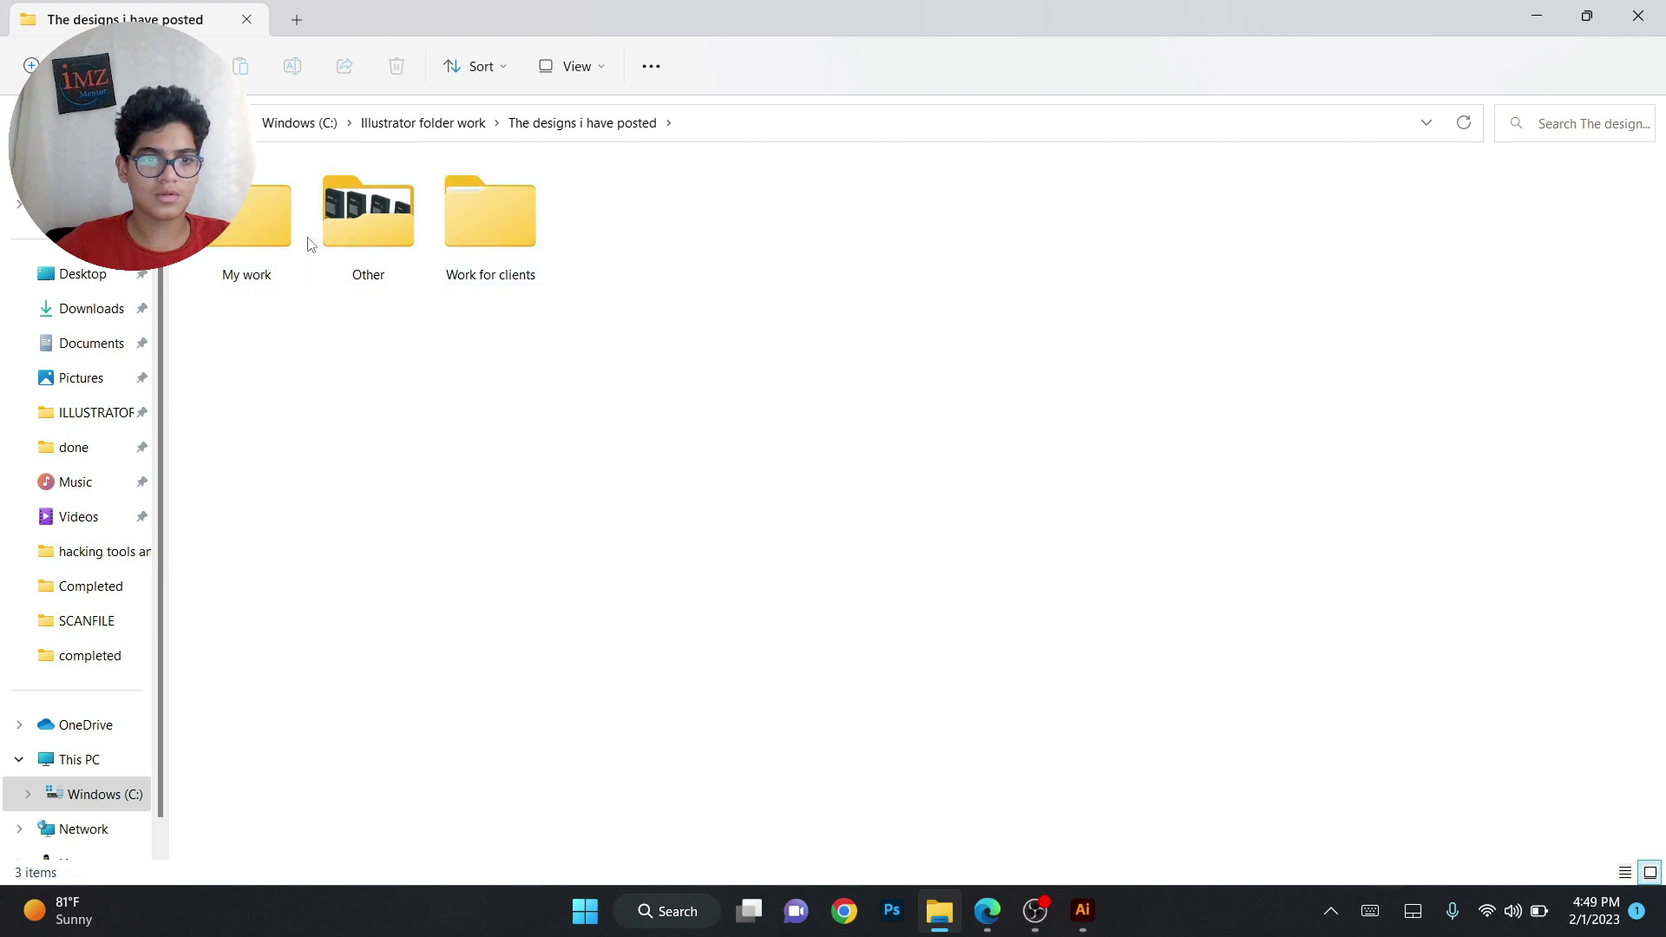
double_click(253, 231)
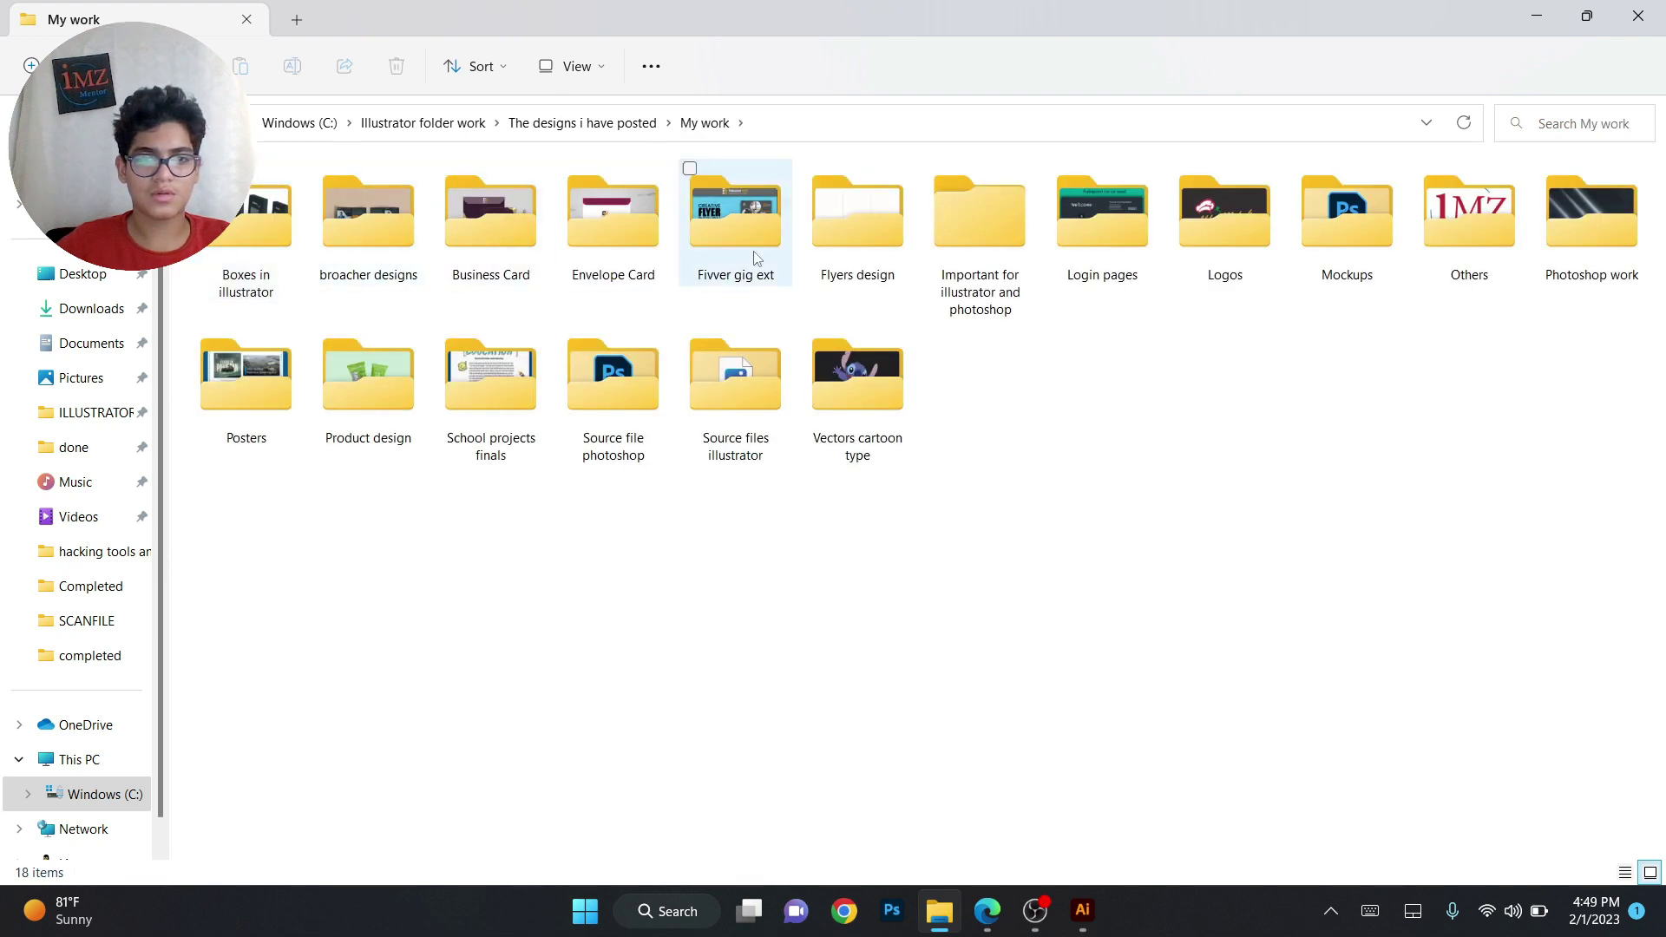
double_click(1178, 250)
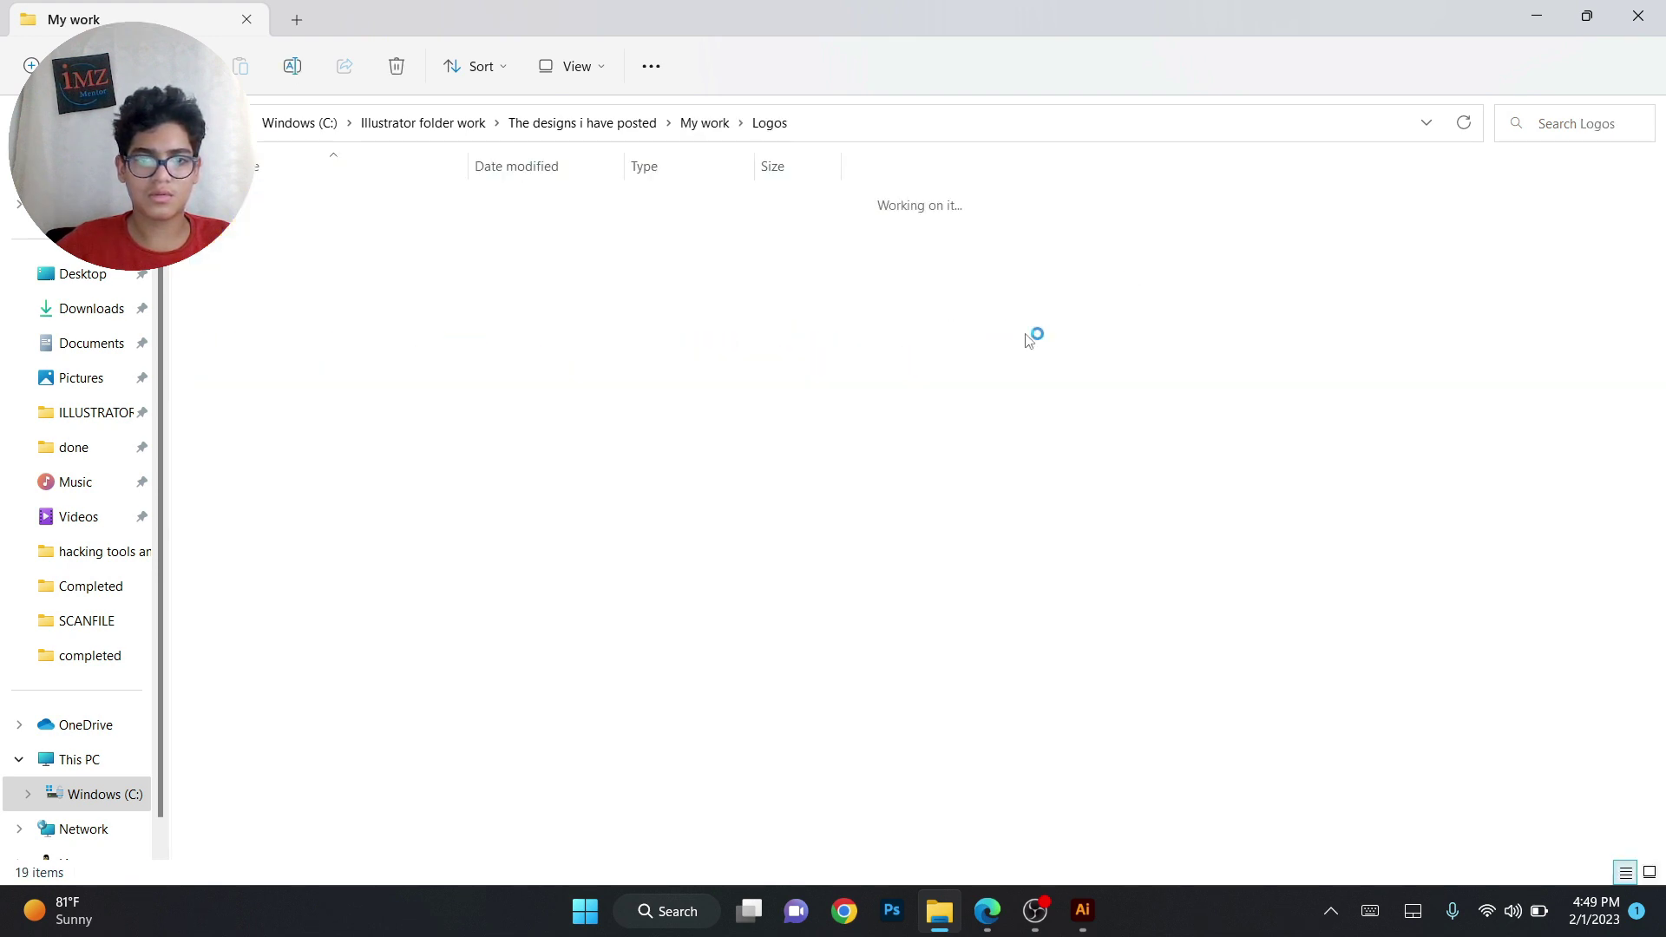
Place the iMZ Mentor logo image from the Logos folder into the Illustrator document and embed it
click(493, 241)
drag(744, 11, 411, 235)
drag(494, 433, 935, 184)
drag(846, 295, 836, 380)
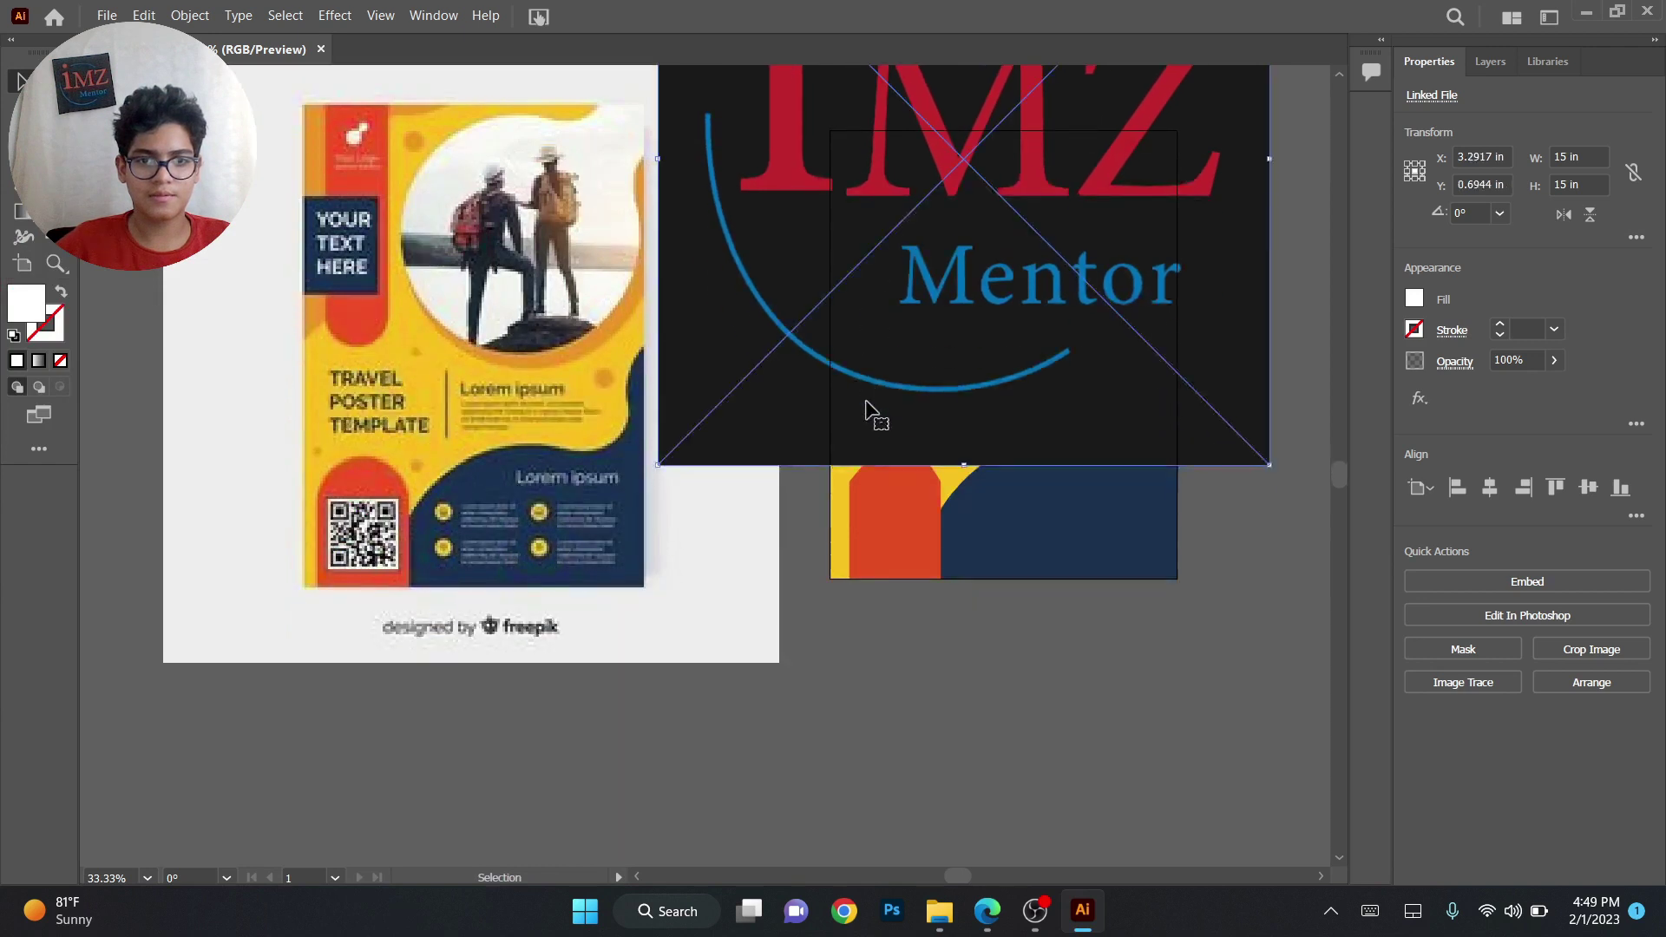
scroll(855, 385, up, 1)
scroll(854, 385, down, 1)
drag(859, 386, 797, 526)
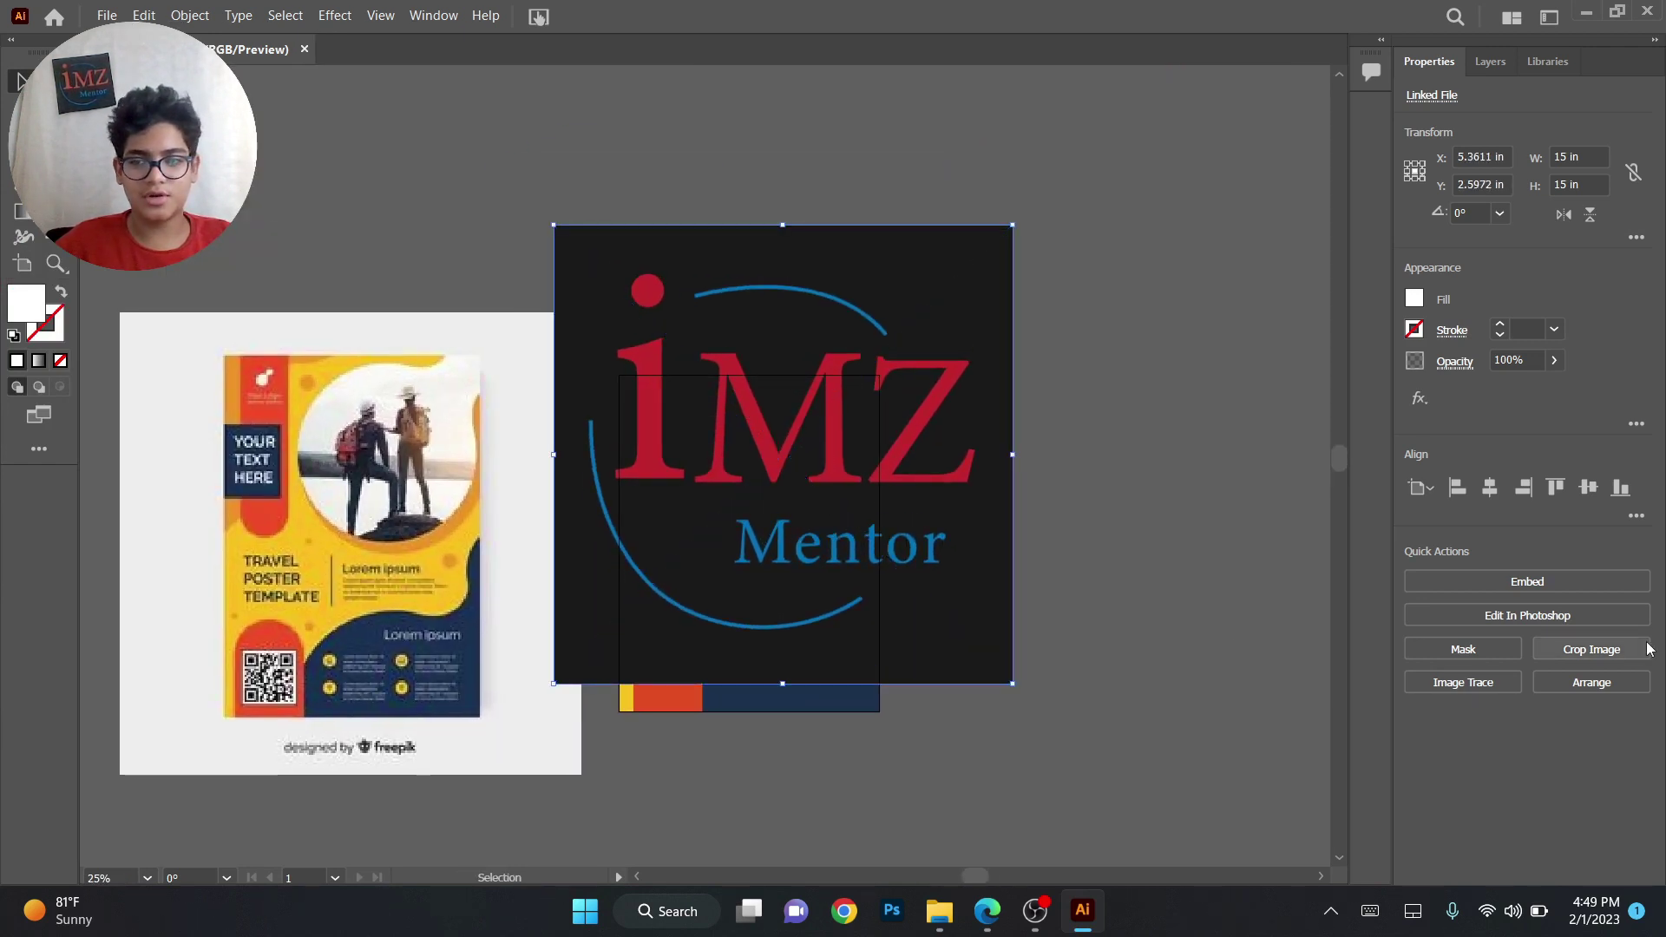
click(1484, 587)
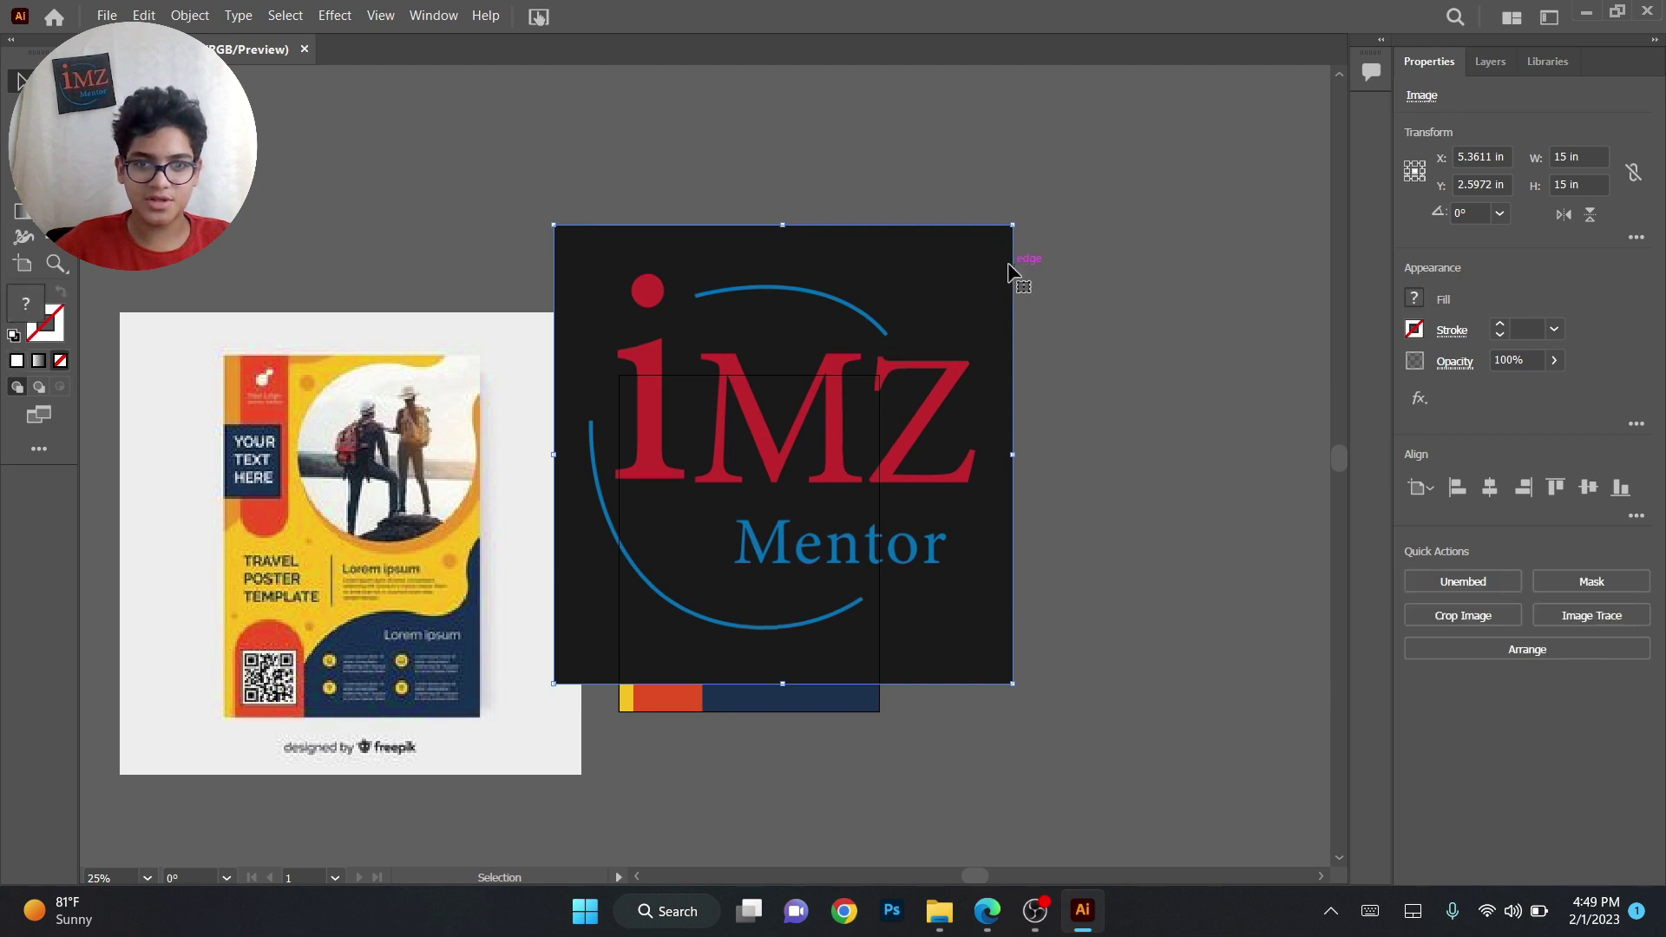
Shrink the iMZ Mentor logo proportionally and place it at the top of the red band, above the navy square
drag(1016, 227, 841, 396)
key(ctrl+equal)
key(ctrl+equal)
drag(890, 533, 570, 381)
click(579, 267)
scroll(751, 431, left, 3)
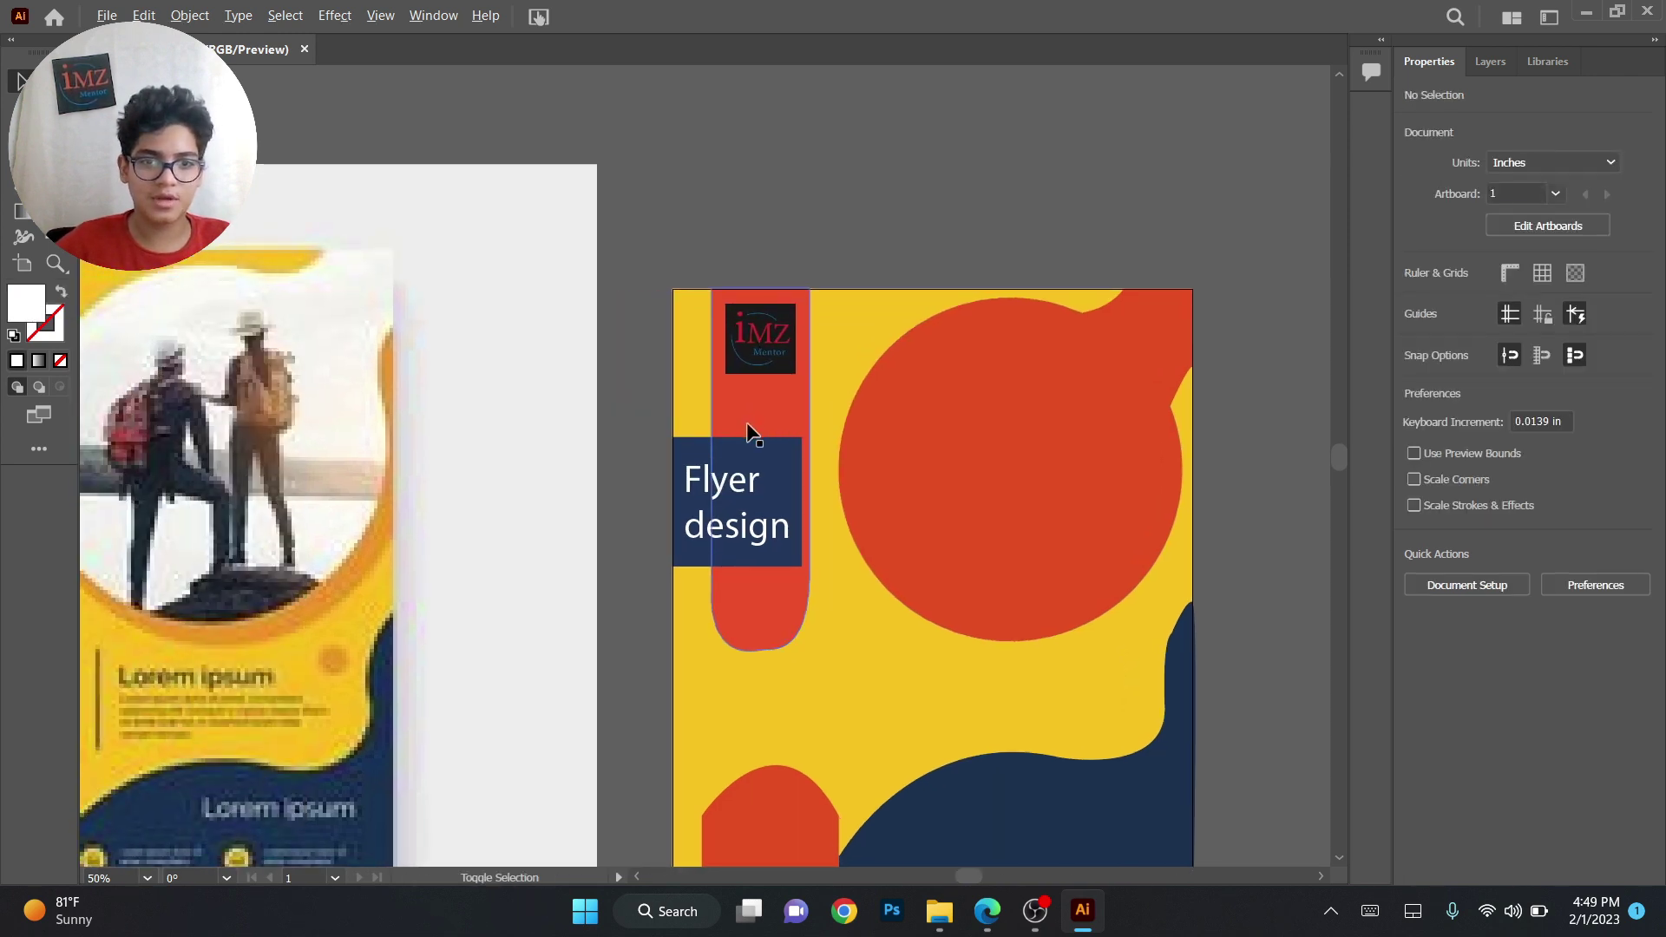
scroll(749, 429, down, 1)
drag(736, 466, 791, 430)
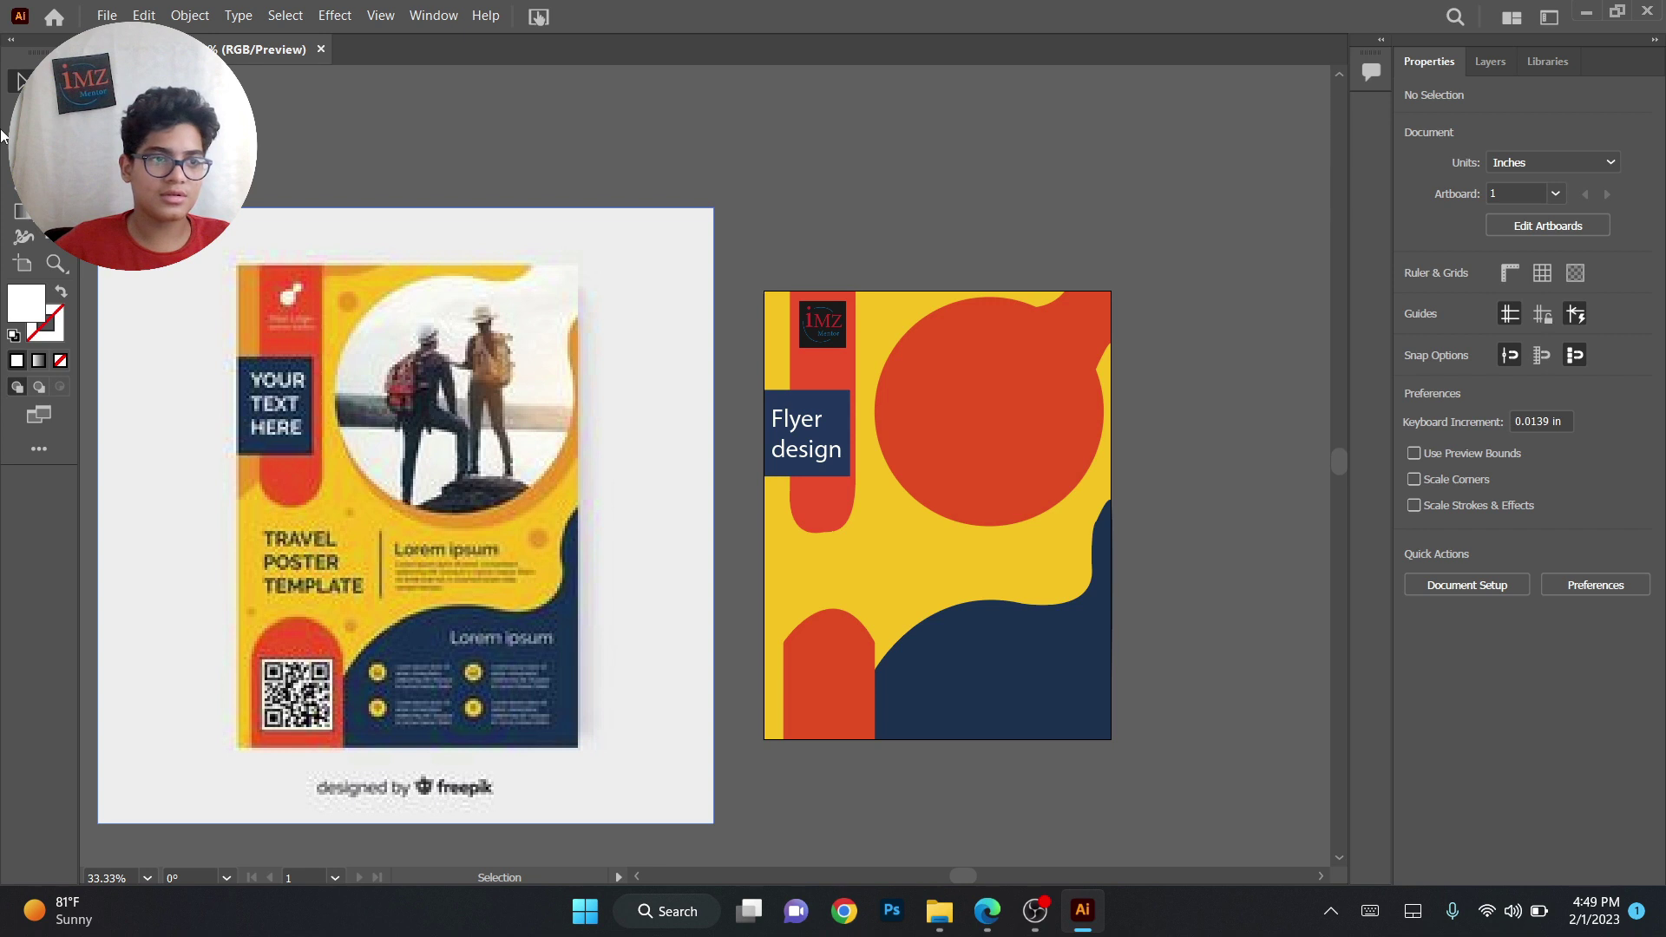
Add two area text boxes with Lorem ipsum placeholder text, one above the other, below the red circle
key(t)
drag(910, 545, 1045, 562)
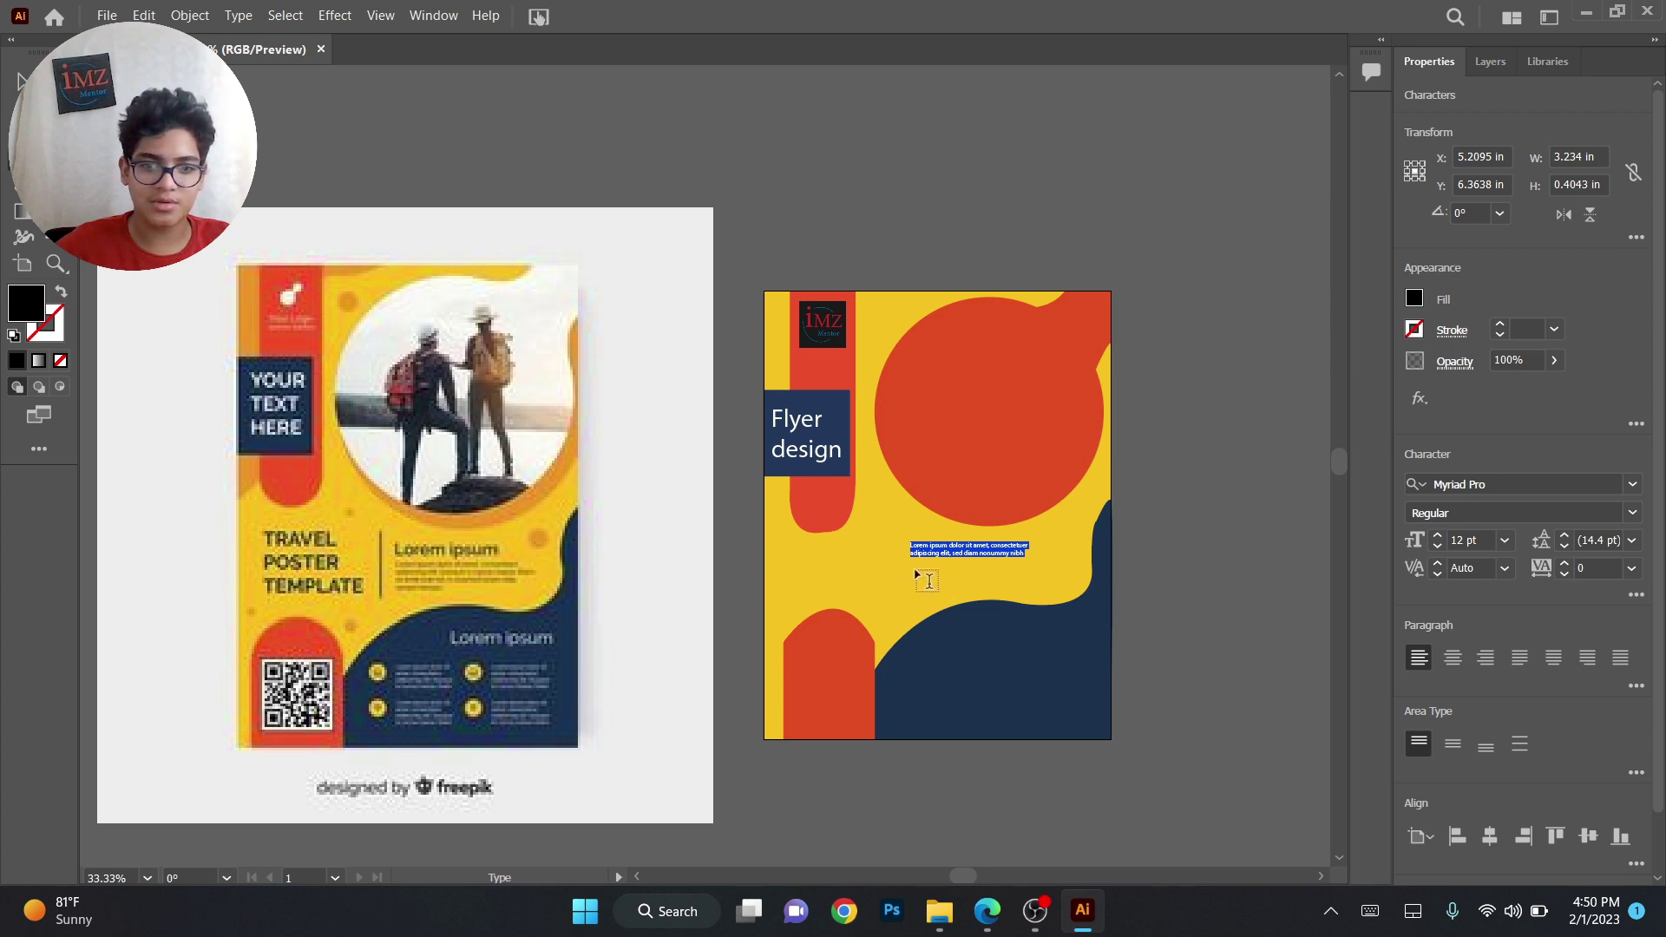
drag(913, 567, 1074, 590)
click(24, 80)
click(173, 156)
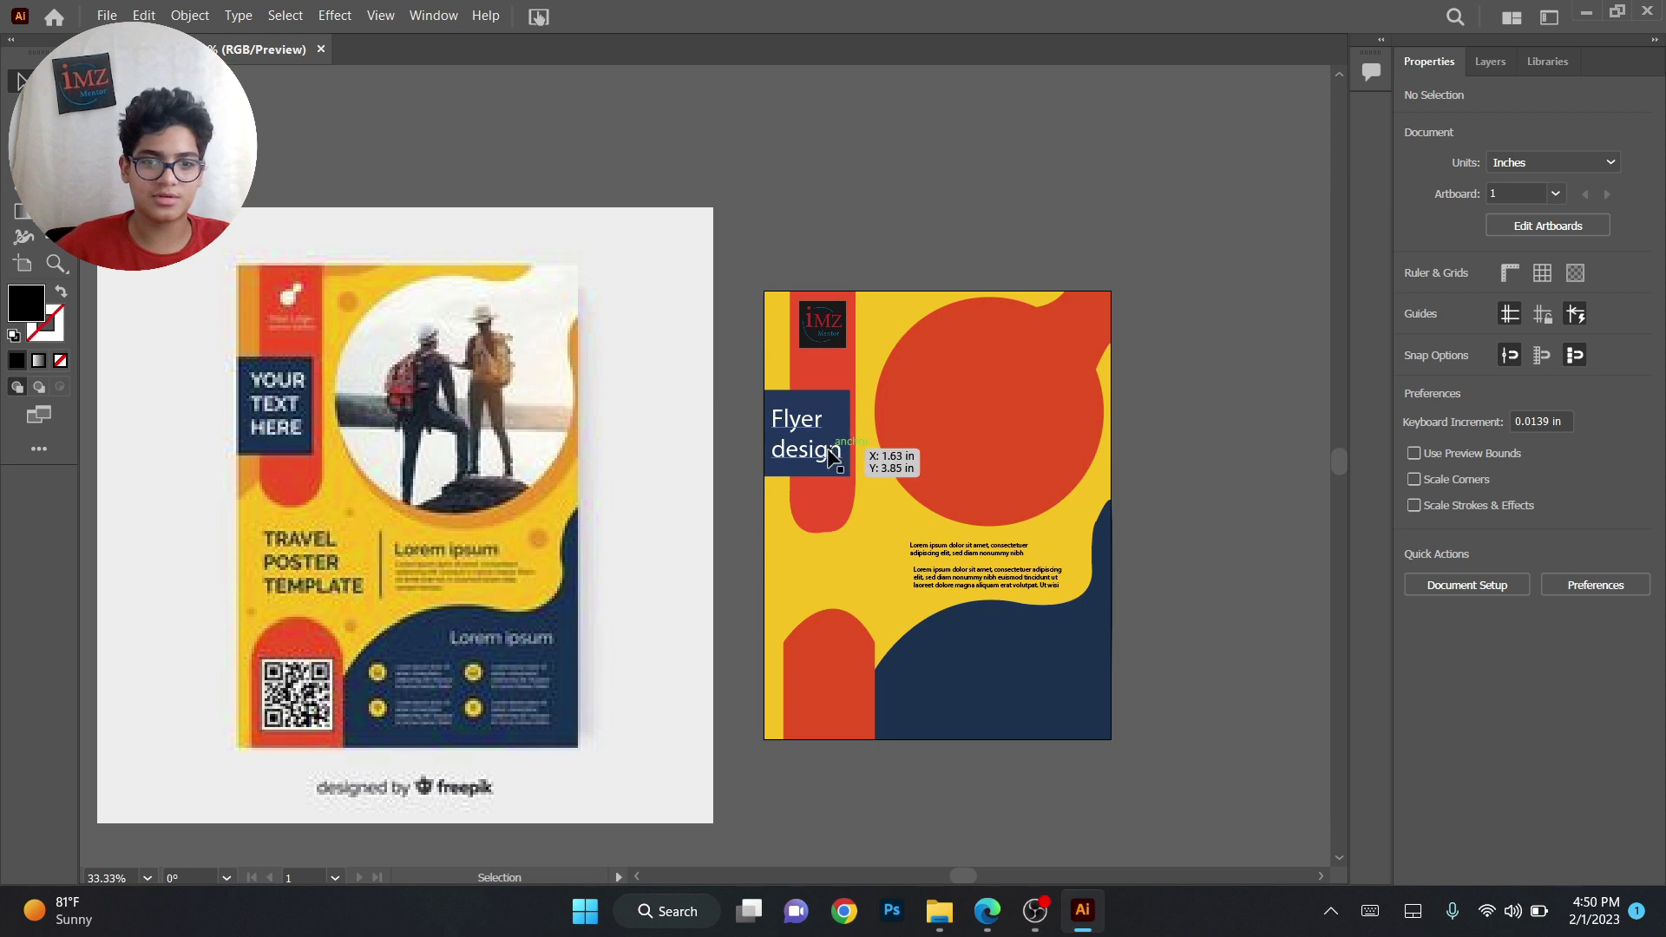
Duplicate the "Flyer design" text below the red band, beside the placeholder text, and fill the copy with black (000000)
drag(833, 455, 860, 574)
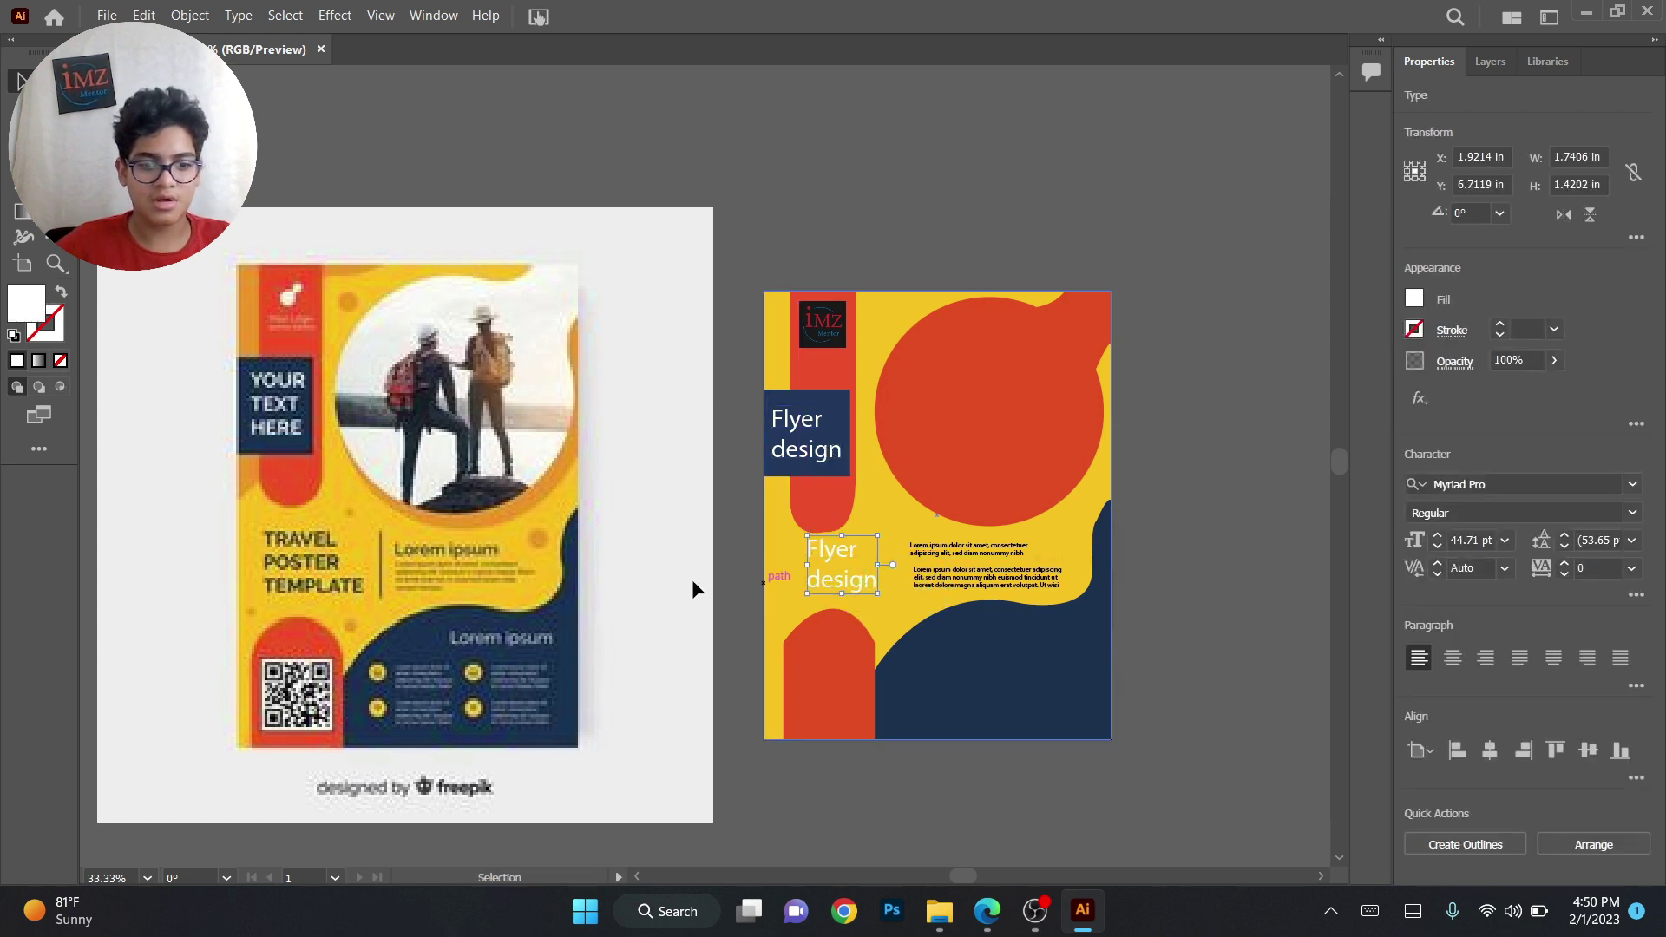
double_click(26, 303)
text(000000)
click(1441, 461)
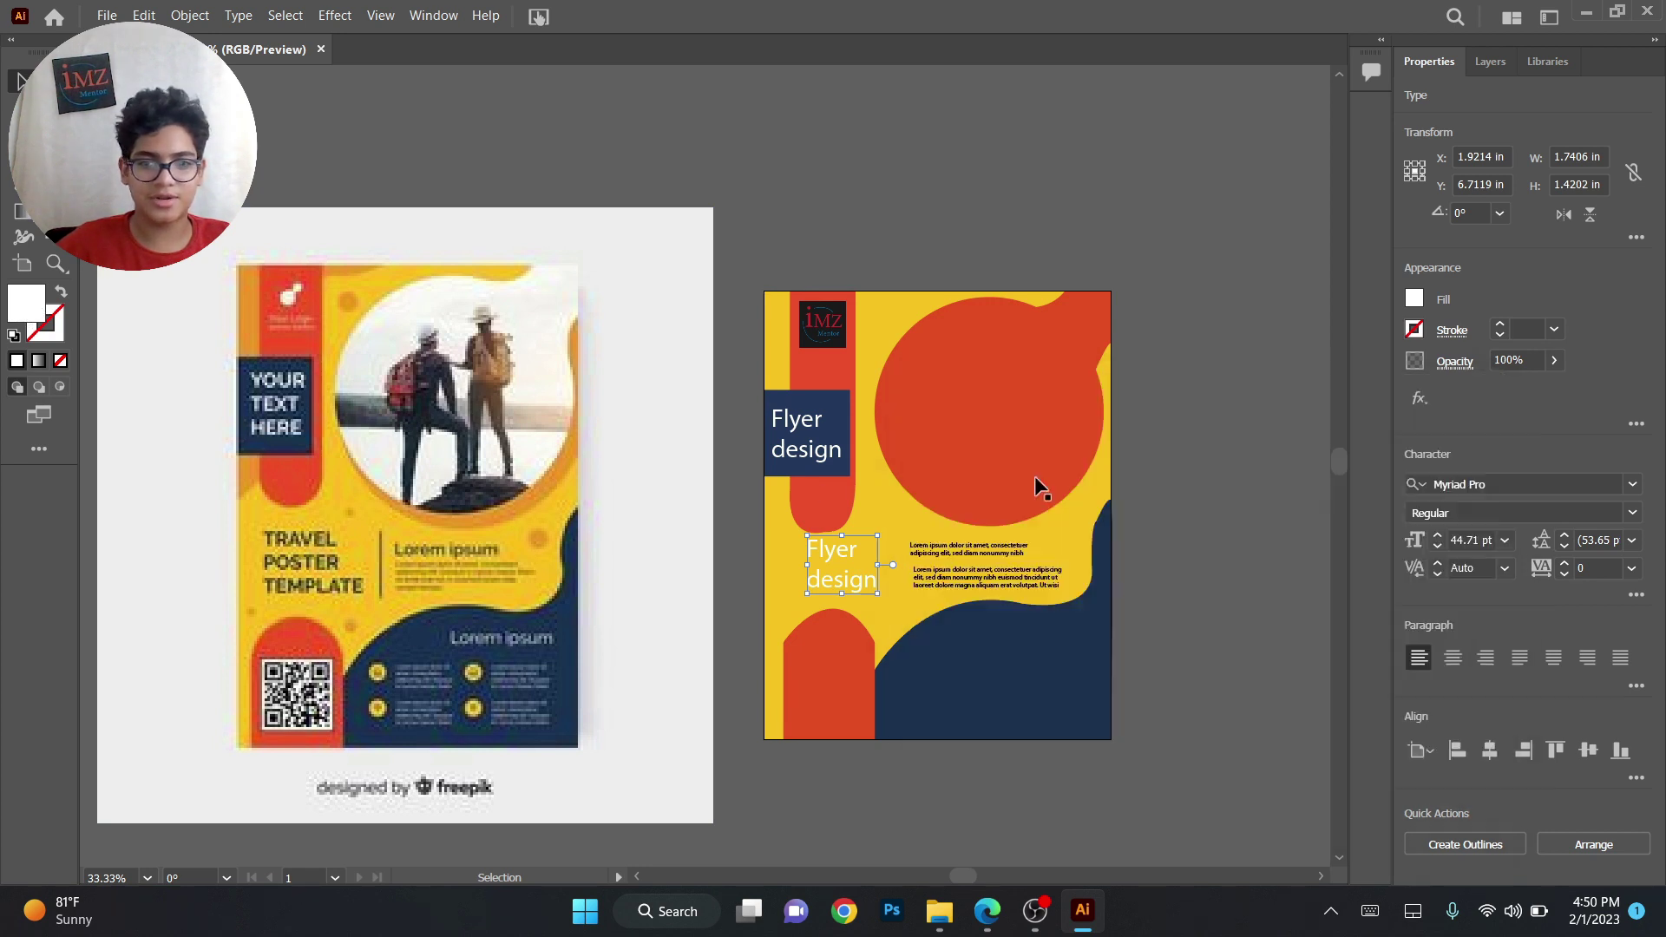
click(893, 193)
Nudge the black "Flyer design" text slightly down beside the placeholder text and set its font style to Semibold
drag(835, 558, 842, 563)
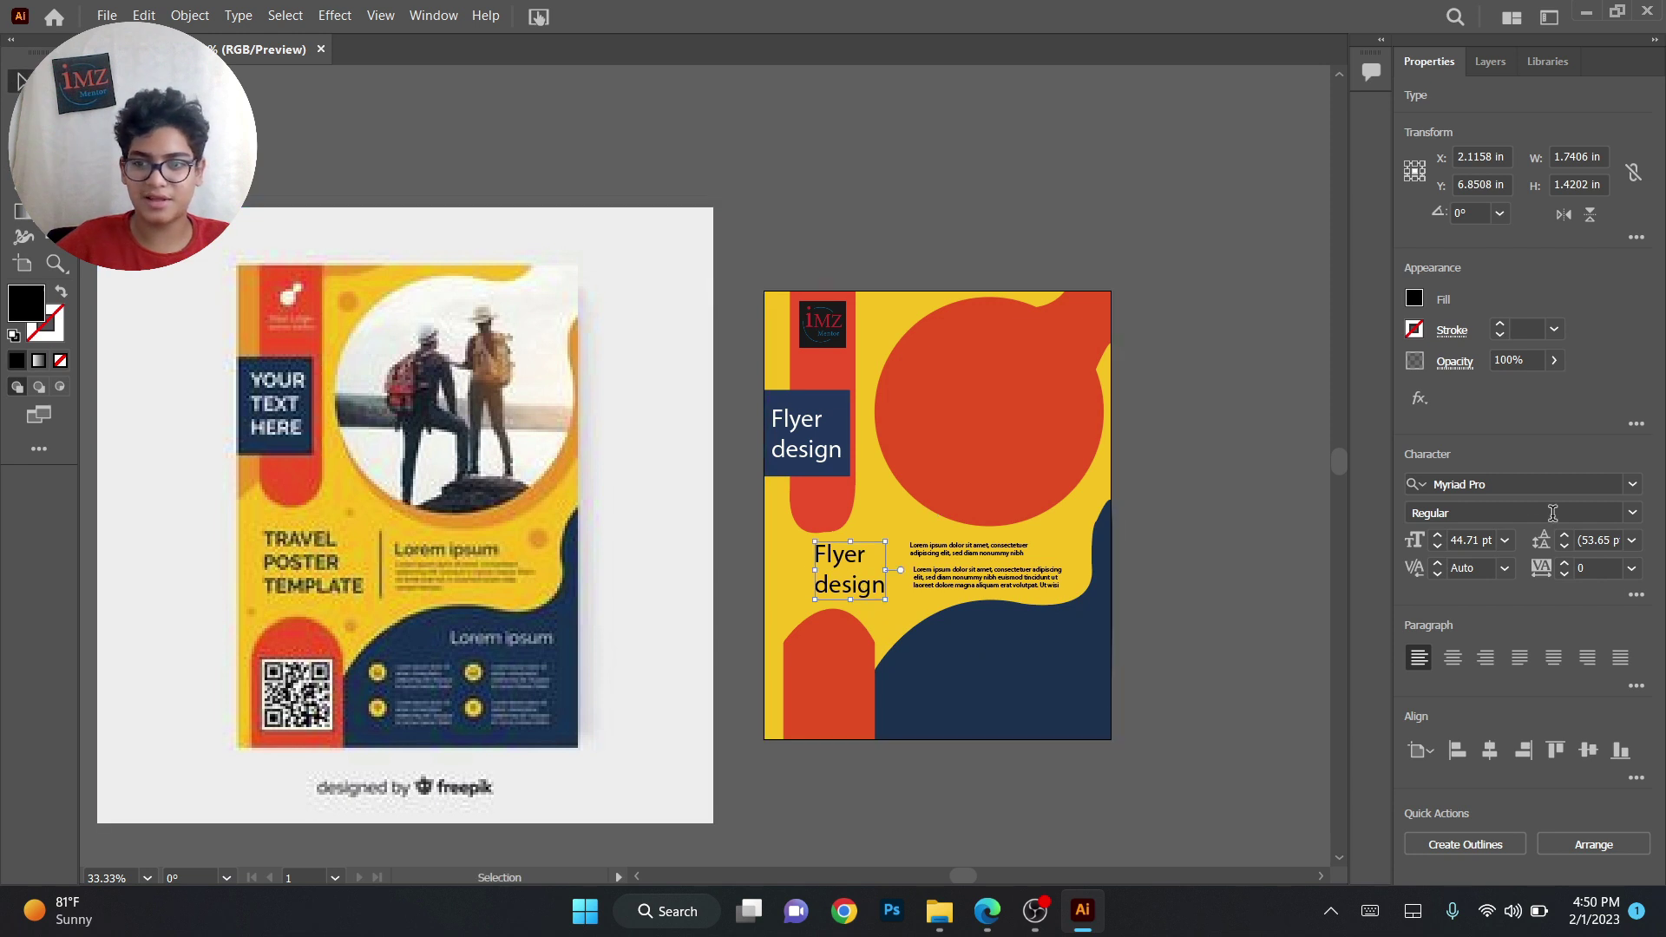
click(1634, 488)
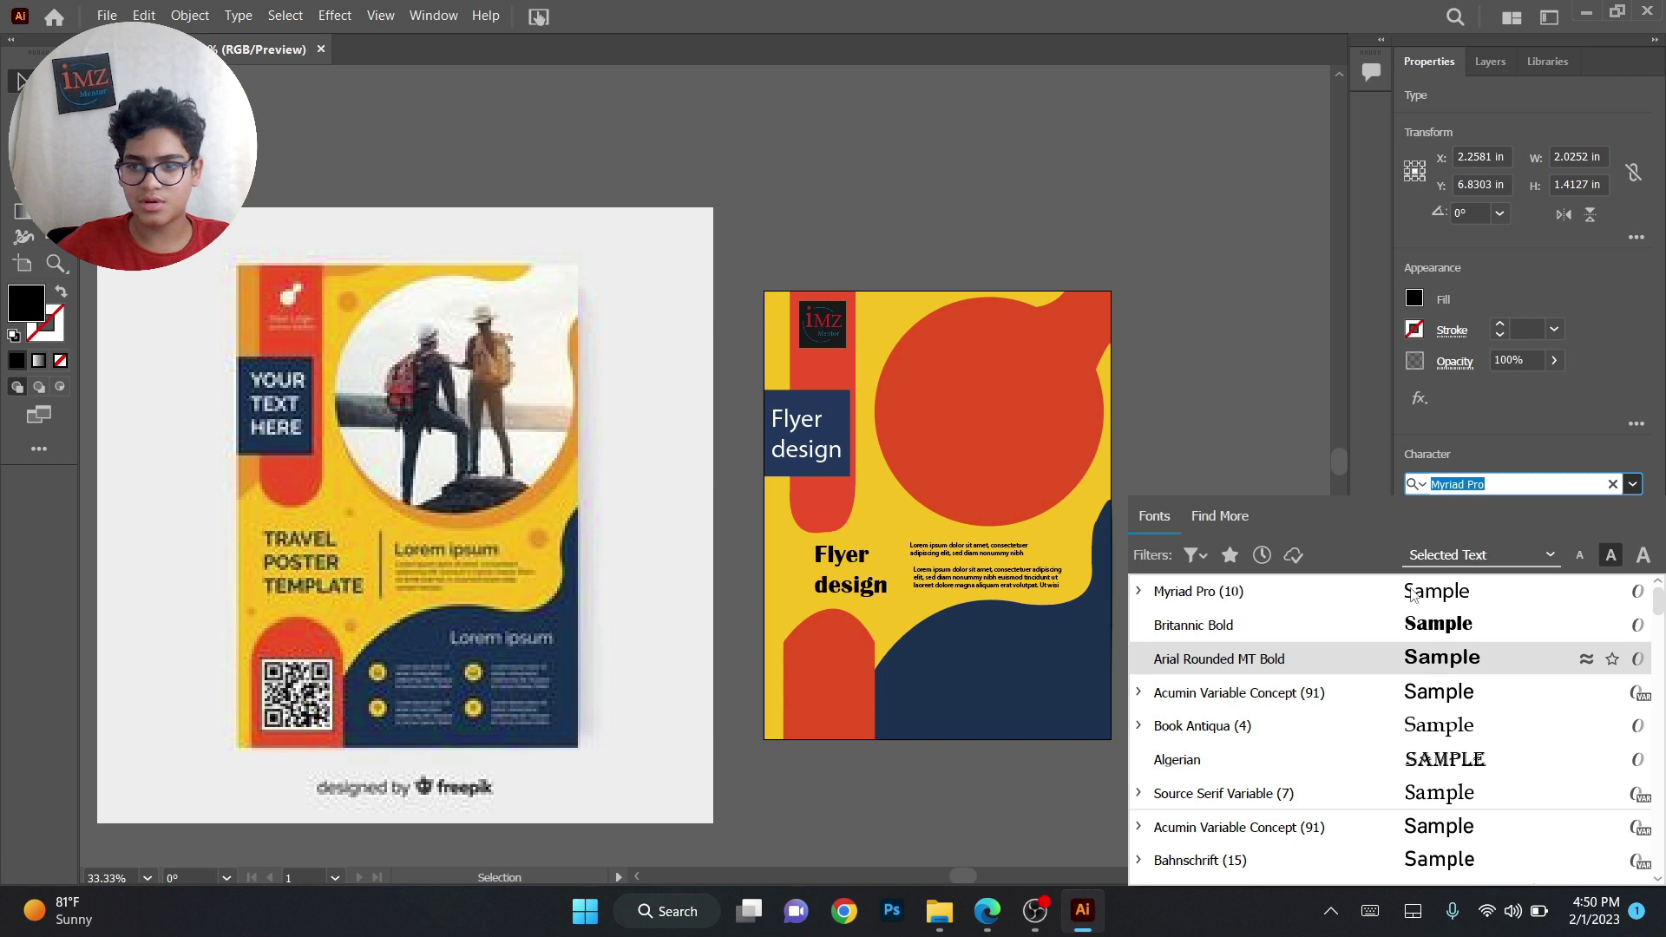
click(1294, 407)
click(841, 563)
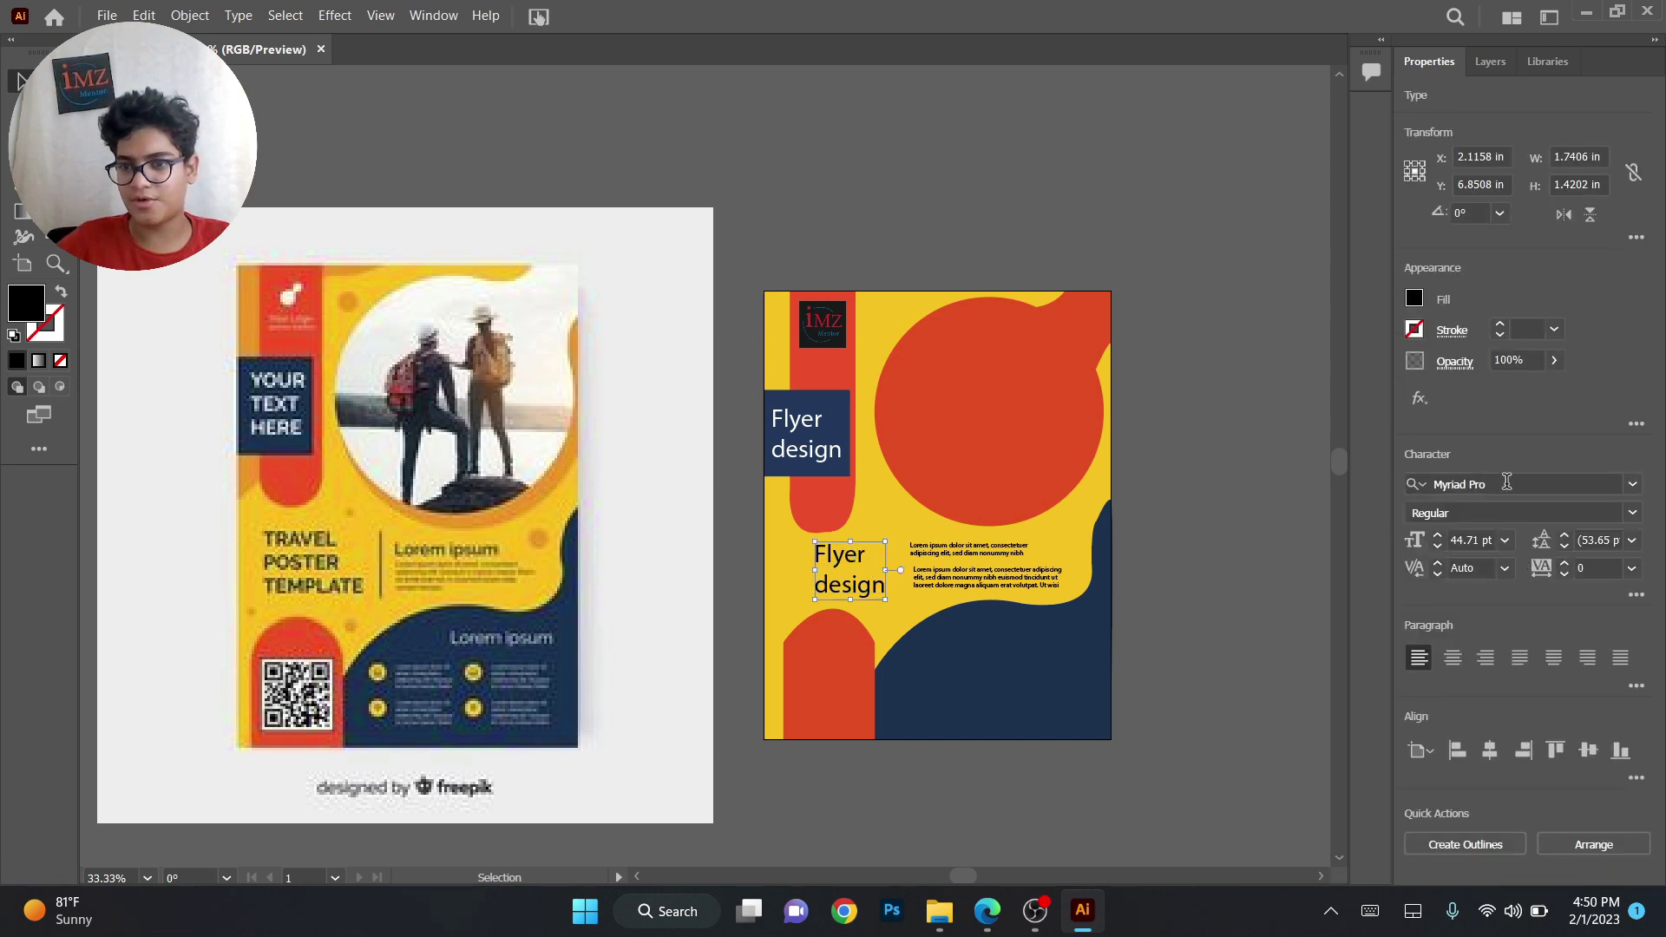
click(1633, 513)
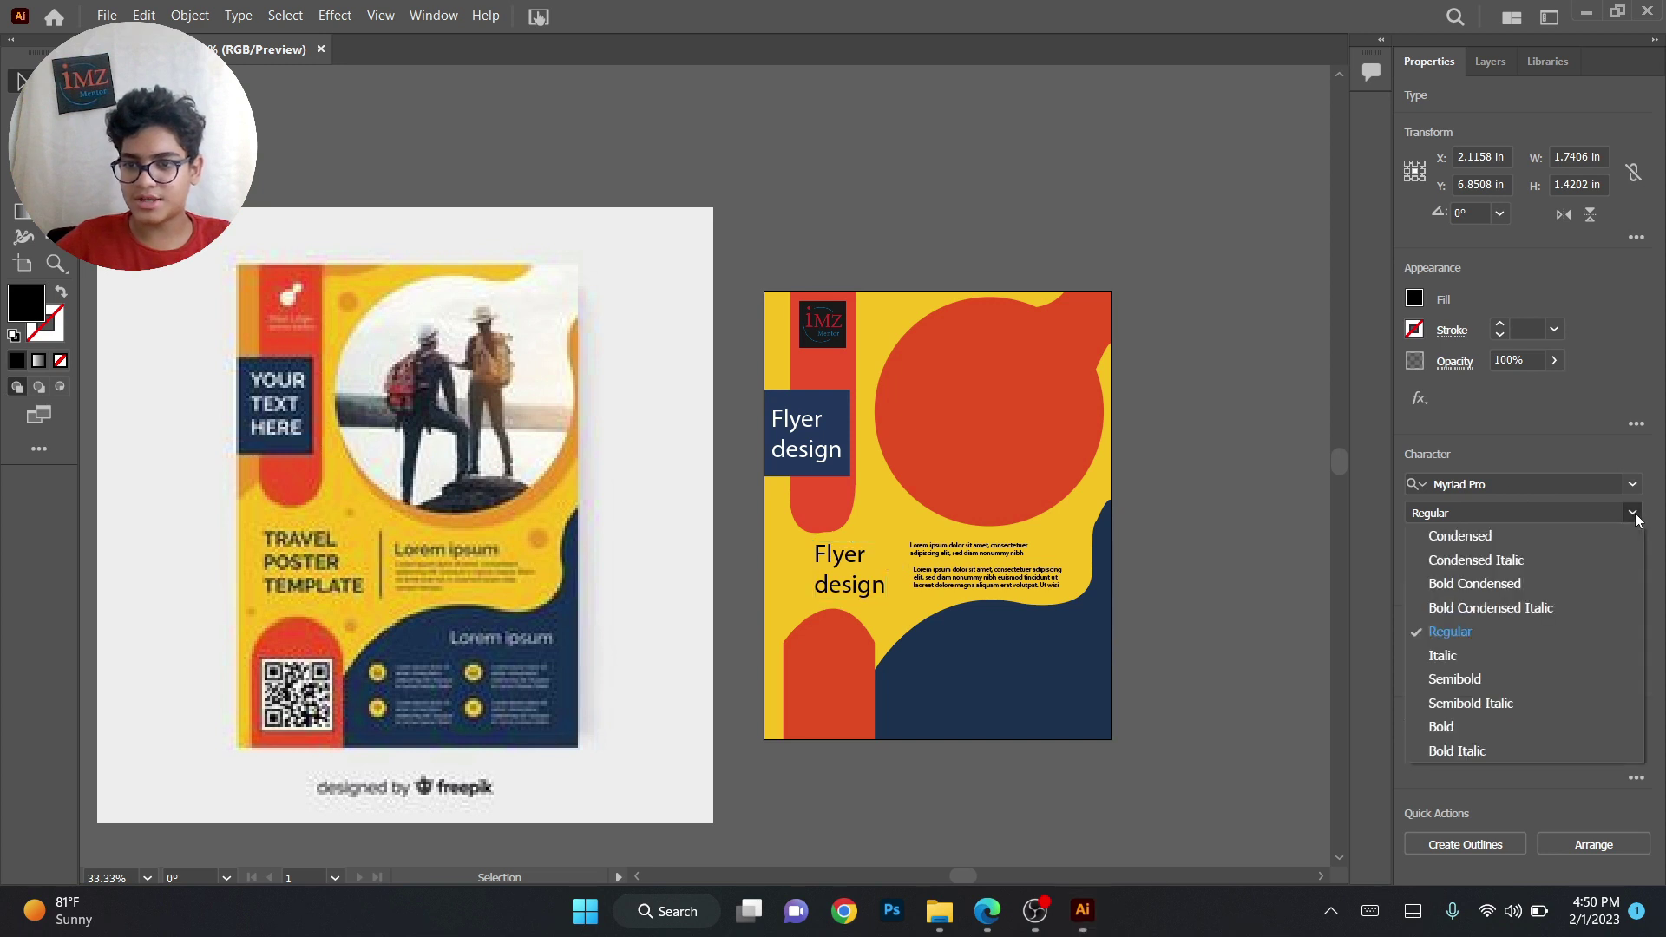
click(1491, 679)
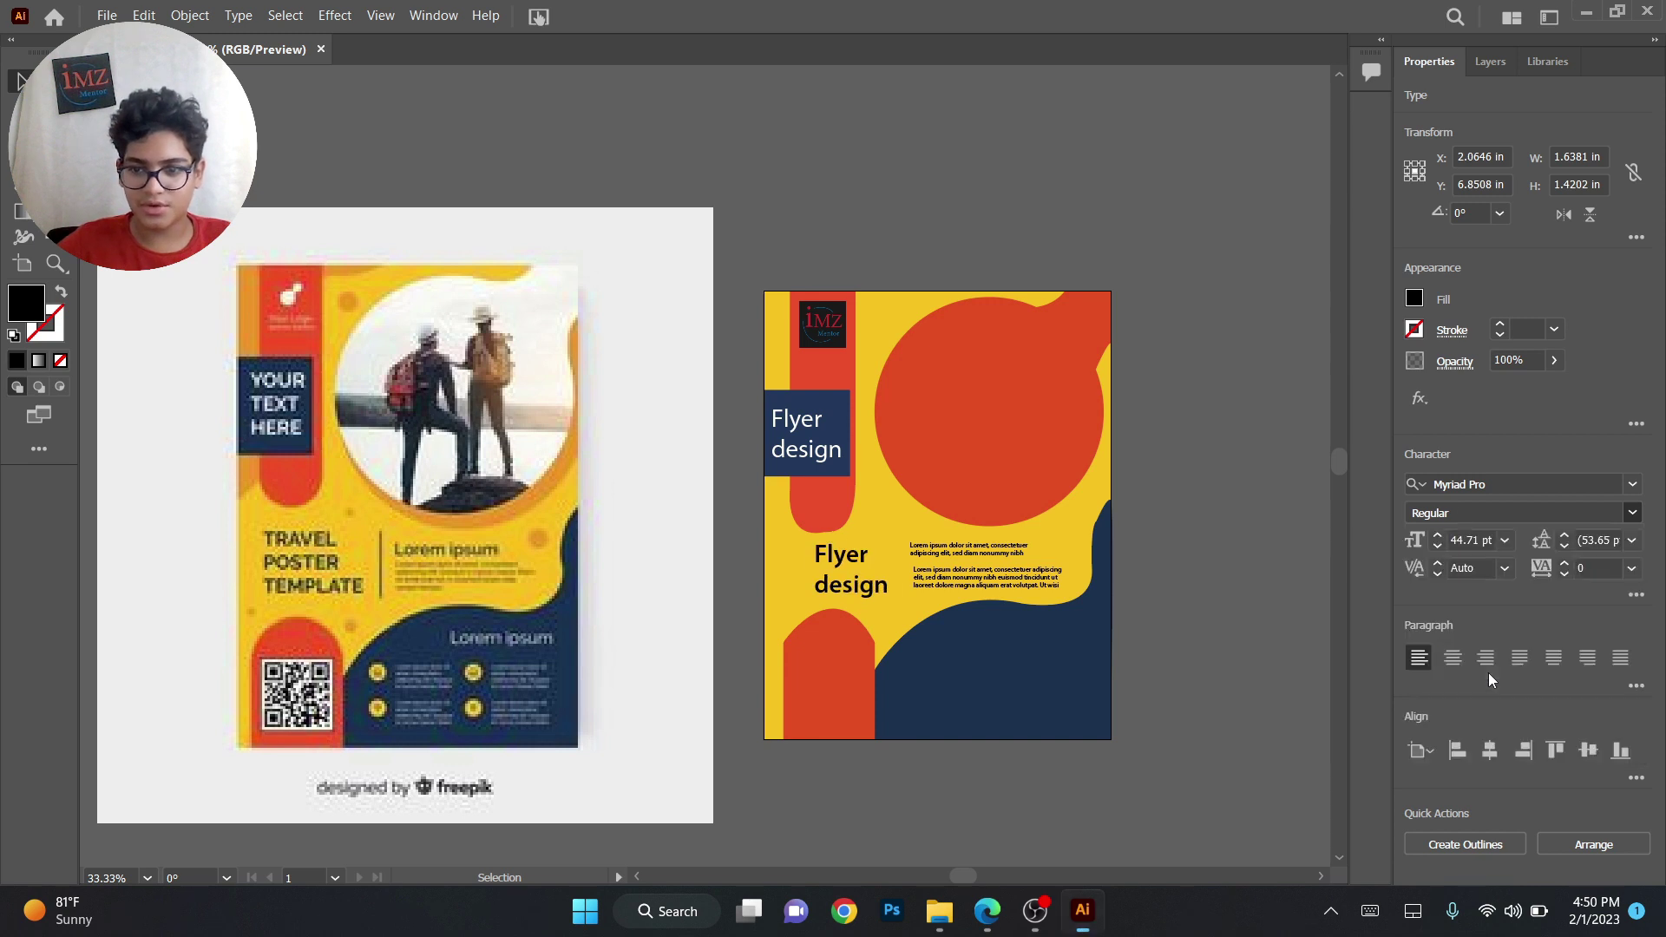
click(1272, 453)
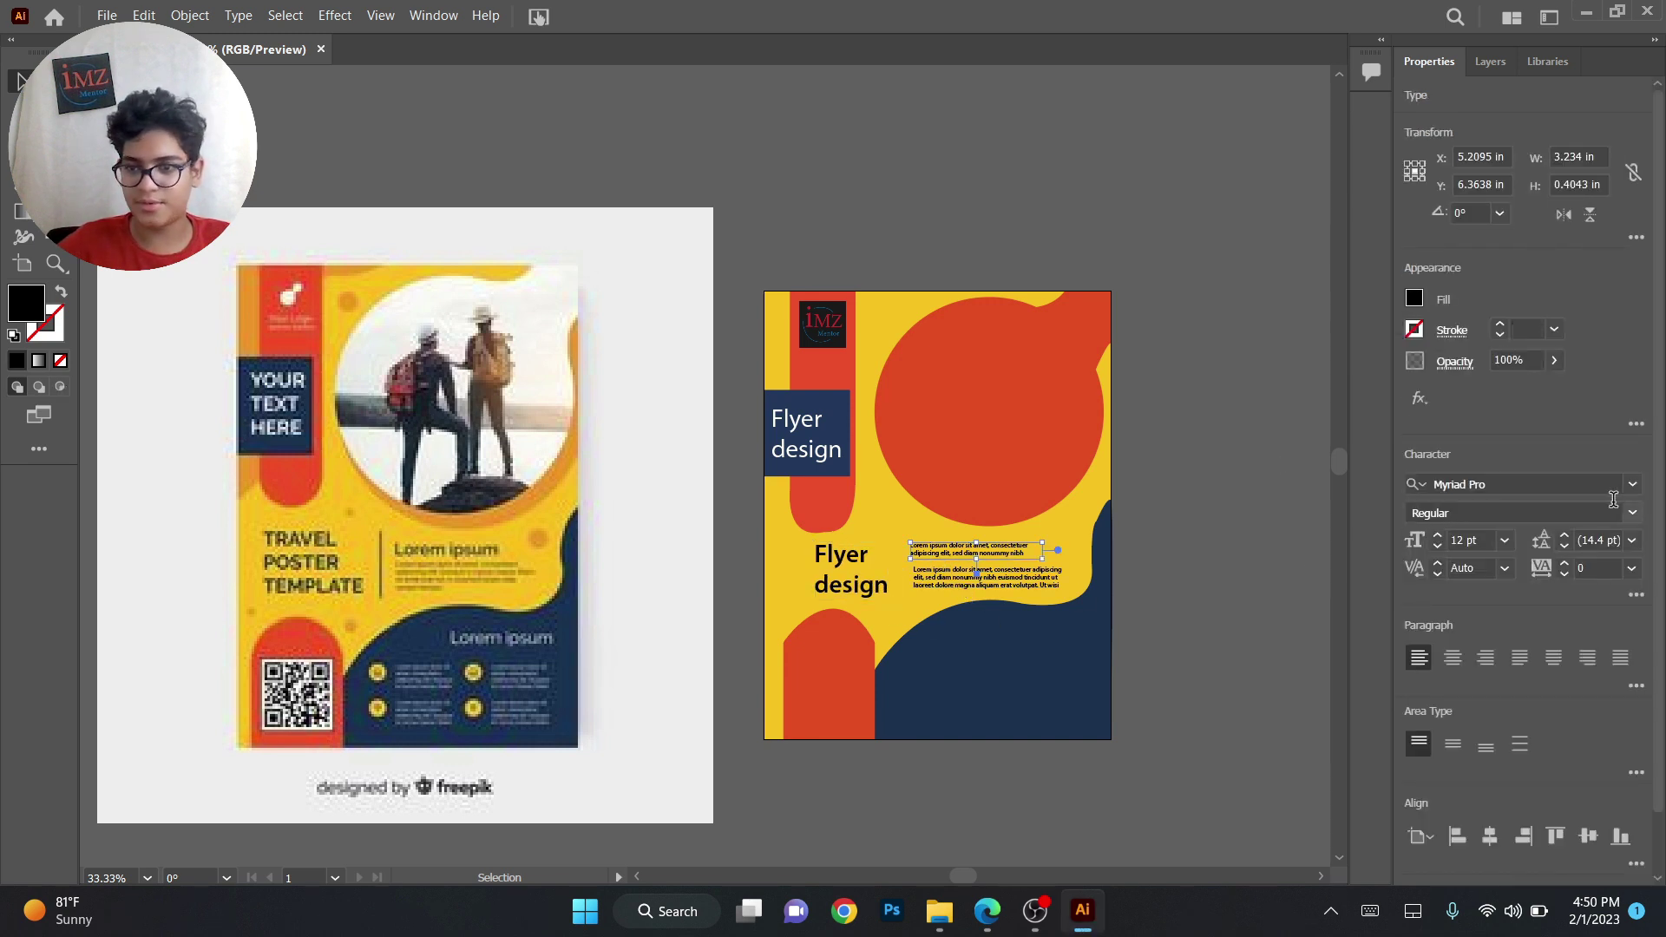
Replace the upper Lorem ipsum placeholder text below the red circle with "Flyer deisgn"
click(1015, 558)
double_click(1016, 557)
key(ctrl+a)
key(BackSpace)
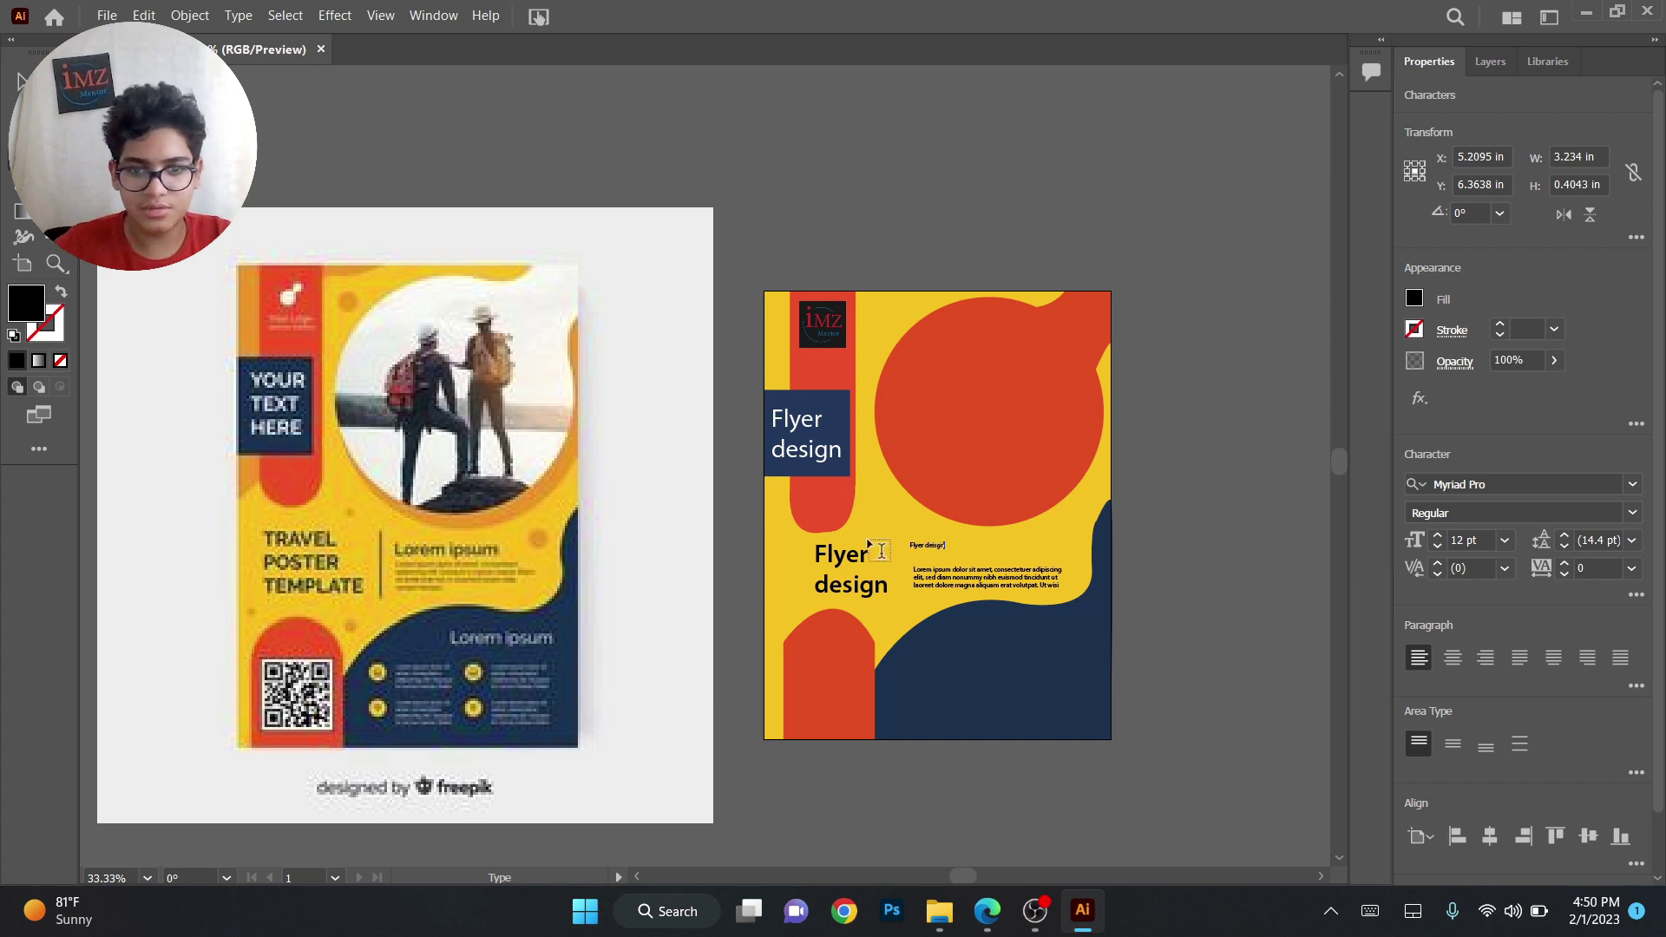
click(20, 80)
click(408, 173)
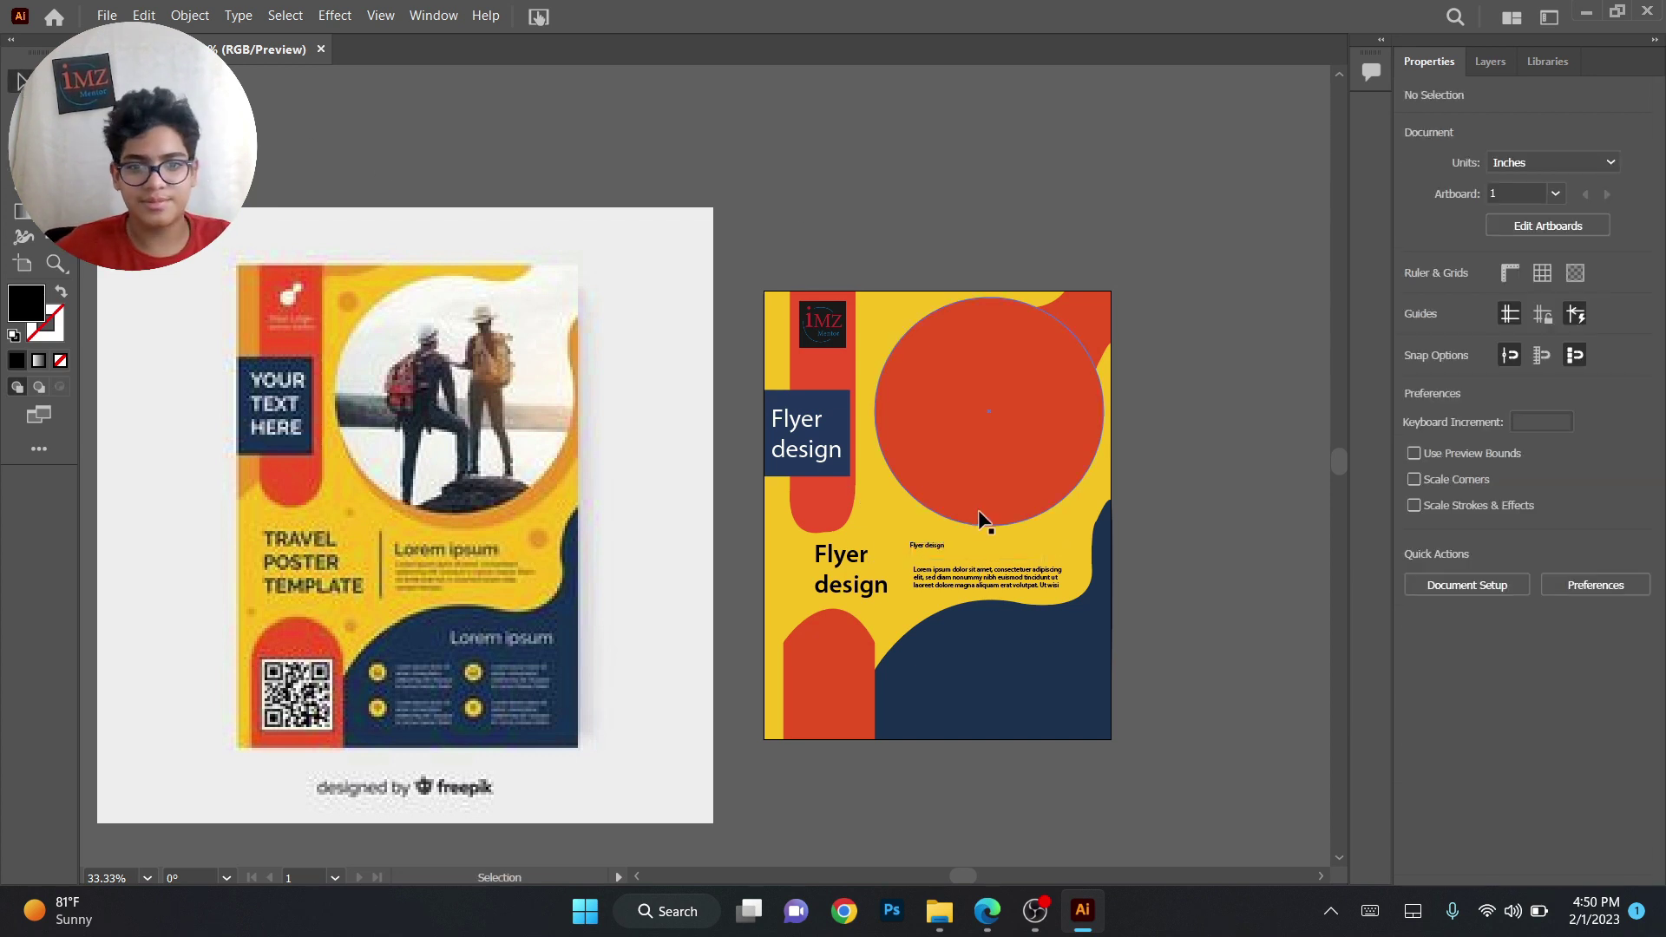
Enlarge the small heading's text box below the red circle to about 9.64 x 2.60 in
click(931, 549)
drag(1043, 559, 1303, 649)
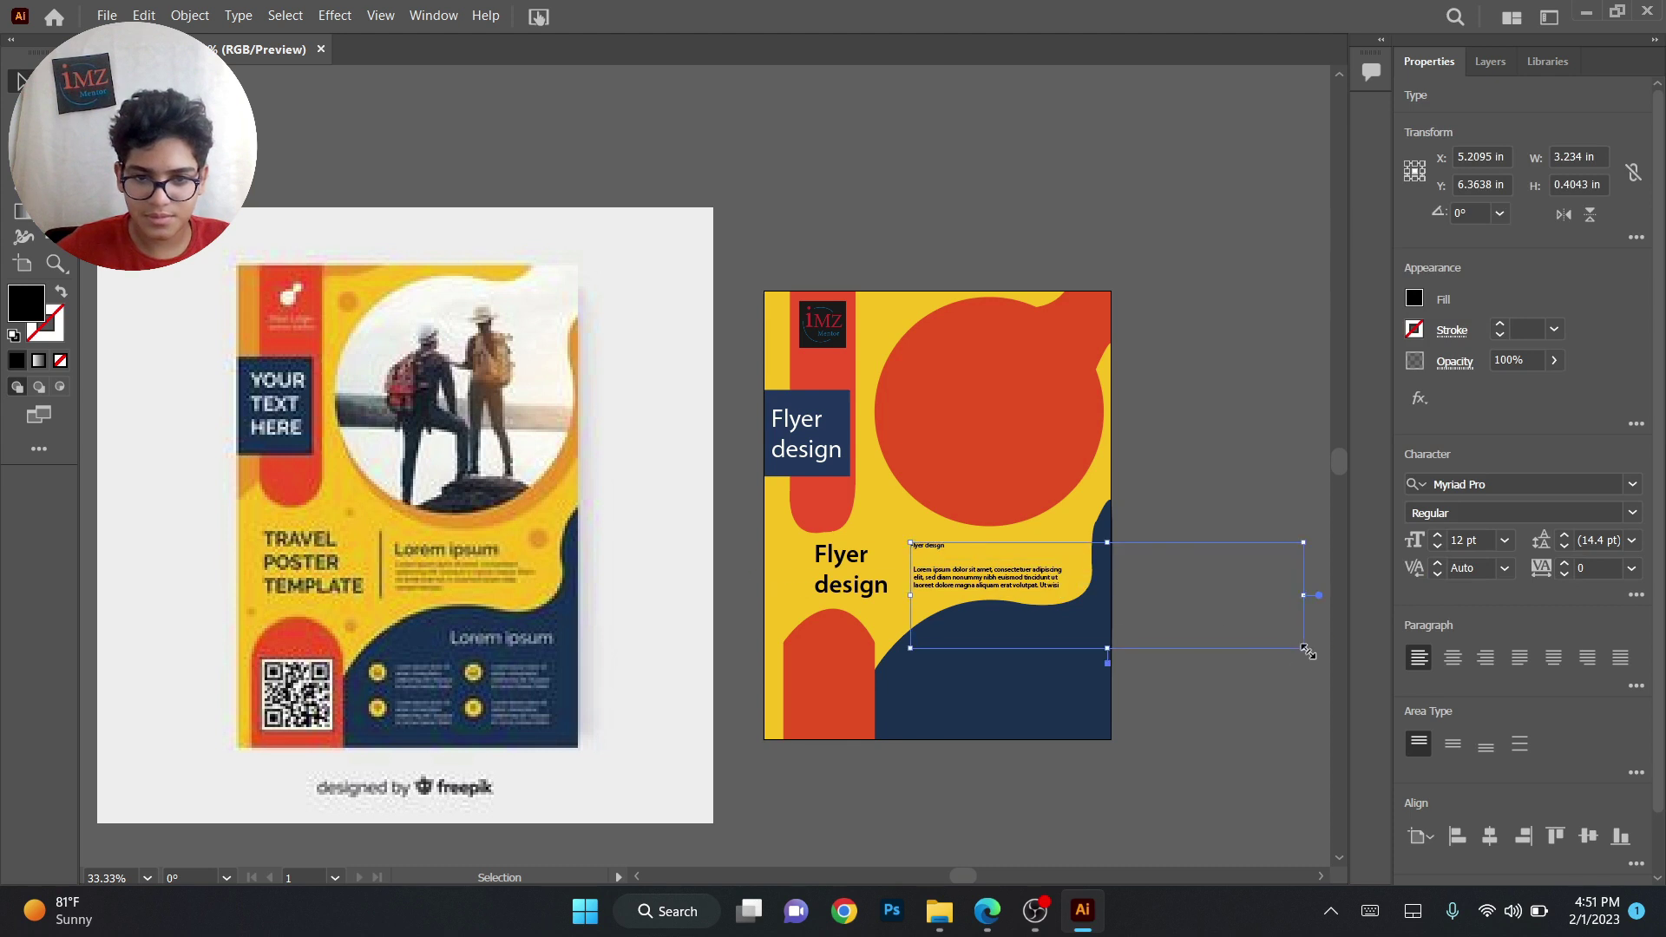
double_click(946, 544)
double_click(939, 236)
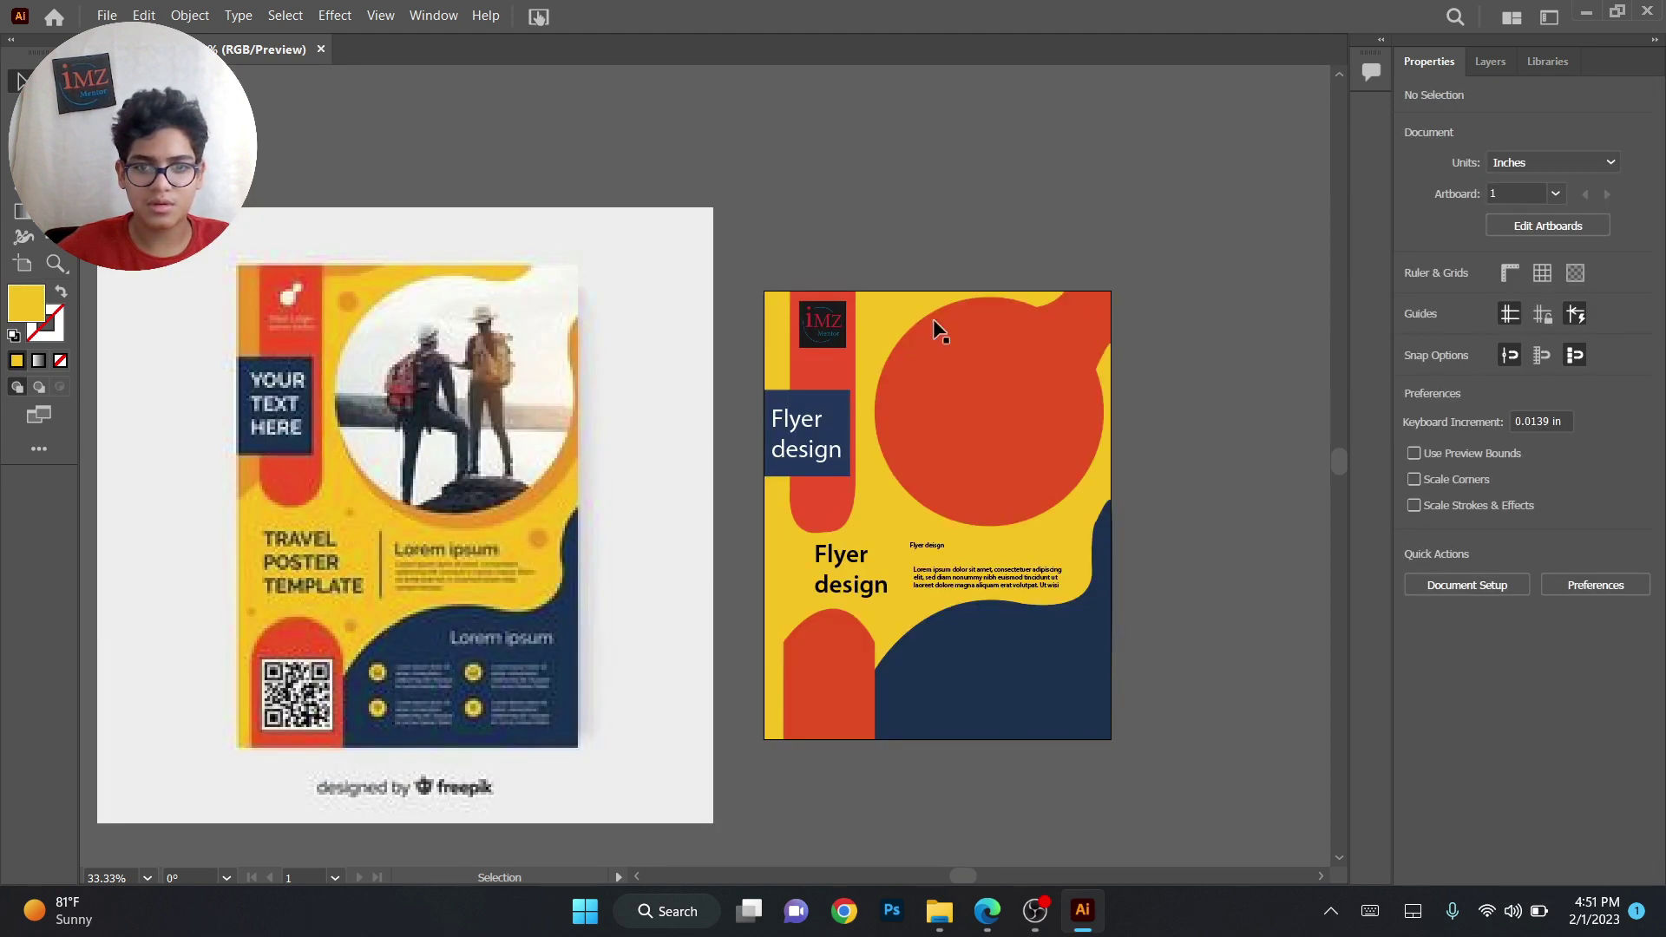
Set the font size of the small heading above the Lorem ipsum paragraph to 27 pt
click(933, 548)
triple_click(933, 547)
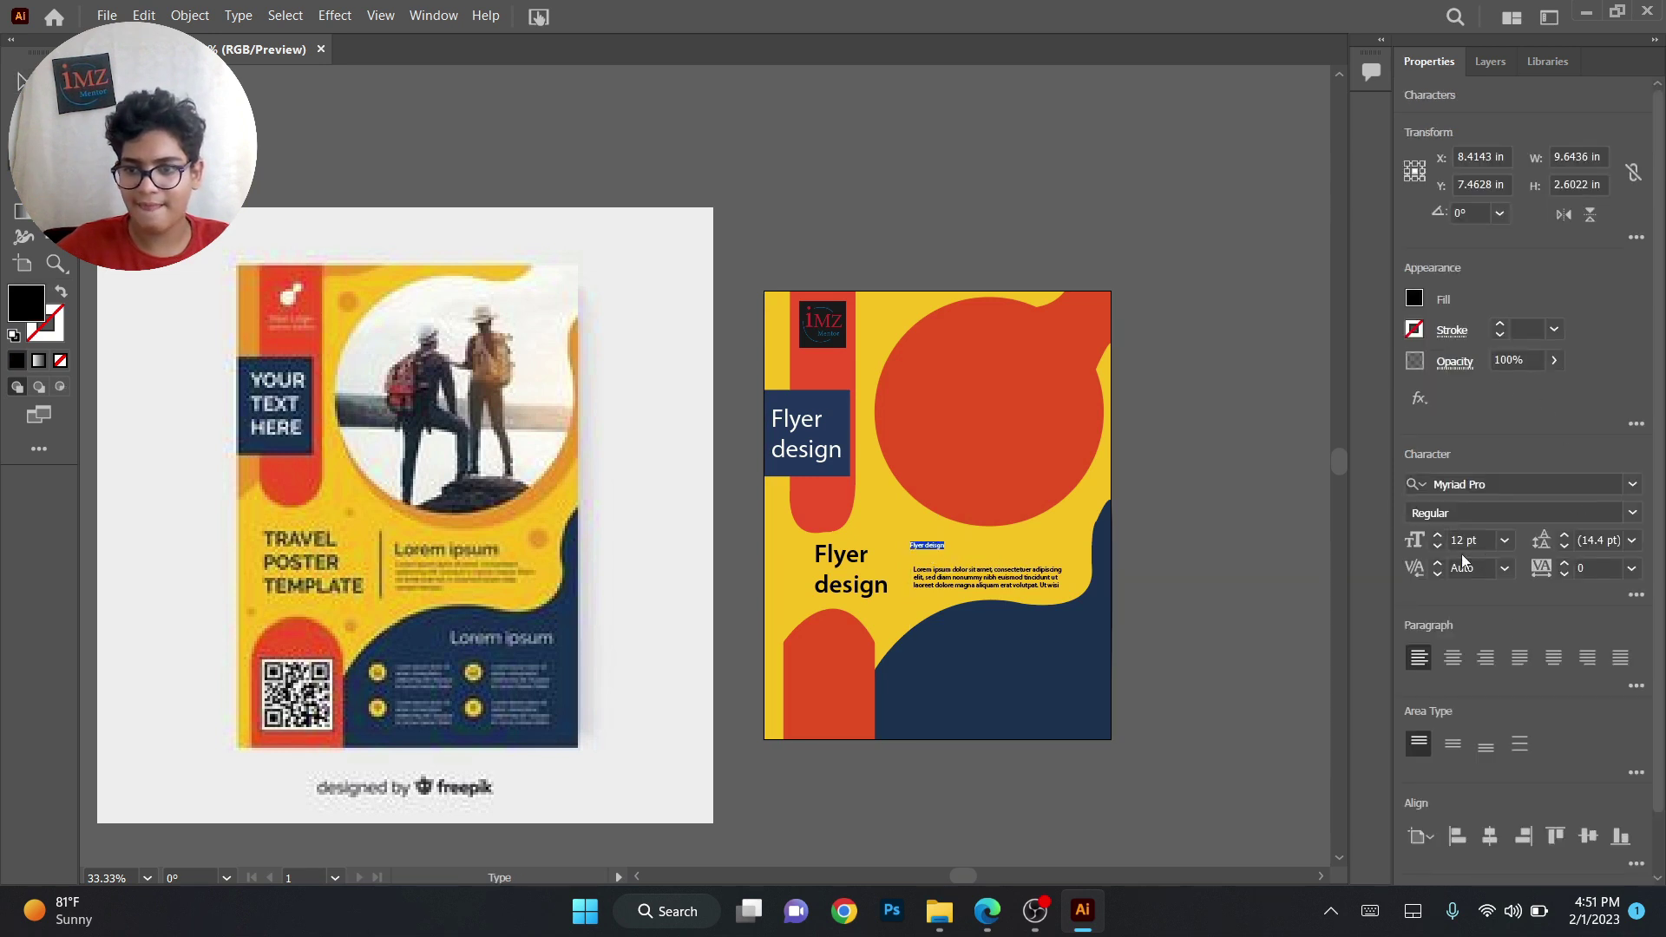
click(1438, 536)
click(1438, 536)
click(1438, 535)
click(1438, 535)
click(1438, 535)
click(1438, 535)
click(1438, 536)
click(1438, 536)
click(1440, 536)
click(1440, 537)
click(1440, 536)
click(1440, 537)
click(1440, 536)
click(1440, 537)
click(1440, 536)
click(1227, 354)
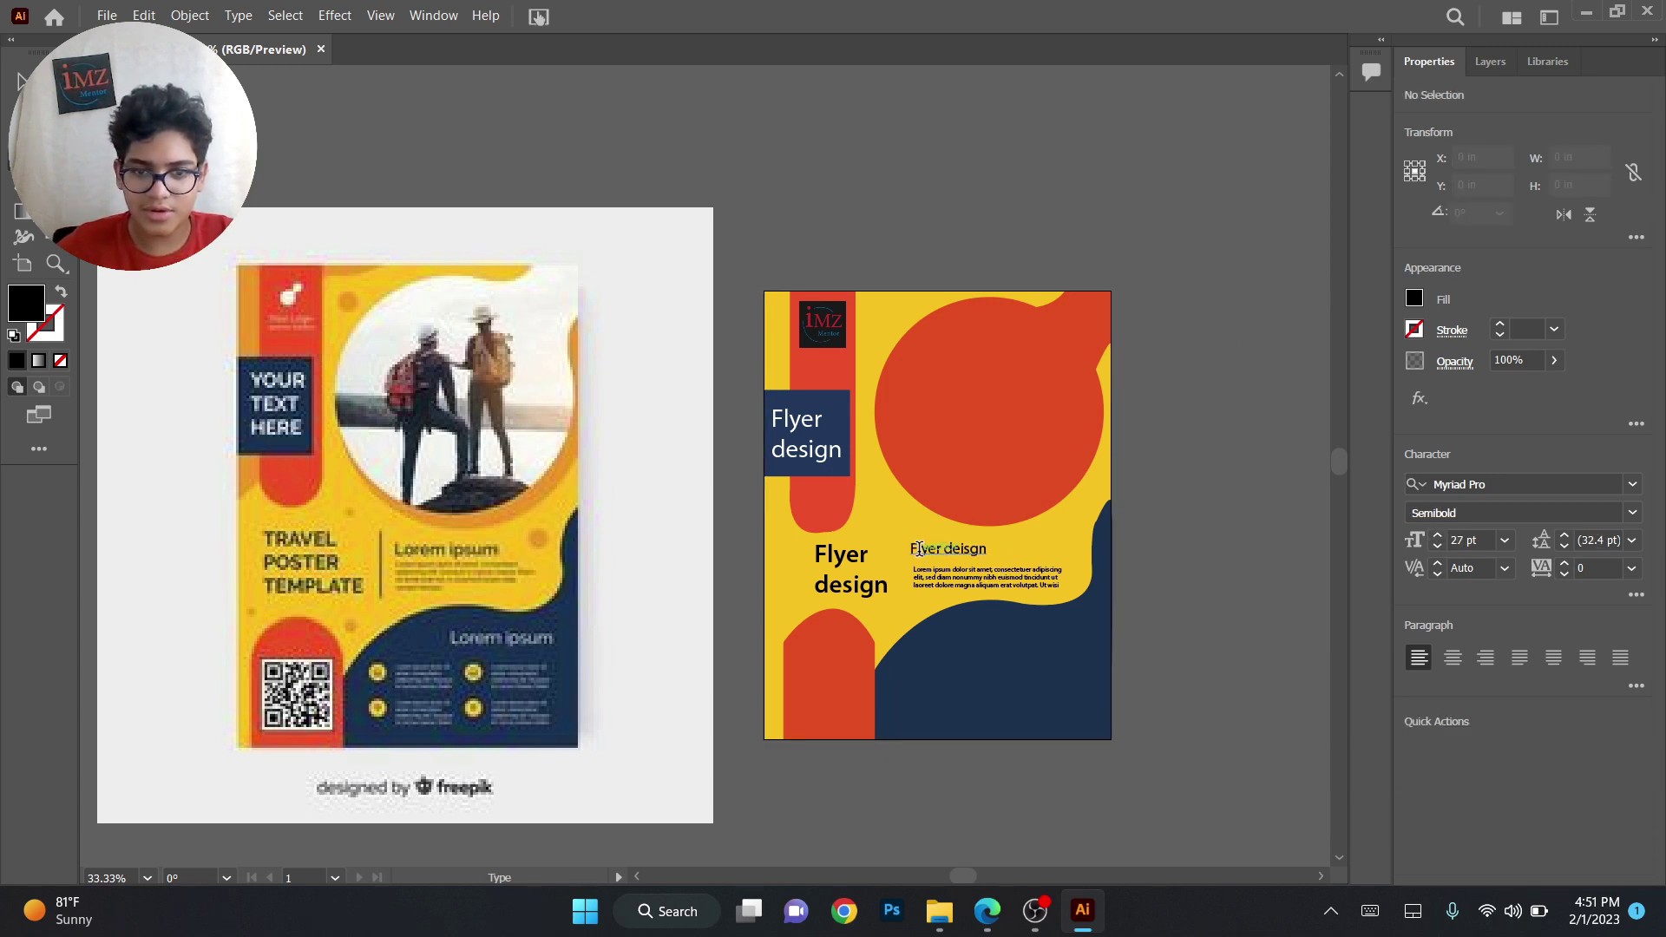
Set the font style of the heading above the Lorem ipsum paragraph to Semibold
drag(990, 557, 989, 557)
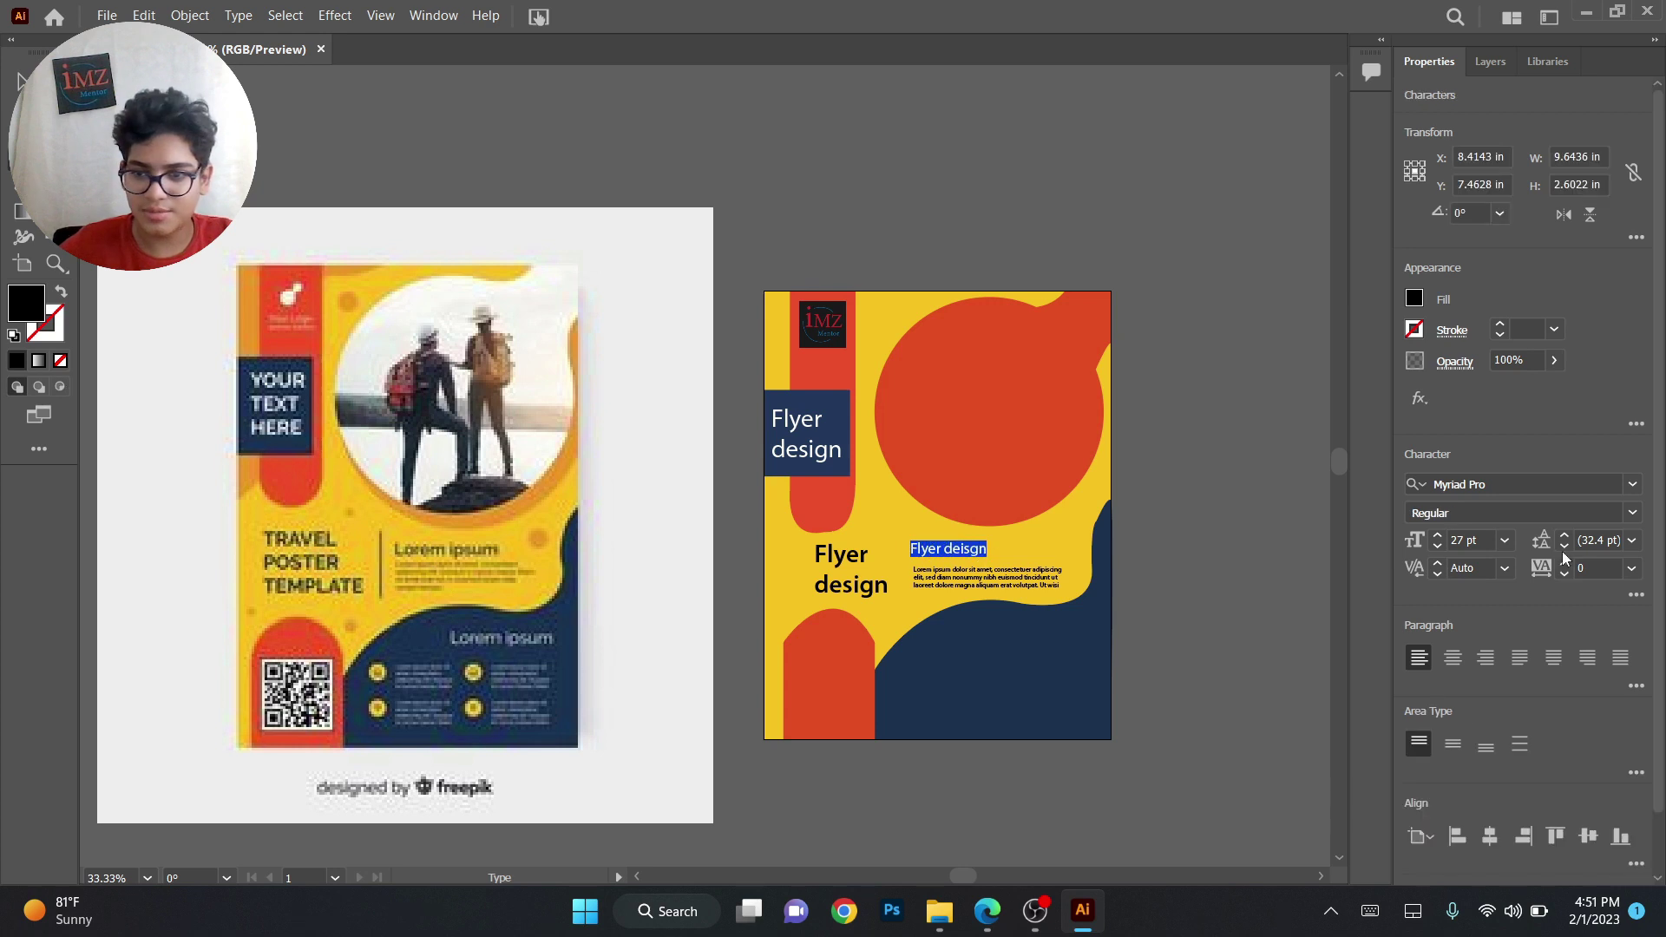
click(1624, 515)
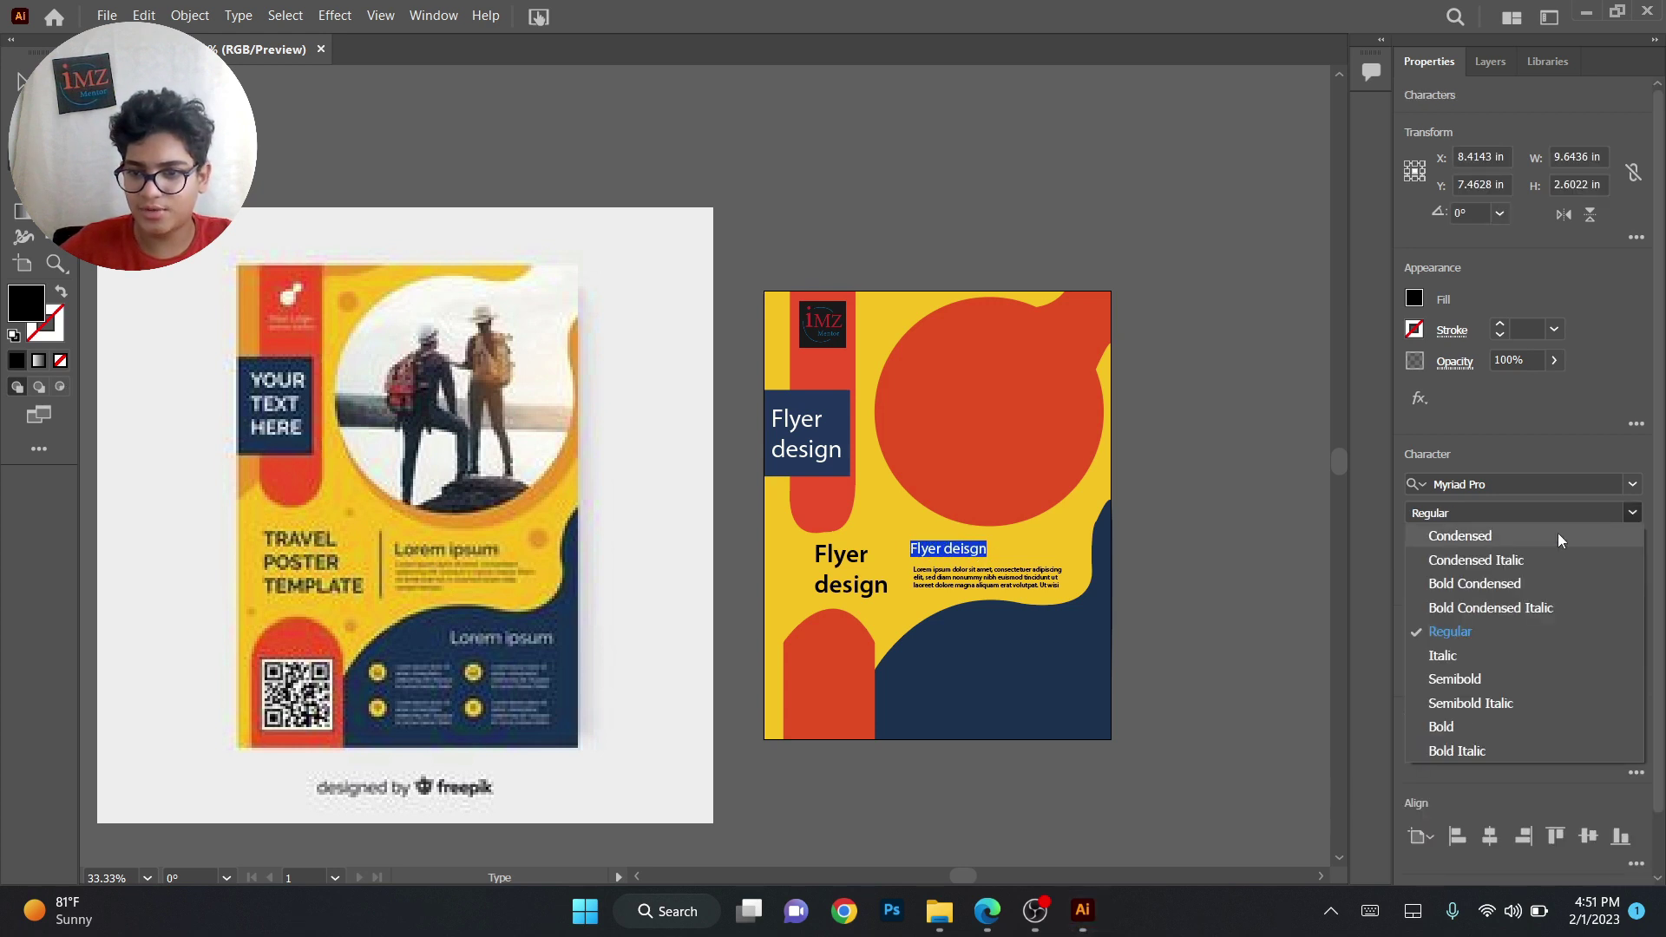
click(1472, 680)
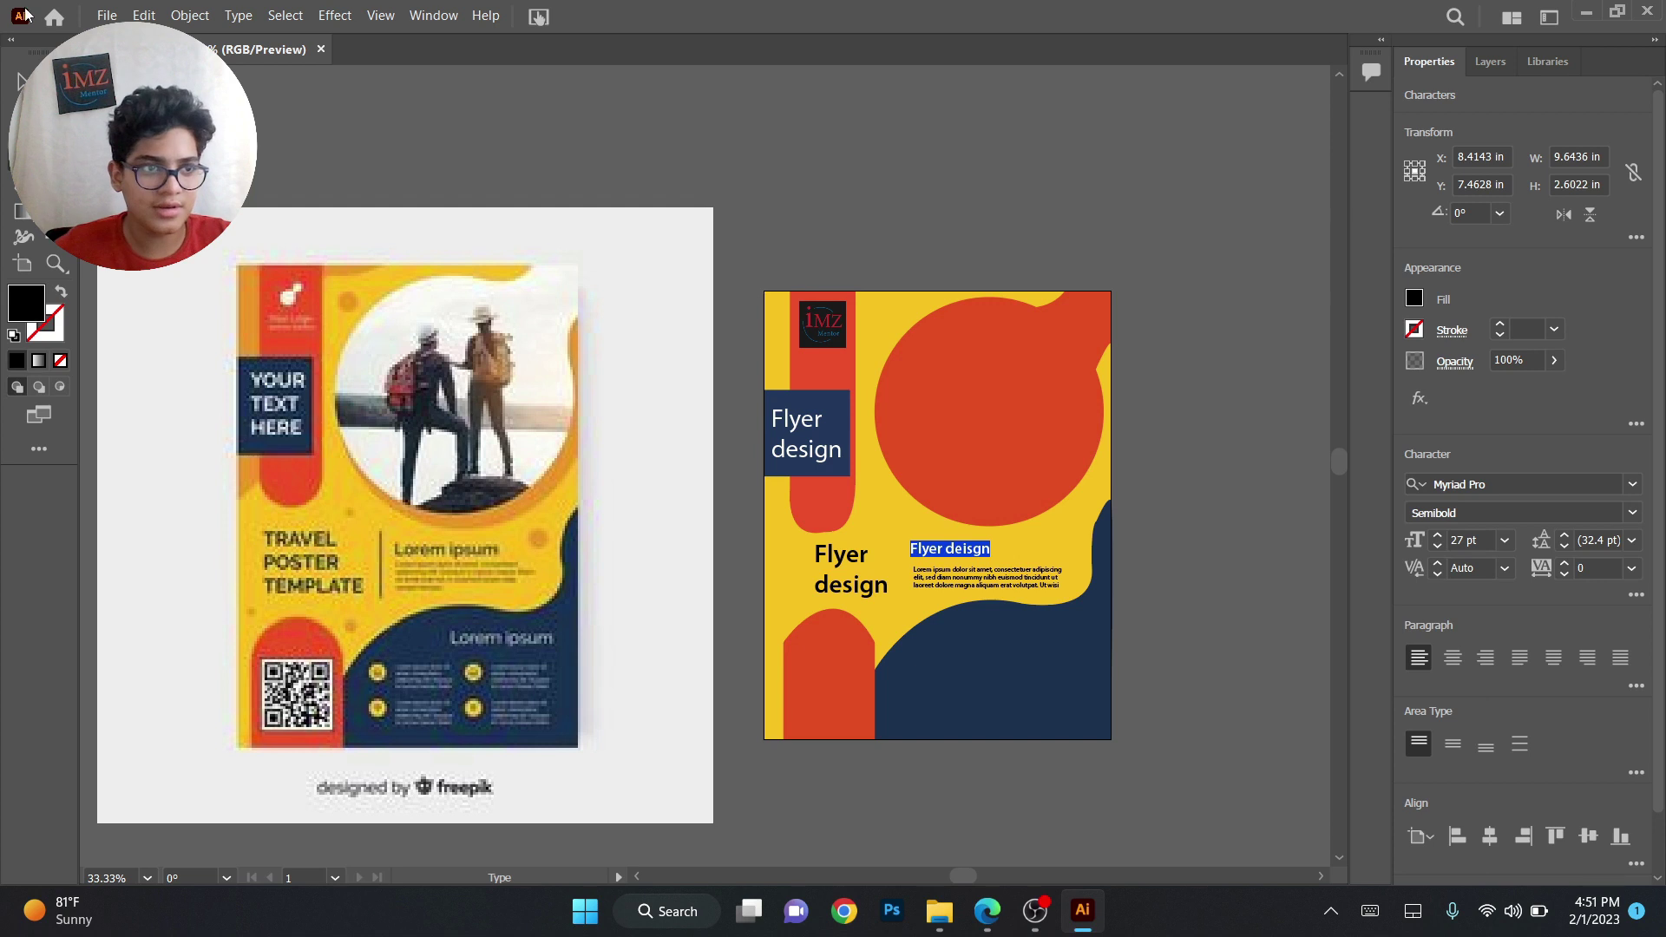
key(Escape)
click(755, 346)
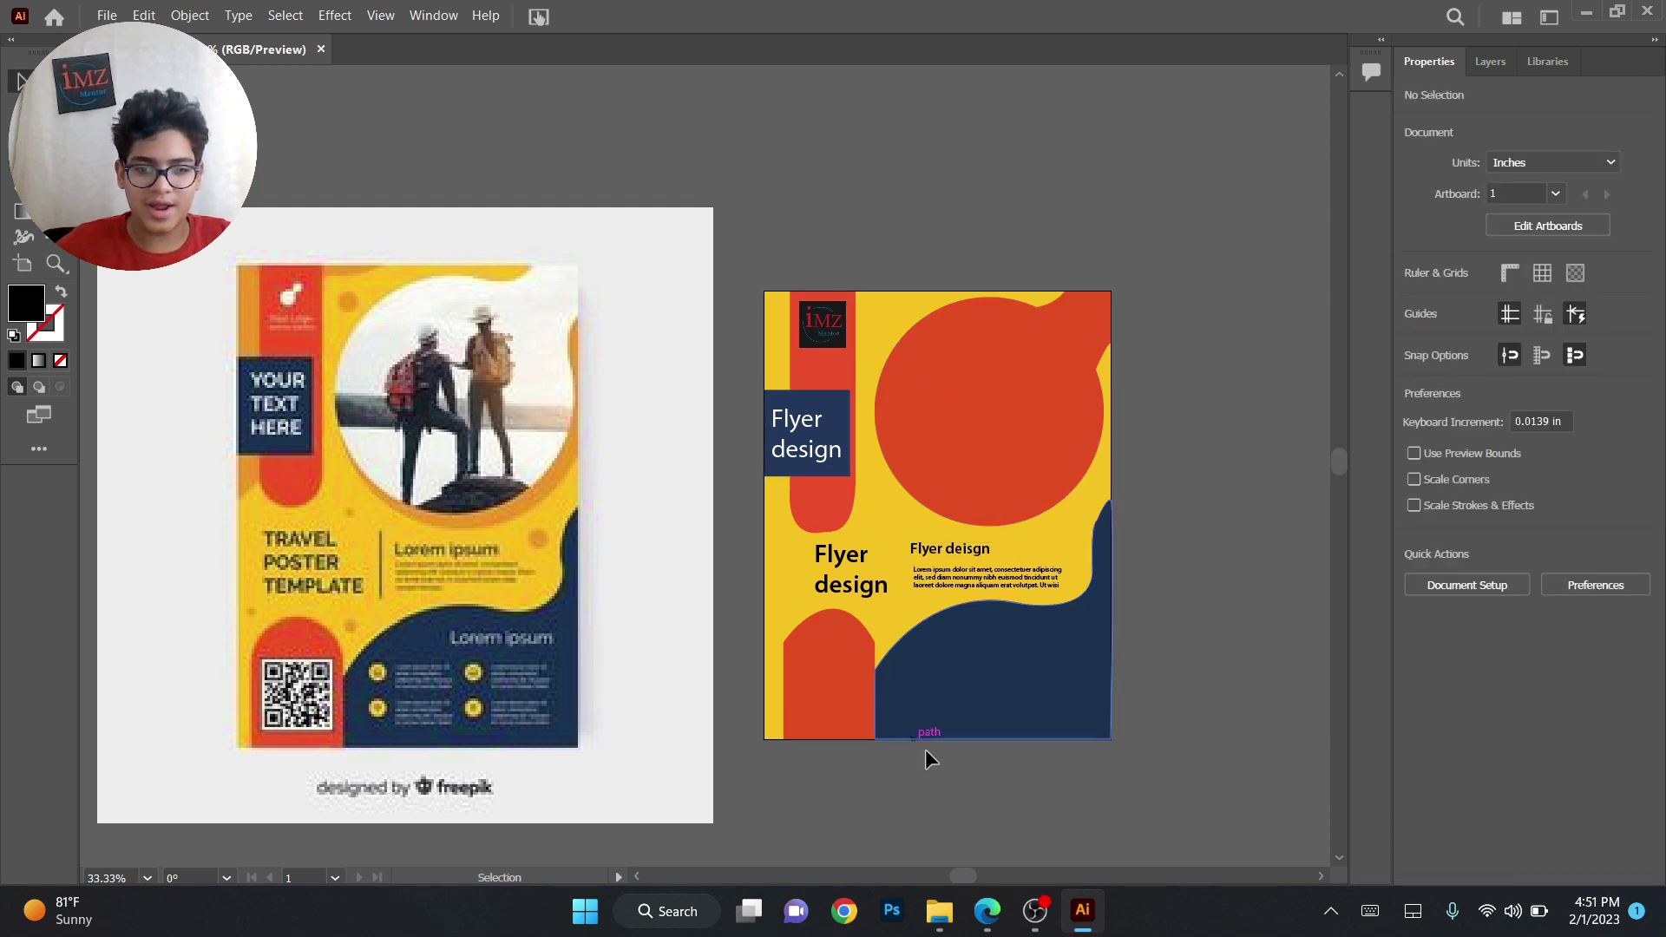
Place the Done logo-01 image from the Logos folder into the flyer document and embed it
click(940, 911)
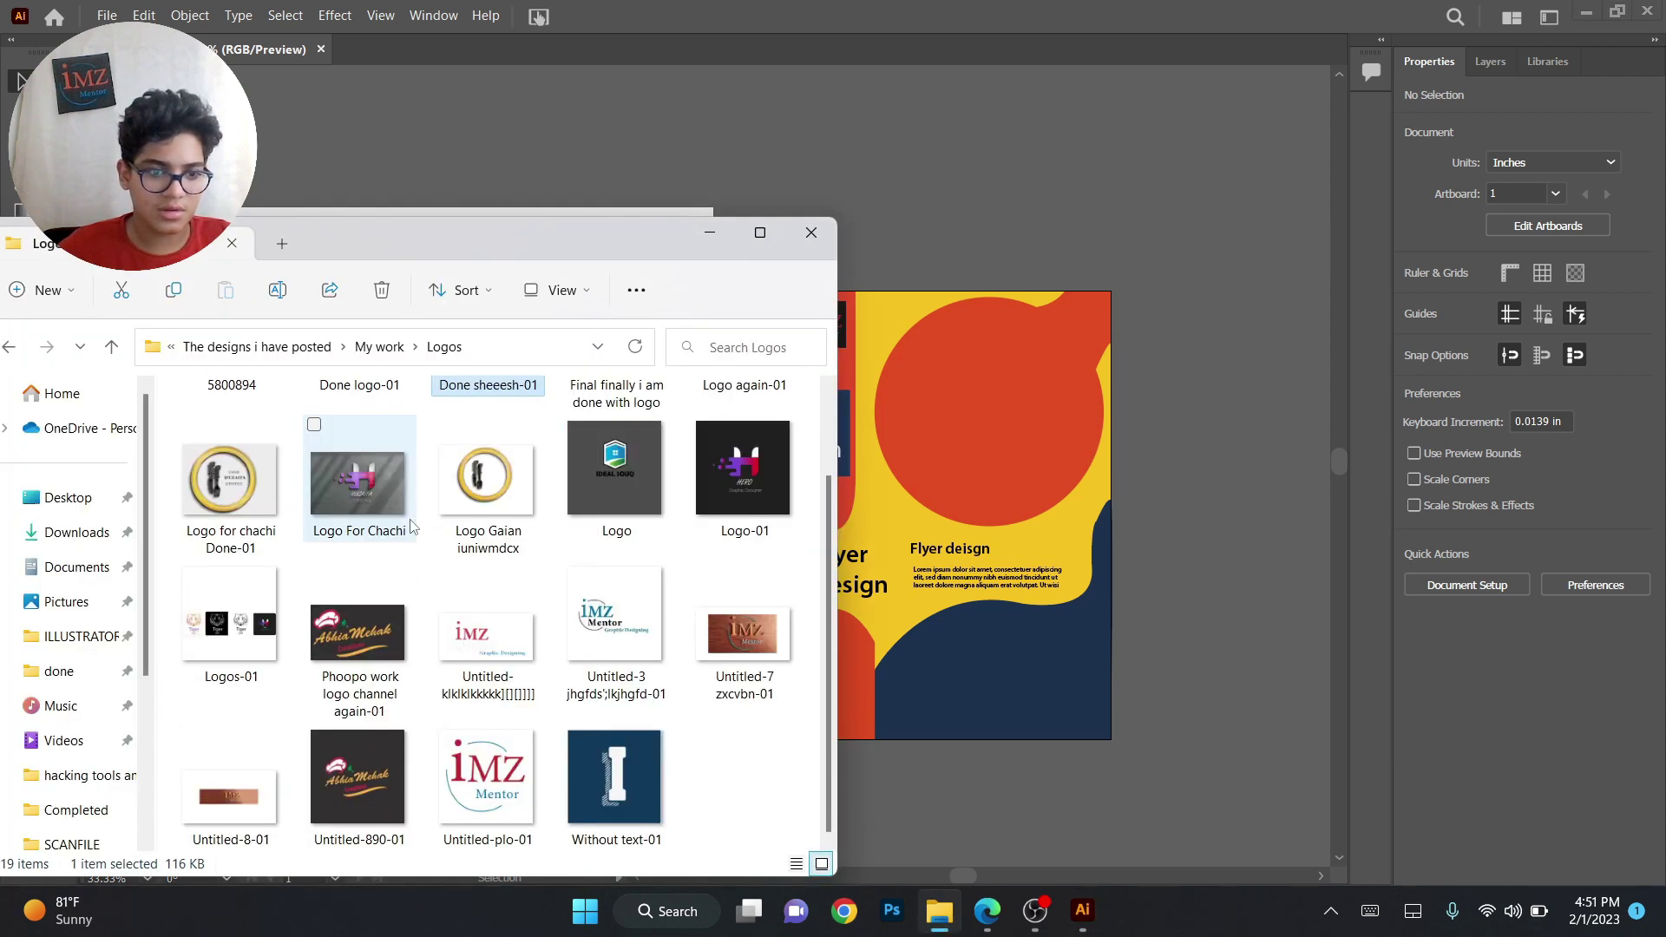
scroll(386, 521, up, 1)
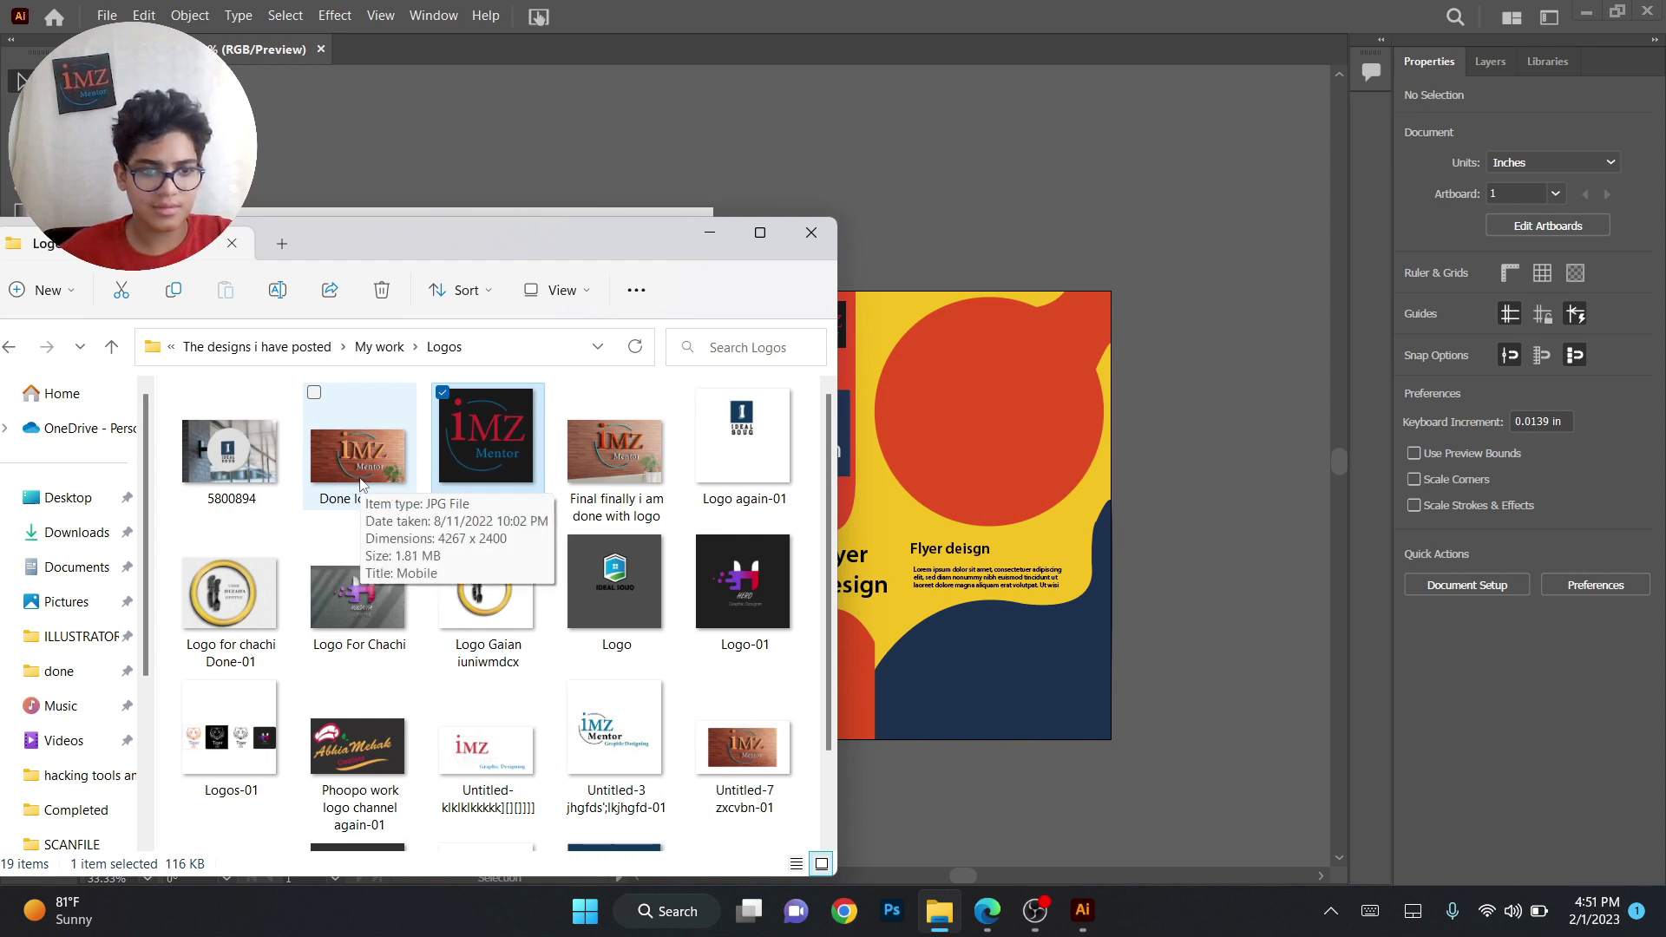
drag(363, 484, 1063, 453)
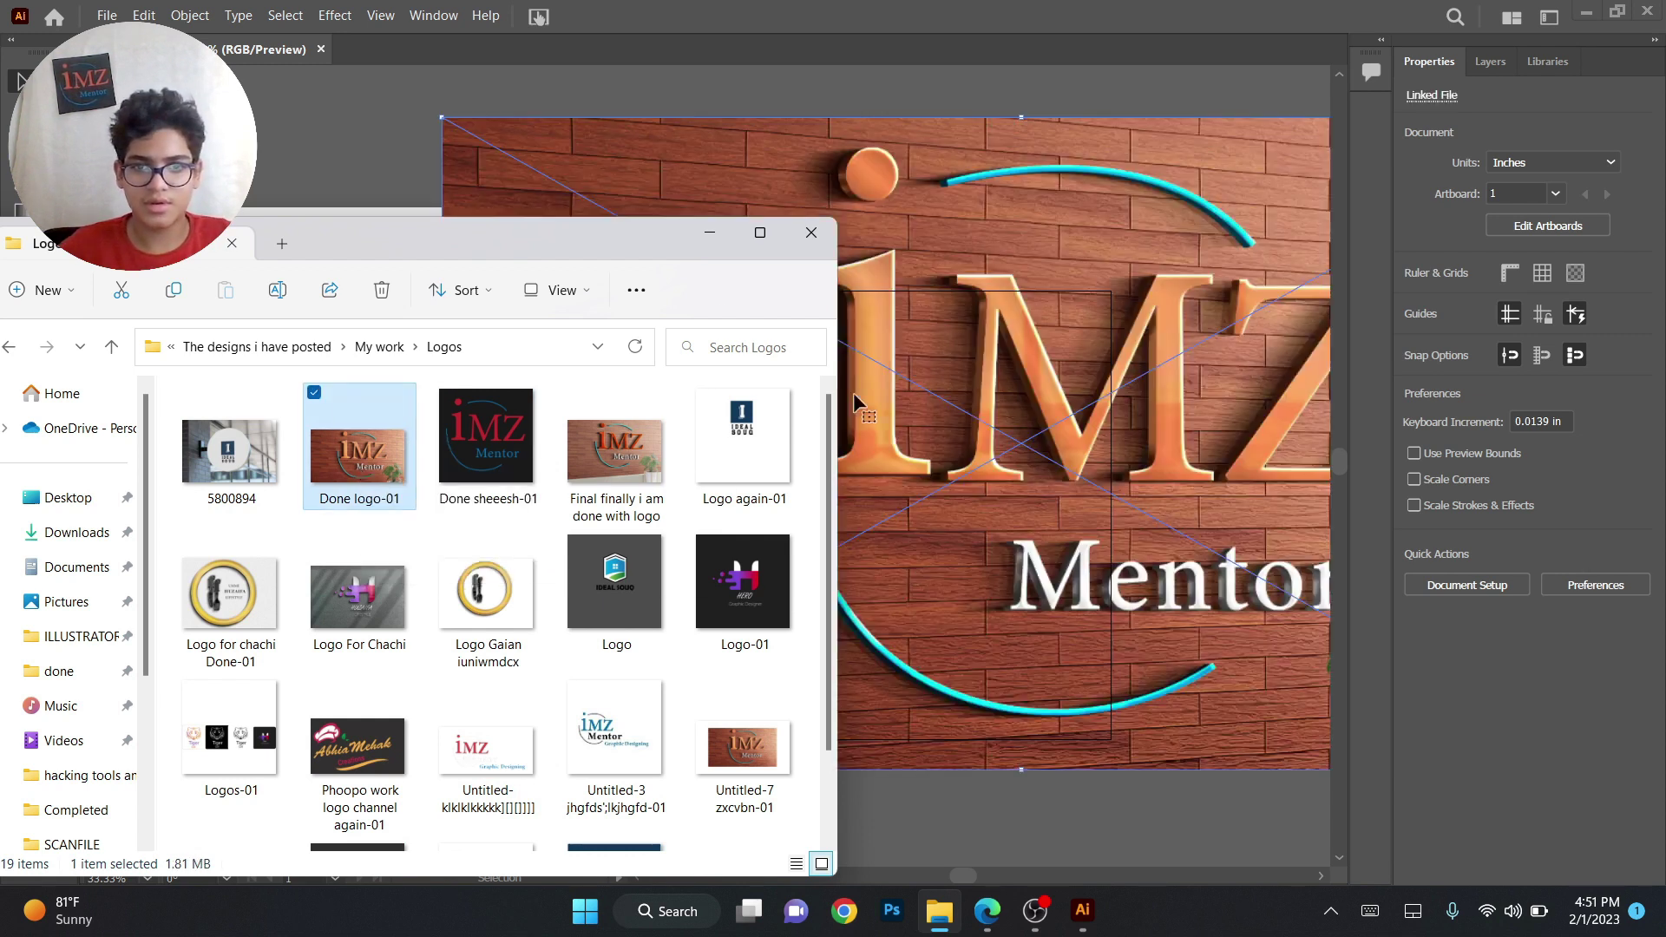
click(712, 233)
drag(961, 356, 688, 423)
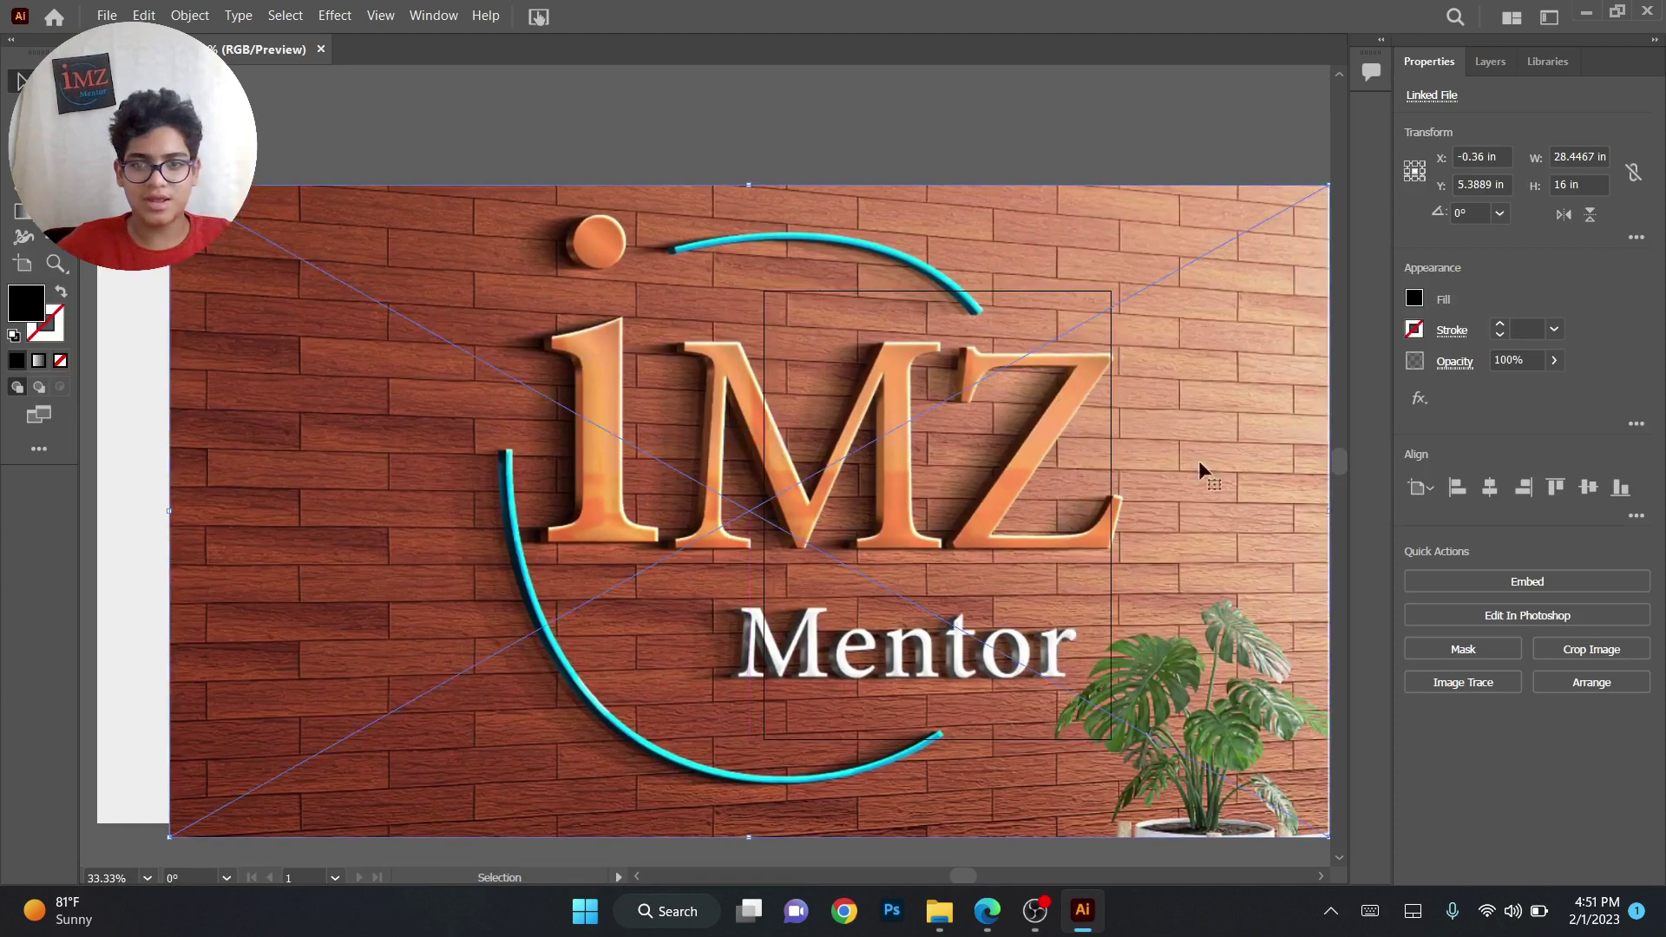
click(1518, 582)
Shrink the brick-wall logo image to about 9.33 x 5.25 in and move it over the red circle
drag(1295, 283, 1149, 283)
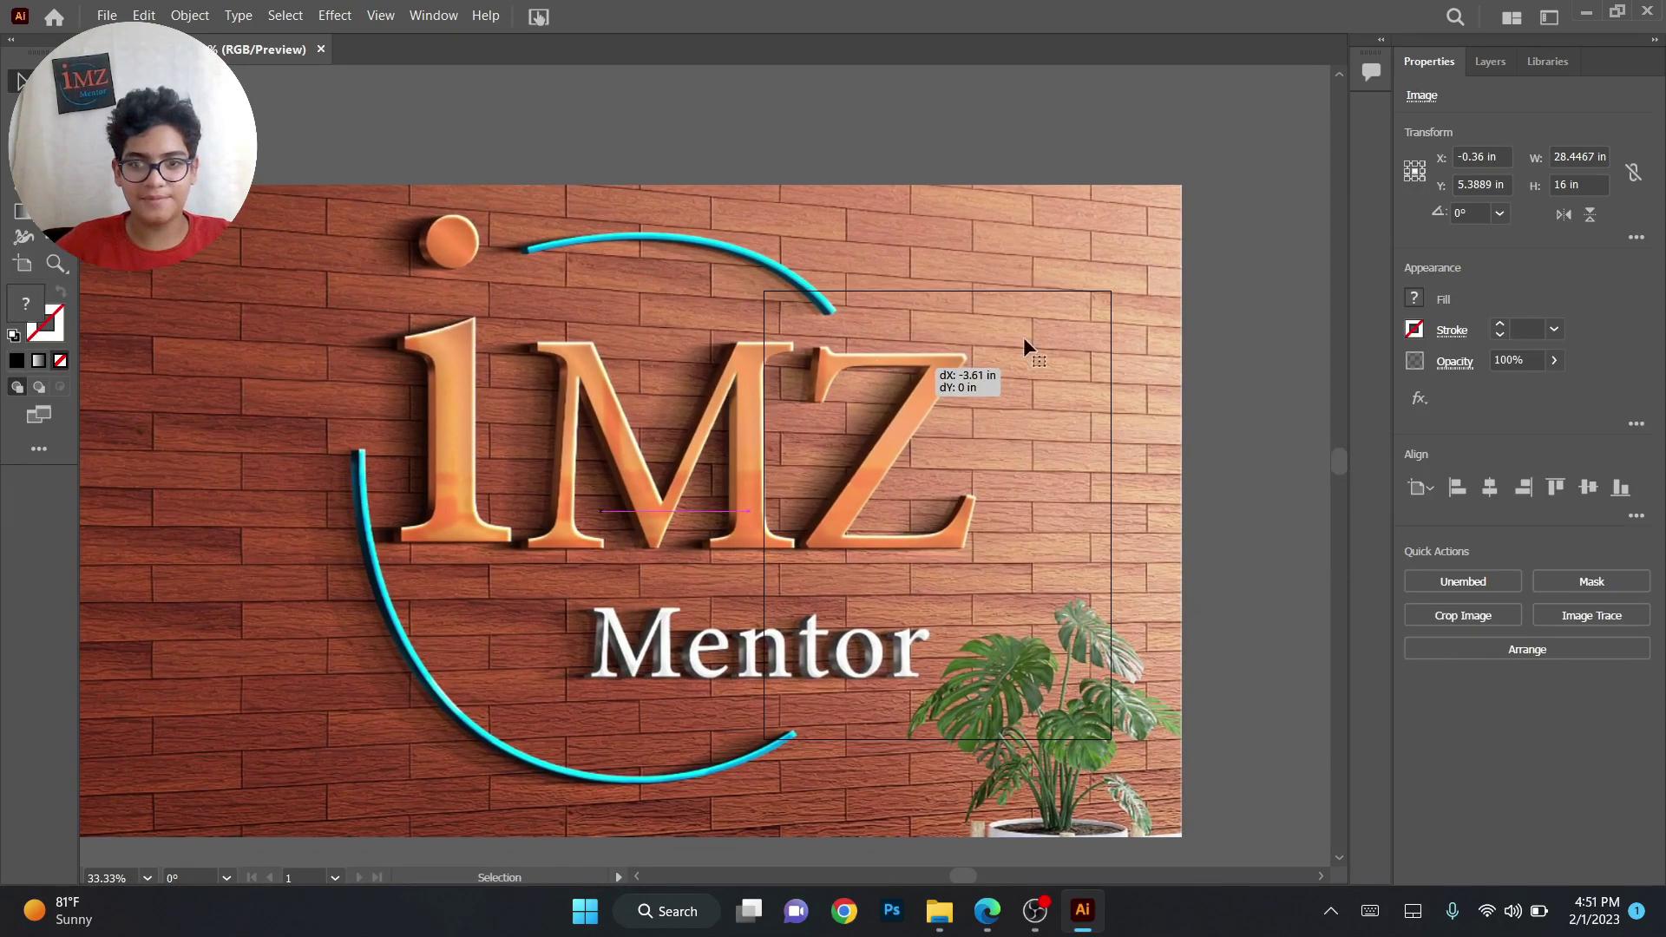
drag(1182, 184, 838, 412)
click(1031, 408)
drag(658, 508, 1062, 492)
Try to make a clipping mask from the red circle and the brick-wall logo image
click(1001, 332)
shift+click(1158, 529)
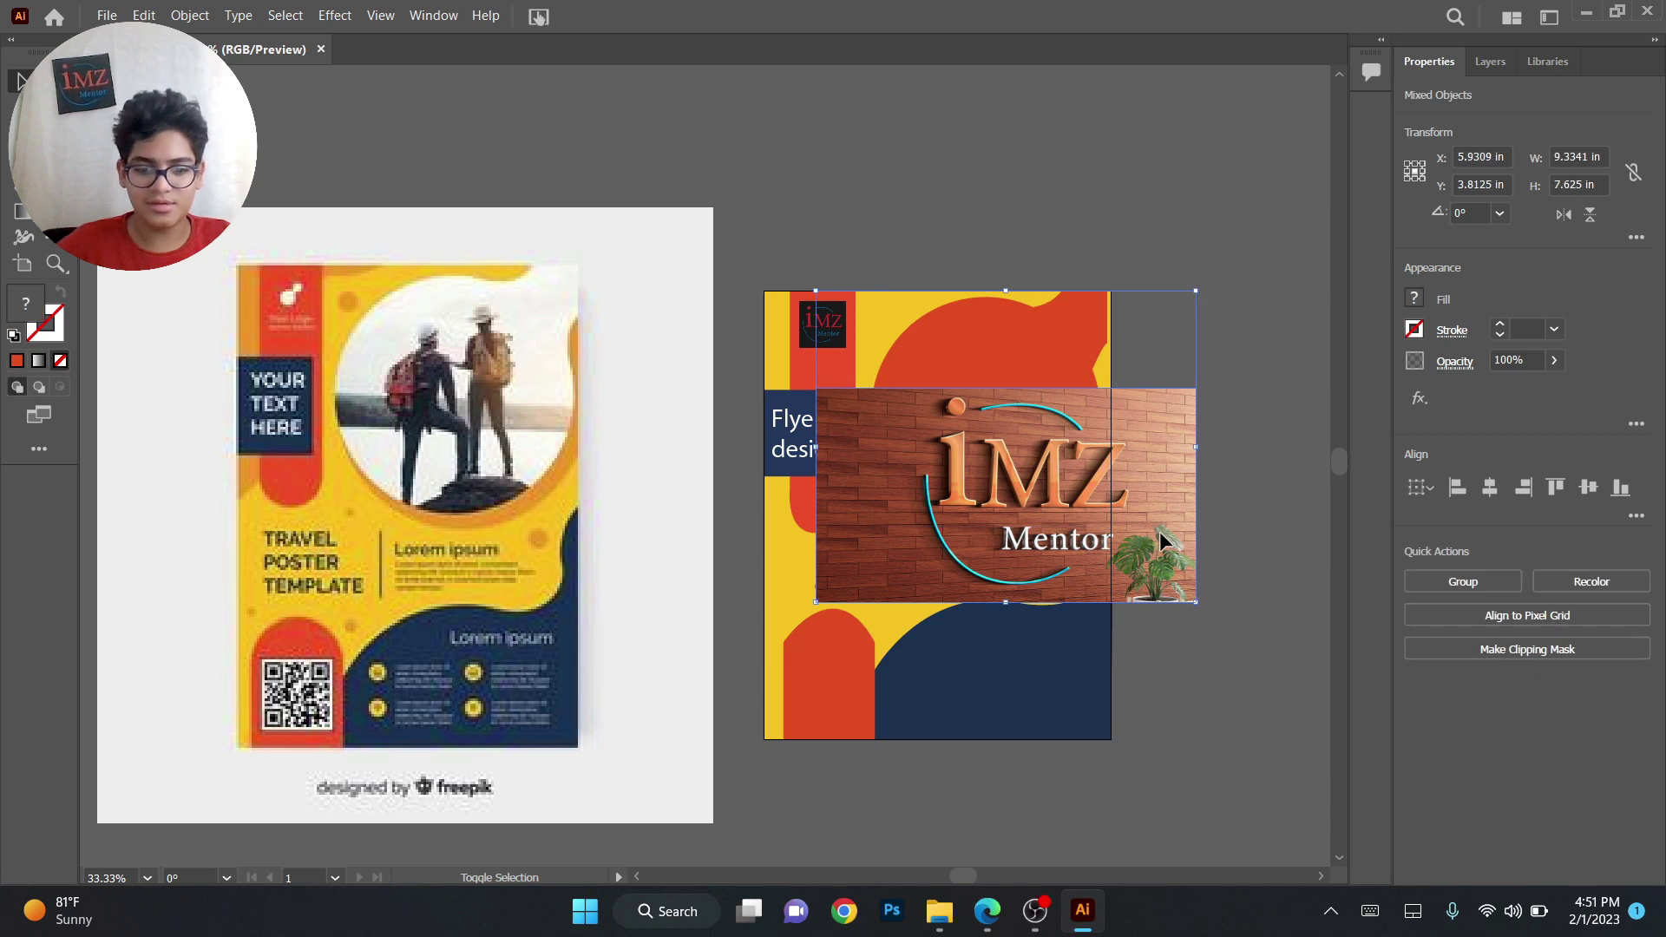
key(ctrl+7)
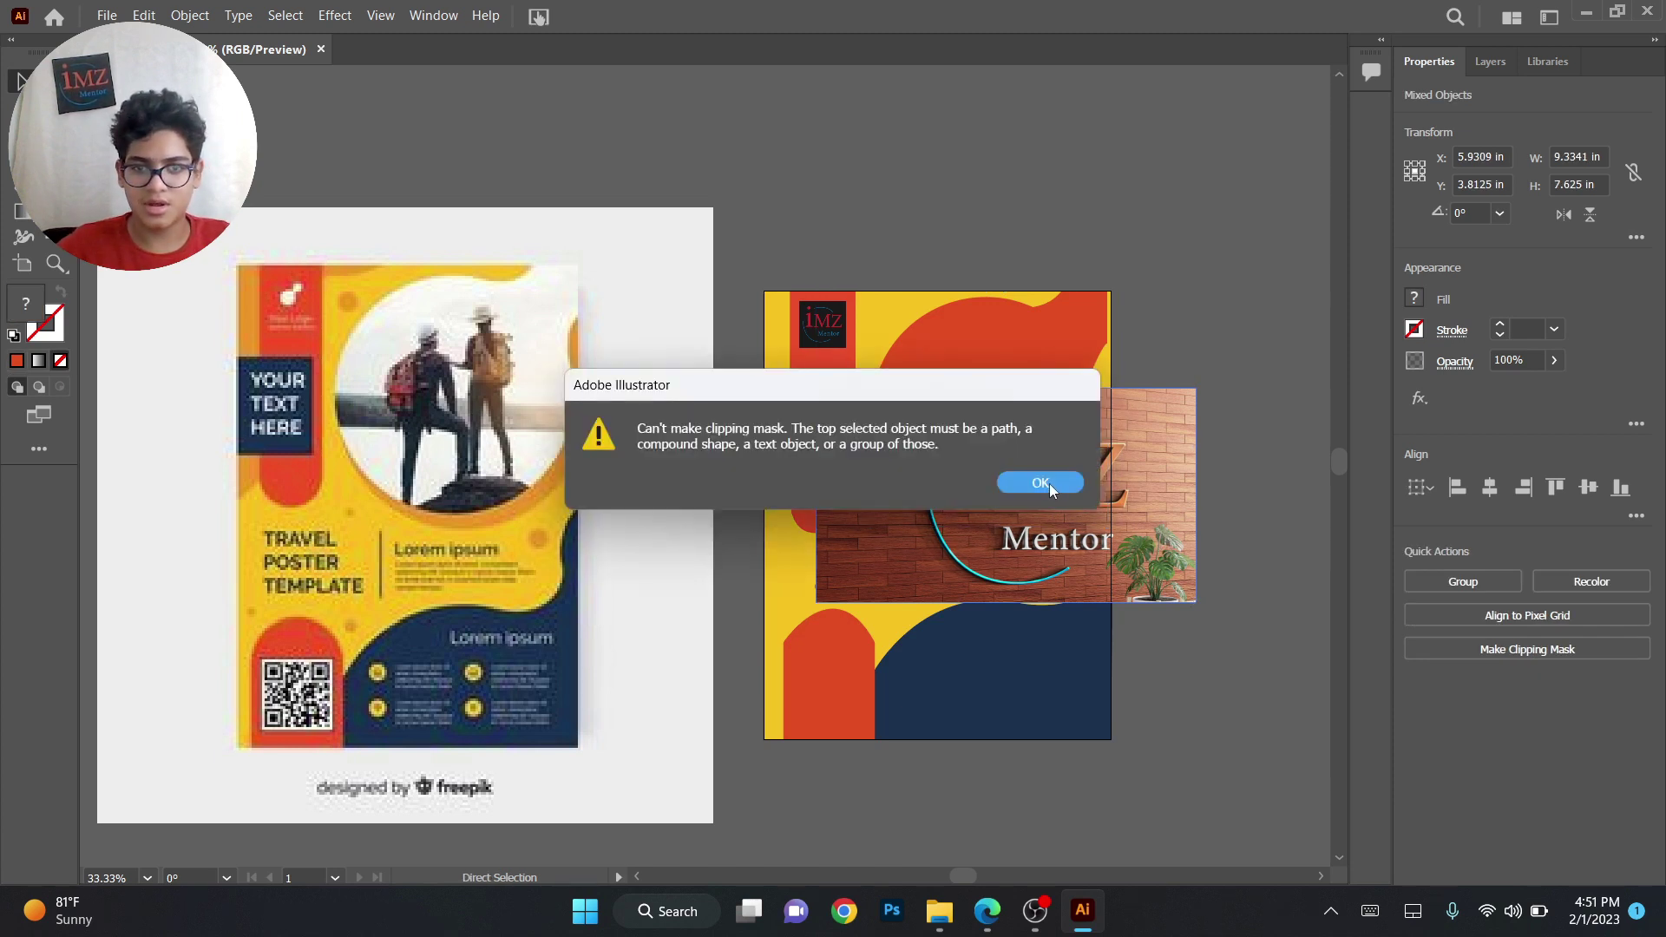
click(1049, 482)
drag(1113, 488, 1145, 489)
key(ctrl+z)
click(1235, 520)
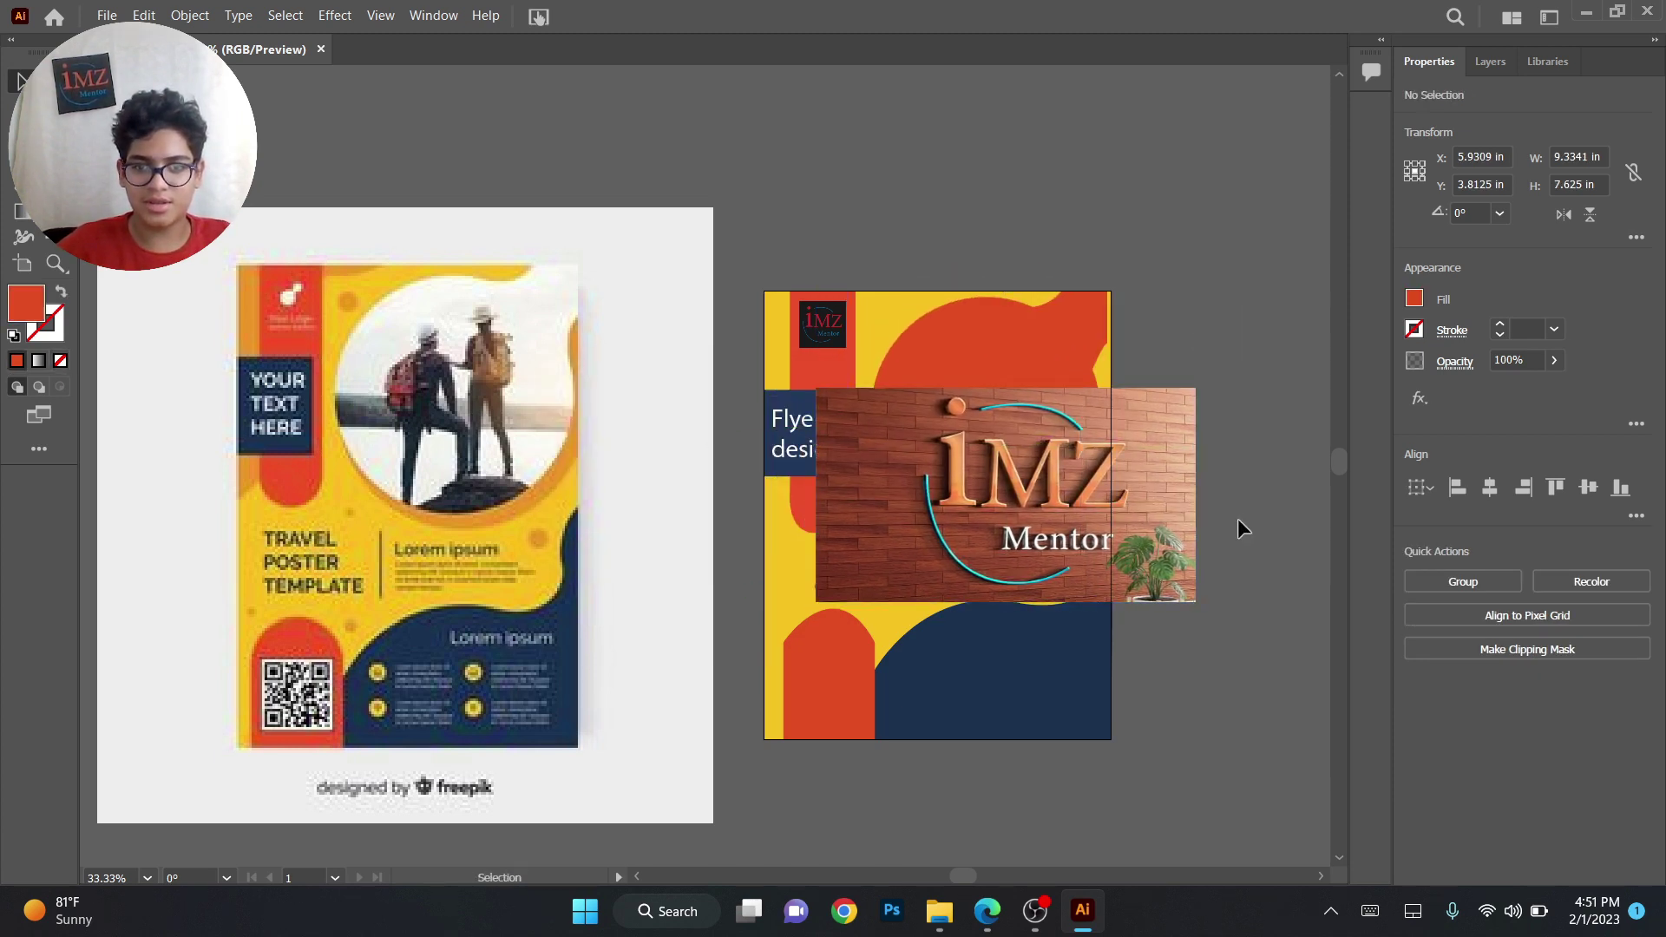
Send the brick-wall logo image to the back of the stacking order and bring it forward one level
click(1151, 510)
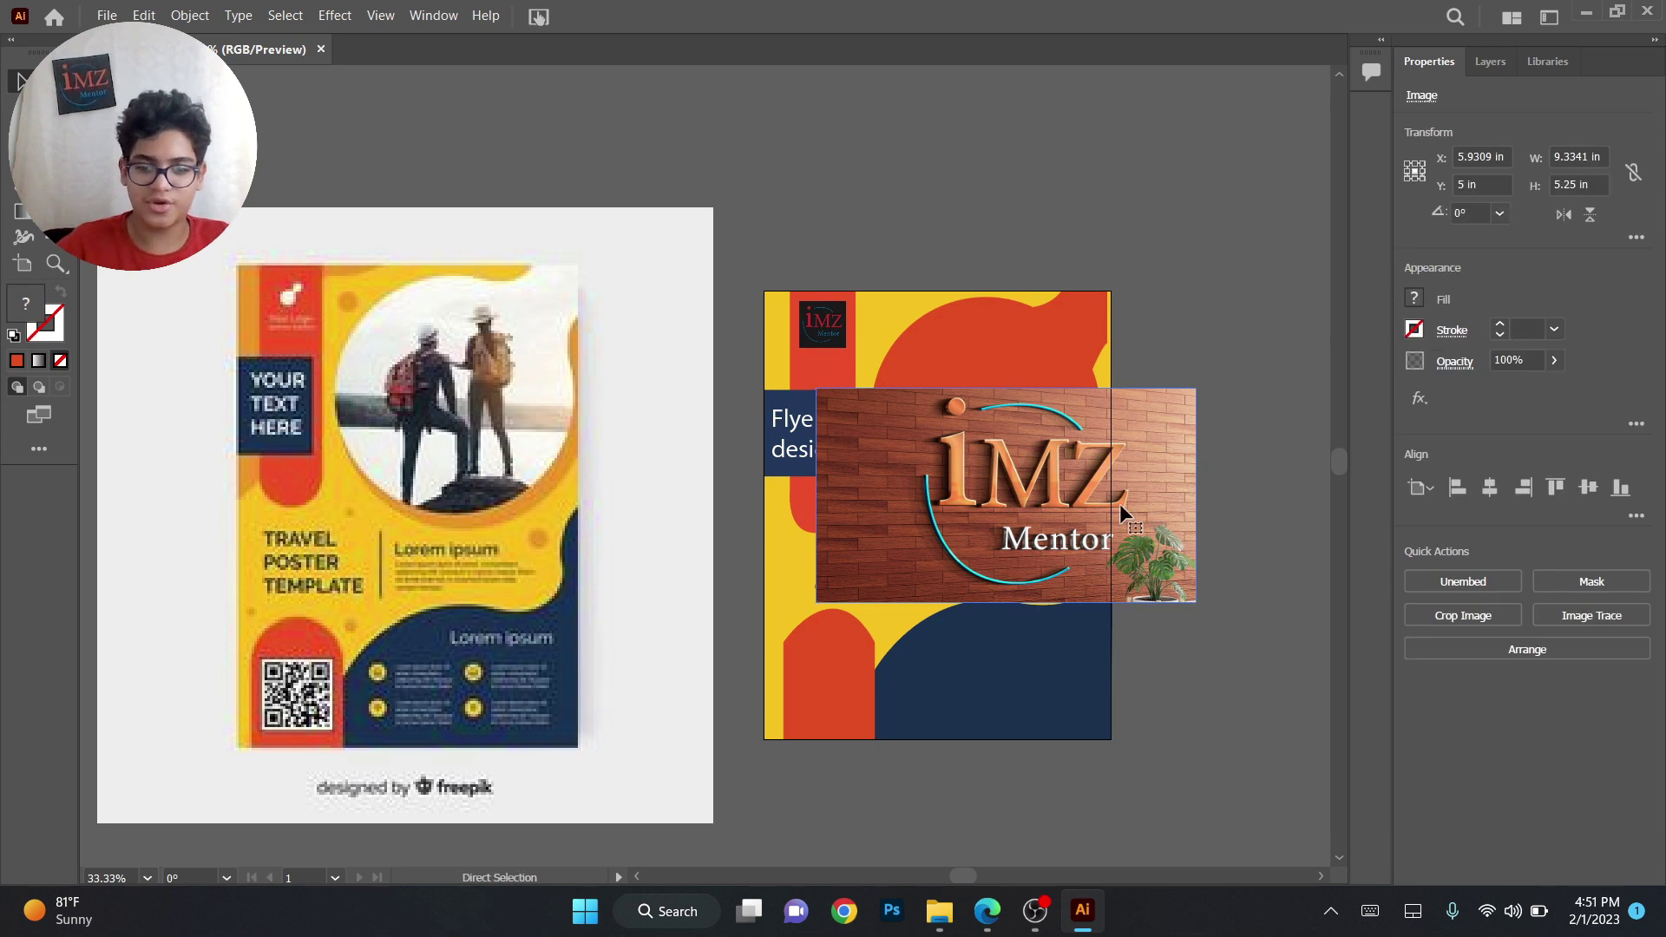
key(ctrl+shift+bracketleft)
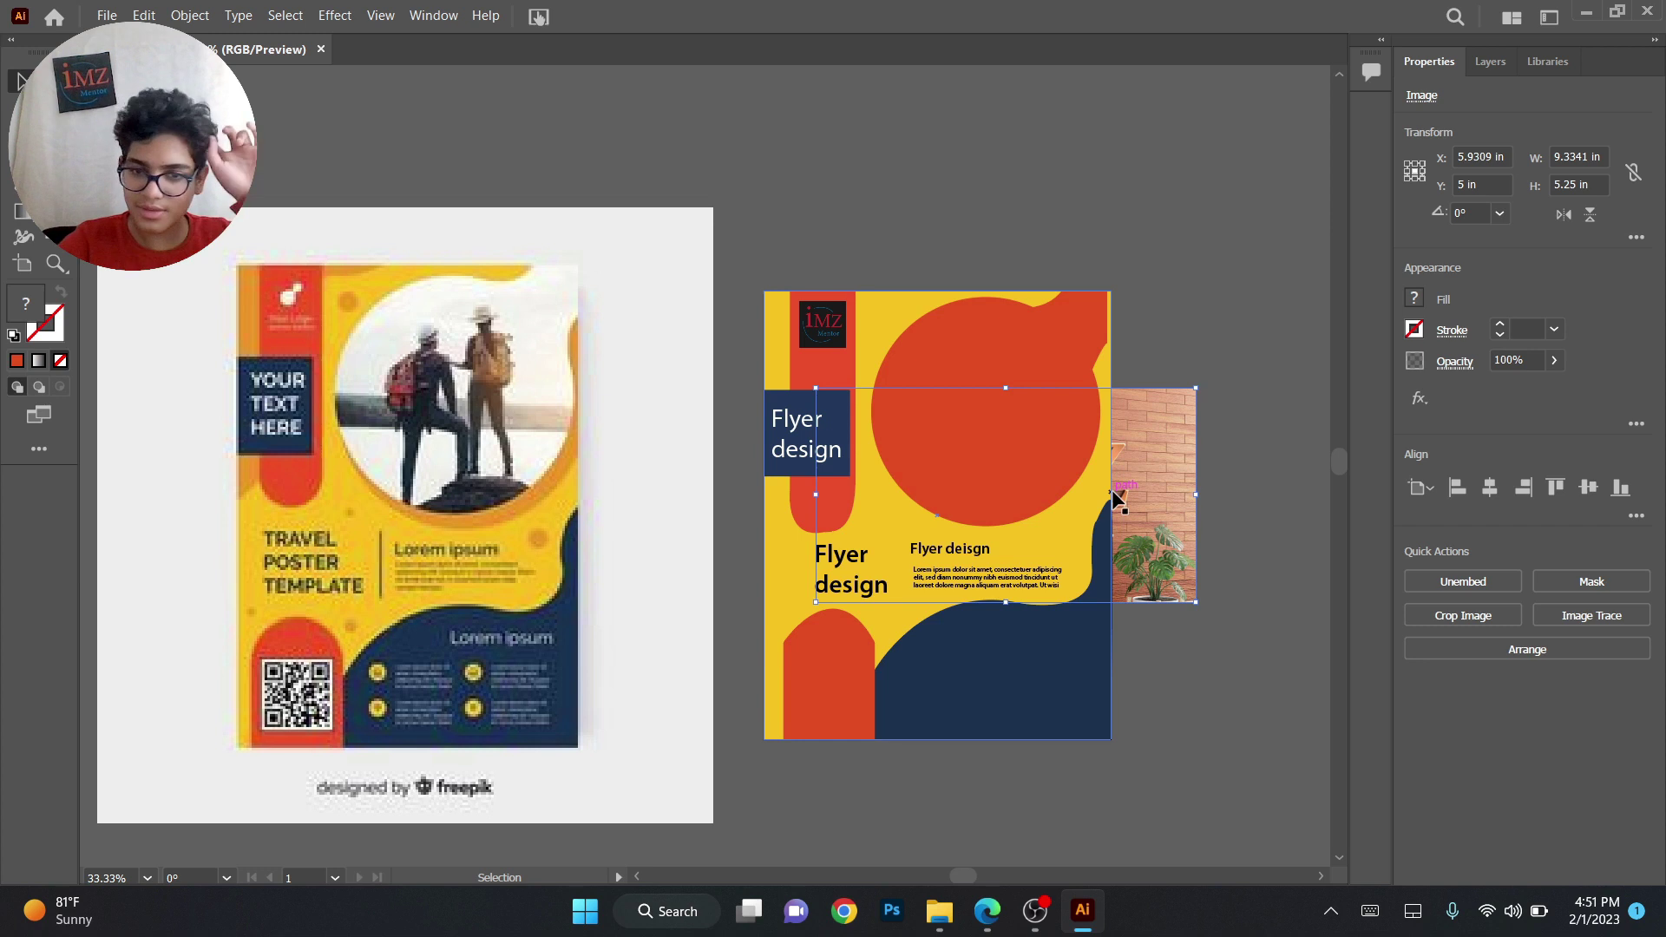
key(a)
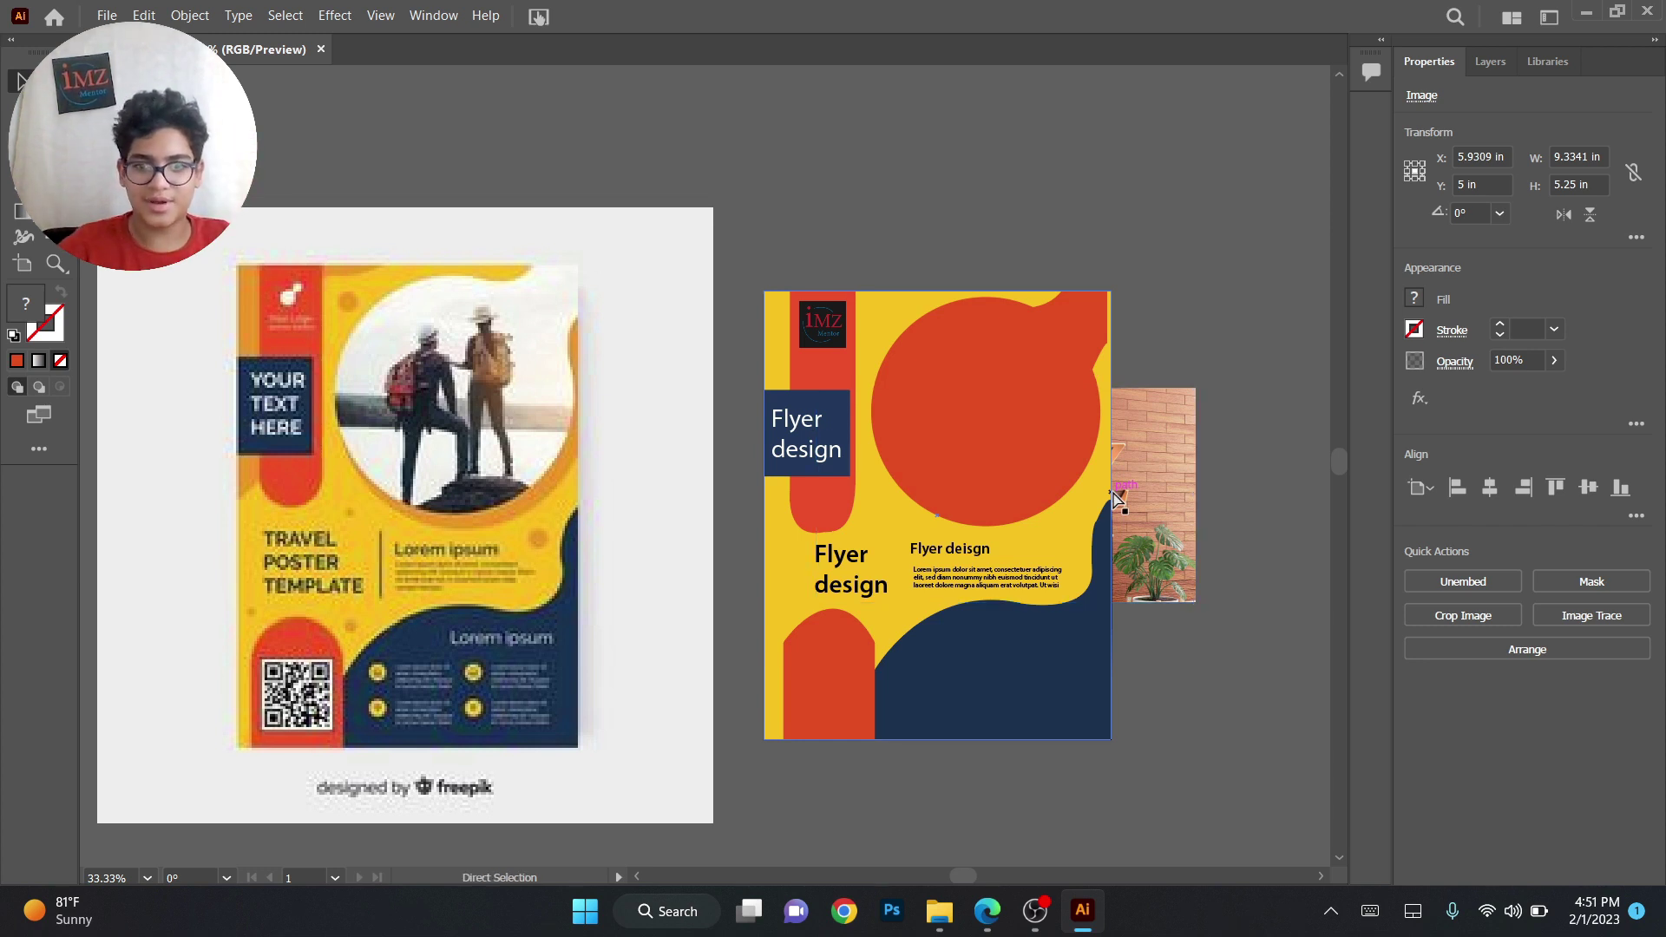
key(ctrl+bracketright)
key(v)
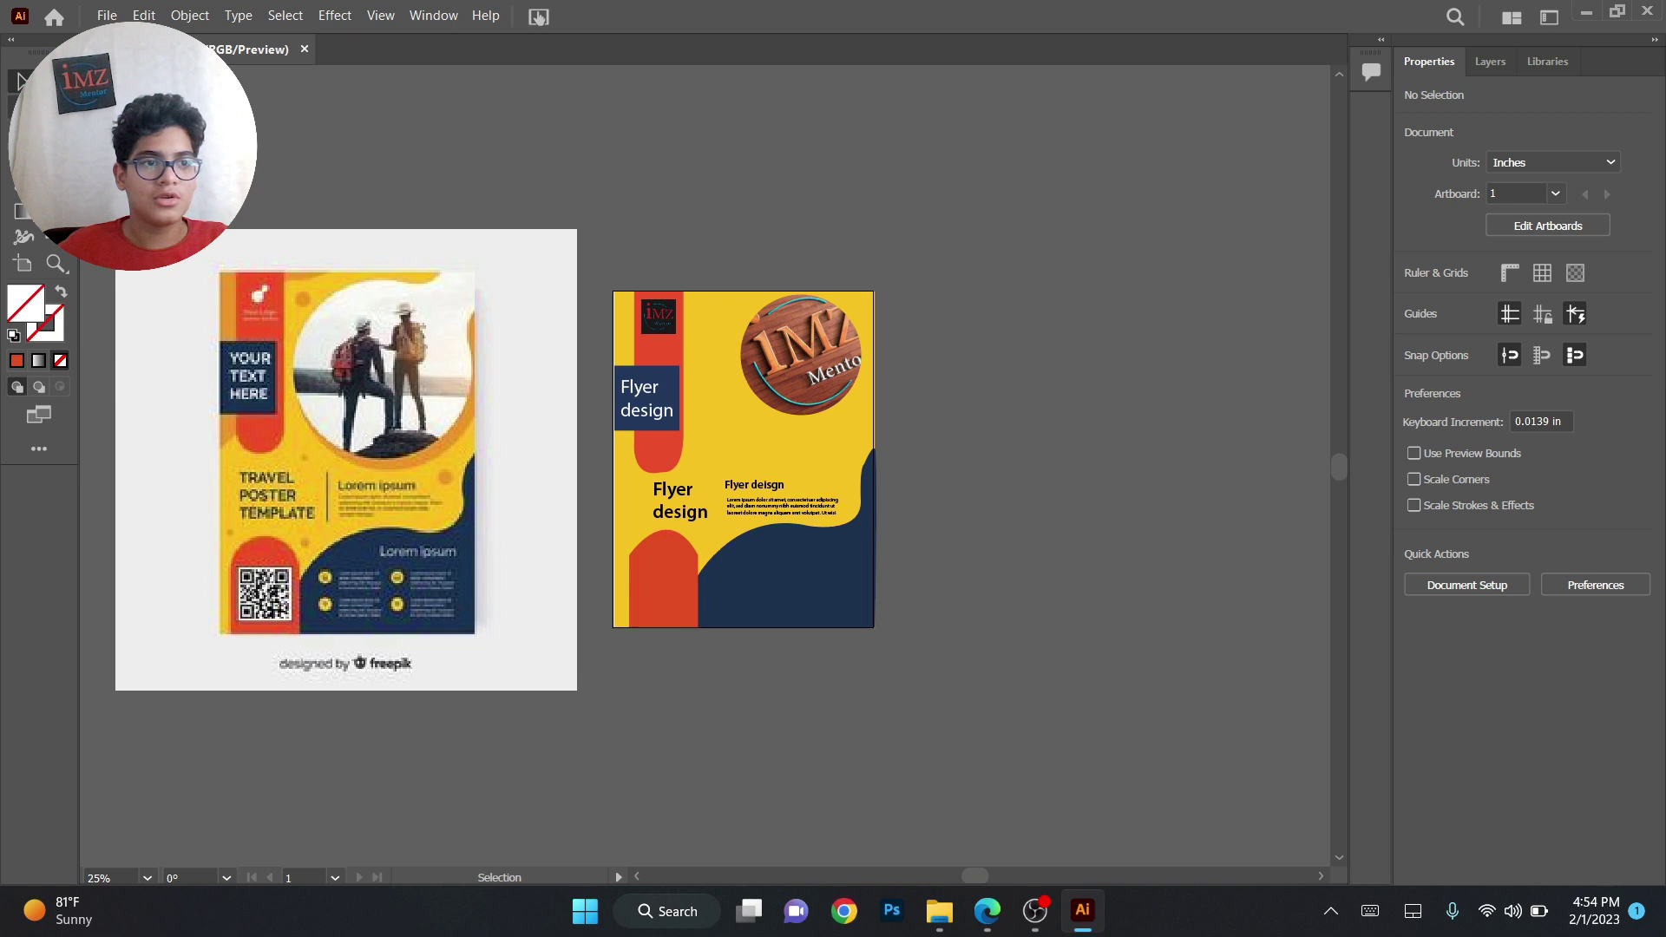
Trace the white corner shape at the reference poster's upper right as a closed Pen tool path
click(404, 279)
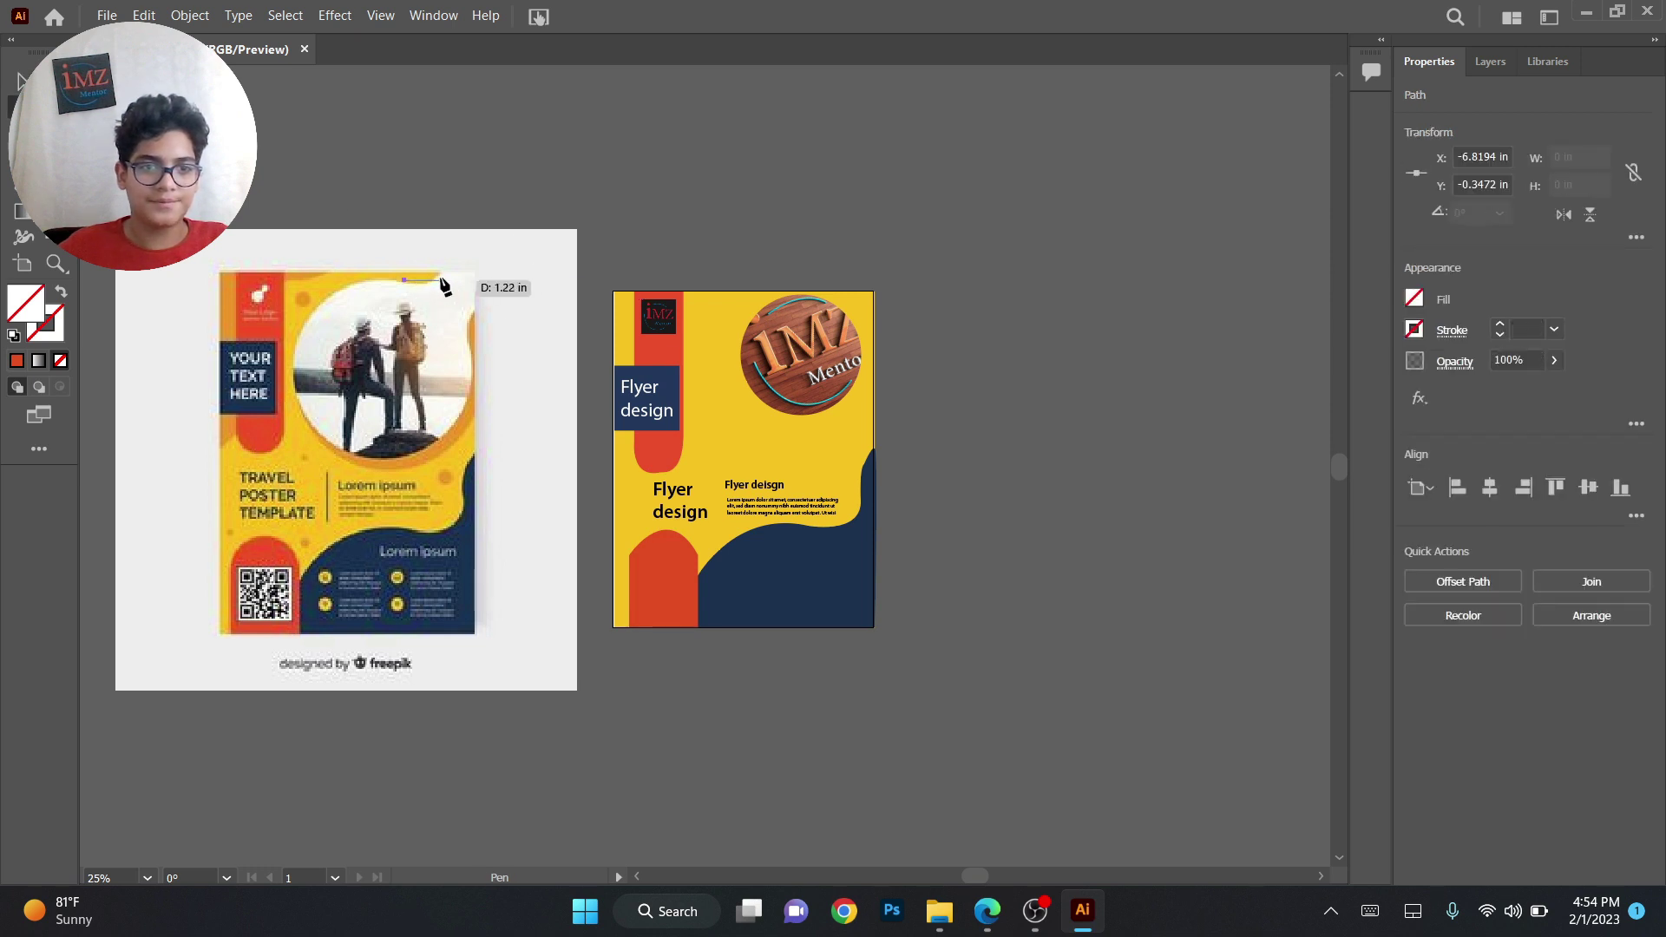
drag(438, 273, 453, 260)
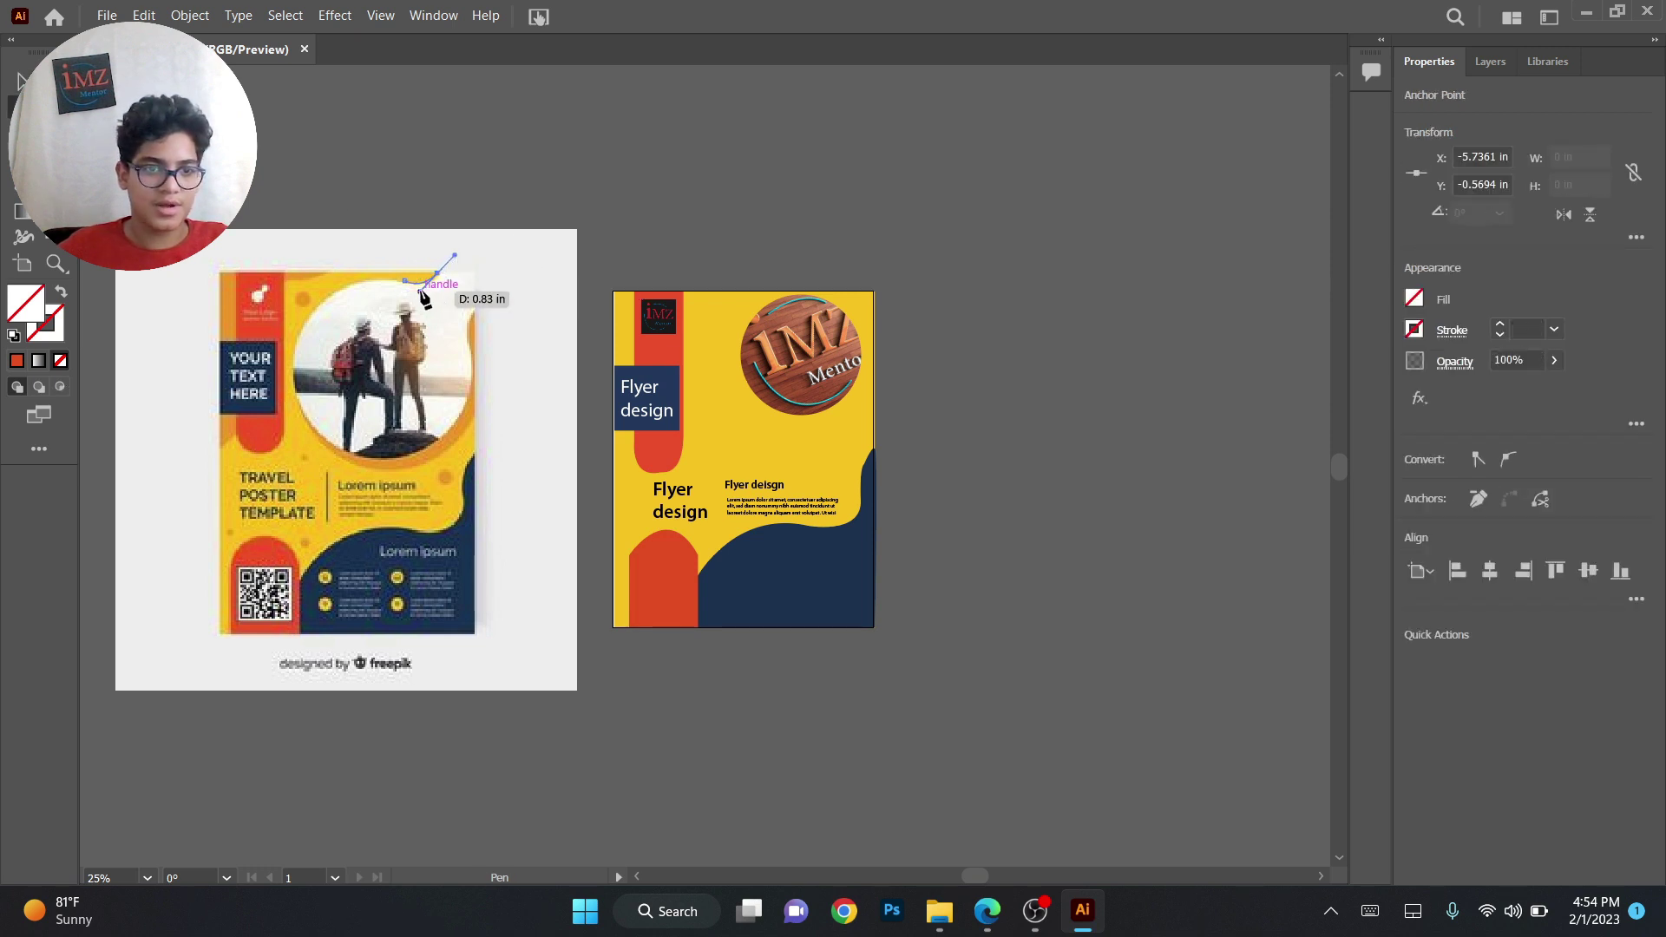
click(437, 273)
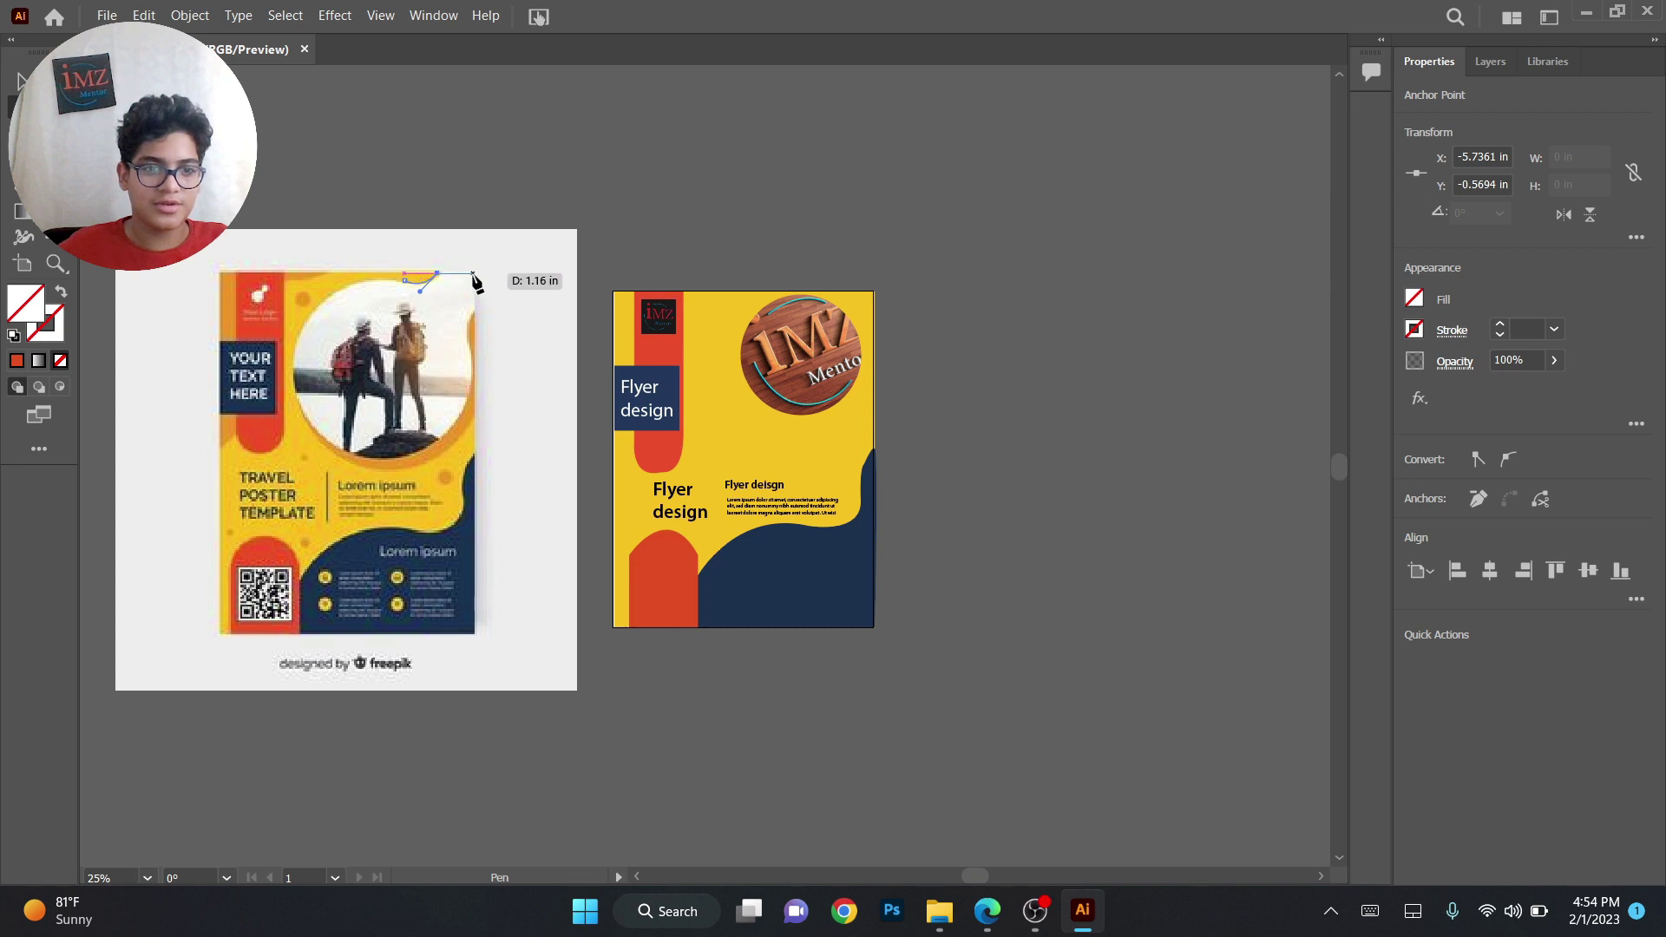
click(476, 274)
click(476, 305)
drag(467, 329, 467, 335)
click(404, 280)
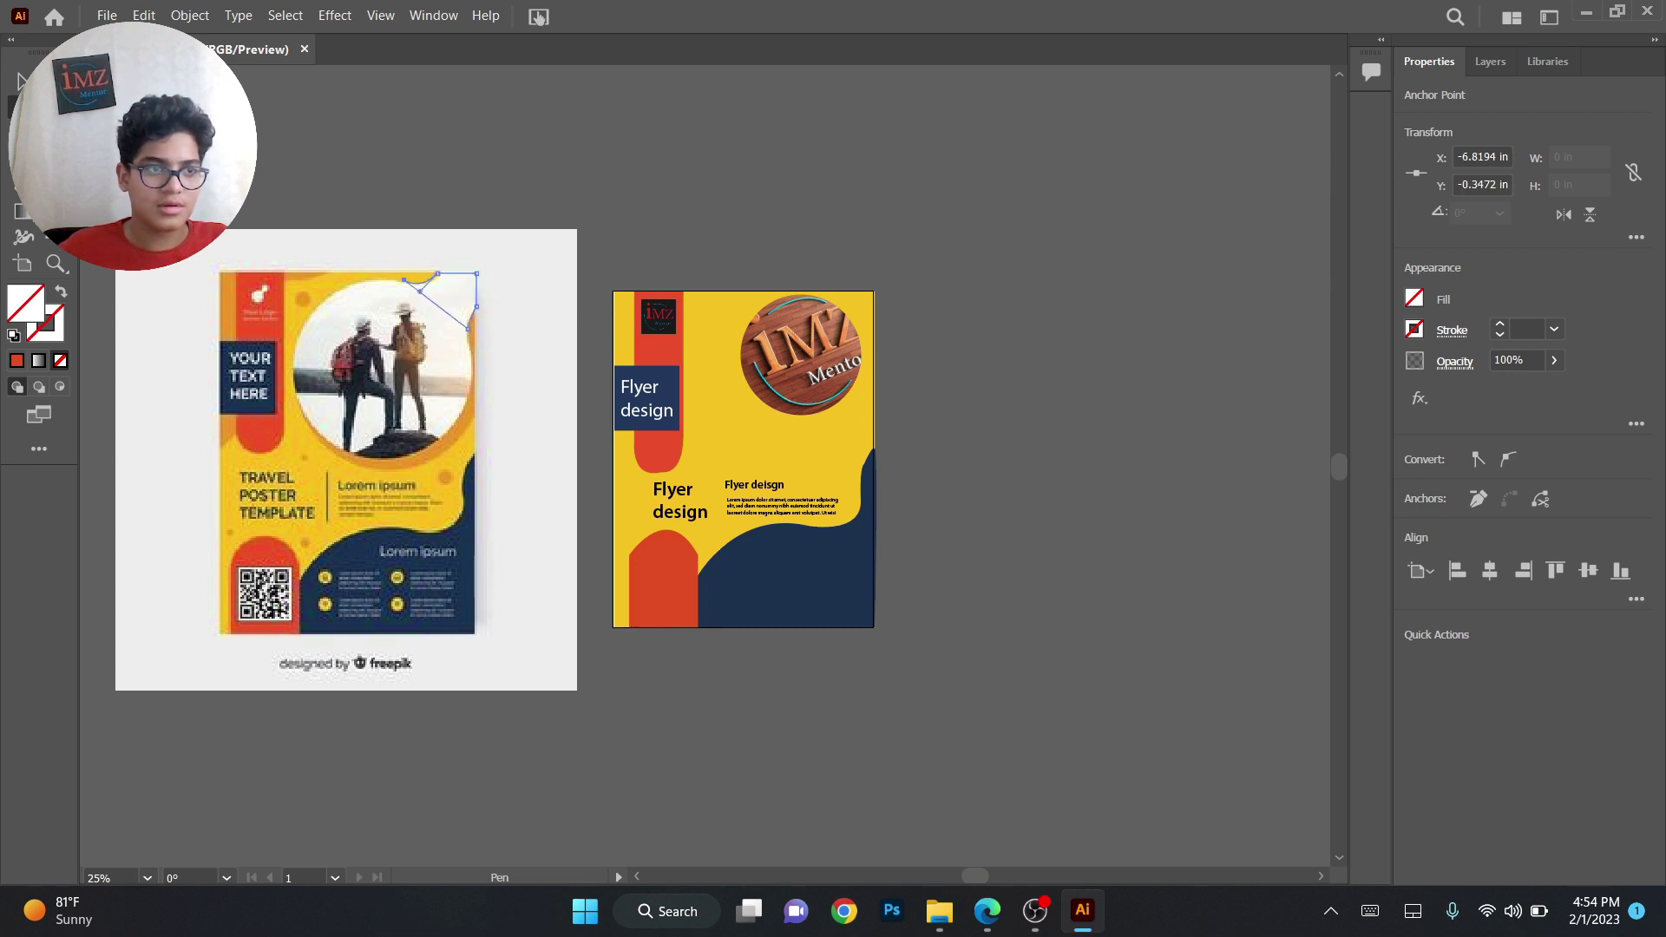
Move the traced corner shape to the flyer's upper-right corner and fill it with the light colour sampled from the reference
click(22, 80)
drag(428, 296, 846, 331)
key(ctrl+z)
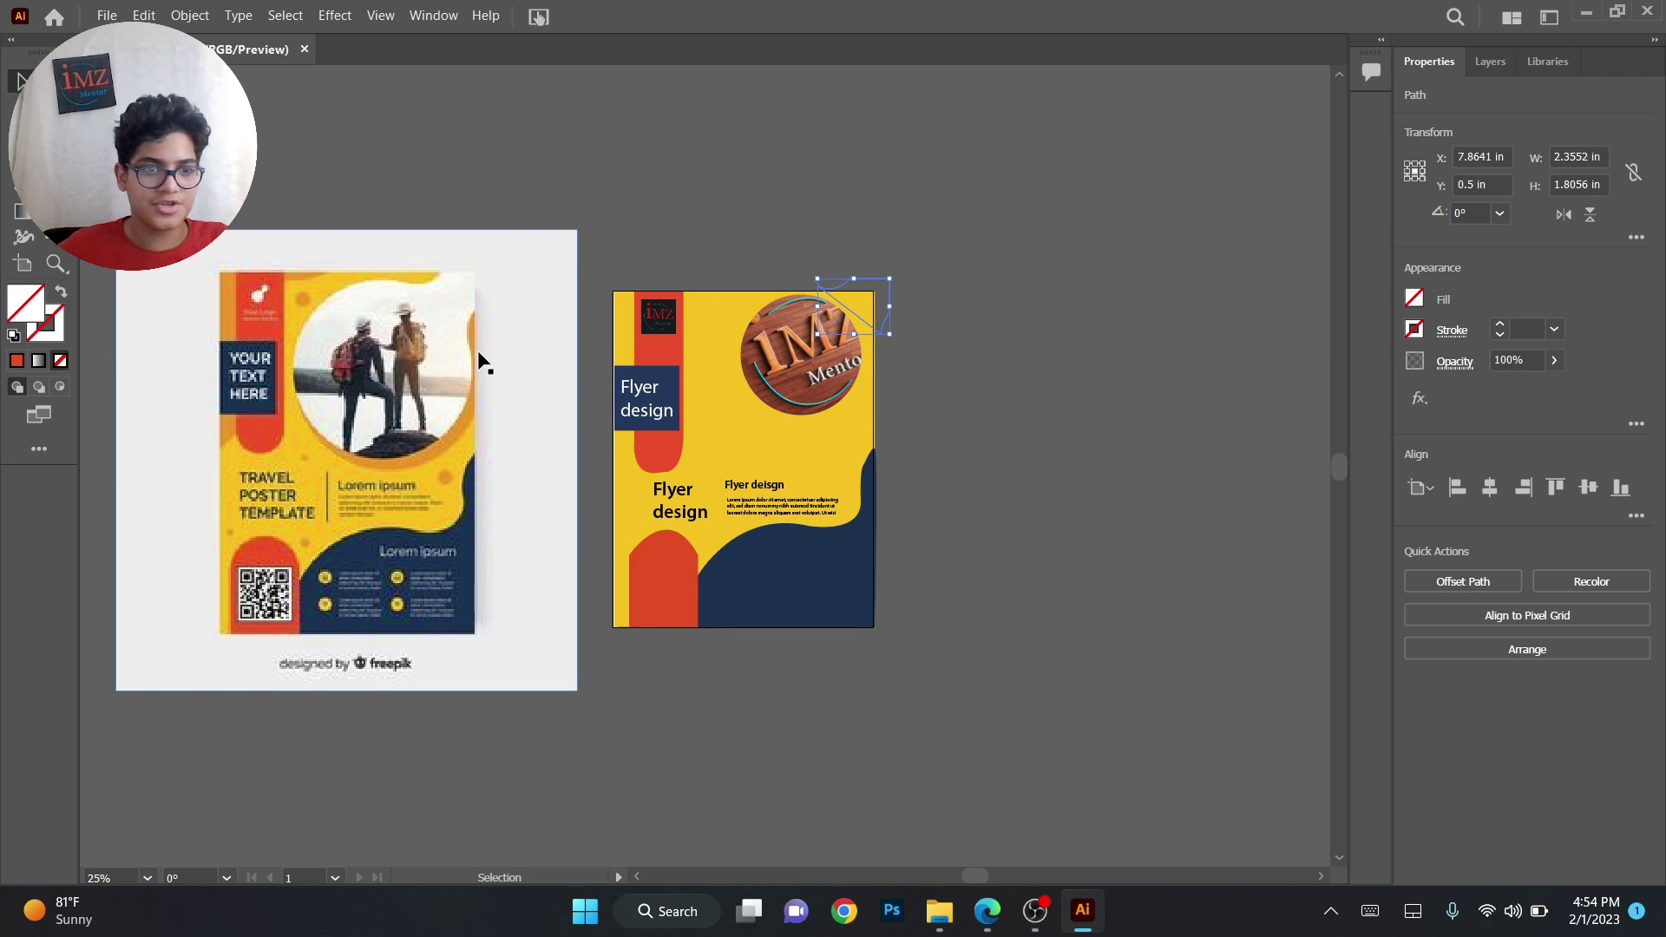
key(i)
click(459, 297)
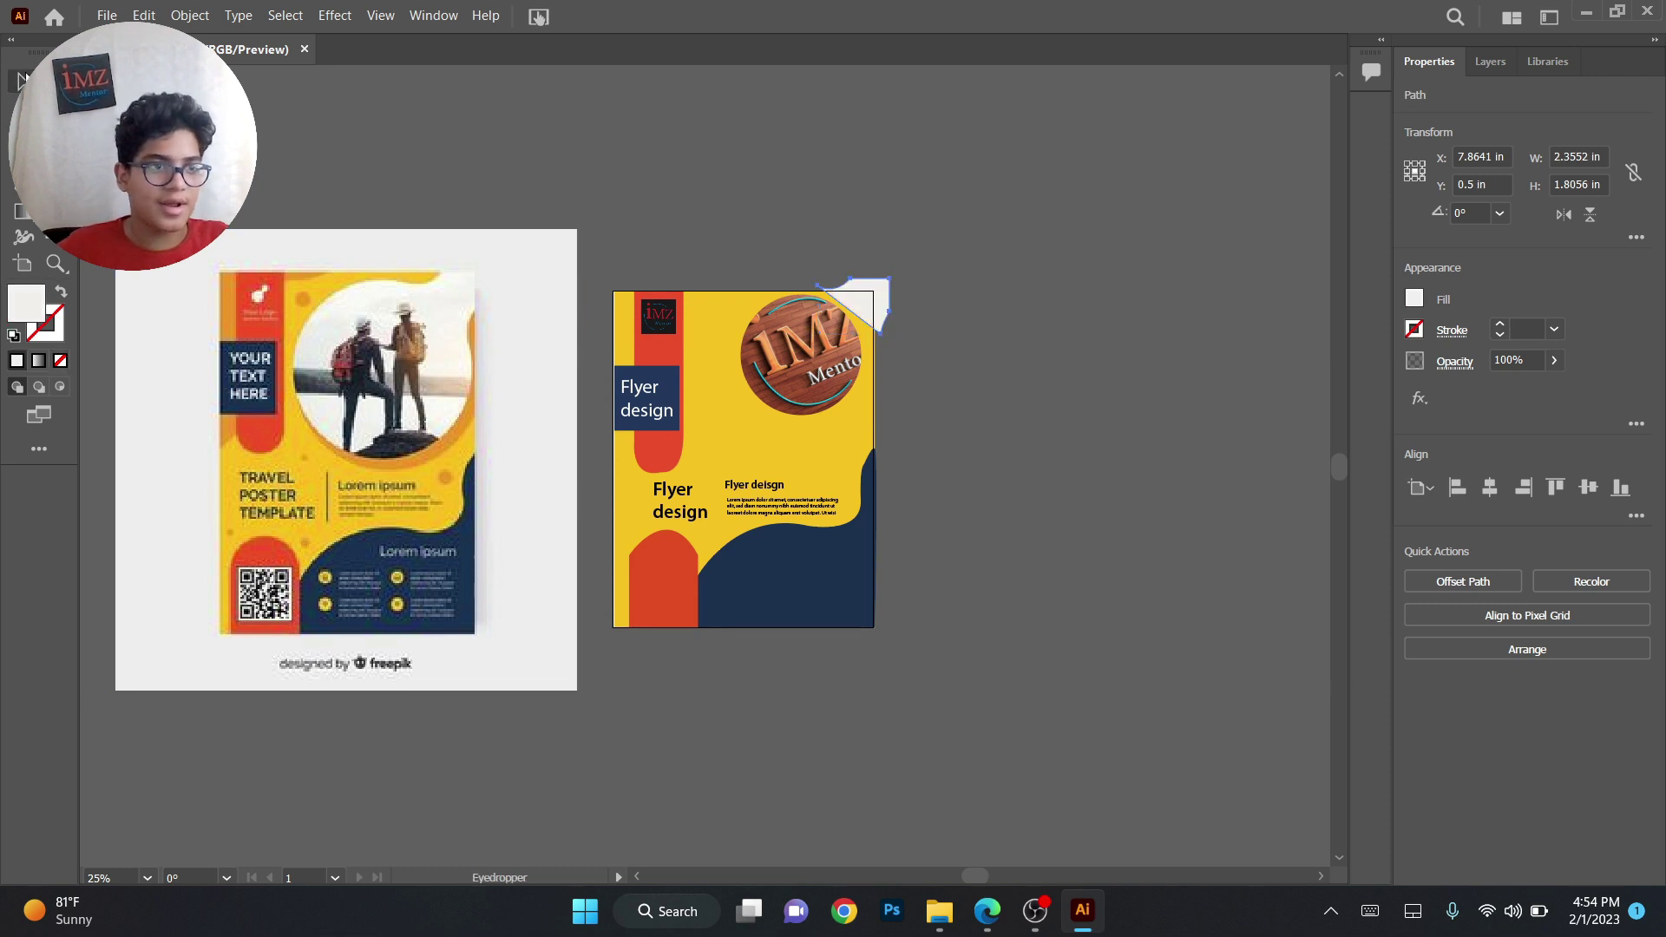
Fit the circular masked logo image and the light corner shape into the flyer's upper-right corner
drag(858, 309, 806, 354)
click(809, 361)
click(909, 384)
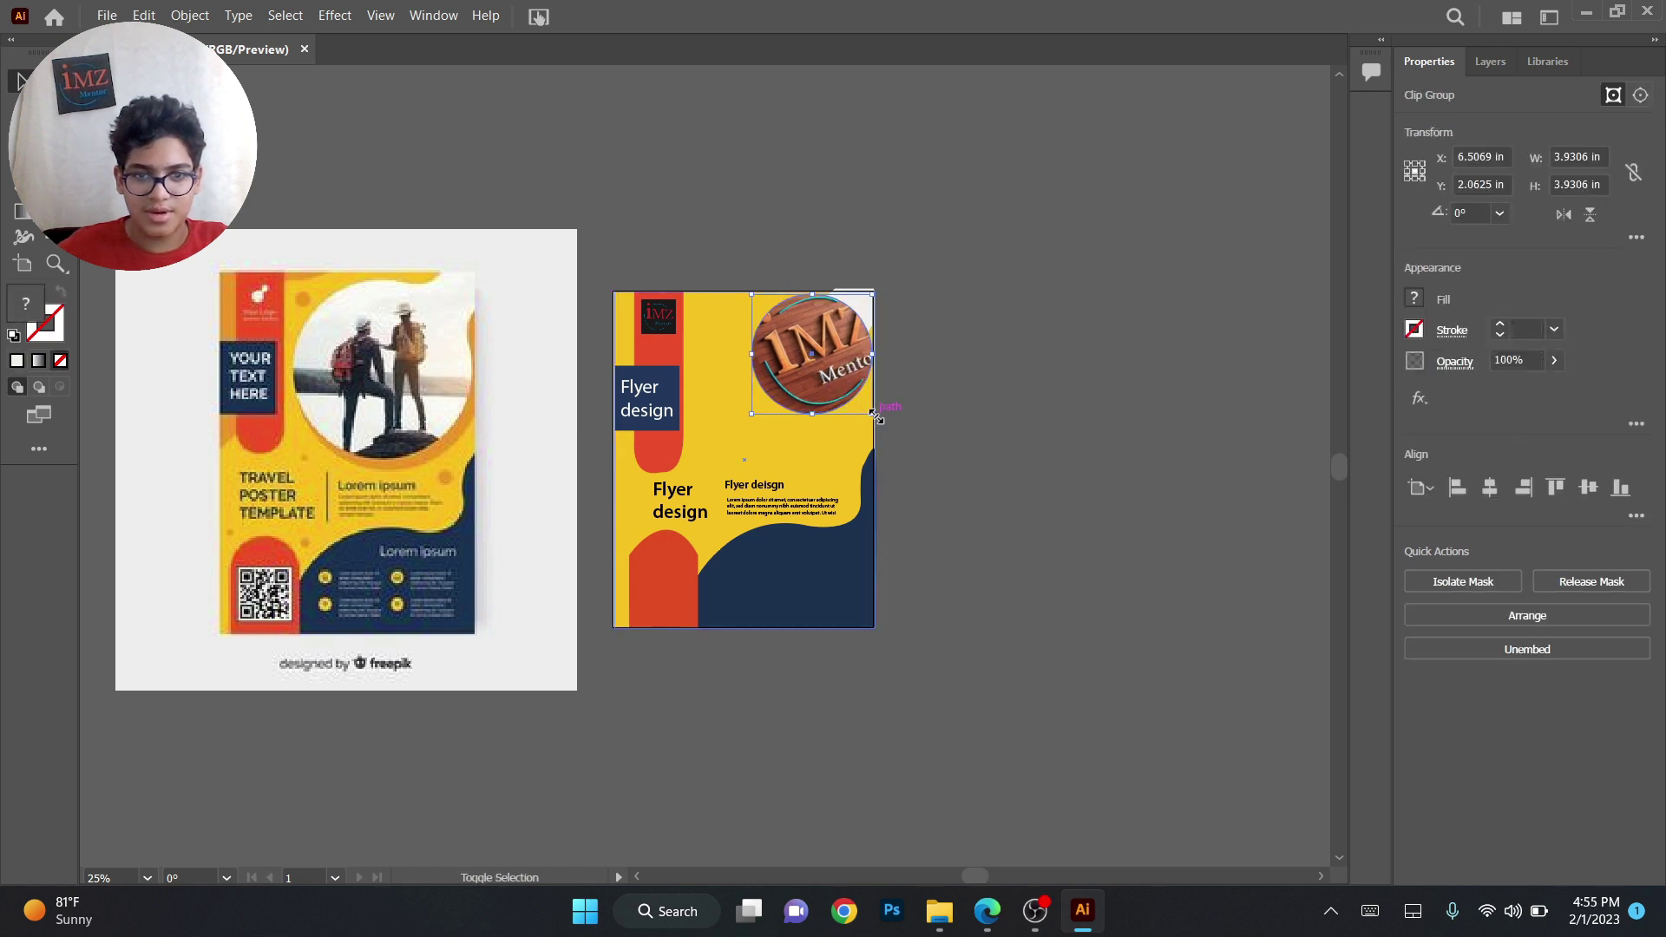
click(903, 413)
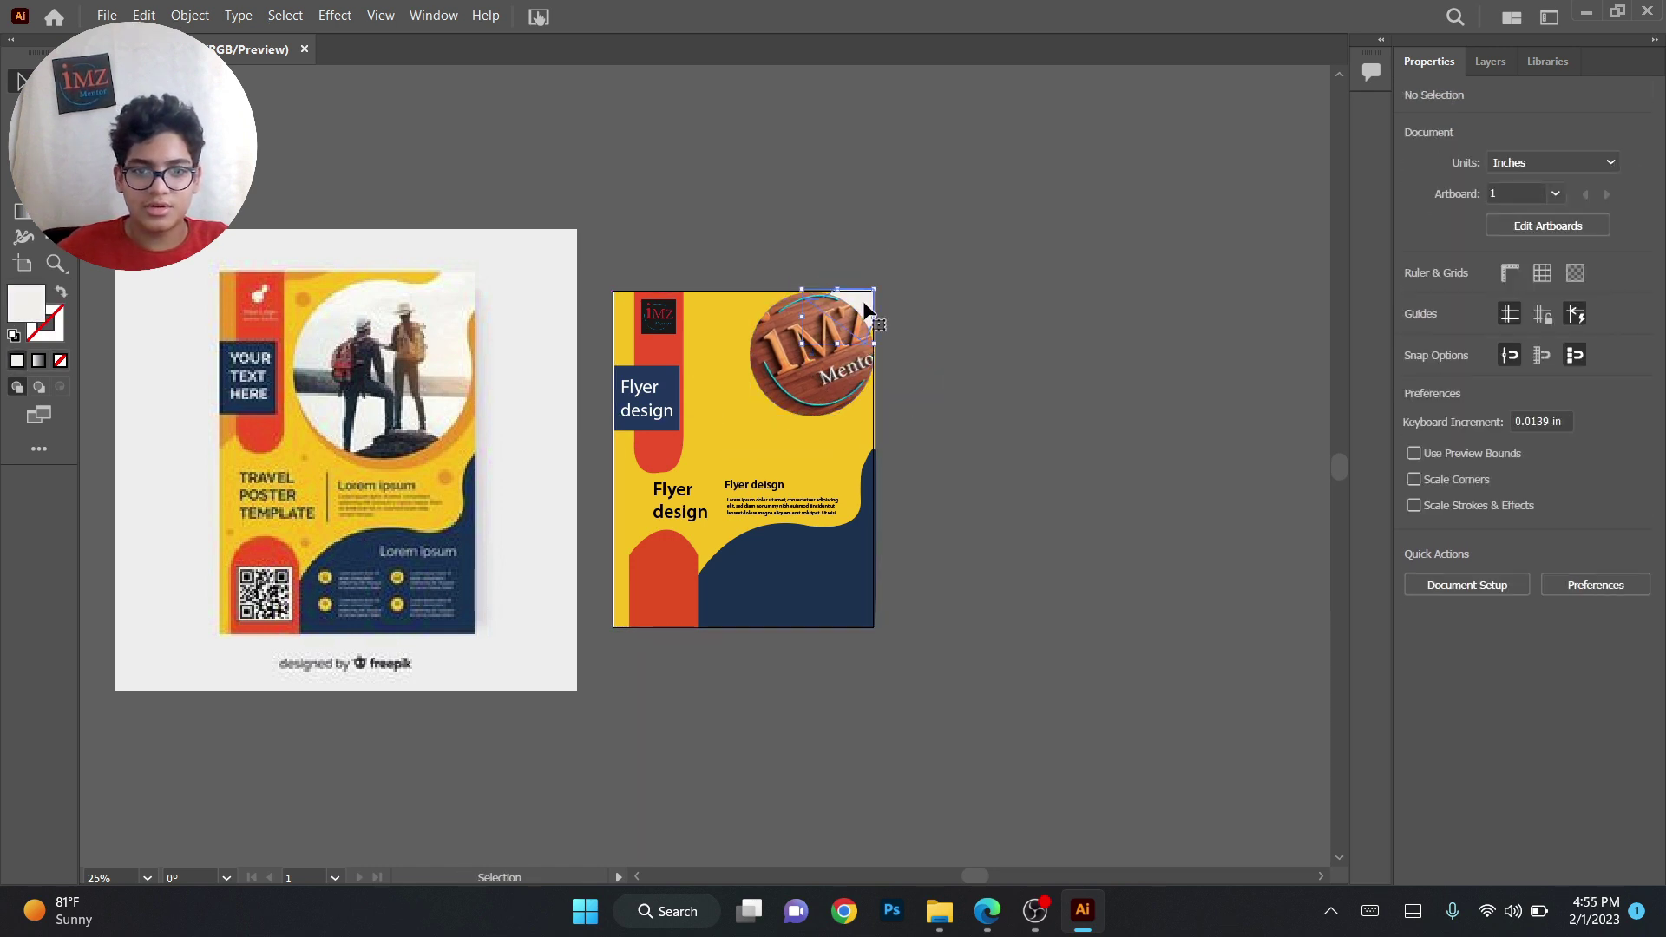
Fill the upper-right corner shape with the reddish brown sampled from the wooden logo image
key(i)
click(798, 379)
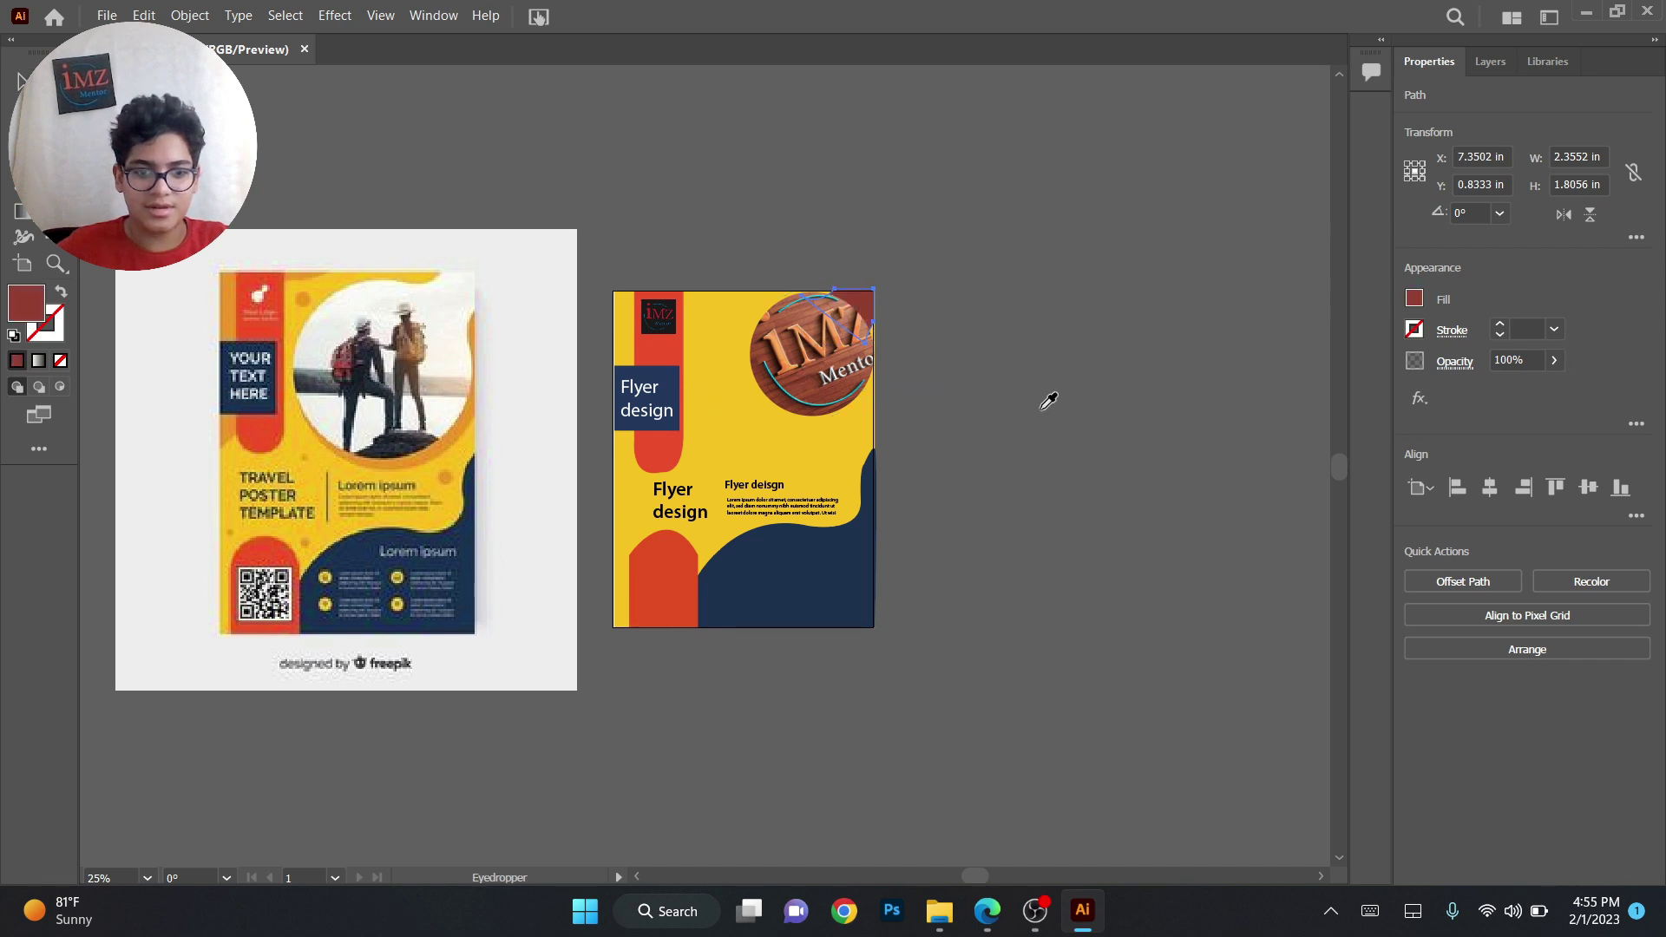
click(1102, 439)
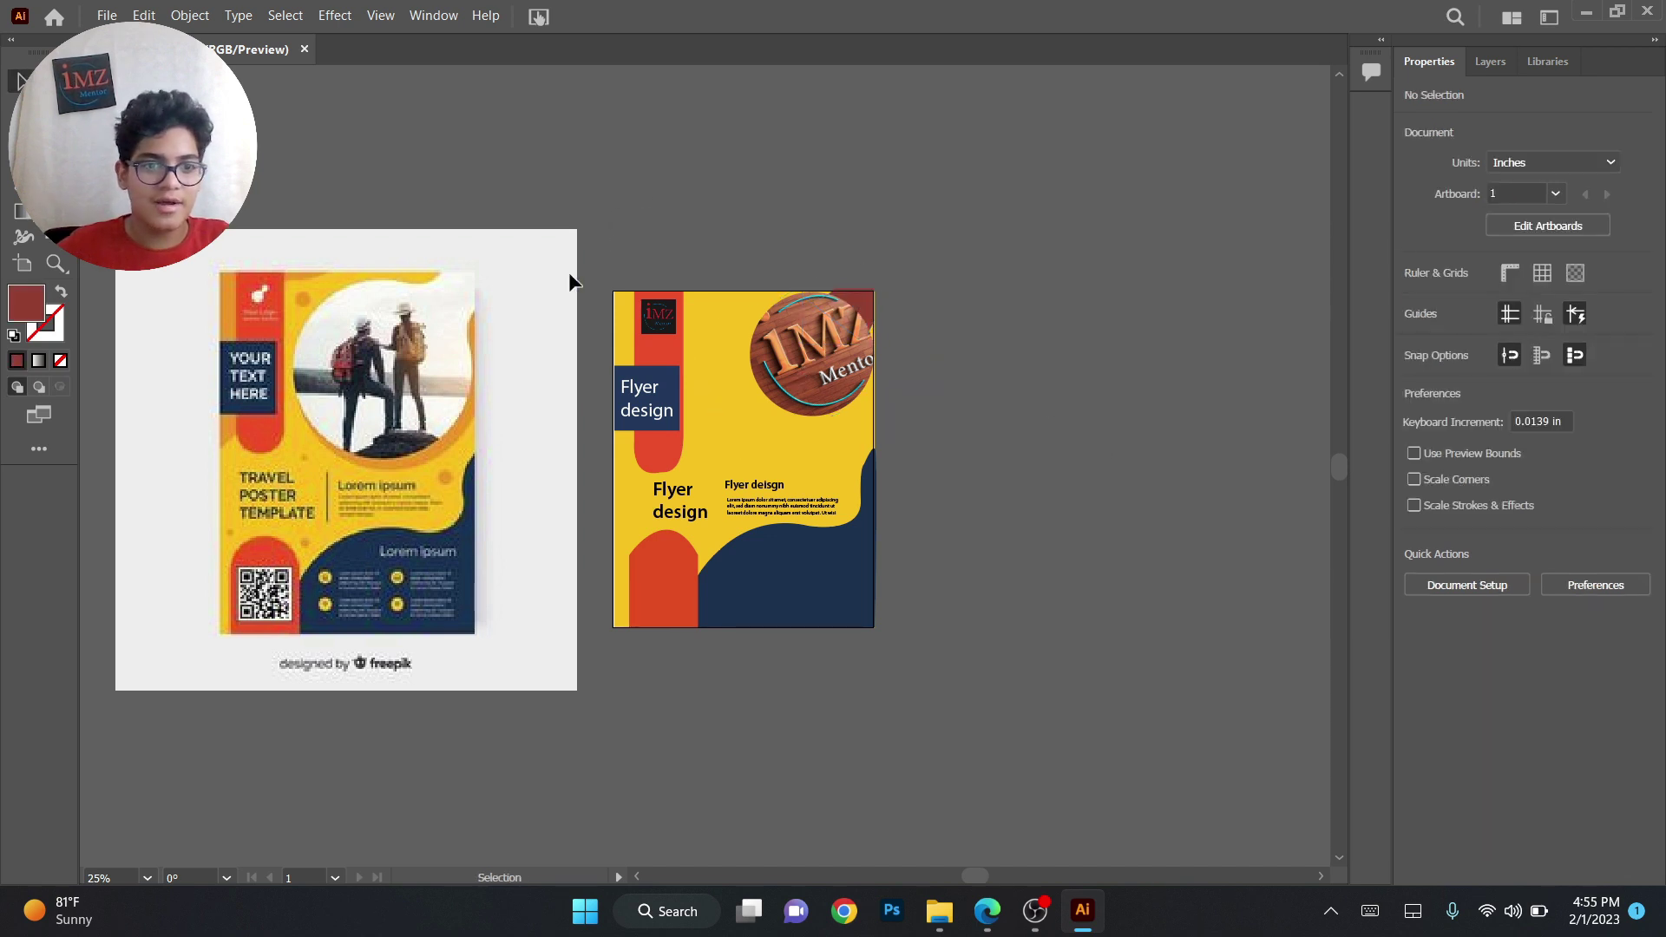
Enlarge the circular masked logo image and position it against the flyer's right edge, above the small text
click(795, 356)
shift+click(864, 304)
key(s)
key(v)
drag(874, 417, 913, 455)
drag(849, 402, 809, 404)
click(1095, 415)
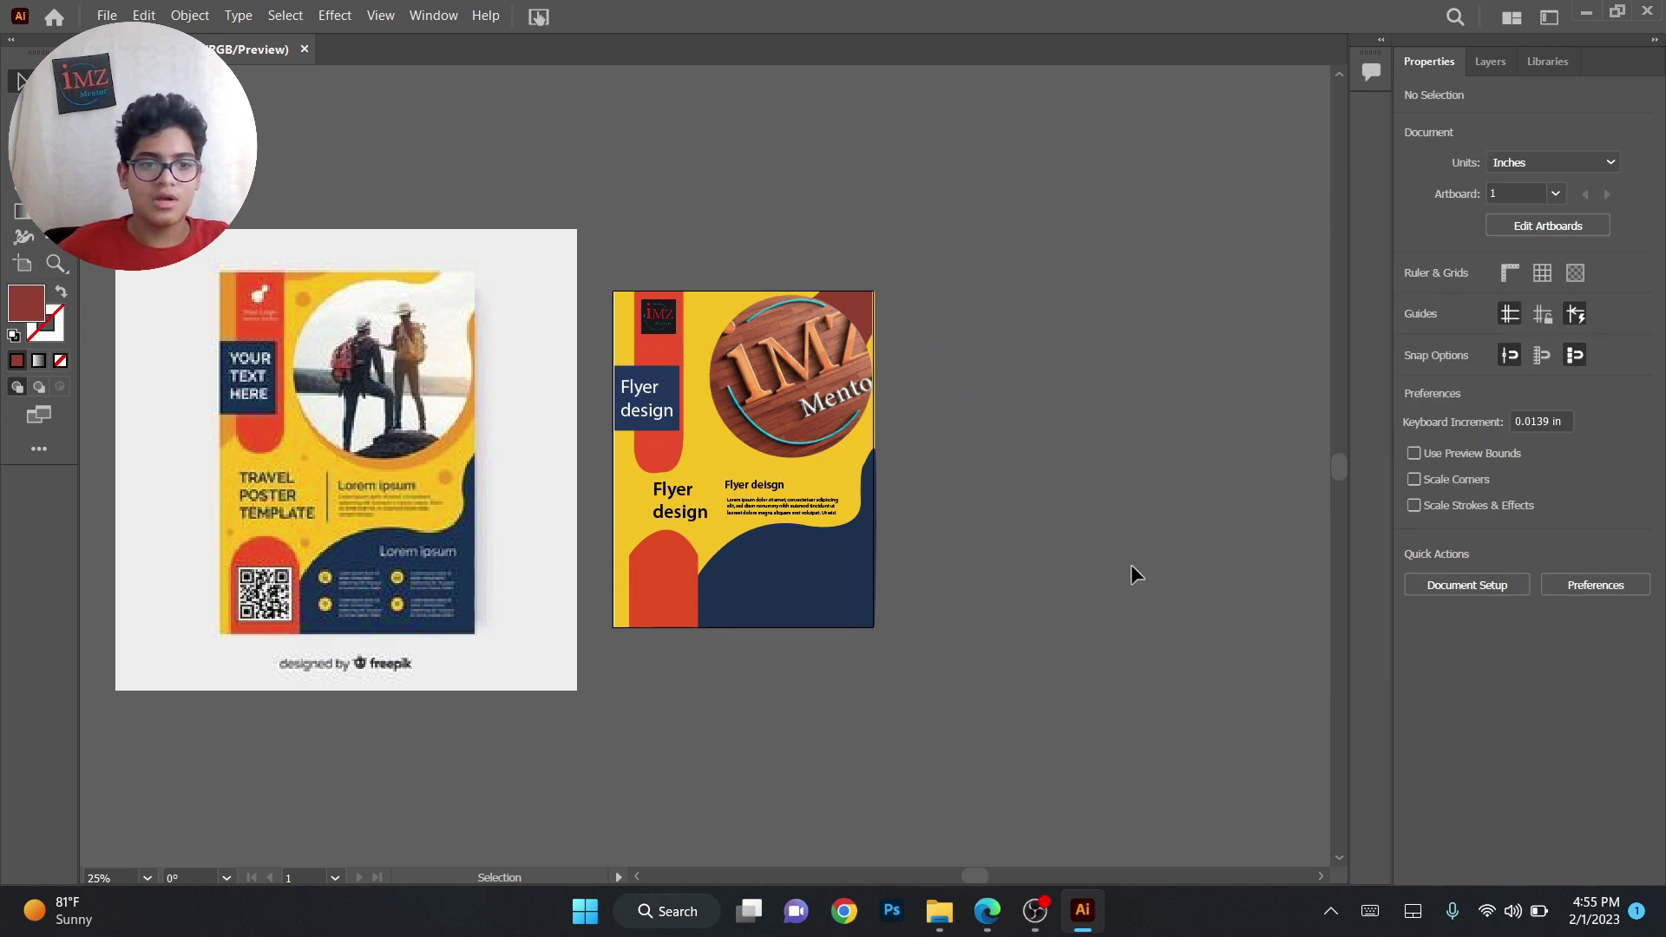
Duplicate the small "Flyer deisgn" heading and its lorem ipsum paragraph onto the navy area, keeping both copies selected
drag(745, 487, 748, 489)
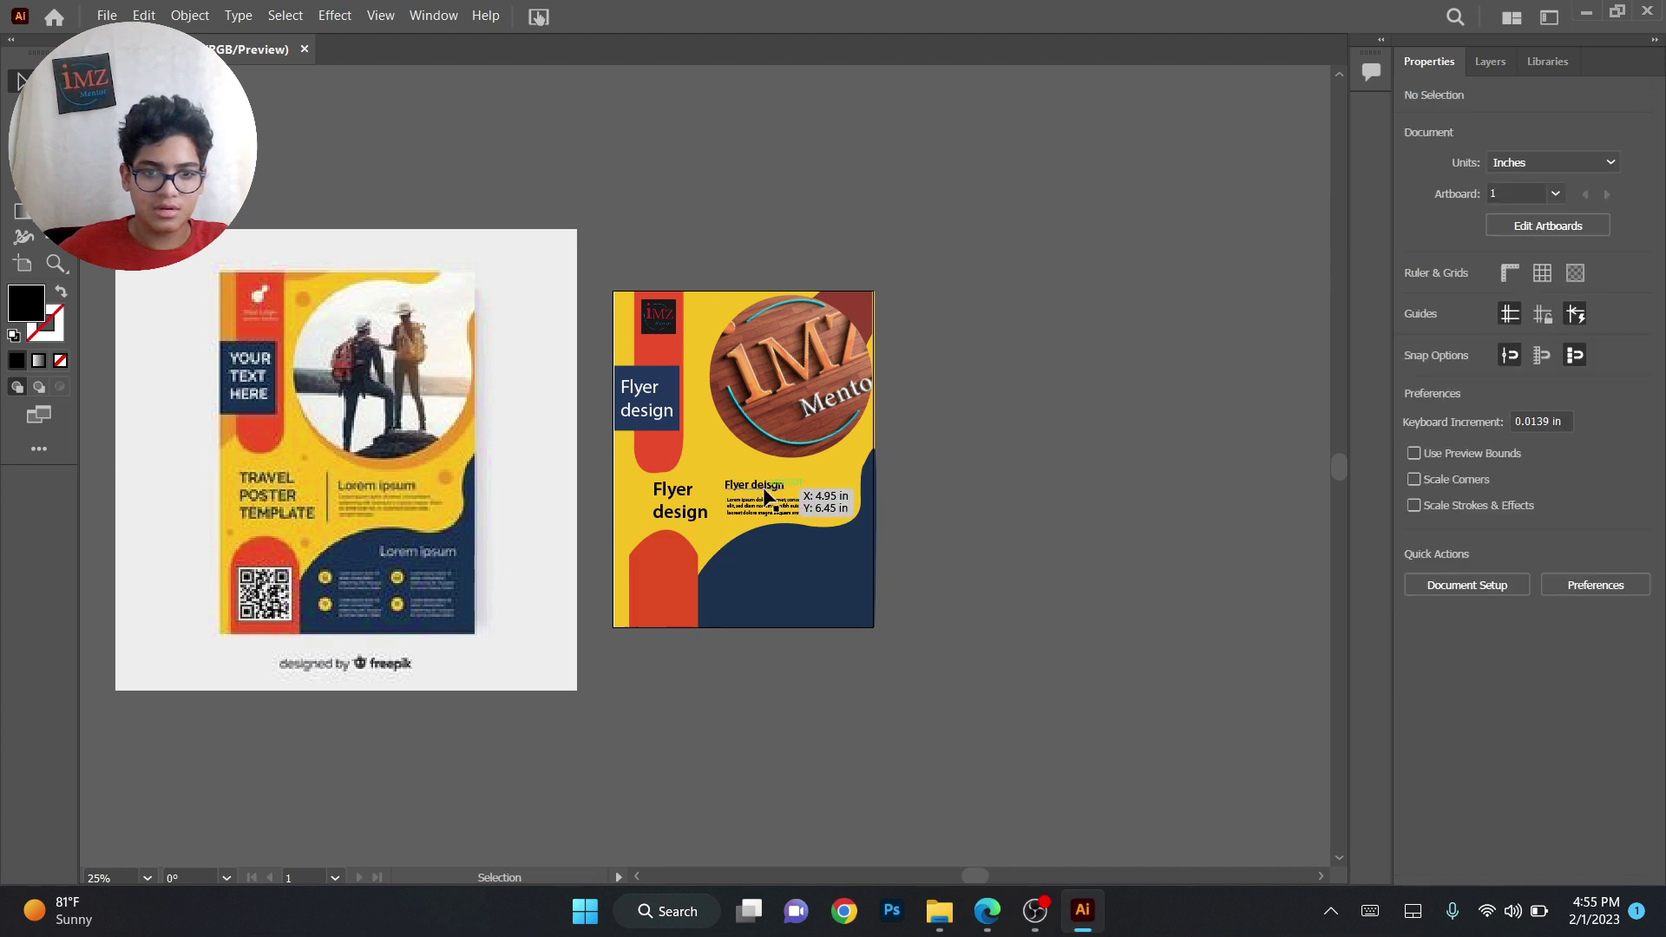
click(765, 495)
drag(766, 497, 812, 563)
click(795, 511)
drag(793, 505, 810, 575)
key(ctrl+z)
click(794, 509)
shift+click(790, 547)
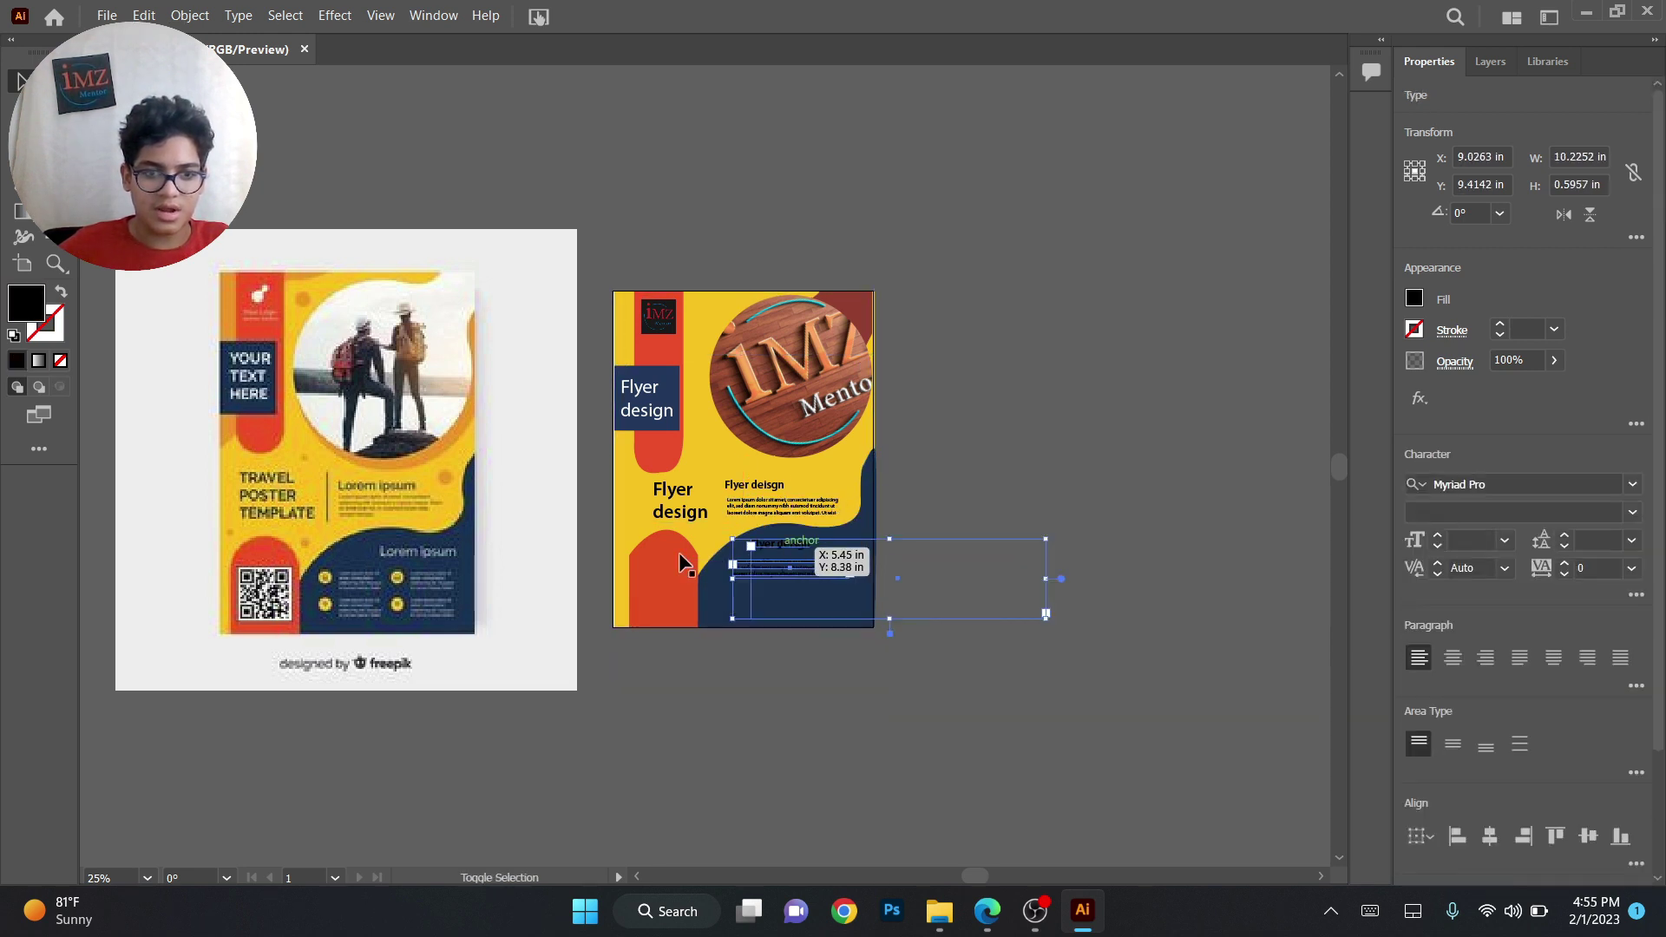
Set the fill of the copied heading and paragraph on the navy area to near-white FCFCFC
double_click(39, 310)
click(1424, 460)
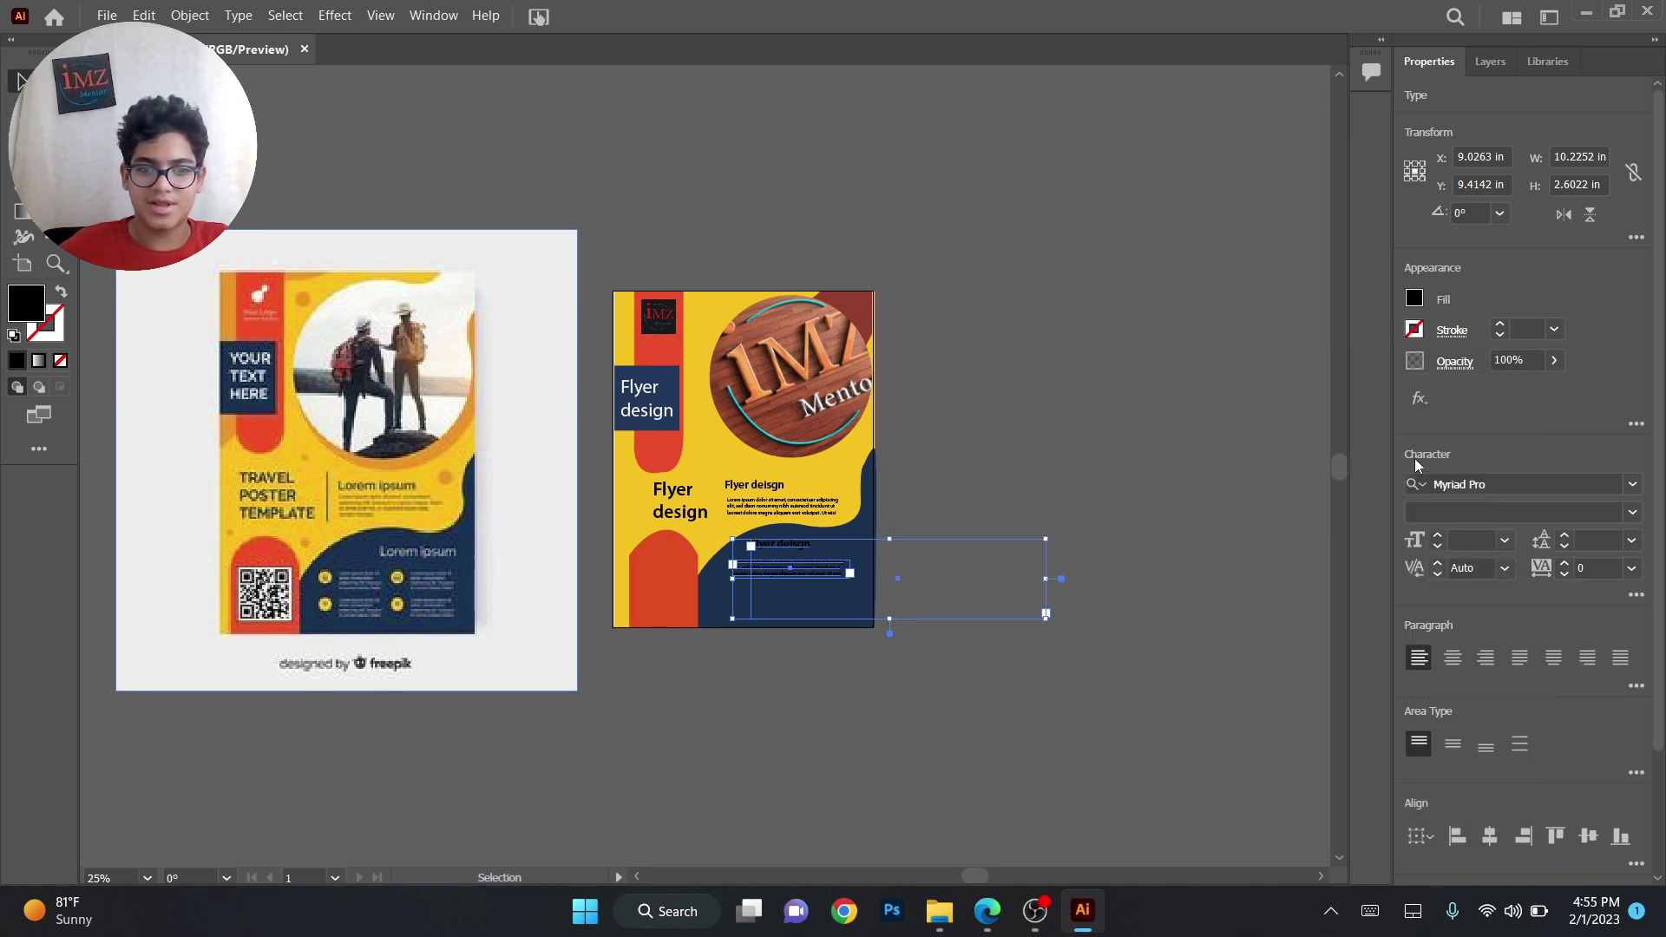
click(902, 643)
click(792, 568)
shift+click(787, 545)
double_click(33, 312)
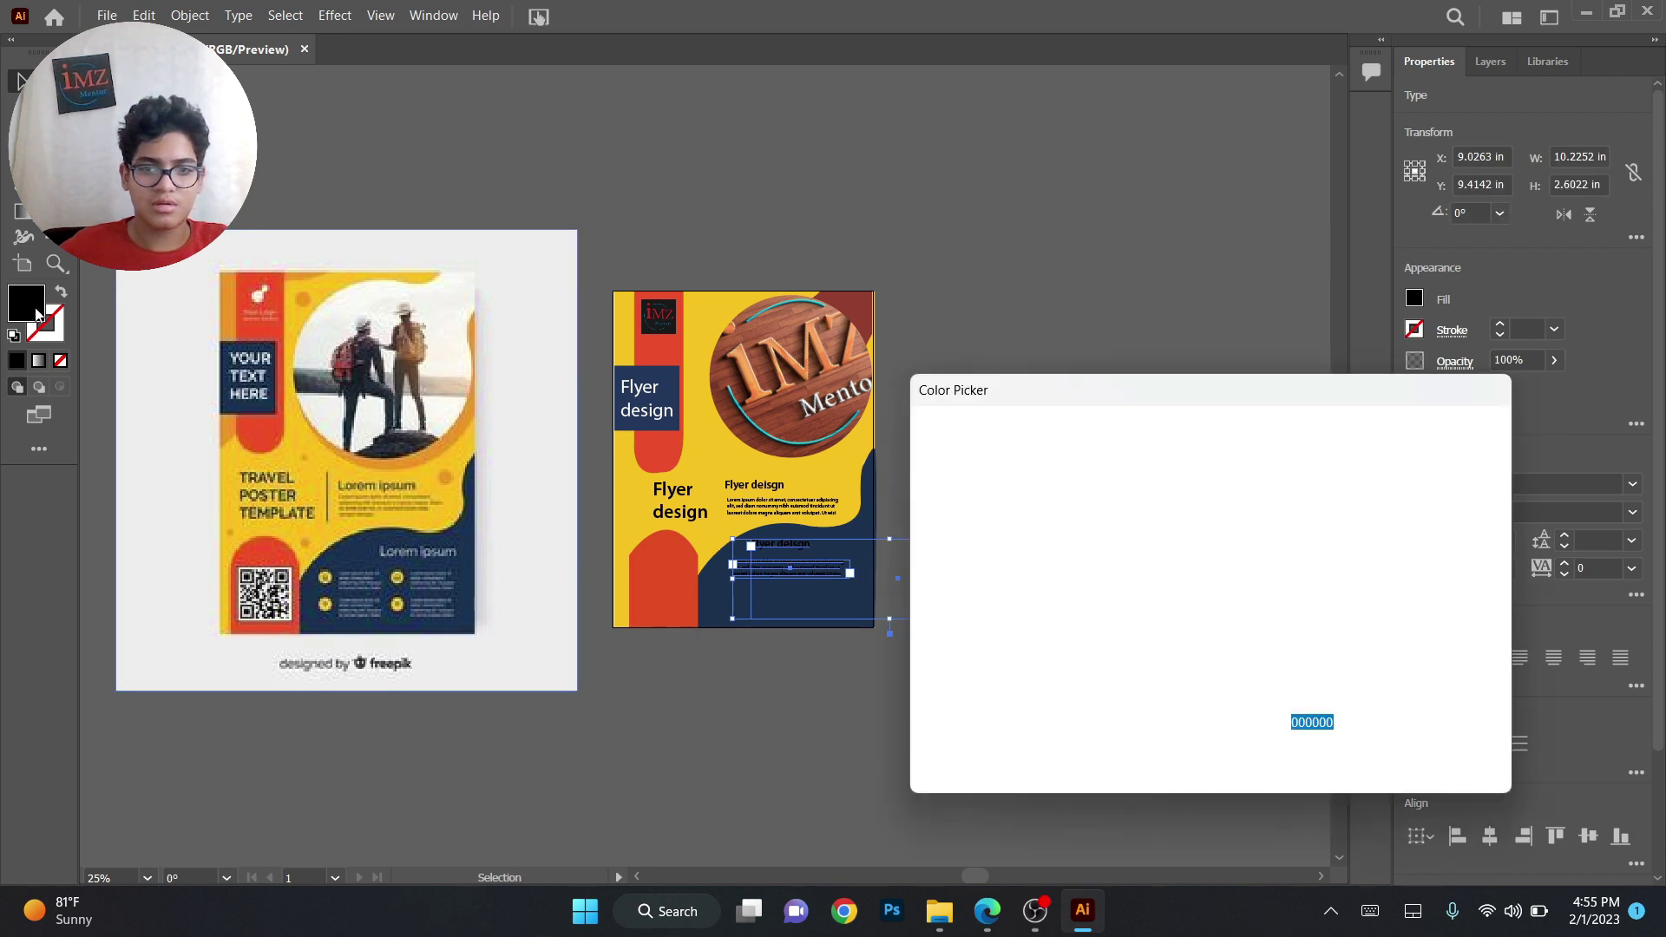
click(929, 455)
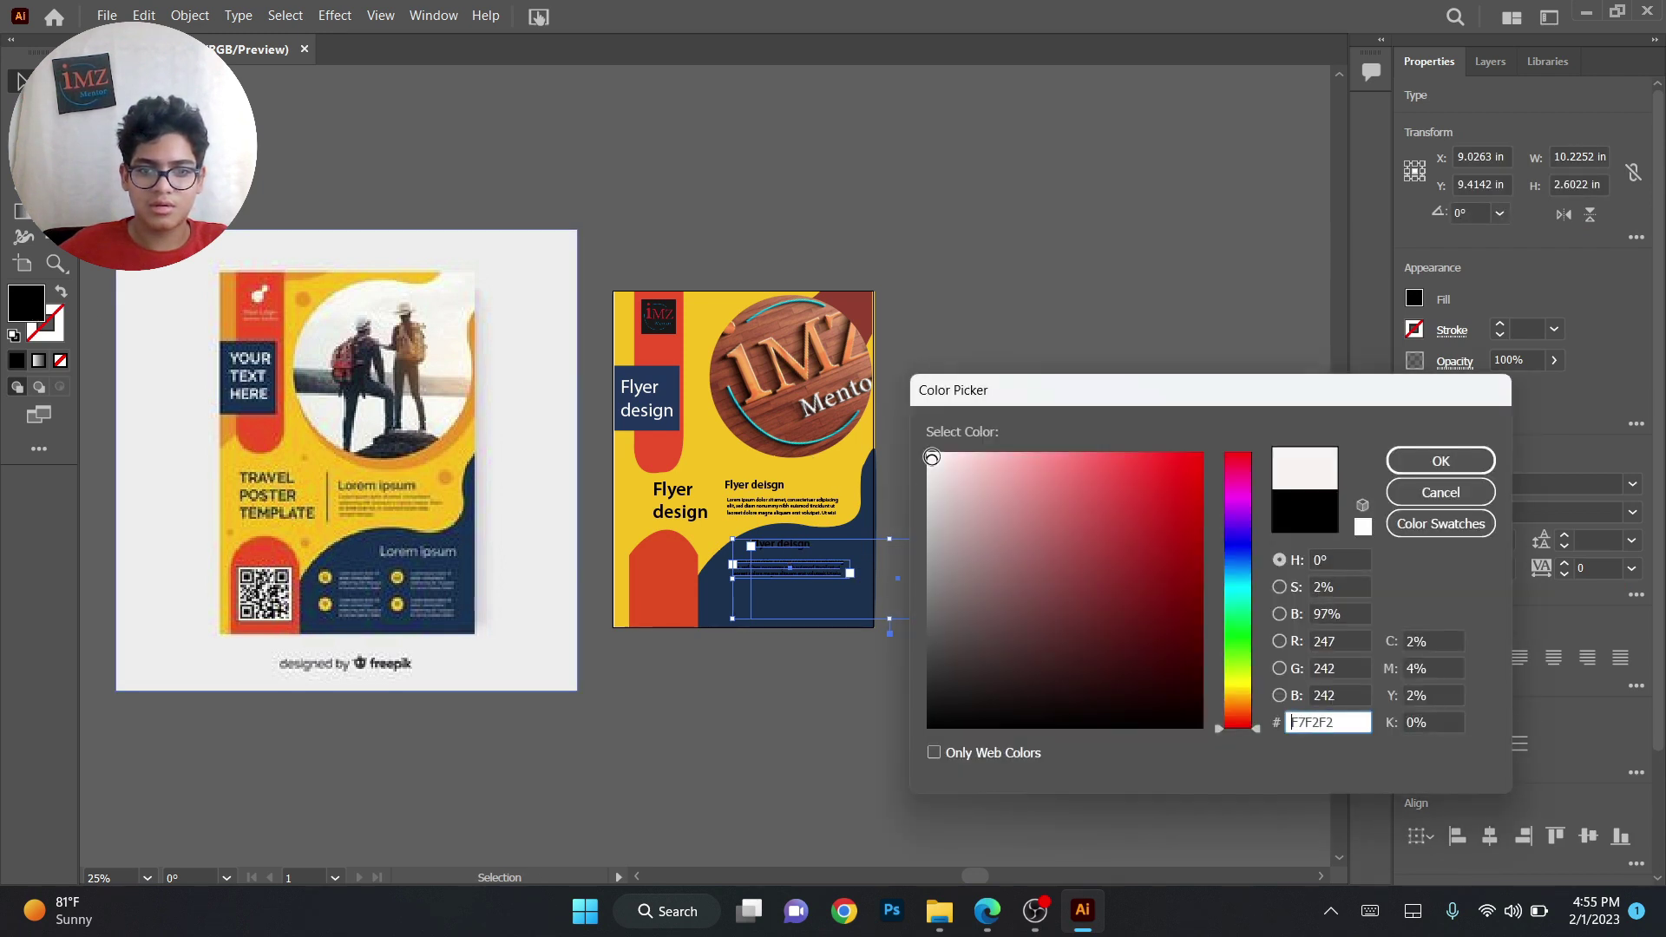
click(1441, 461)
click(1133, 427)
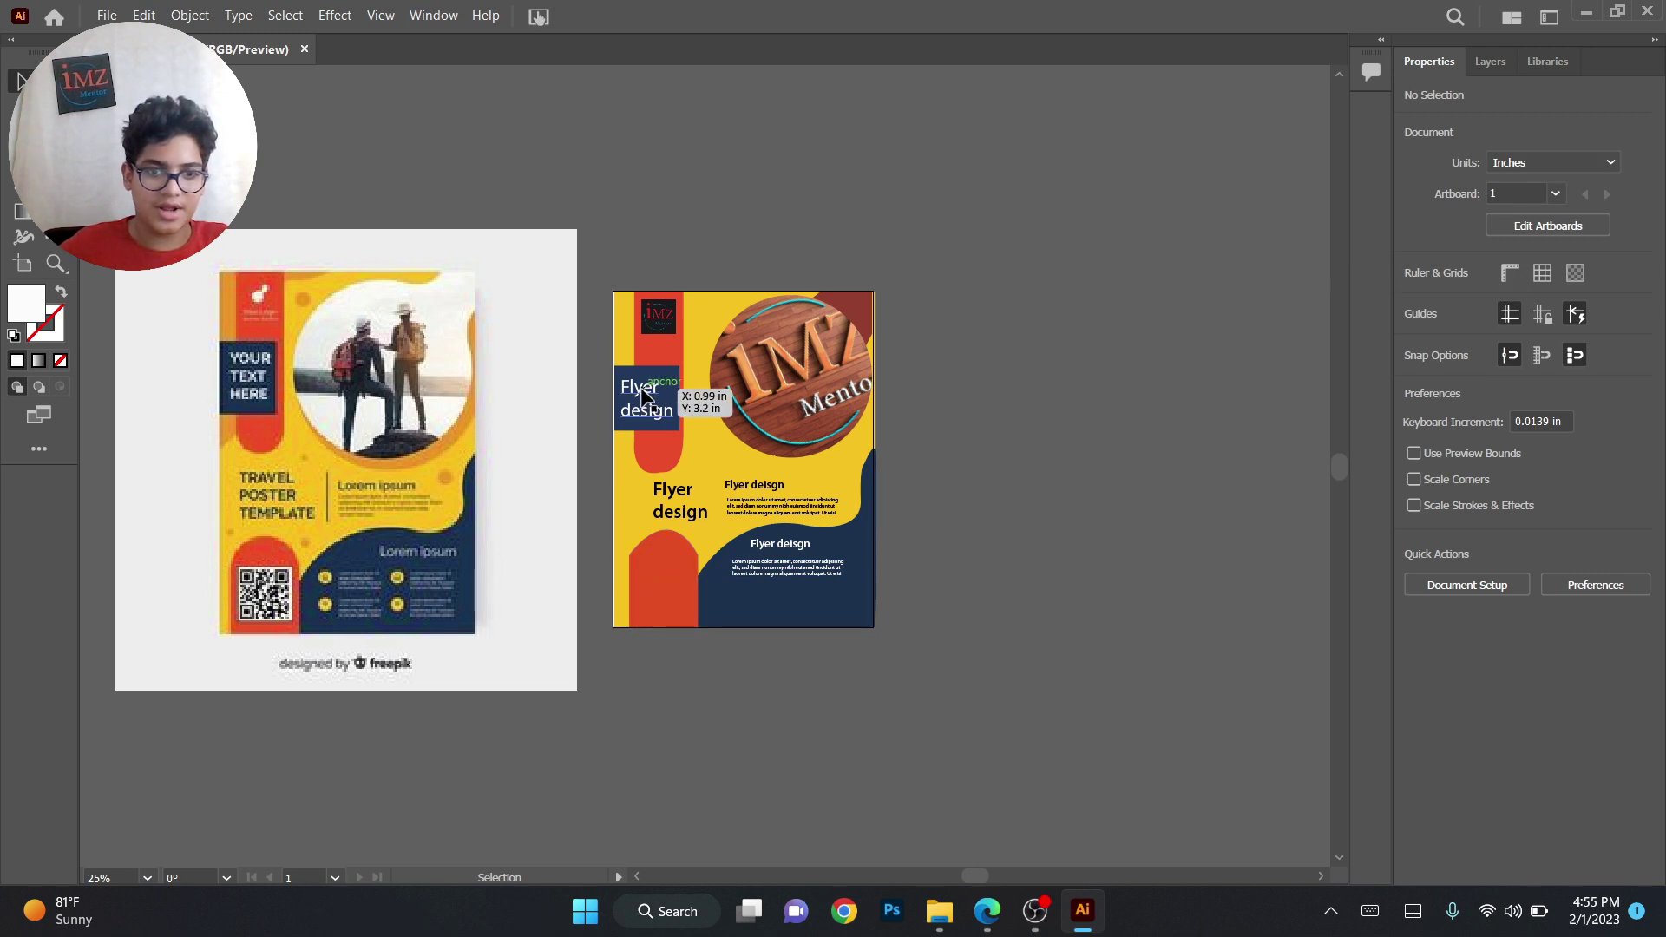
Duplicate the small square logo onto the lower red shape and enlarge the copy to about 1.31 x 1.31 in
click(669, 381)
drag(668, 337, 677, 595)
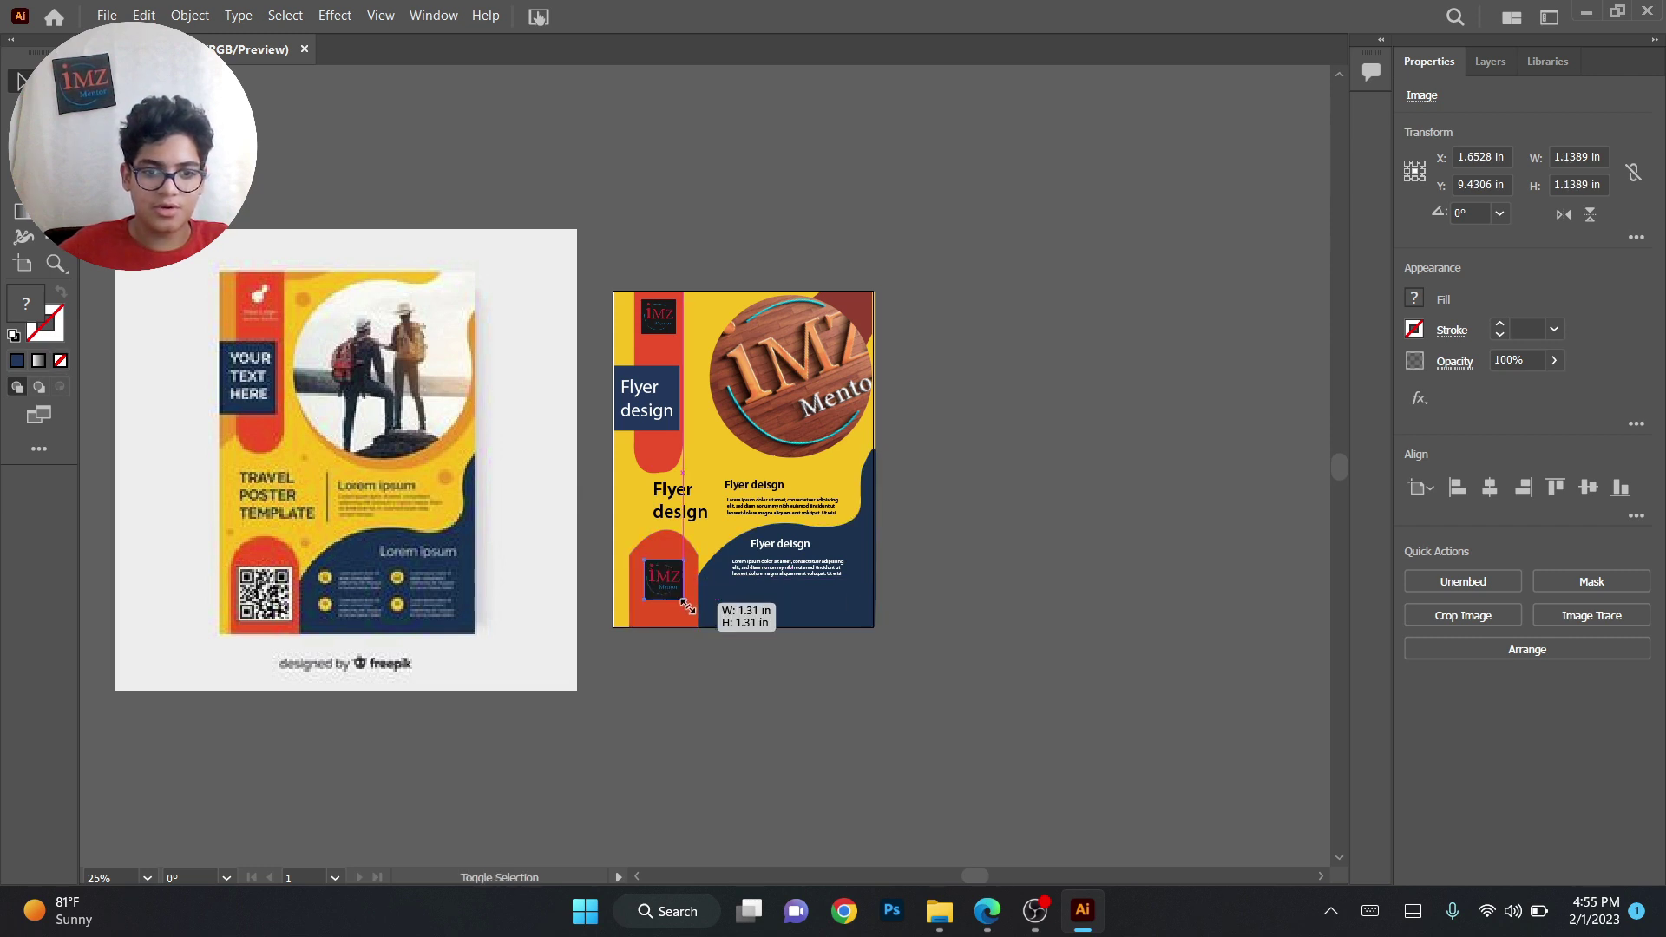
click(1047, 514)
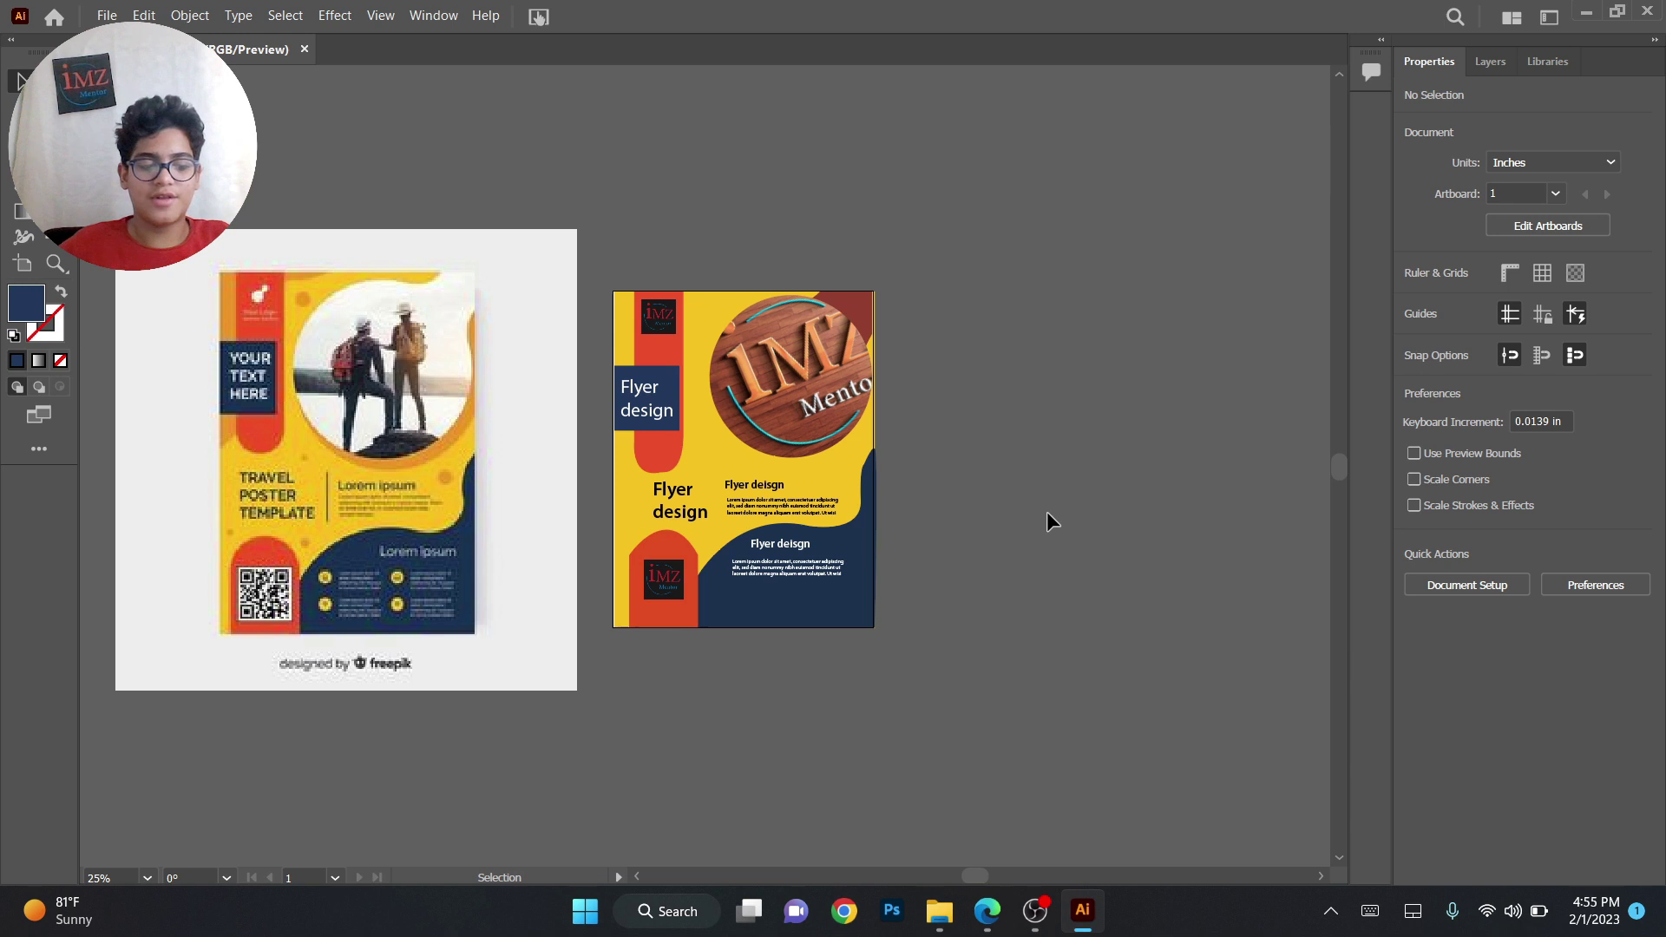